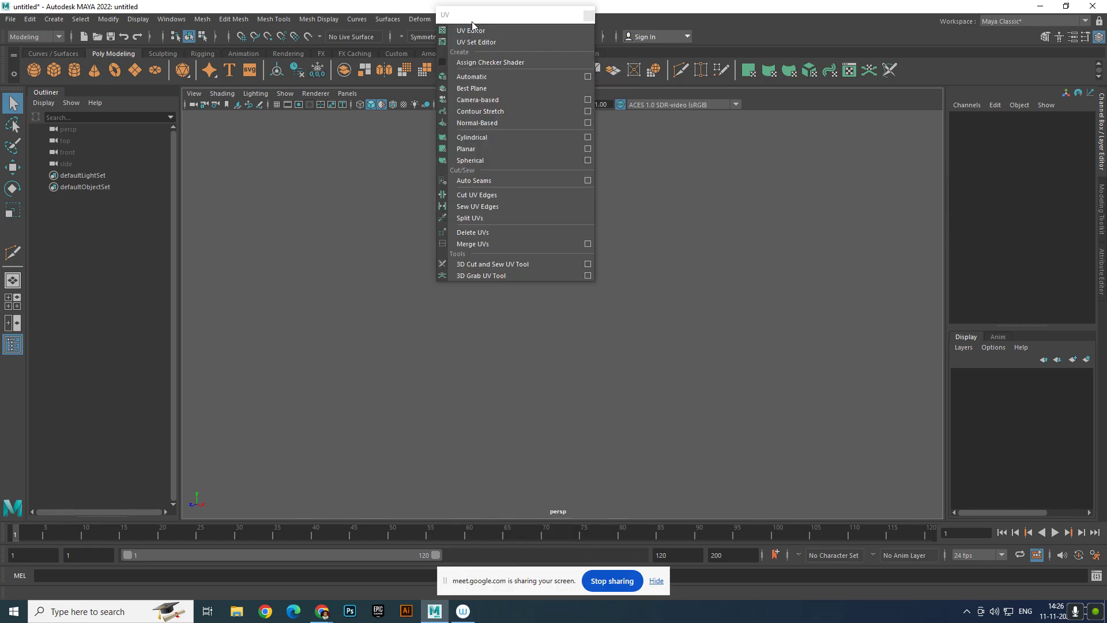
pyautogui.click(453, 28)
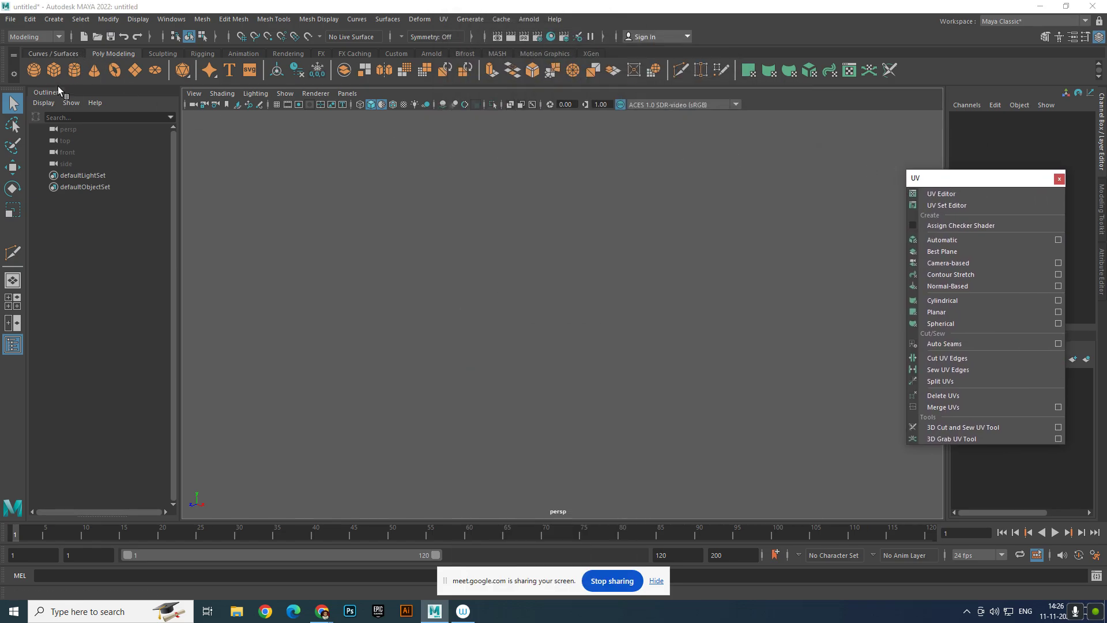
pyautogui.click(33, 69)
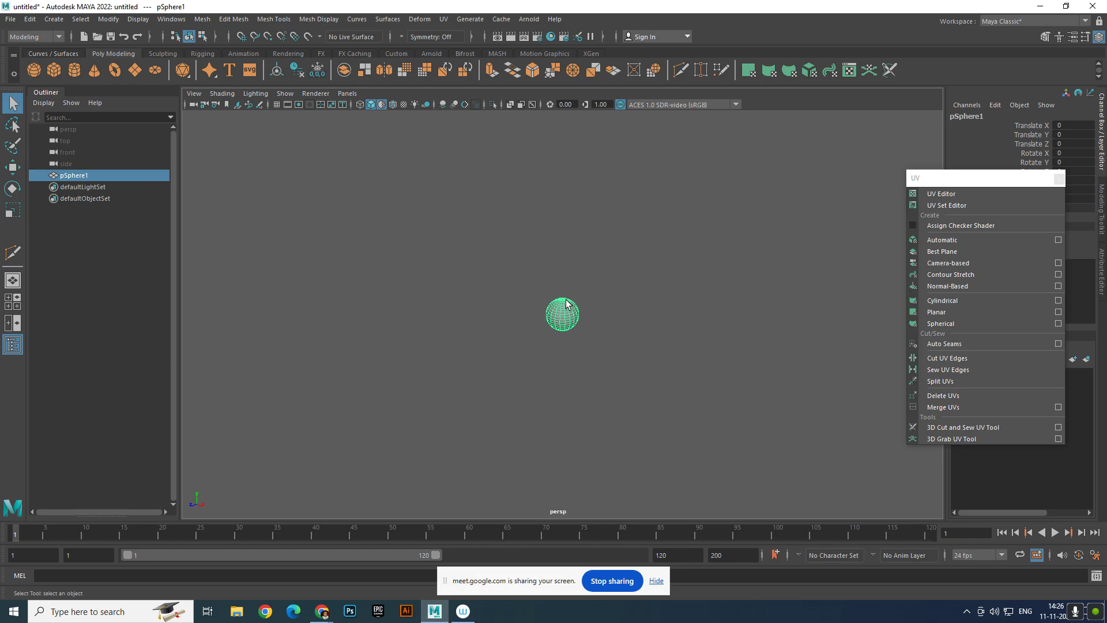
pyautogui.press('Delete')
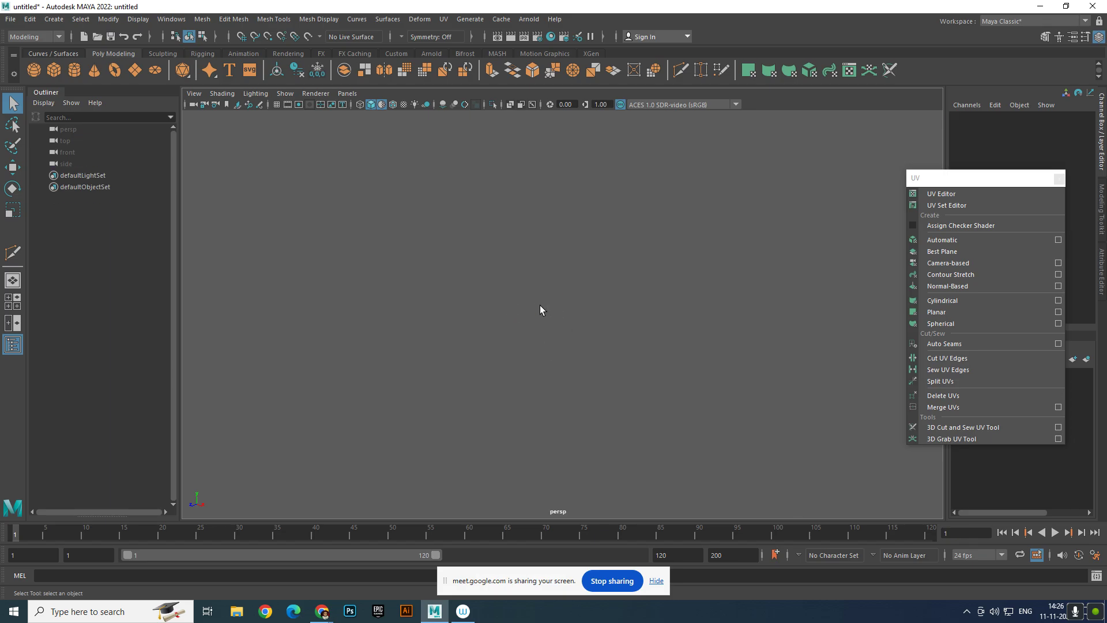
# - Create a polygon cube and set its Scale X, Y and Z to 10
pyautogui.click(53, 71)
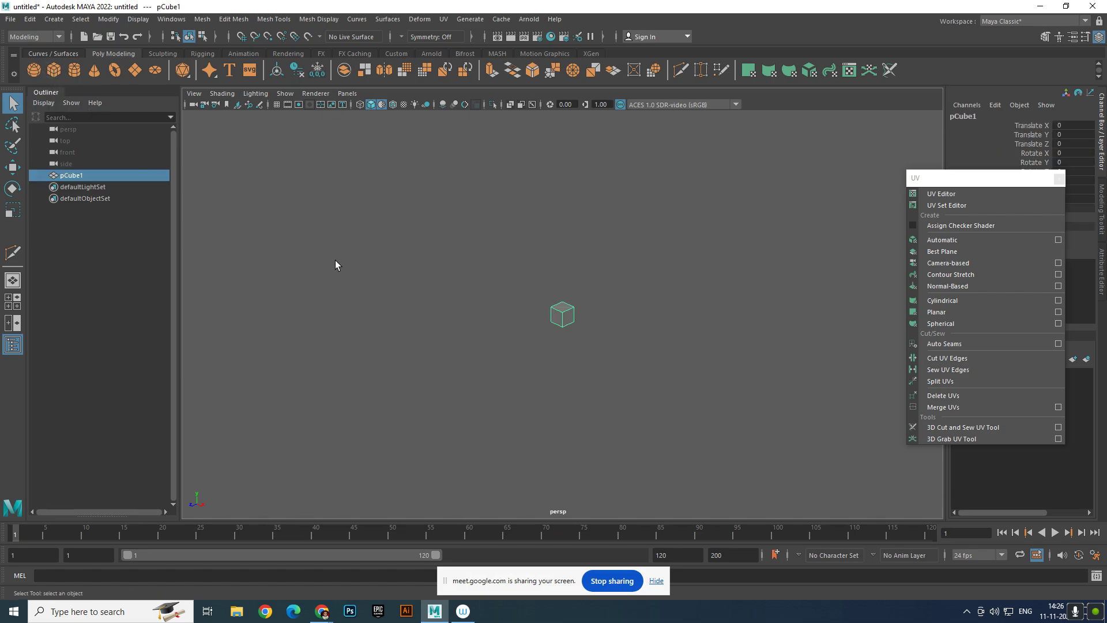
pyautogui.press('w')
pyautogui.press('e')
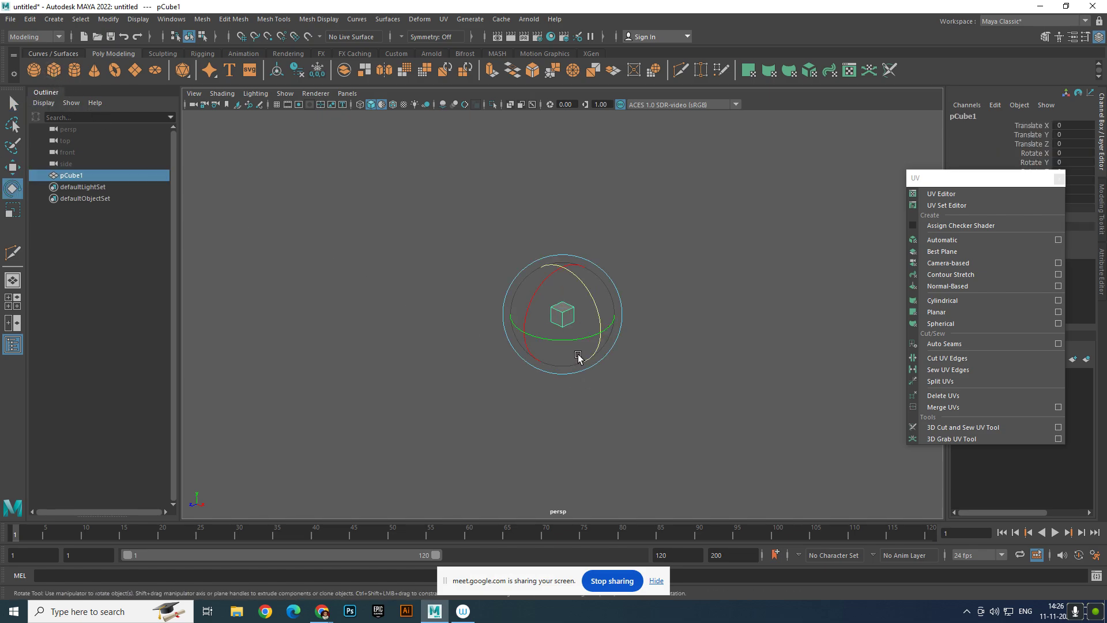
pyautogui.press('r')
pyautogui.moveTo(558, 317); pyautogui.dragTo(676, 372)
pyautogui.moveTo(968, 177); pyautogui.dragTo(817, 292)
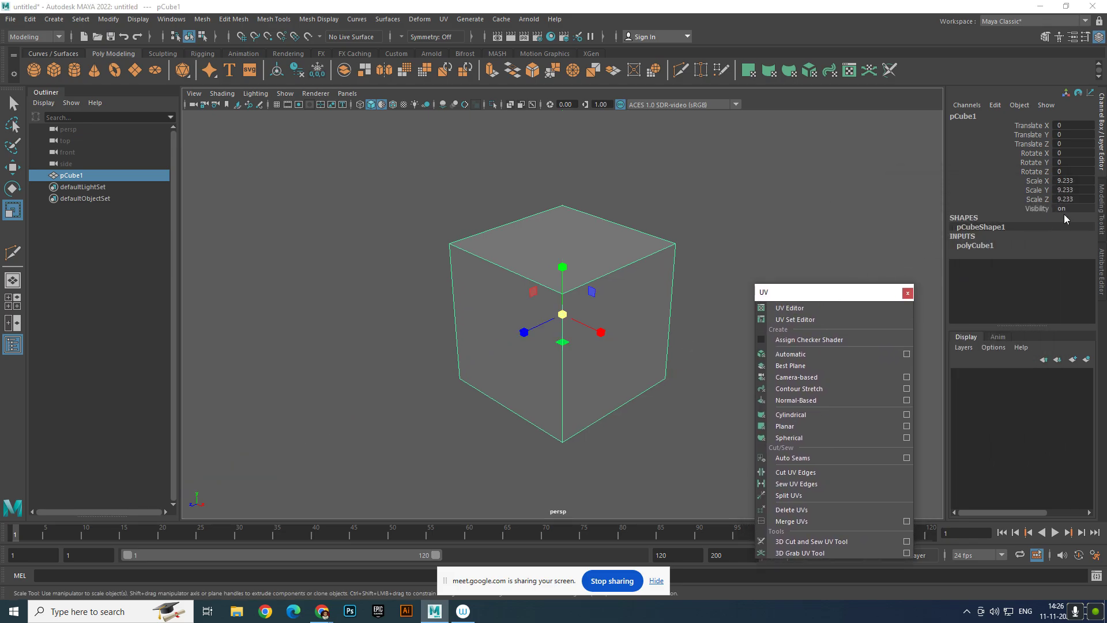
pyautogui.moveTo(1073, 181)
pyautogui.mouseDown()
pyautogui.moveTo(1077, 208)
pyautogui.moveTo(1079, 198)
pyautogui.mouseUp()
pyautogui.press('Return')
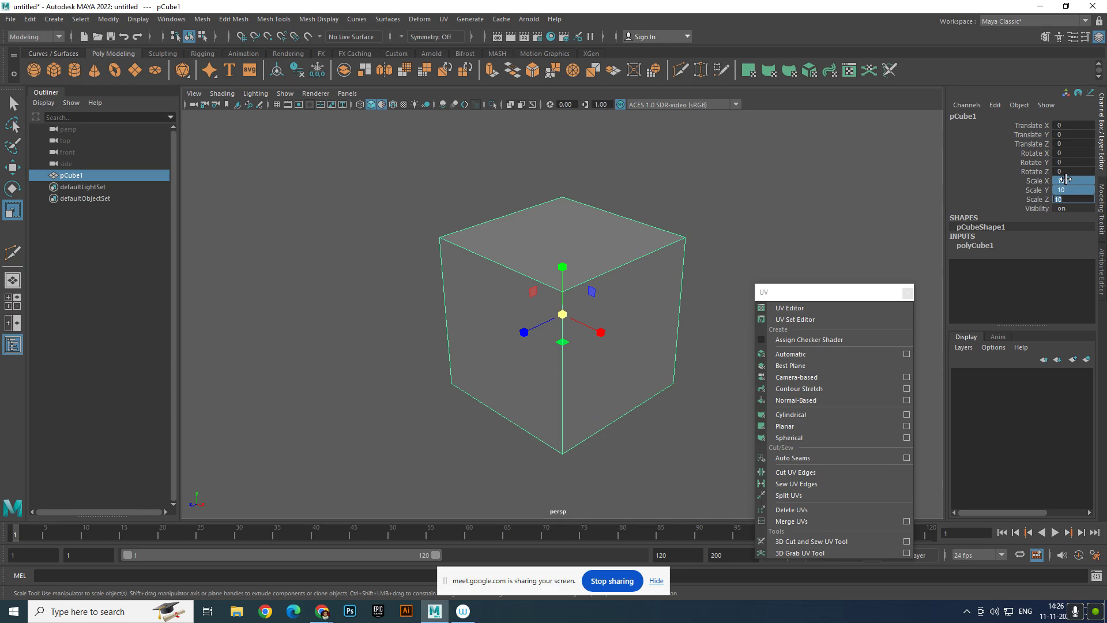
# - Switch to Chrome, search Google for "uv mapping in maya" and look through the image results
pyautogui.click(1039, 6)
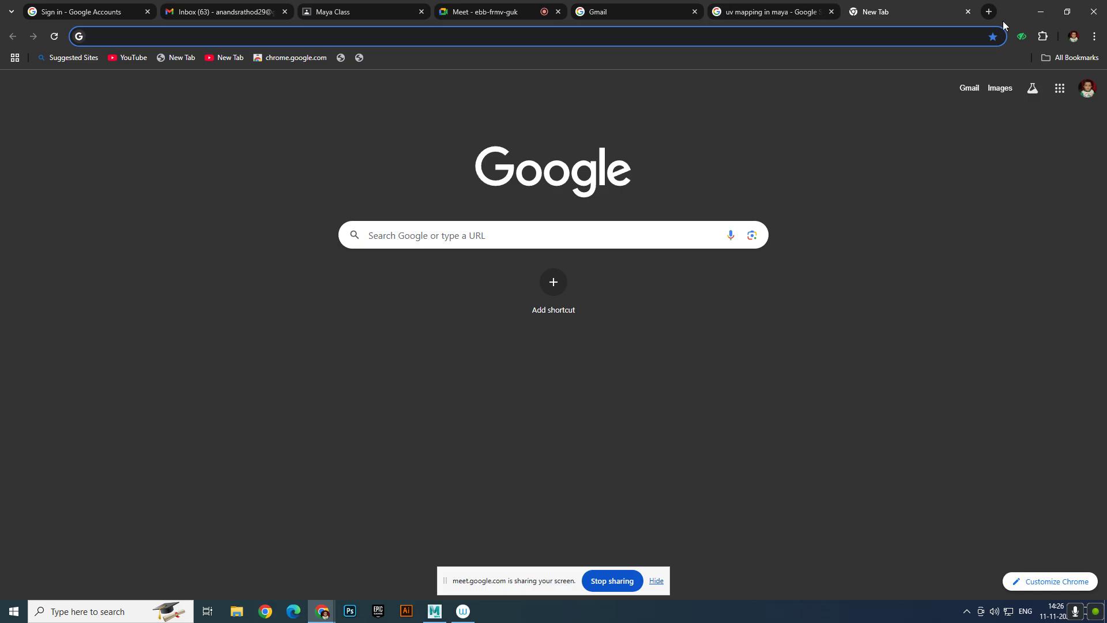
pyautogui.click(461, 235)
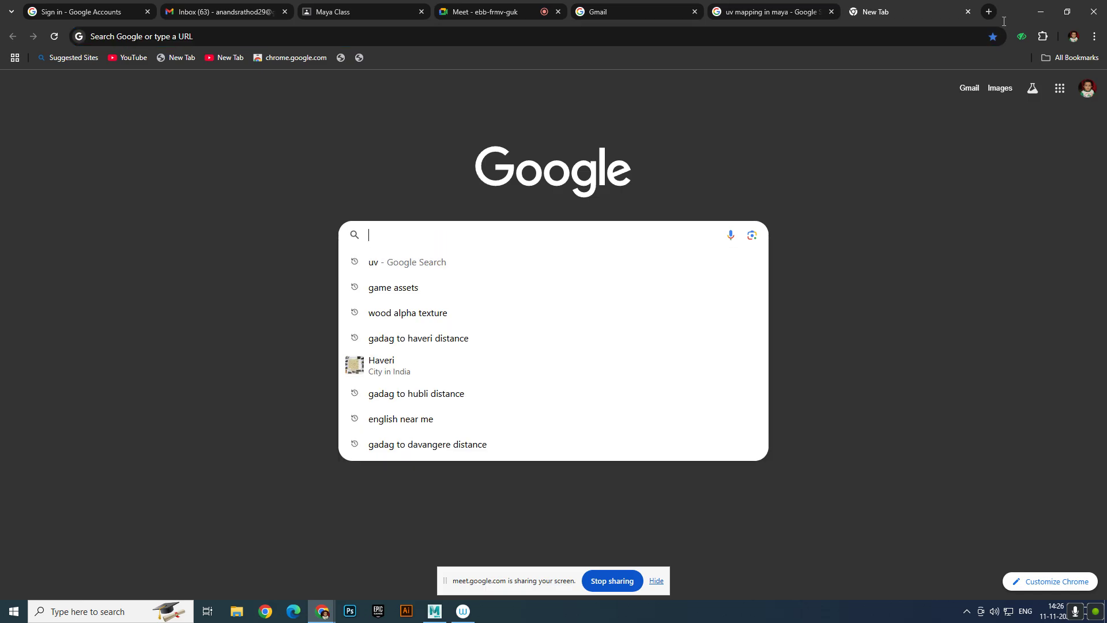
pyautogui.write('uv mapping in maya')
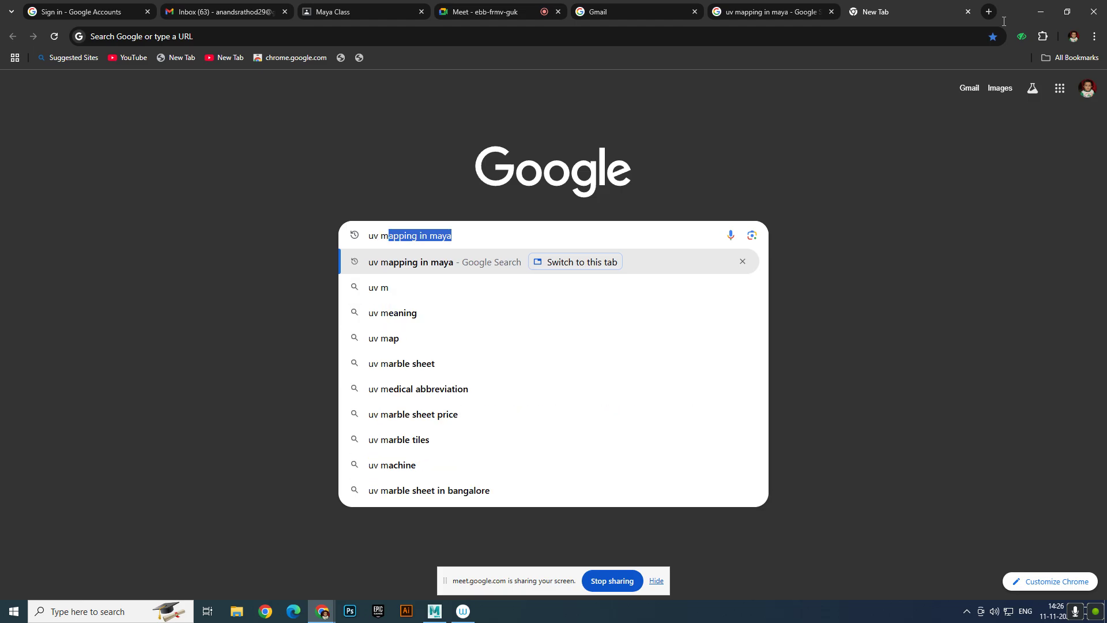
pyautogui.press('Return')
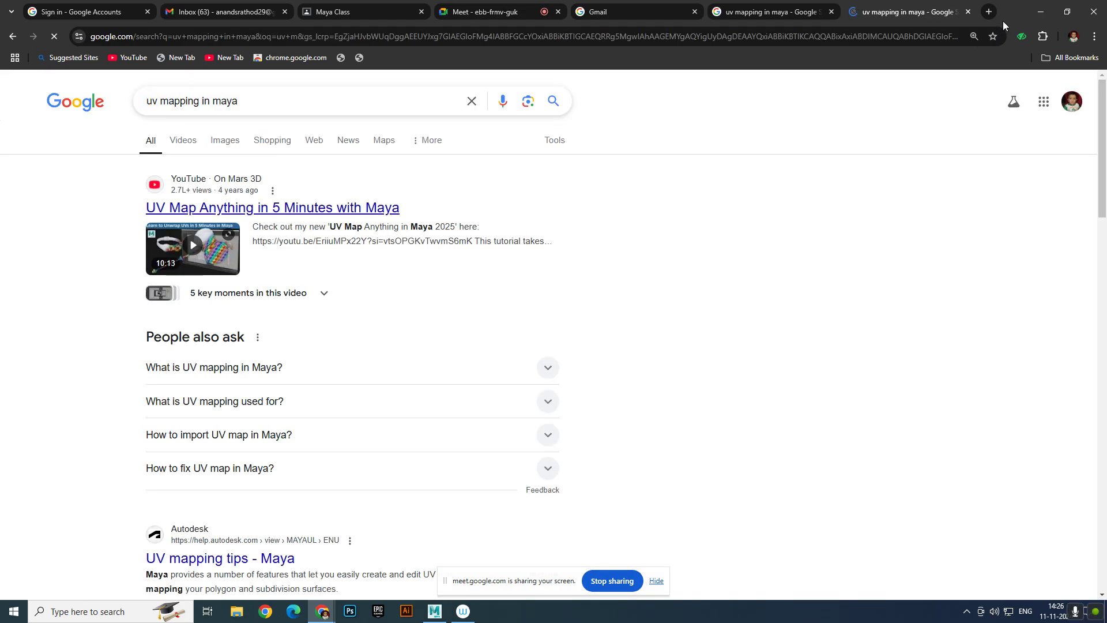
pyautogui.click(225, 140)
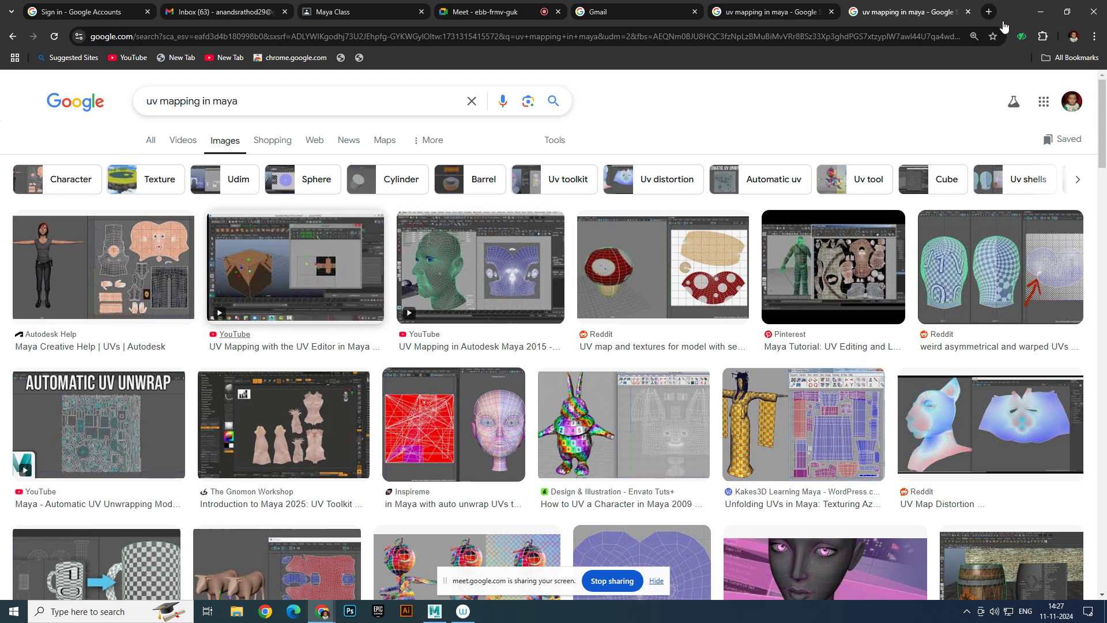
pyautogui.scroll(-1, 283, 415)
pyautogui.scroll(-3, 467, 404)
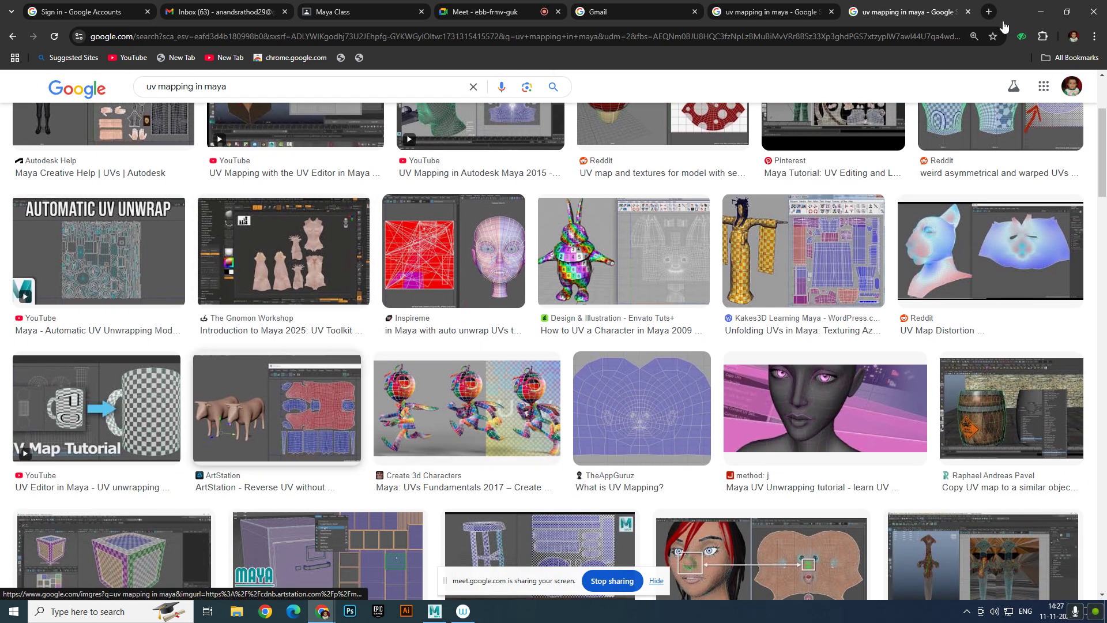
pyautogui.scroll(2, 461, 392)
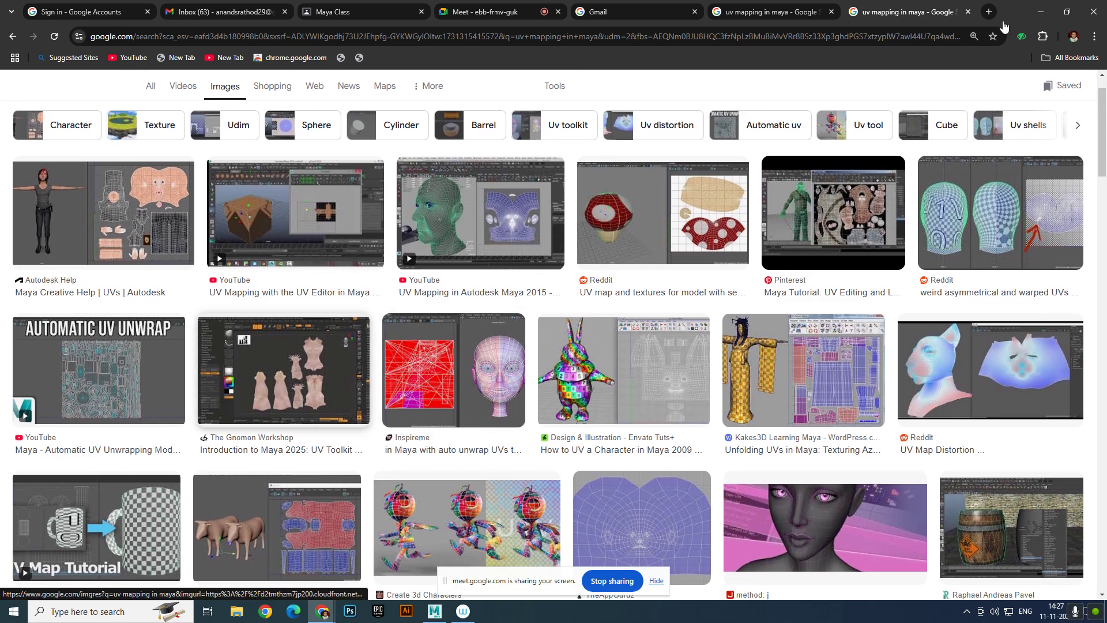
pyautogui.scroll(1, 454, 375)
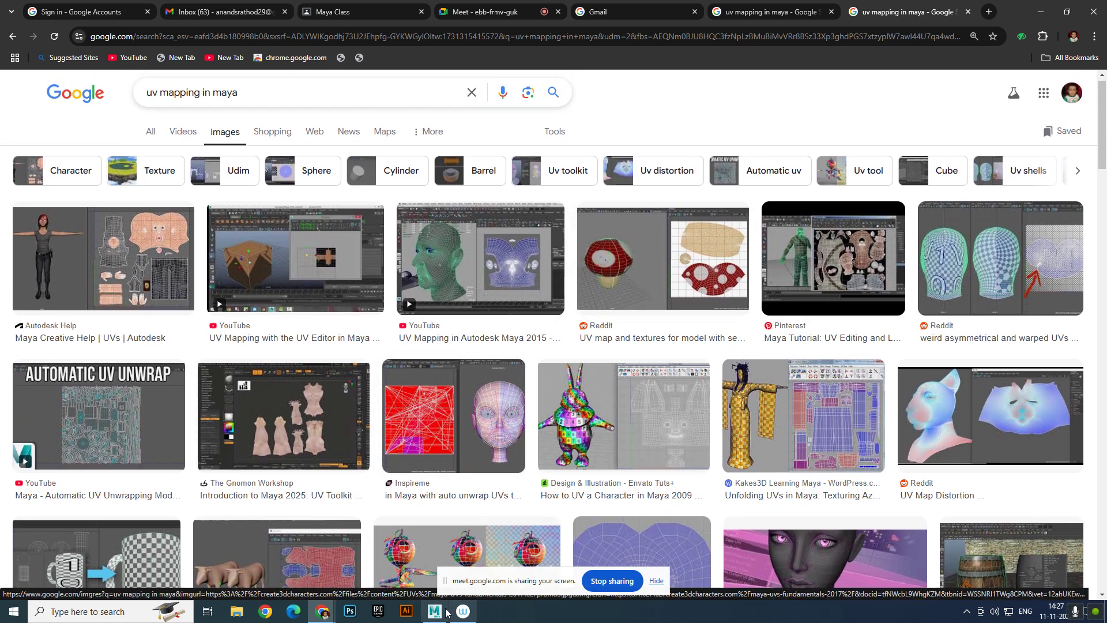
# - Launch Photoshop
pyautogui.click(353, 611)
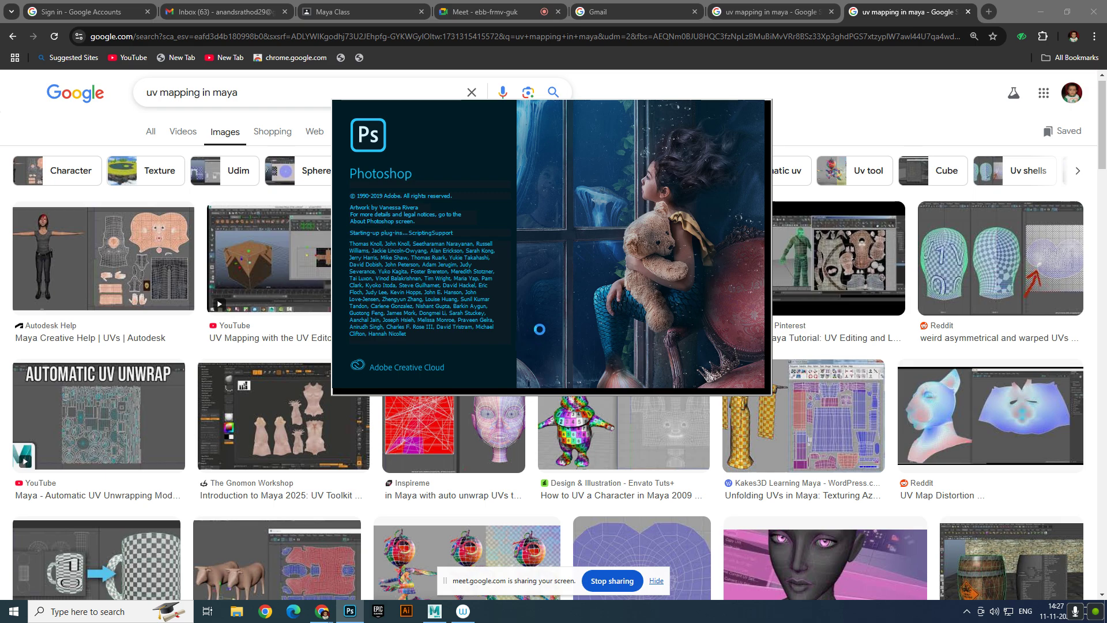
# - In the earlier "uv mapping in maya" image results, preview the UV-mapped head and cube examples and examine further unwraps
pyautogui.click(774, 13)
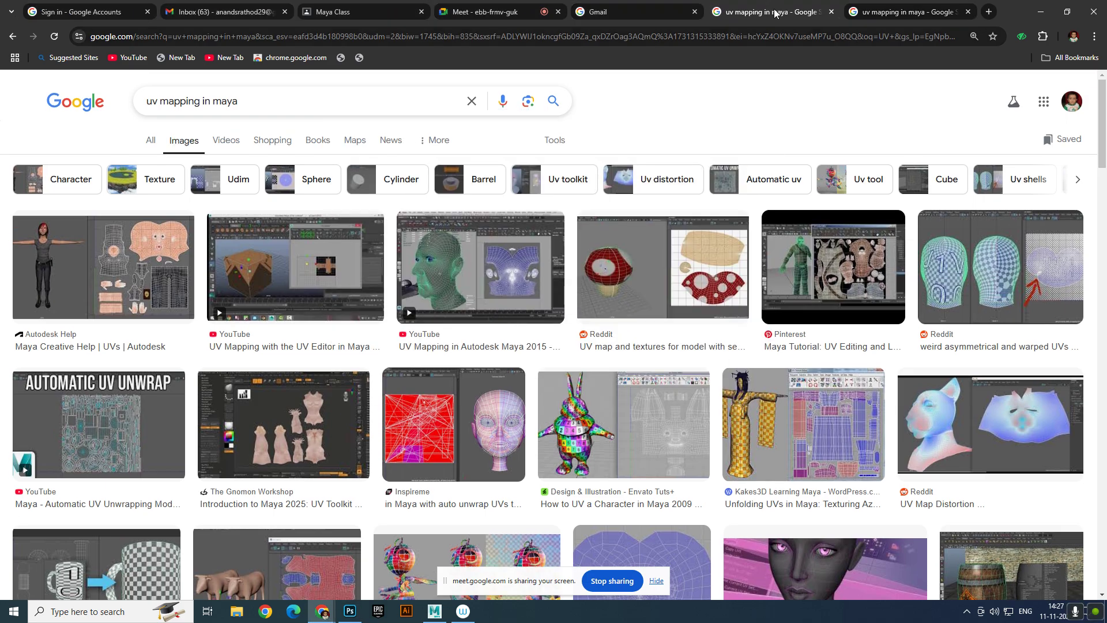
pyautogui.click(481, 268)
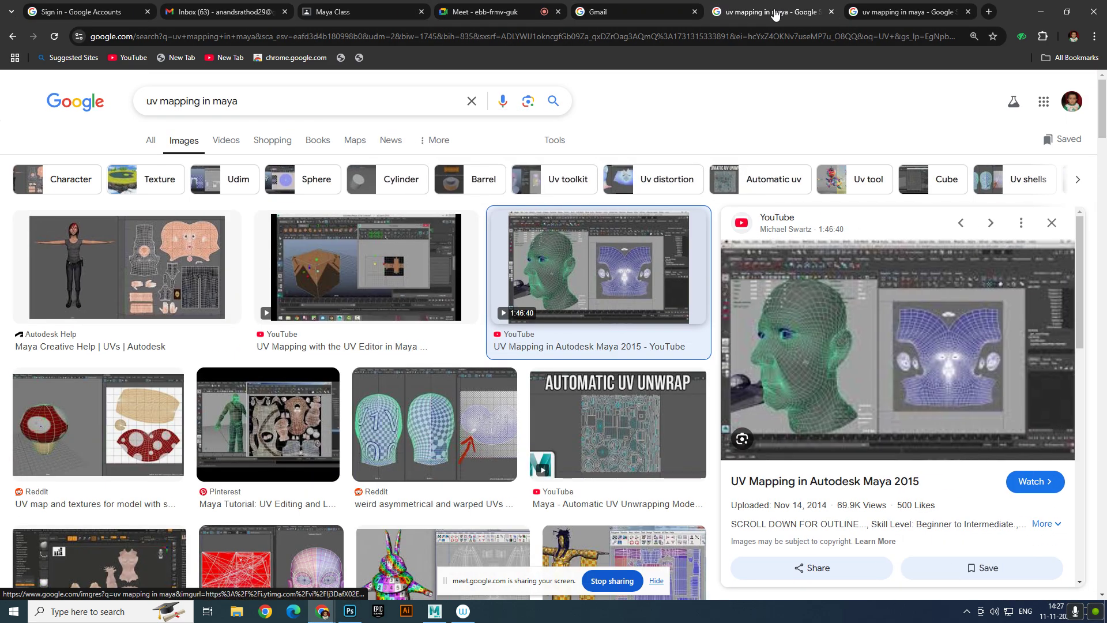
pyautogui.click(366, 267)
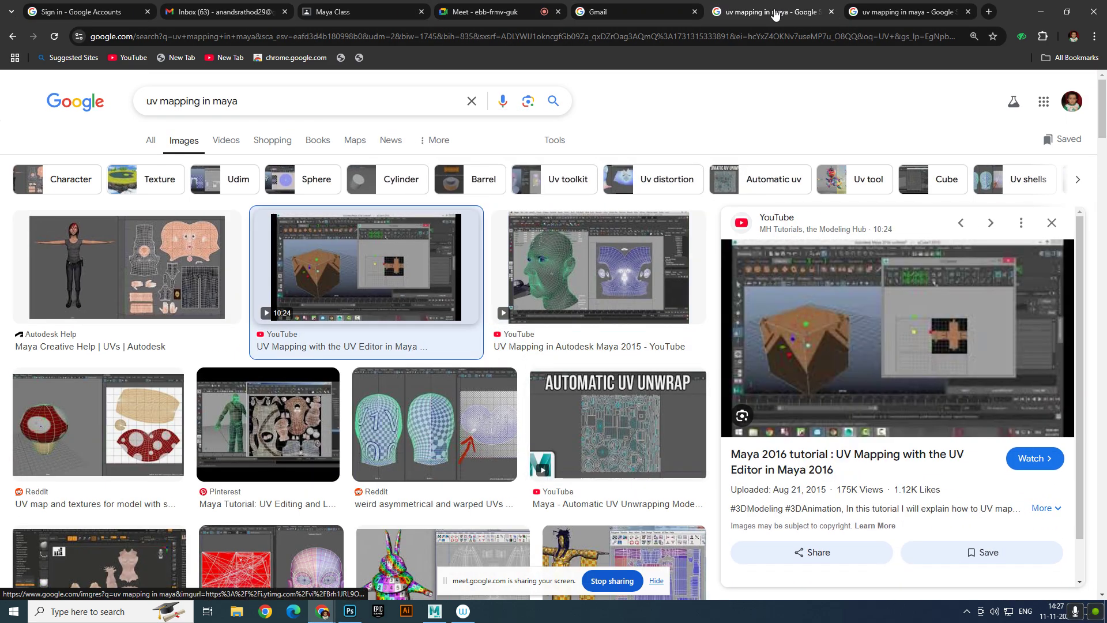
pyautogui.scroll(-2, 366, 268)
pyautogui.scroll(-3, 443, 280)
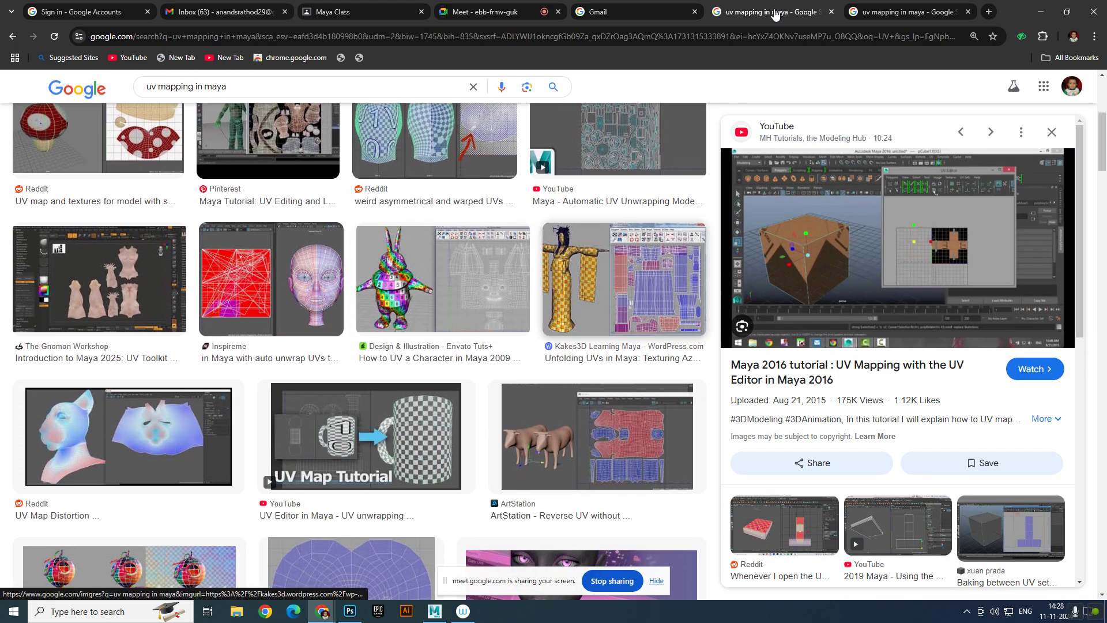
pyautogui.click(905, 12)
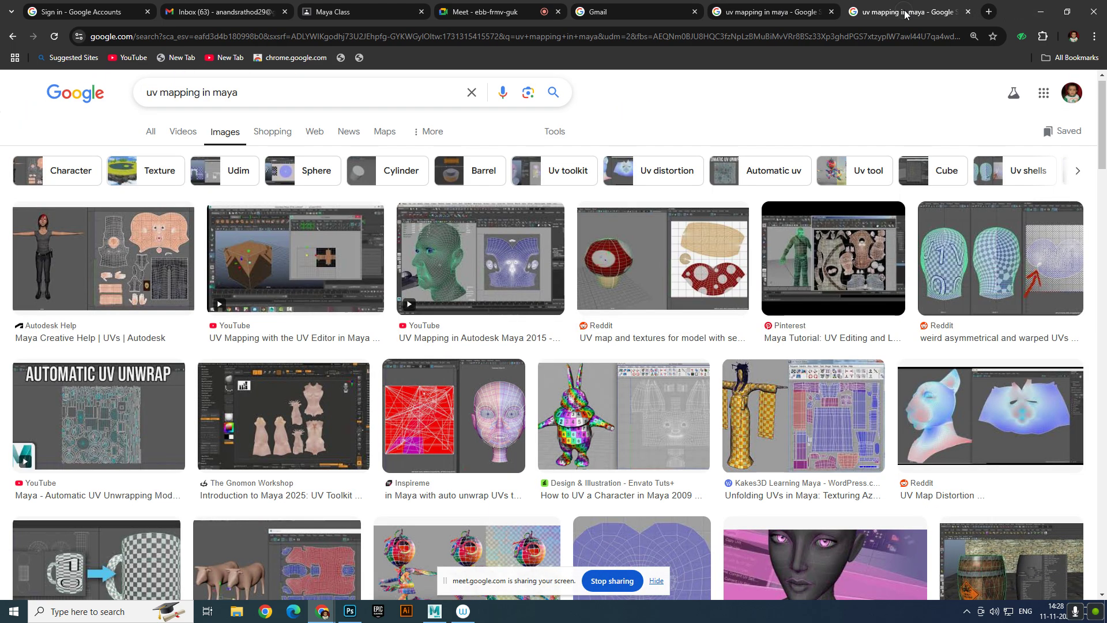
# - Switch back to Maya and open the UV Editor to show the cube's UV layout
pyautogui.click(1041, 12)
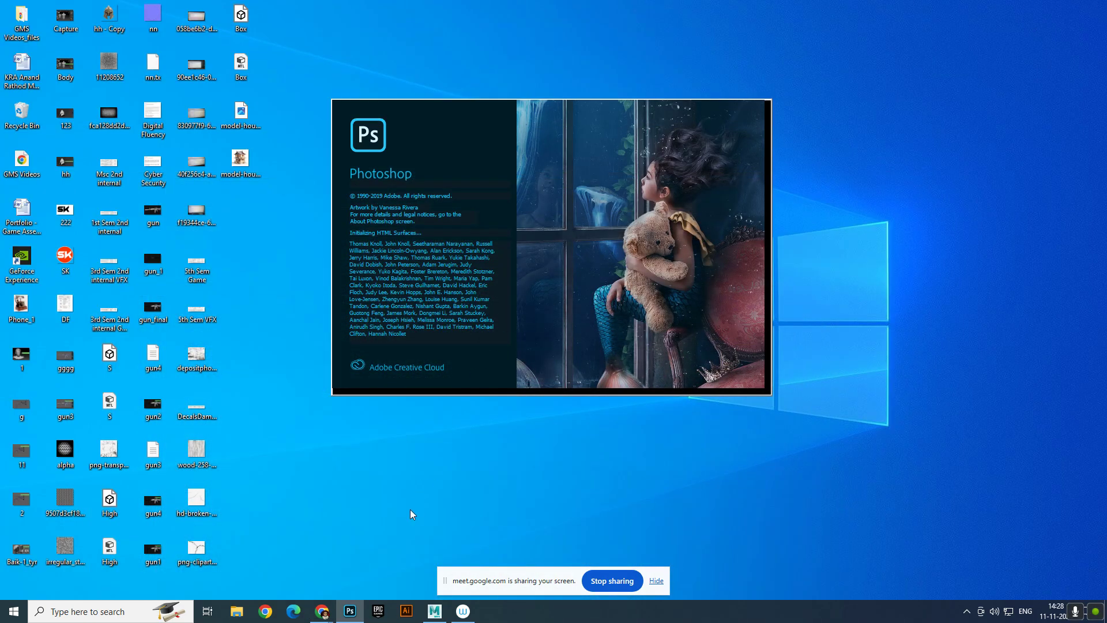
pyautogui.click(435, 611)
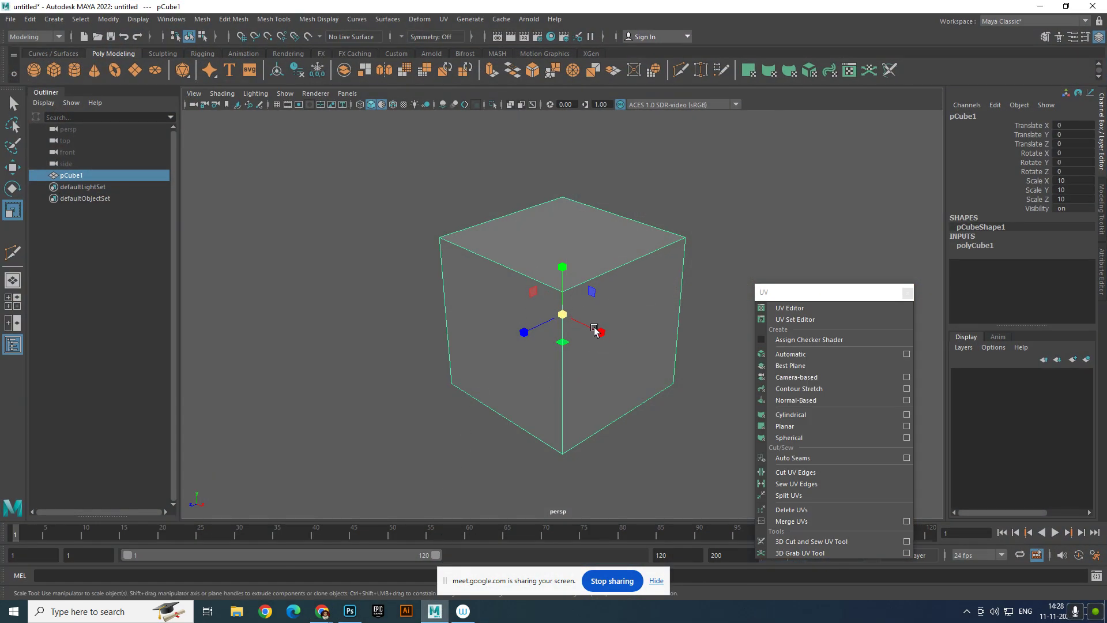
pyautogui.click(447, 20)
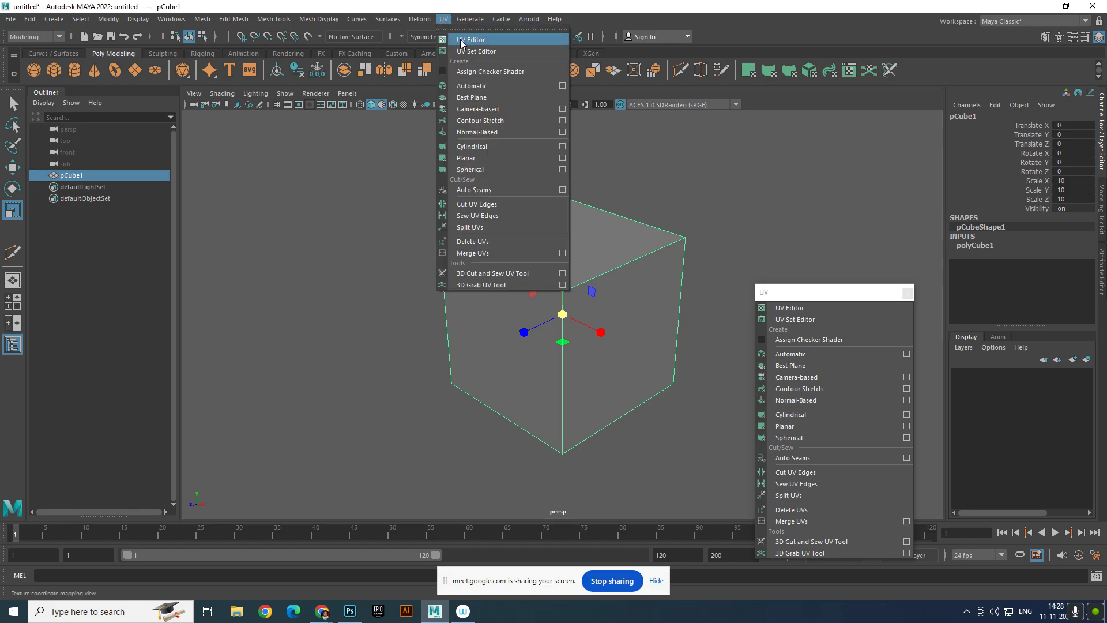
pyautogui.click(466, 39)
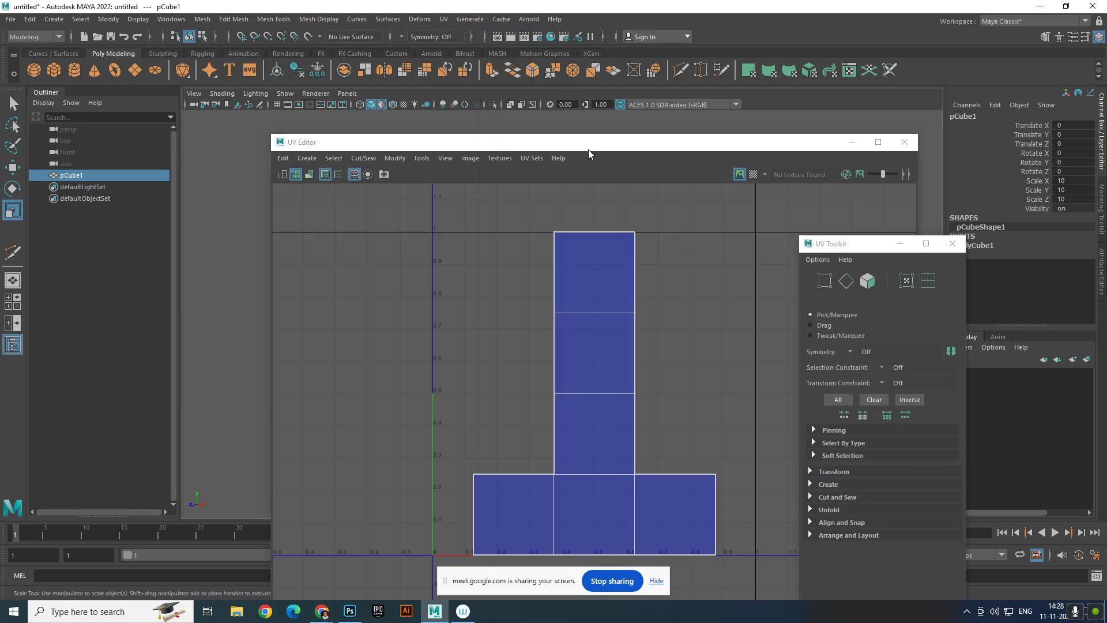
pyautogui.moveTo(588, 150); pyautogui.dragTo(463, 100)
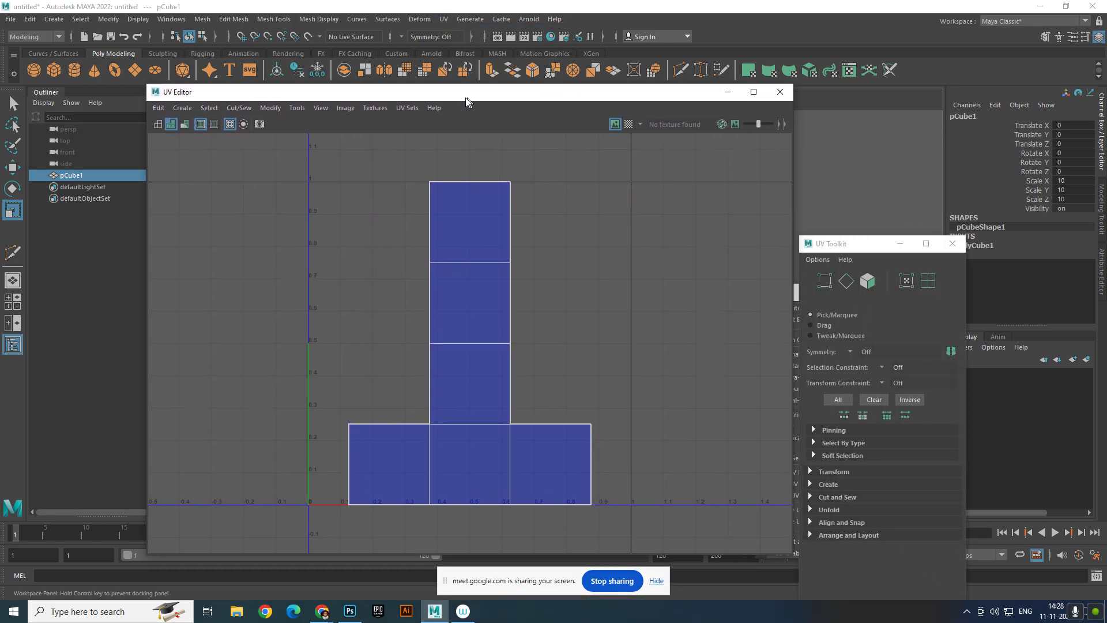
pyautogui.click(446, 19)
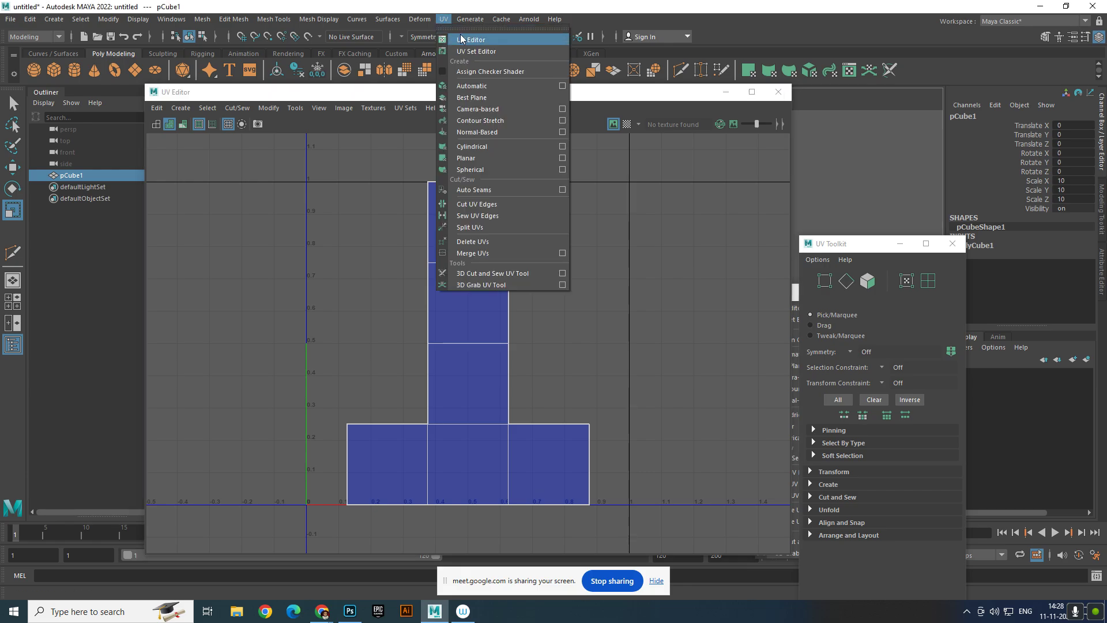
pyautogui.click(326, 263)
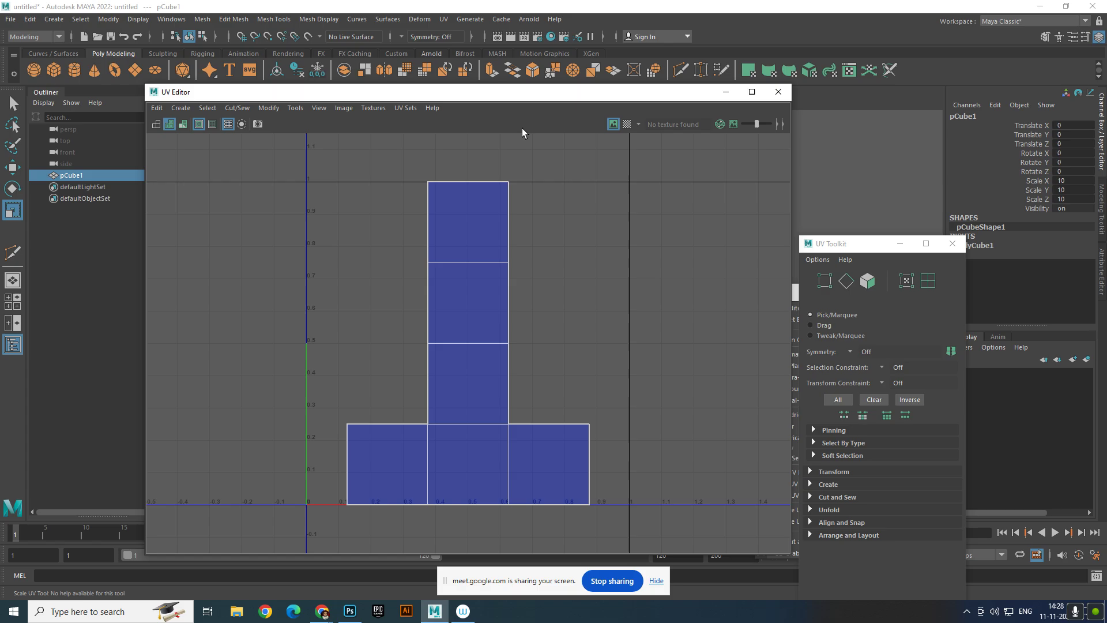
# - Arrange the UV Editor beside the cube so both the model and its UV layout are visible, with the Move tool active
pyautogui.moveTo(503, 99); pyautogui.dragTo(961, 137)
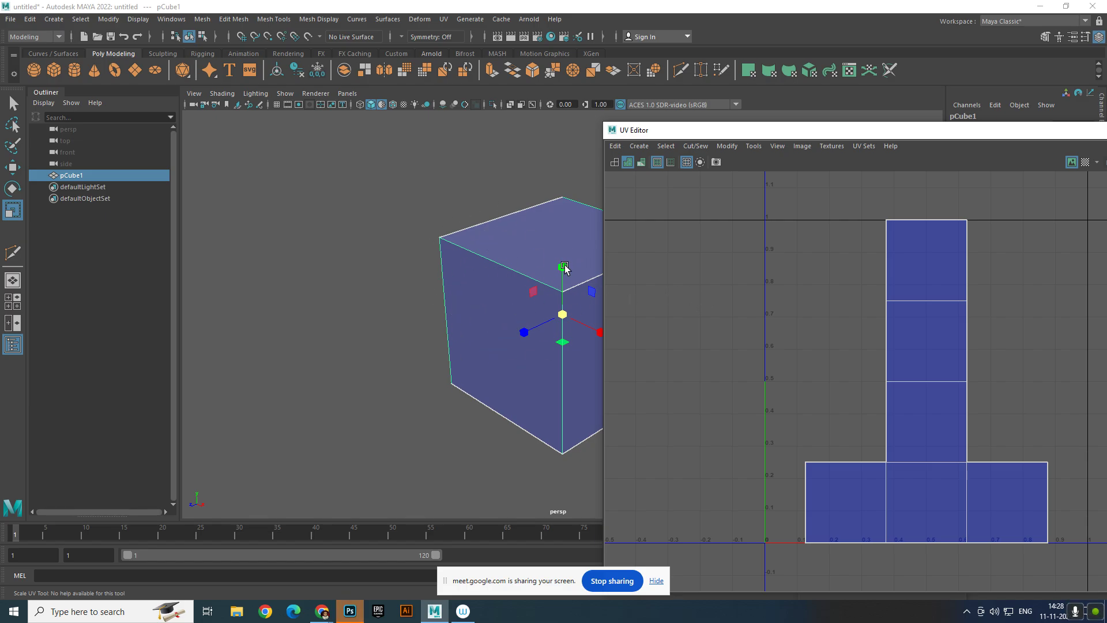
pyautogui.moveTo(741, 135); pyautogui.dragTo(808, 290)
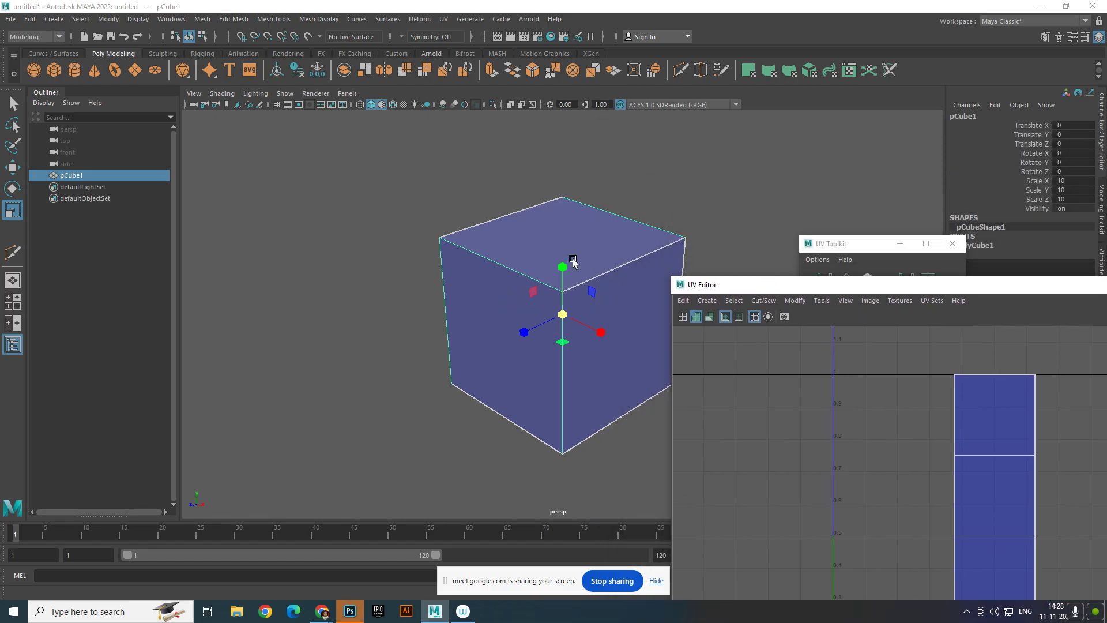
pyautogui.keyDown('alt'); pyautogui.moveTo(493, 269); pyautogui.dragTo(346, 259); pyautogui.keyUp('alt')
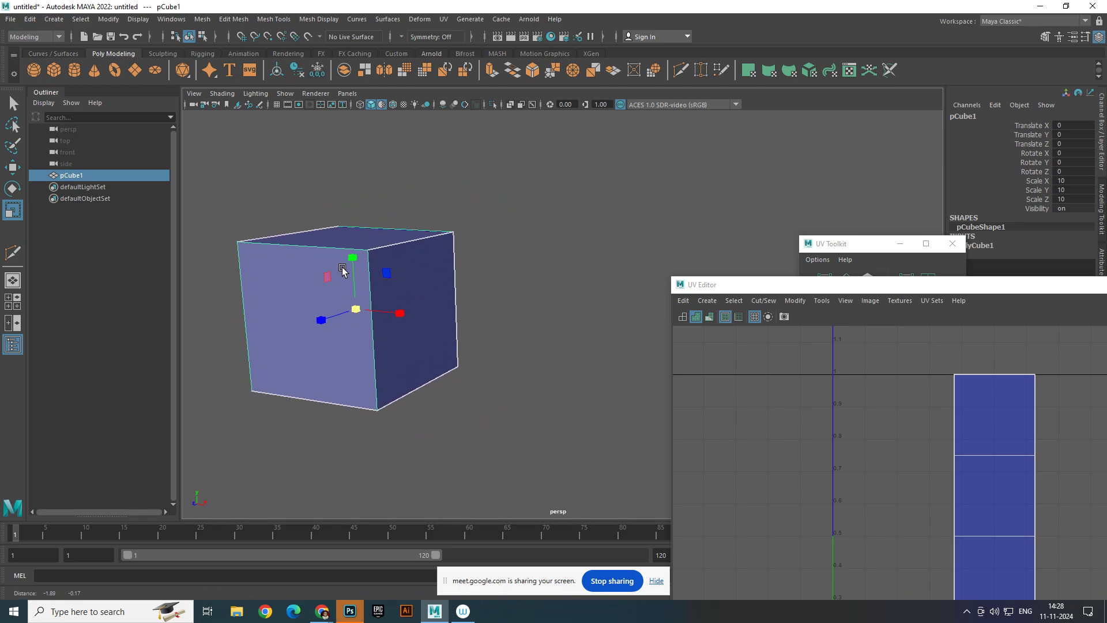
pyautogui.press('w')
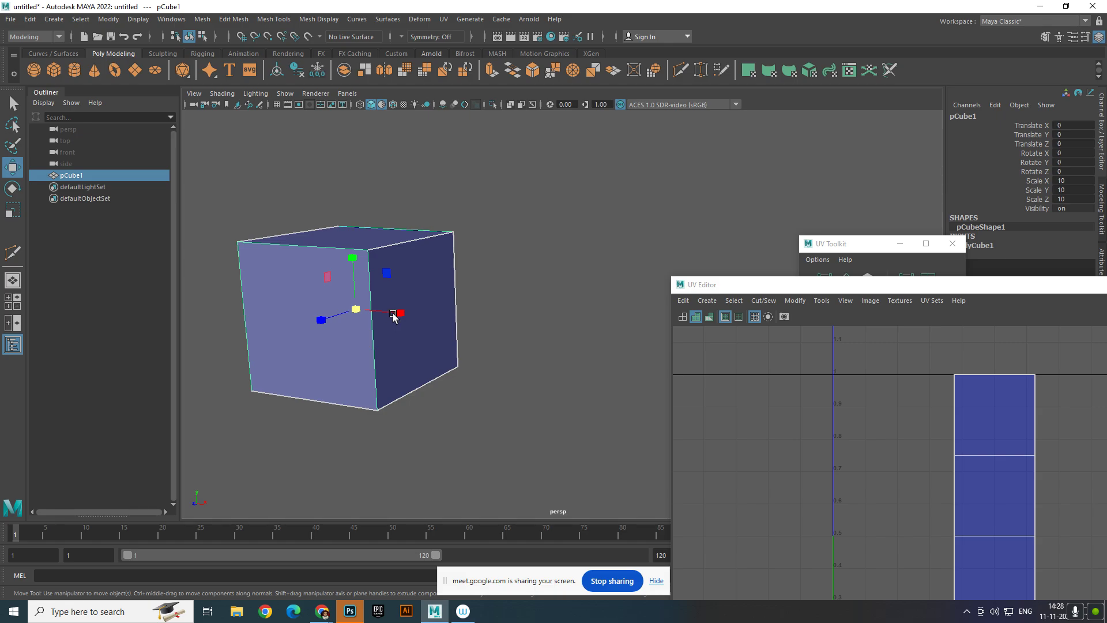
pyautogui.press('q')
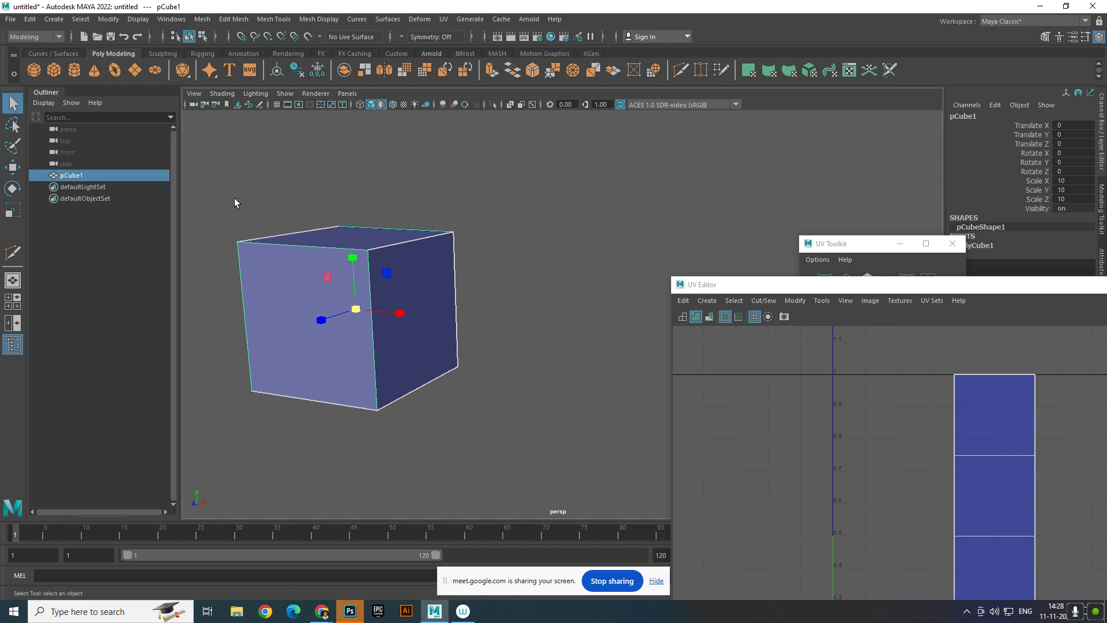
pyautogui.press('w')
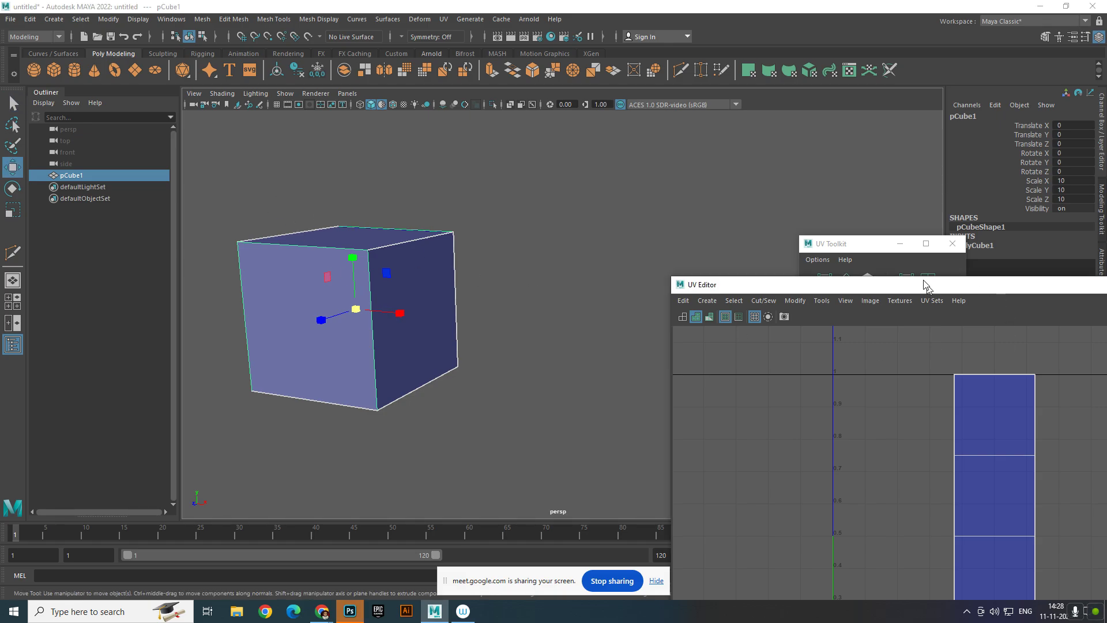
pyautogui.moveTo(928, 285); pyautogui.dragTo(818, 119)
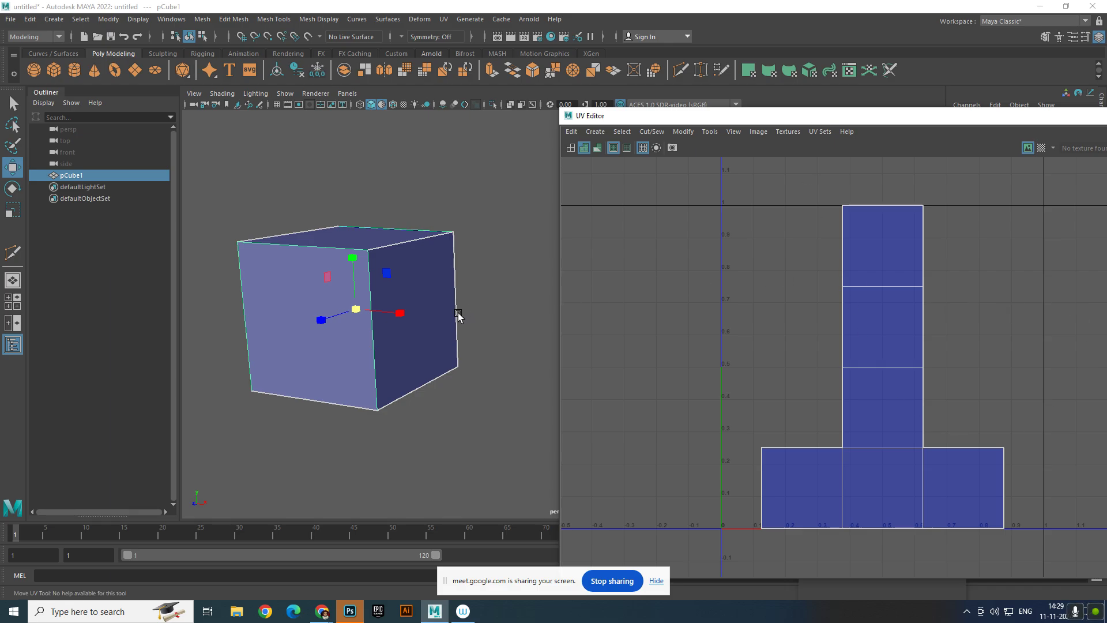
# - Duplicate the cube and place the copy beside the original
pyautogui.scroll(-4, 458, 315)
pyautogui.moveTo(436, 320); pyautogui.dragTo(549, 353)
pyautogui.hotkey('ctrl', 'd')
pyautogui.keyDown('alt'); pyautogui.moveTo(451, 330); pyautogui.dragTo(394, 348, button='middle'); pyautogui.keyUp('alt')
# - Raise the duplicate's top face to make a tall box, and return to object selection with the tall box selected
pyautogui.moveTo(416, 296); pyautogui.dragTo(417, 332, button='right')
pyautogui.click(440, 317)
pyautogui.moveTo(443, 262); pyautogui.dragTo(442, 140)
pyautogui.moveTo(410, 286); pyautogui.dragTo(608, 120, button='right')
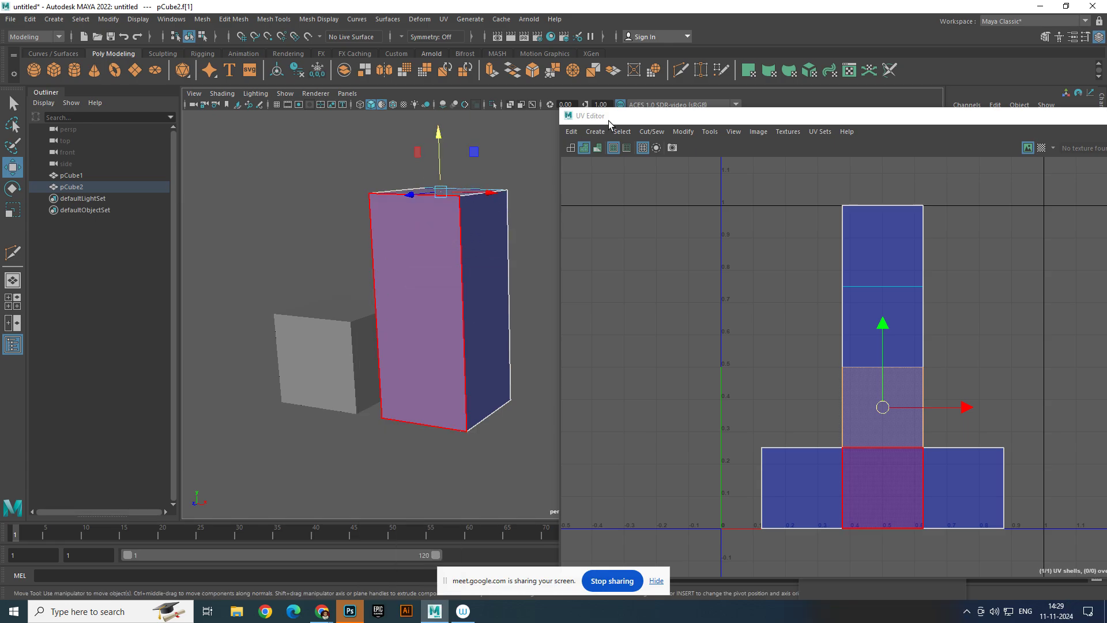
pyautogui.click(452, 489)
pyautogui.click(461, 355)
pyautogui.keyDown('alt'); pyautogui.moveTo(448, 409); pyautogui.dragTo(487, 403); pyautogui.keyUp('alt')
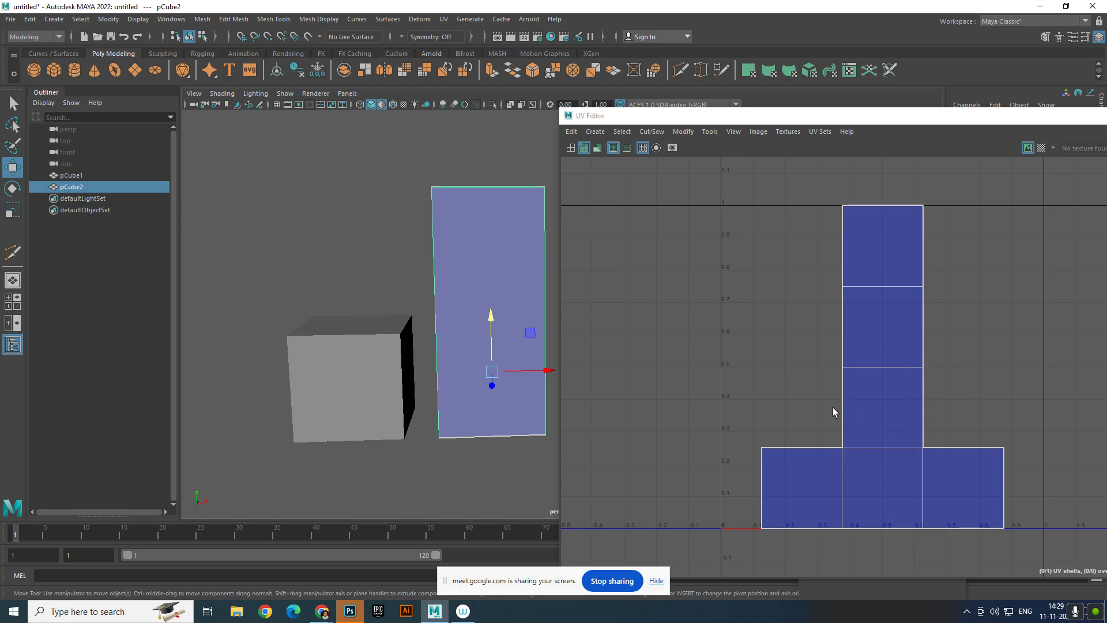
pyautogui.keyDown('alt'); pyautogui.moveTo(417, 347); pyautogui.dragTo(371, 348); pyautogui.keyUp('alt')
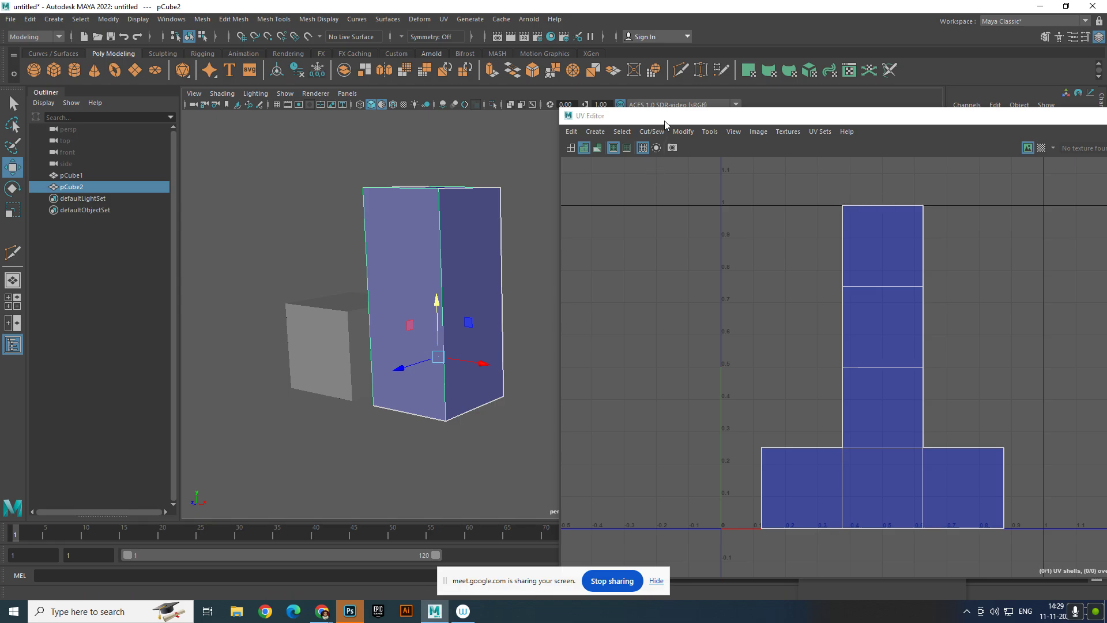
# - Move the UV Editor aside and assign a new Lambert material to the original cube
pyautogui.moveTo(664, 115); pyautogui.dragTo(852, 246)
pyautogui.scroll(2, 372, 303)
pyautogui.keyDown('alt'); pyautogui.moveTo(372, 302); pyautogui.dragTo(425, 282); pyautogui.keyUp('alt')
pyautogui.click(421, 260)
pyautogui.rightClick(423, 261)
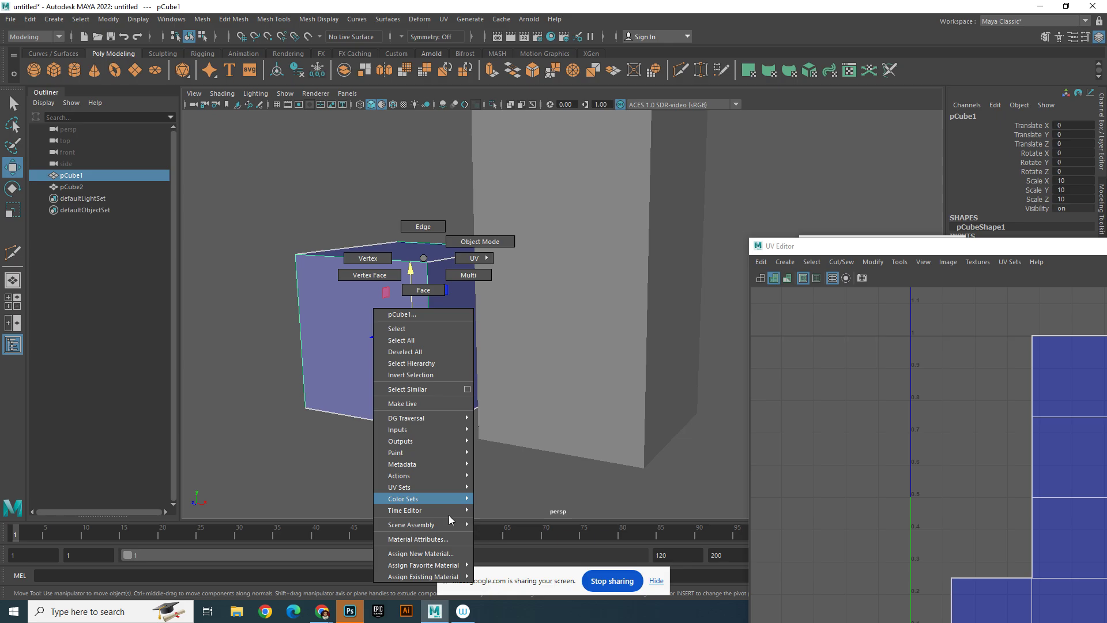
pyautogui.moveTo(455, 565)
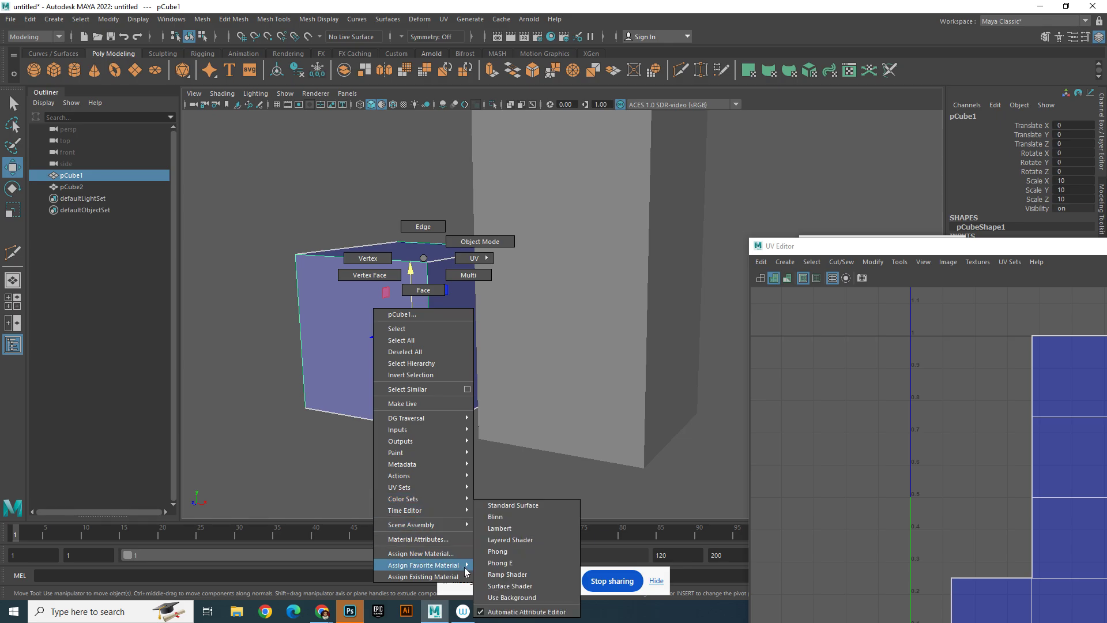
pyautogui.click(520, 542)
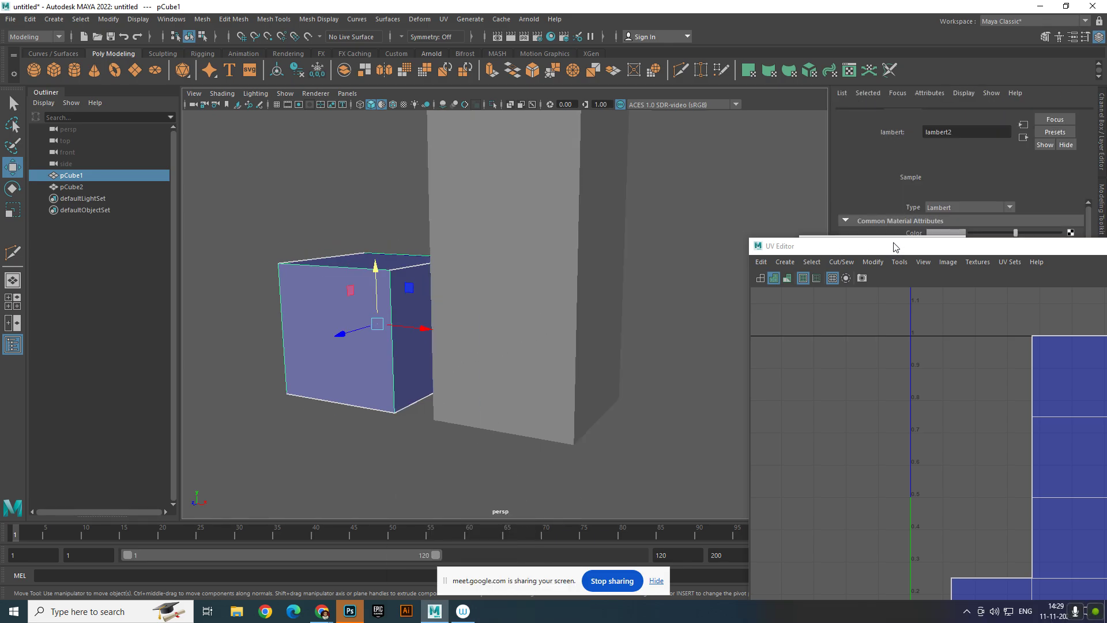
# - Uncover the Lambert's attributes and connect a Checker texture to its Color
pyautogui.moveTo(896, 247); pyautogui.dragTo(862, 444)
pyautogui.click(996, 114)
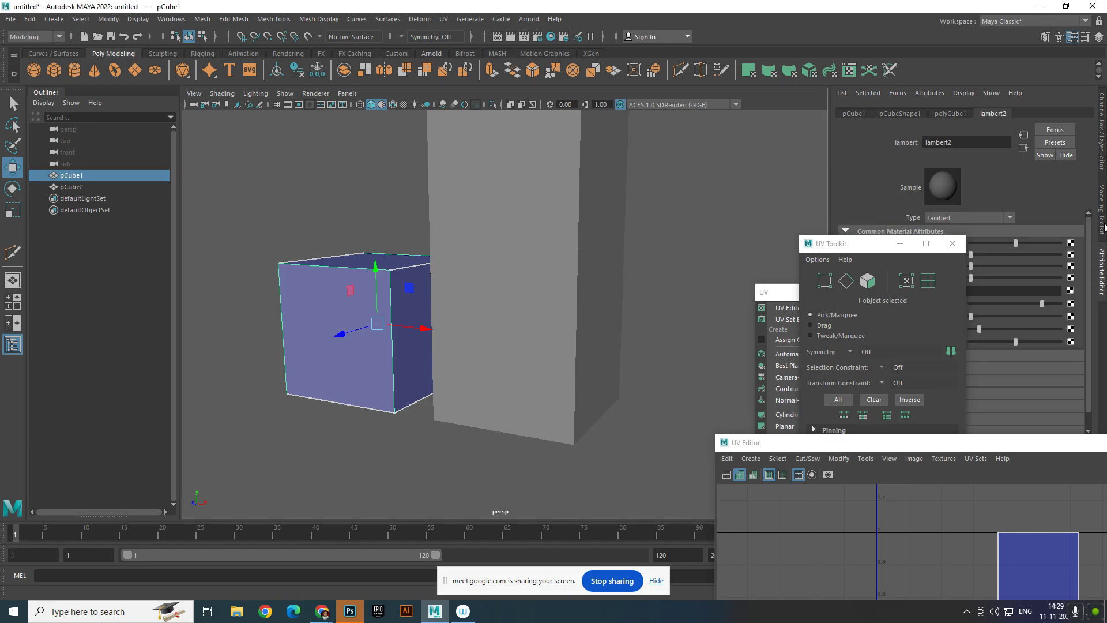
pyautogui.click(1071, 243)
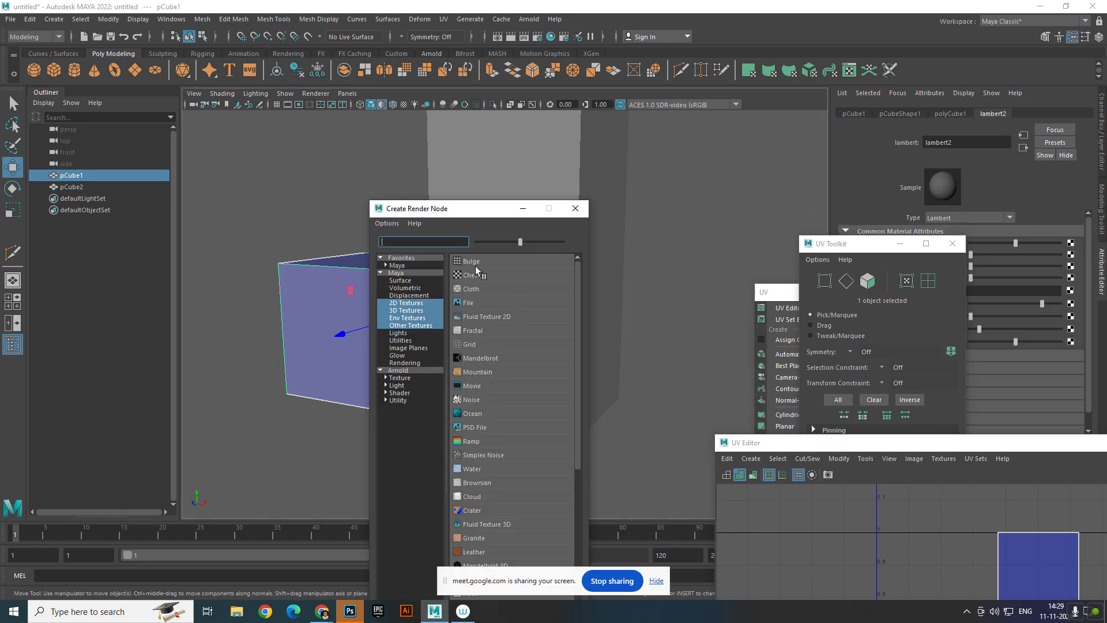
pyautogui.click(474, 275)
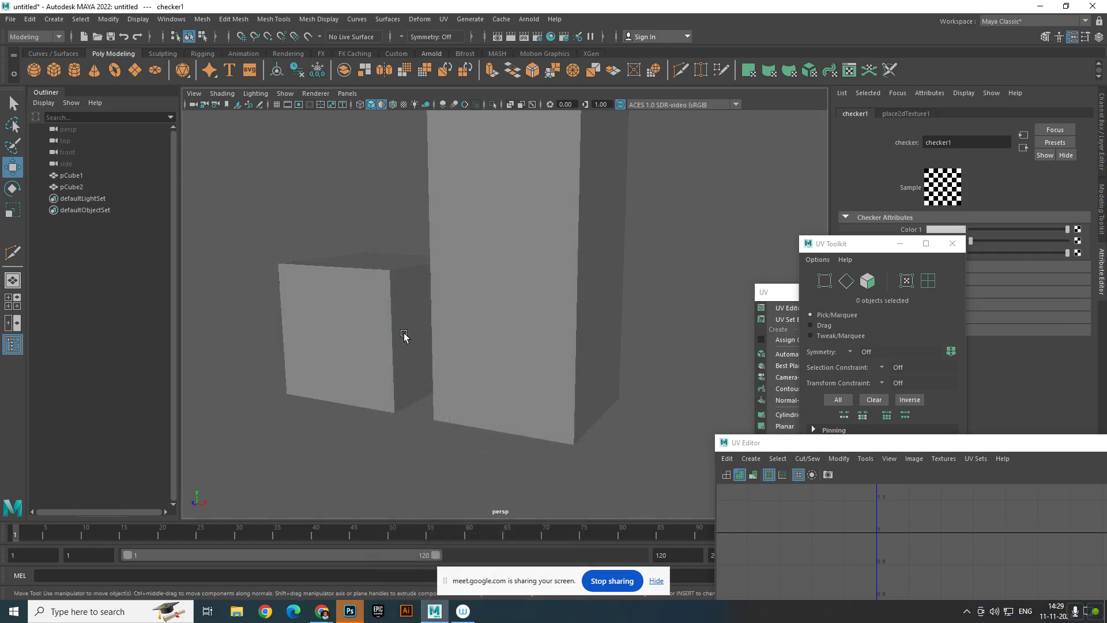
# - Turn on textured display and stop using the default material so the checker shows on the cube
pyautogui.press('6')
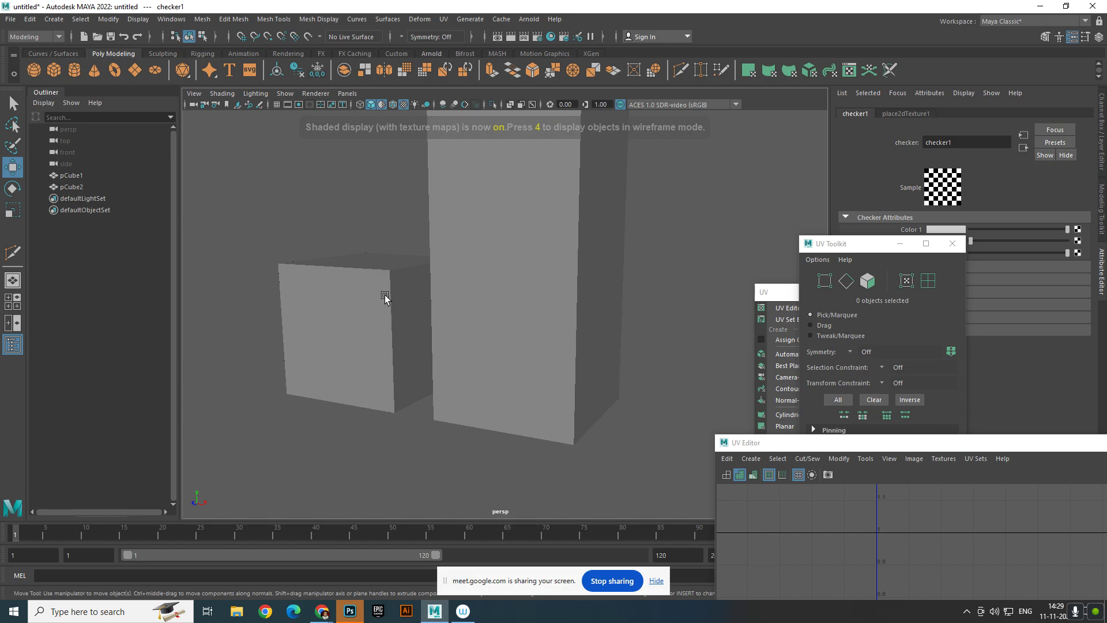
pyautogui.click(383, 105)
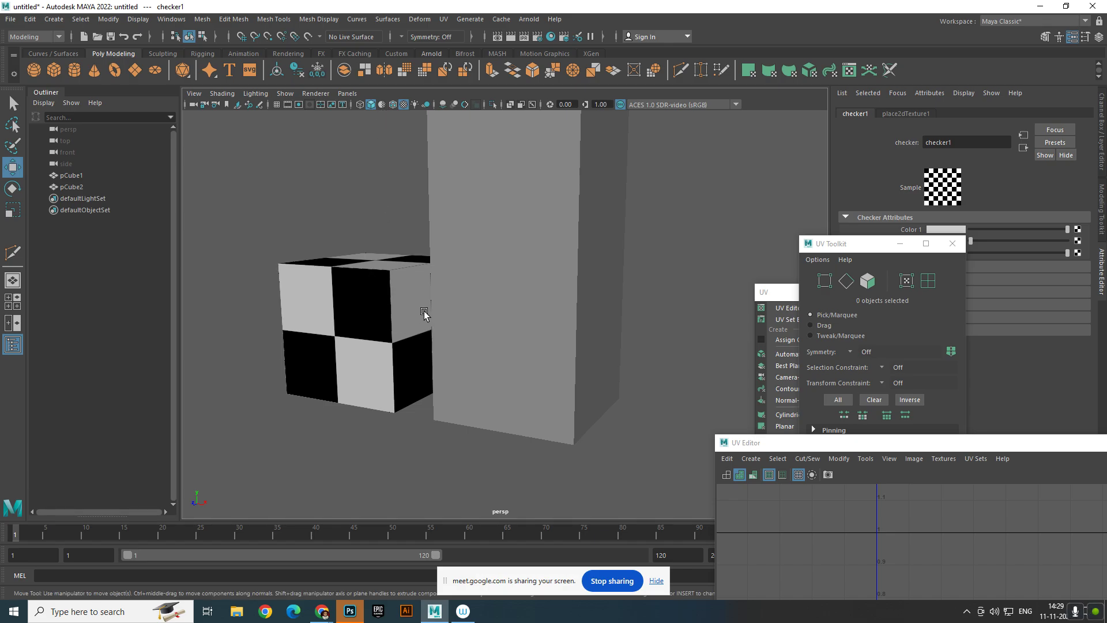
pyautogui.keyDown('alt'); pyautogui.moveTo(445, 328); pyautogui.dragTo(521, 326); pyautogui.keyUp('alt')
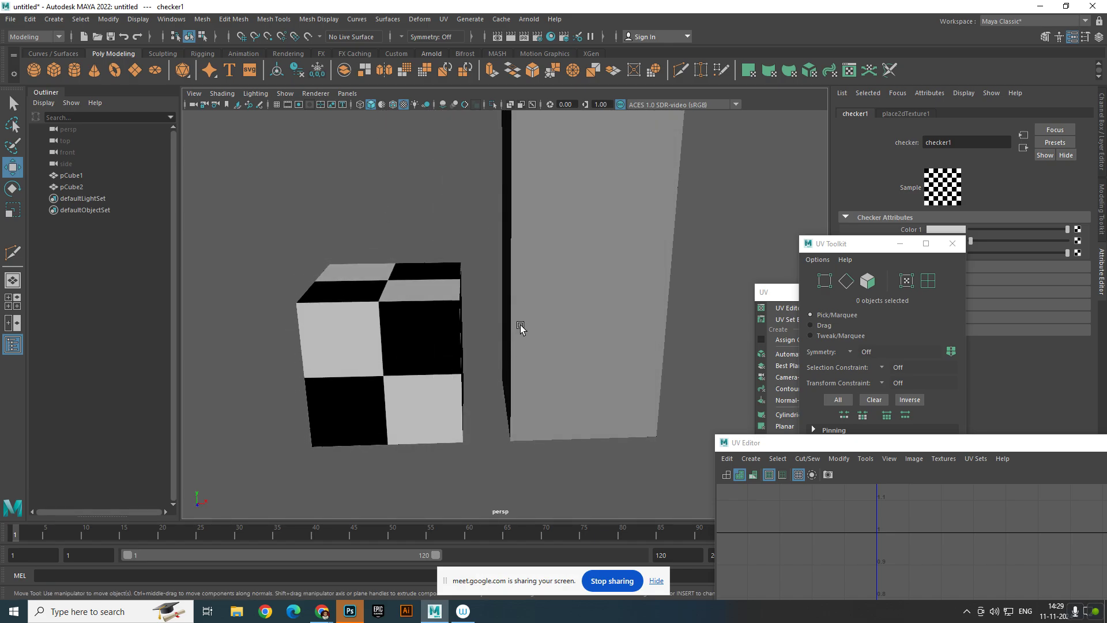
# - Assign the existing checkered Lambert material, lambert2, to the tall box
pyautogui.click(562, 275)
pyautogui.scroll(-6, 563, 274)
pyautogui.keyDown('alt'); pyautogui.moveTo(562, 274); pyautogui.dragTo(497, 259); pyautogui.keyUp('alt')
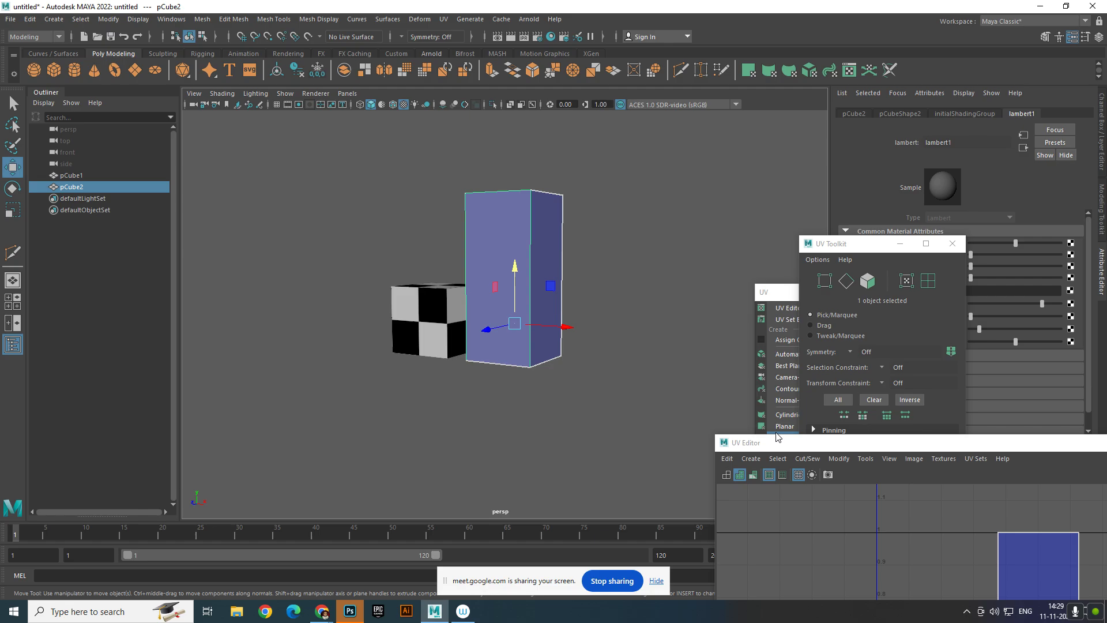
pyautogui.moveTo(790, 439); pyautogui.dragTo(714, 342)
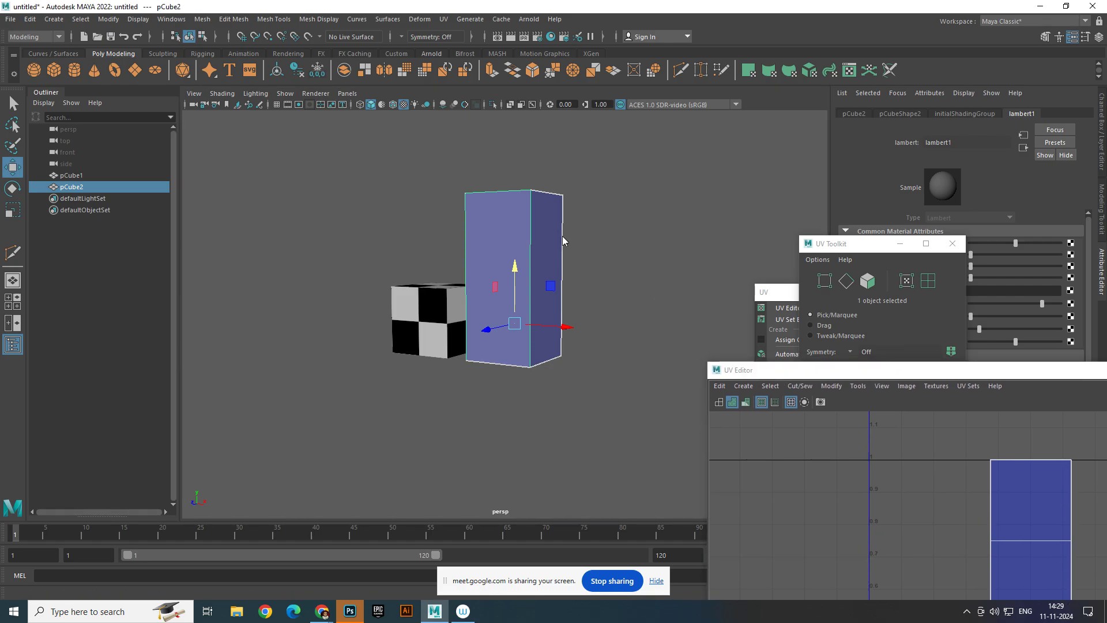
pyautogui.moveTo(563, 235); pyautogui.dragTo(644, 559, button='right')
pyautogui.moveTo(559, 282); pyautogui.dragTo(625, 573, button='right')
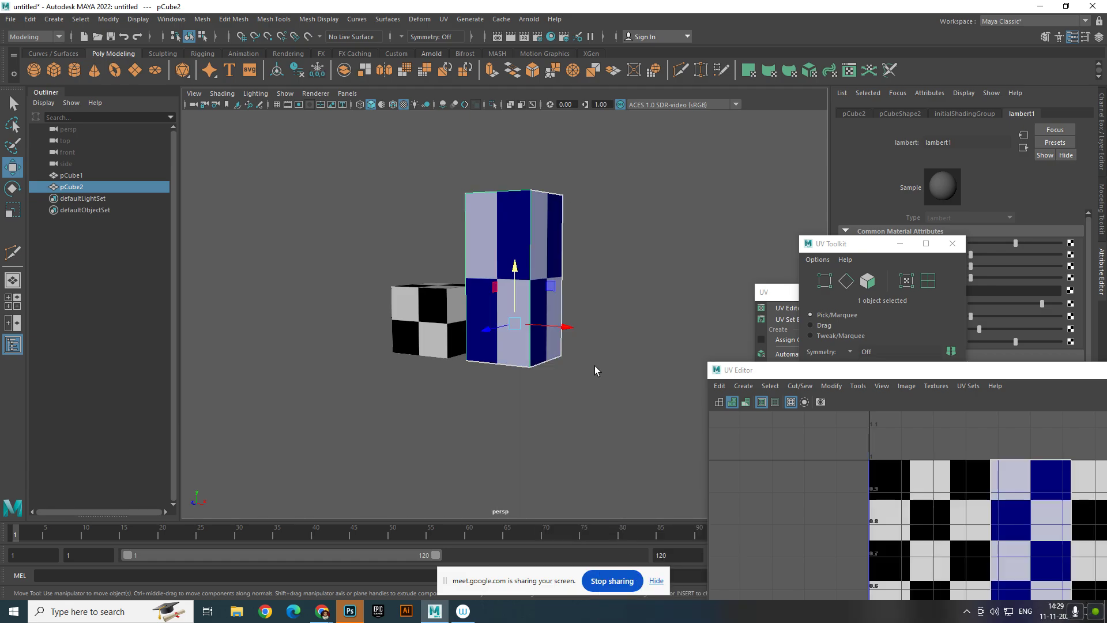
# - Examine the checker squares on the tall box from several angles and compare them with those on the original cube
pyautogui.click(510, 383)
pyautogui.keyDown('alt'); pyautogui.moveTo(510, 383); pyautogui.dragTo(579, 376); pyautogui.keyUp('alt')
pyautogui.click(579, 317)
pyautogui.scroll(5, 579, 317)
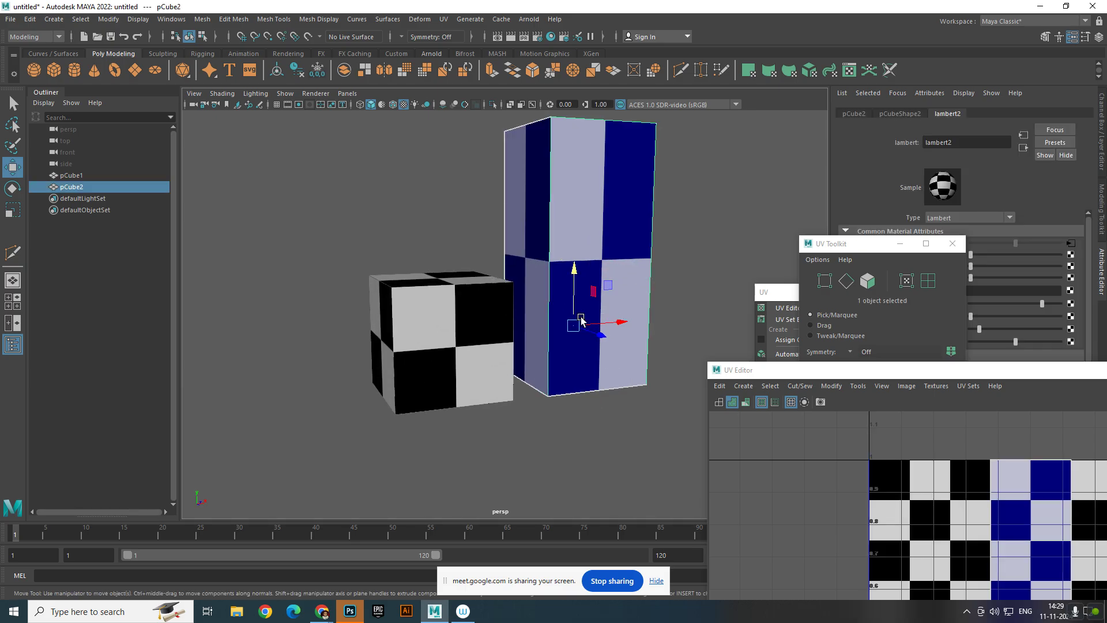
pyautogui.keyDown('alt'); pyautogui.moveTo(579, 317); pyautogui.dragTo(543, 335, button='middle'); pyautogui.keyUp('alt')
pyautogui.keyDown('alt'); pyautogui.moveTo(543, 334); pyautogui.dragTo(492, 315); pyautogui.keyUp('alt')
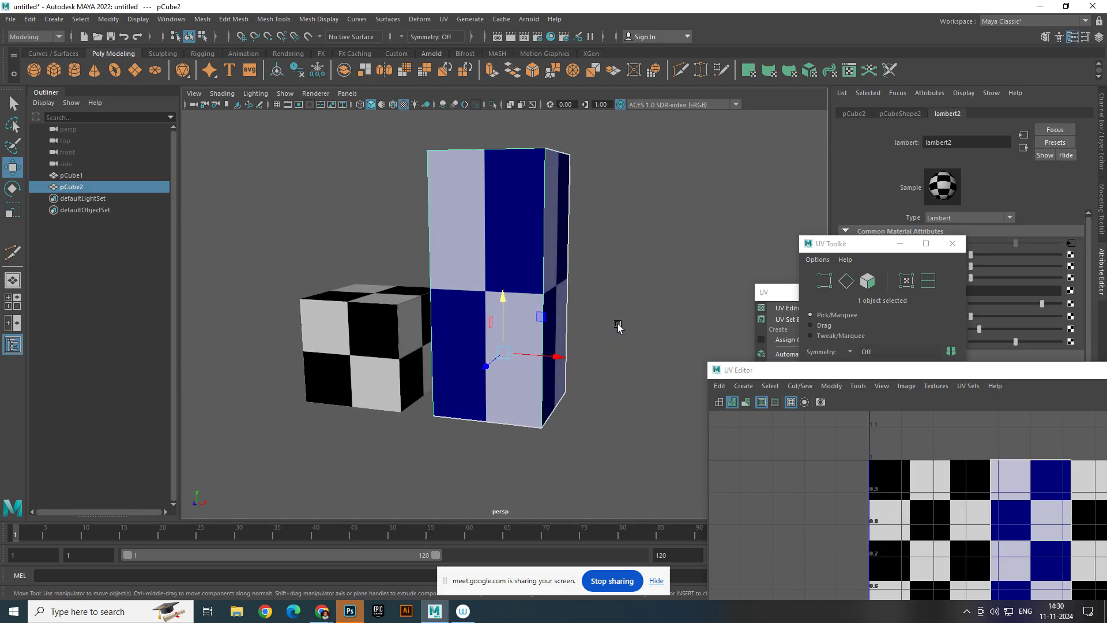
pyautogui.click(618, 325)
pyautogui.click(486, 315)
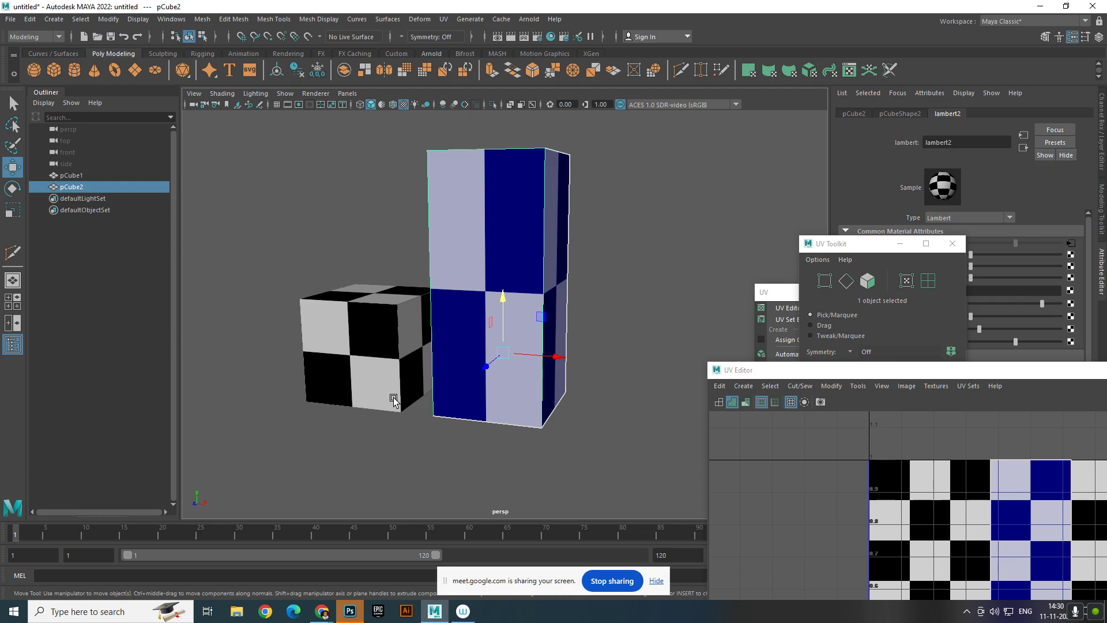
pyautogui.click(601, 244)
pyautogui.click(564, 286)
pyautogui.scroll(-3, 555, 288)
pyautogui.keyDown('alt'); pyautogui.moveTo(550, 290); pyautogui.dragTo(444, 298, button='middle'); pyautogui.keyUp('alt')
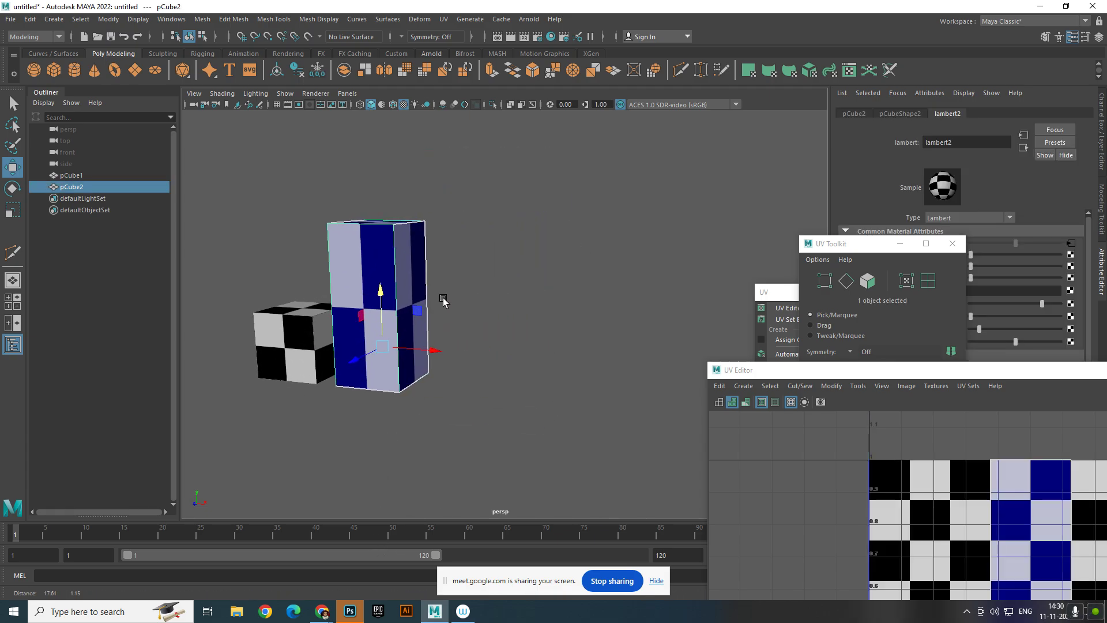
pyautogui.scroll(3, 418, 234)
pyautogui.keyDown('alt'); pyautogui.moveTo(417, 235); pyautogui.dragTo(534, 260, button='middle'); pyautogui.keyUp('alt')
# - Float the UV commands in their own window and apply a Planar projection to the tall box
pyautogui.click(444, 19)
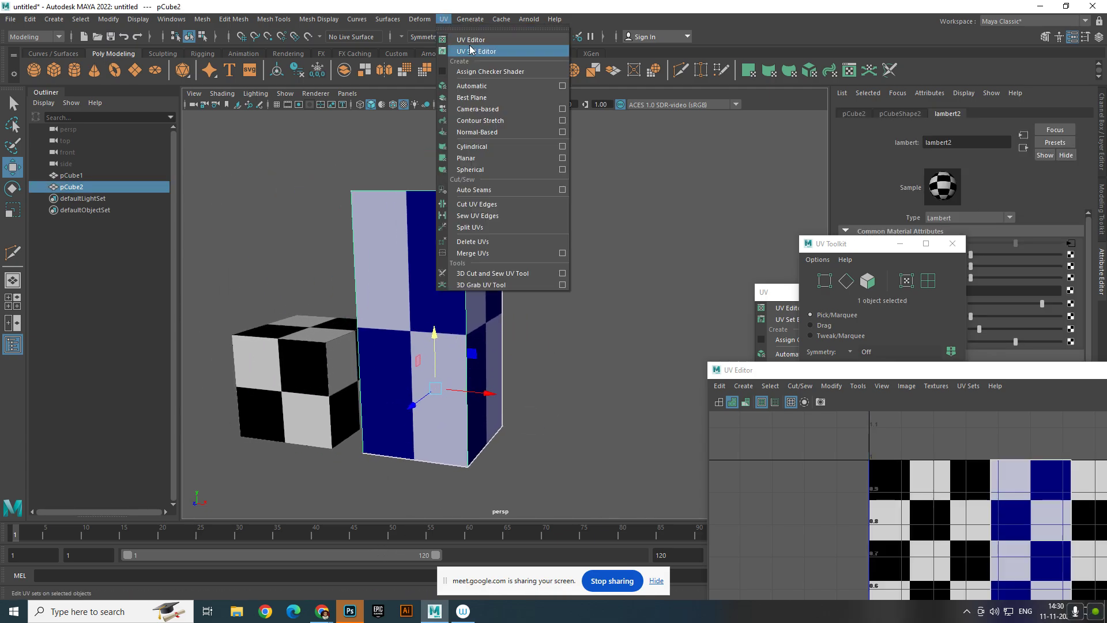
pyautogui.click(483, 31)
pyautogui.moveTo(486, 18); pyautogui.dragTo(808, 54)
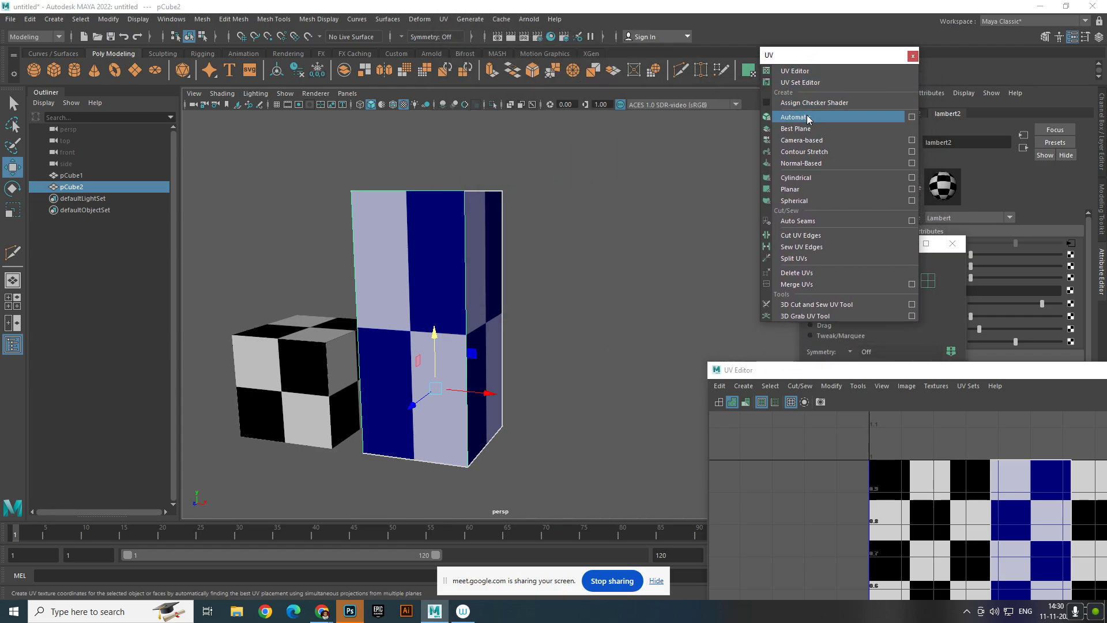
pyautogui.click(835, 191)
pyautogui.scroll(-5, 541, 247)
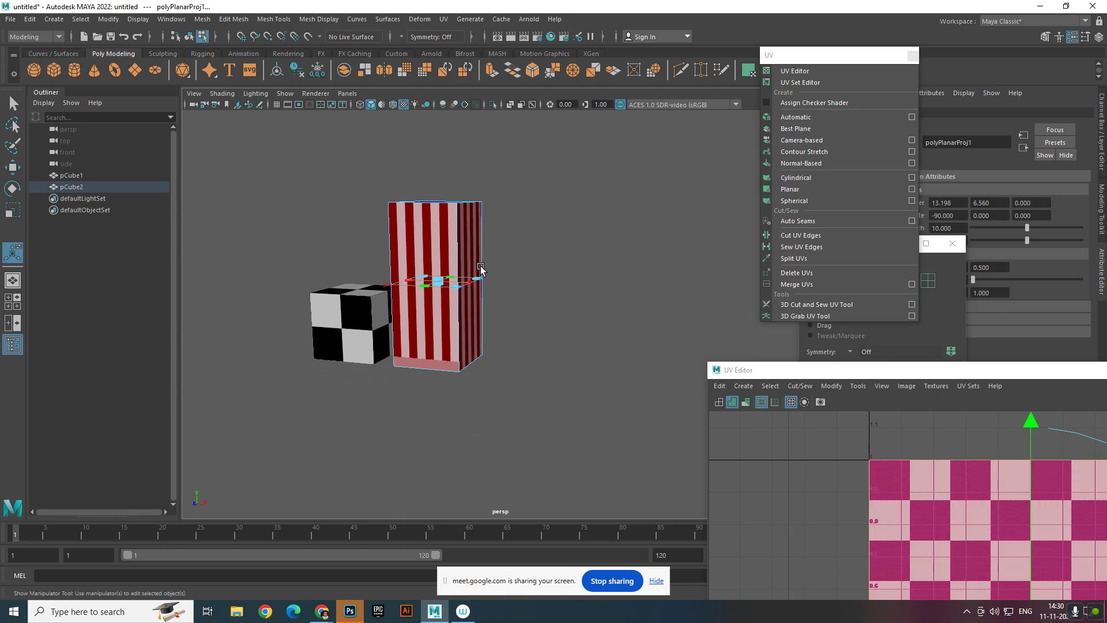
# - Apply a Planar projection from the Z axis to the tall box, then leave the projection manipulator and deselect the box
pyautogui.click(444, 19)
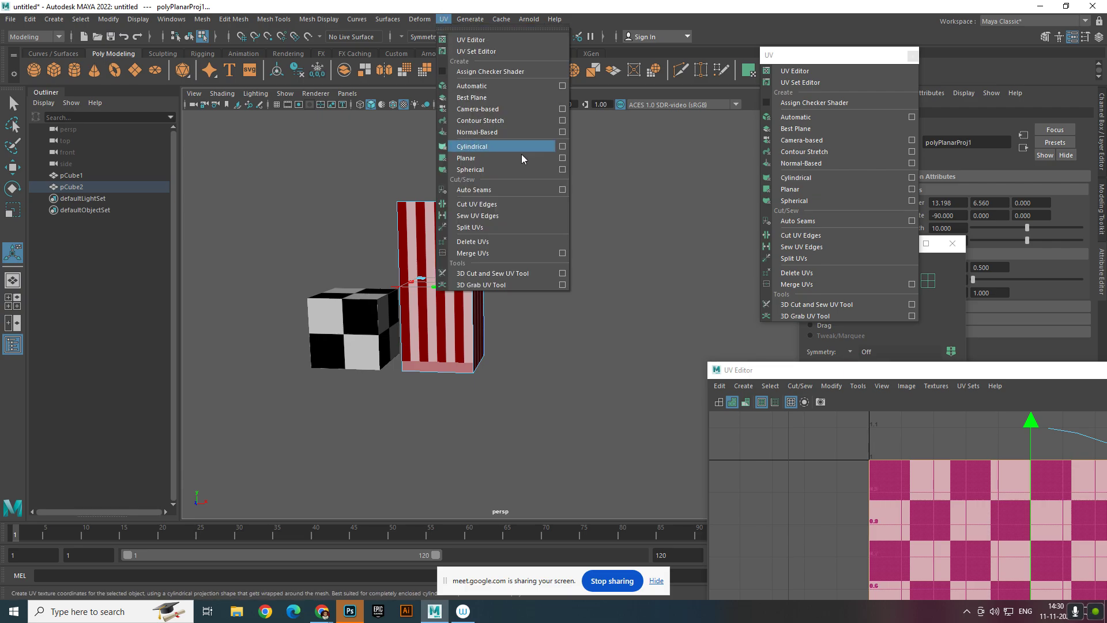
pyautogui.click(562, 158)
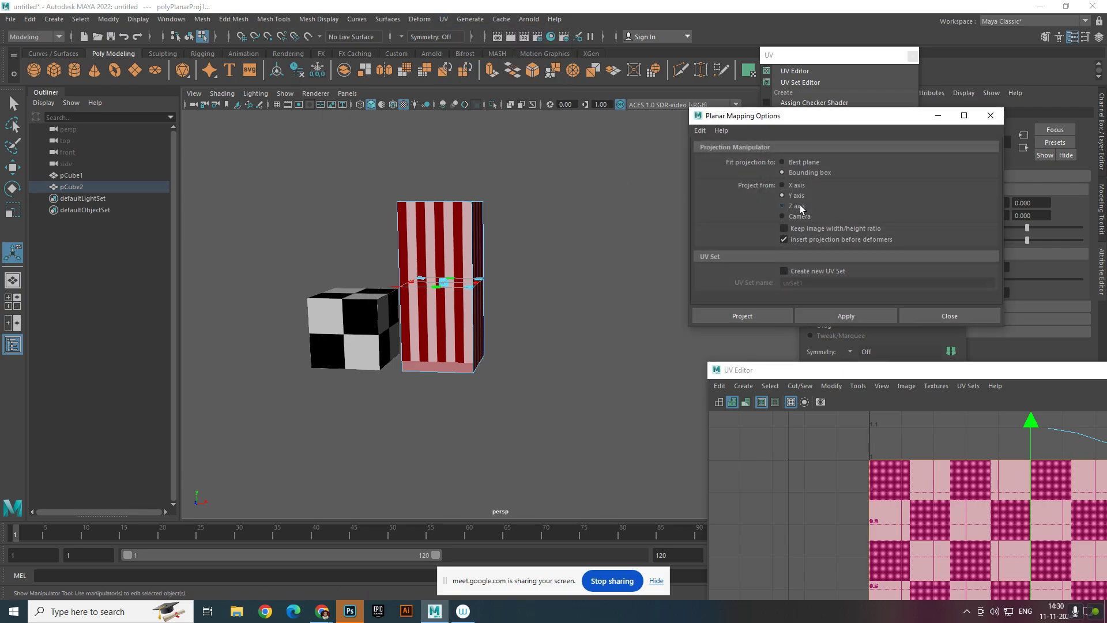
pyautogui.click(798, 206)
pyautogui.click(846, 316)
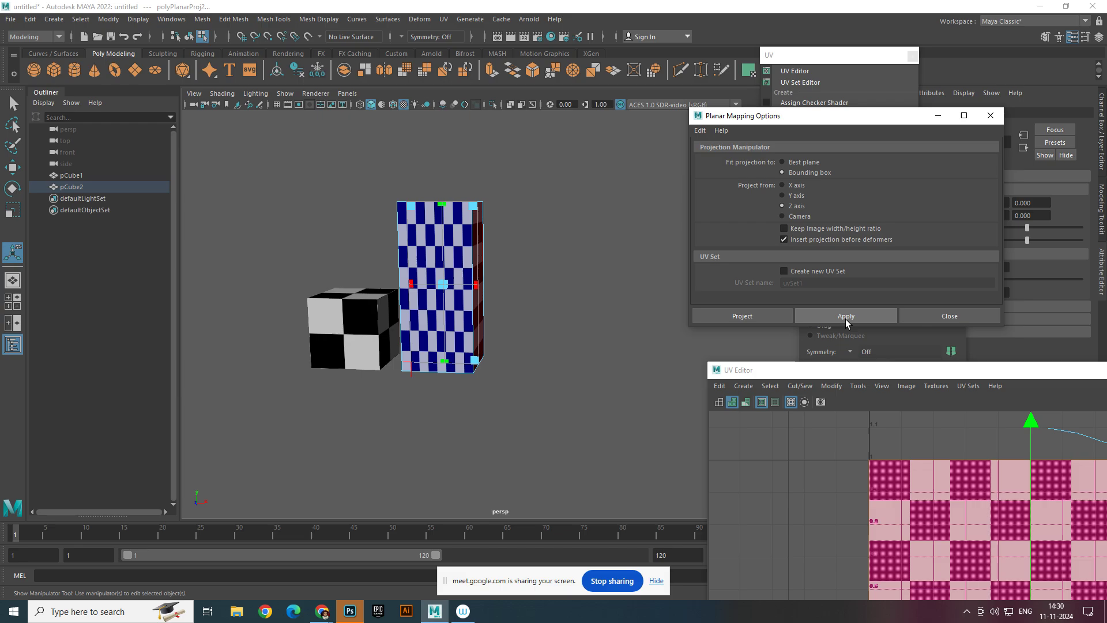
pyautogui.click(949, 316)
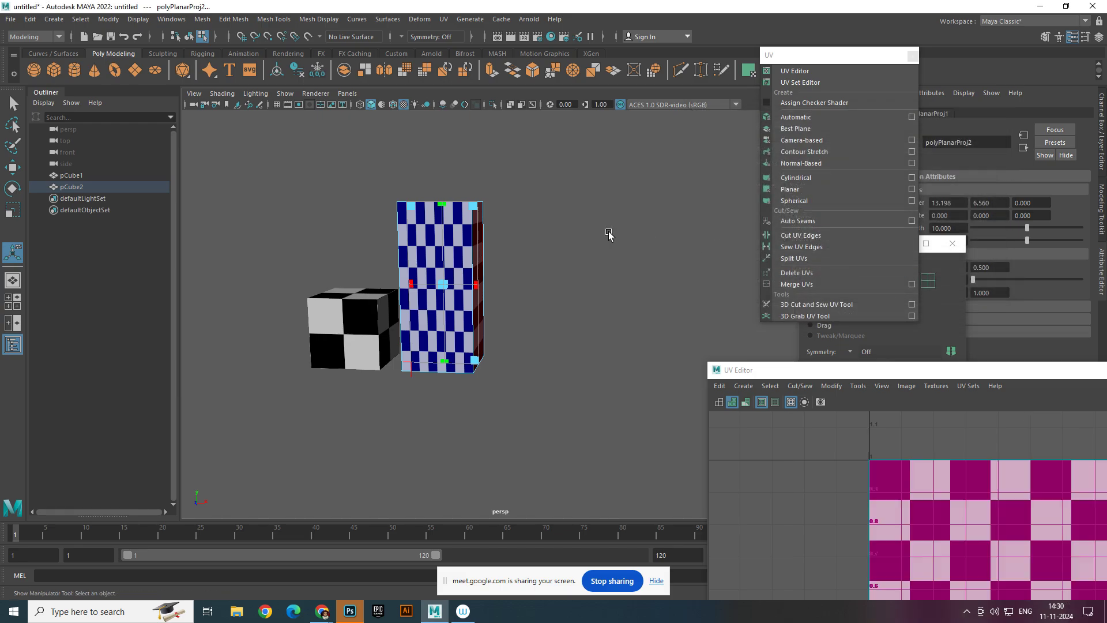
pyautogui.keyDown('alt'); pyautogui.moveTo(484, 247); pyautogui.dragTo(425, 273); pyautogui.keyUp('alt')
pyautogui.press('q')
pyautogui.moveTo(425, 274); pyautogui.dragTo(490, 231, button='right')
pyautogui.click(642, 123)
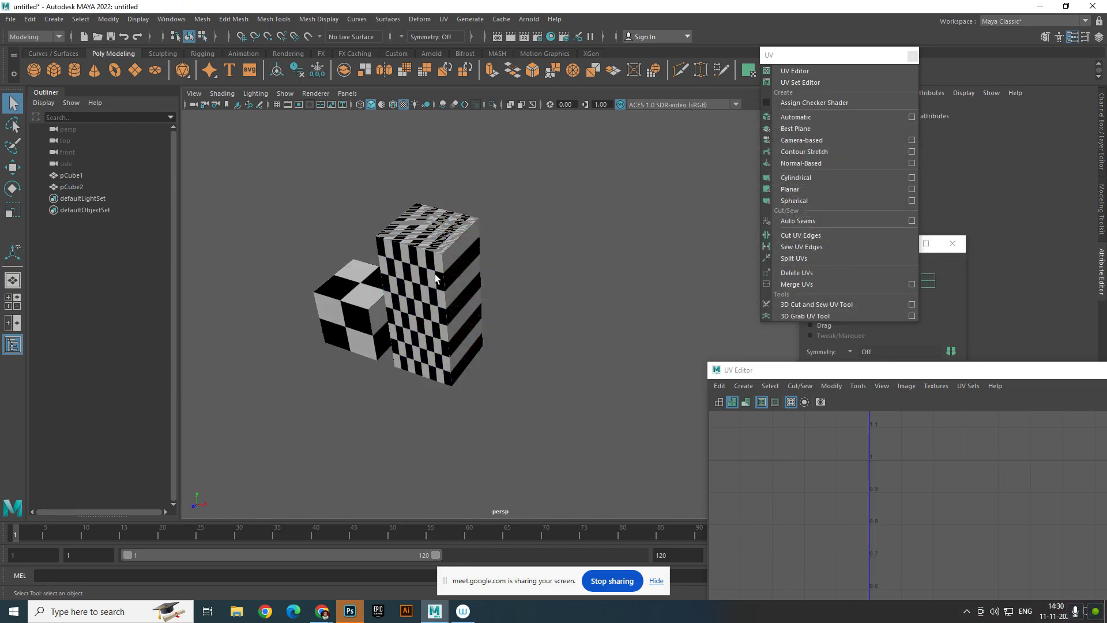
# - Select the tall box with the Move tool active and place the UV Editor beside it so its full layout is visible
pyautogui.click(447, 276)
pyautogui.scroll(2, 452, 274)
pyautogui.keyDown('alt'); pyautogui.moveTo(456, 275); pyautogui.dragTo(504, 334, button='middle'); pyautogui.keyUp('alt')
pyautogui.scroll(3, 485, 282)
pyautogui.press('w')
pyautogui.scroll(-4, 457, 314)
pyautogui.moveTo(410, 378)
pyautogui.mouseDown()
pyautogui.moveTo(375, 407)
pyautogui.moveTo(400, 386)
pyautogui.mouseUp()
pyautogui.moveTo(806, 372); pyautogui.dragTo(668, 86)
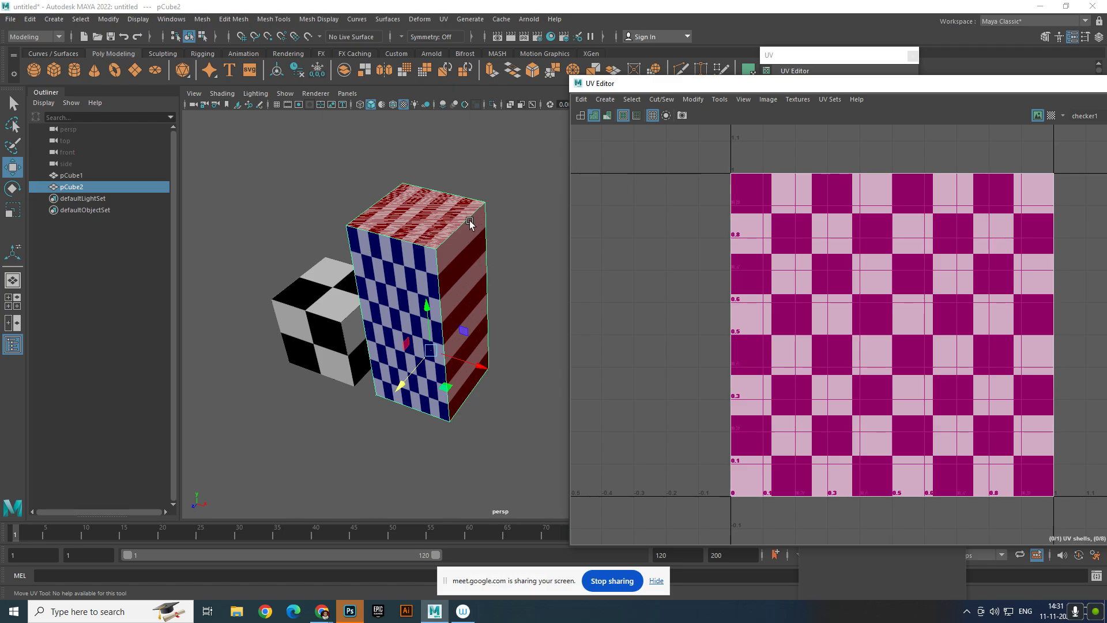
# - Select seam edges around the tall box's top and bottom faces plus a vertical corner edge, and cut the UVs along them
pyautogui.moveTo(446, 296); pyautogui.dragTo(444, 254, button='right')
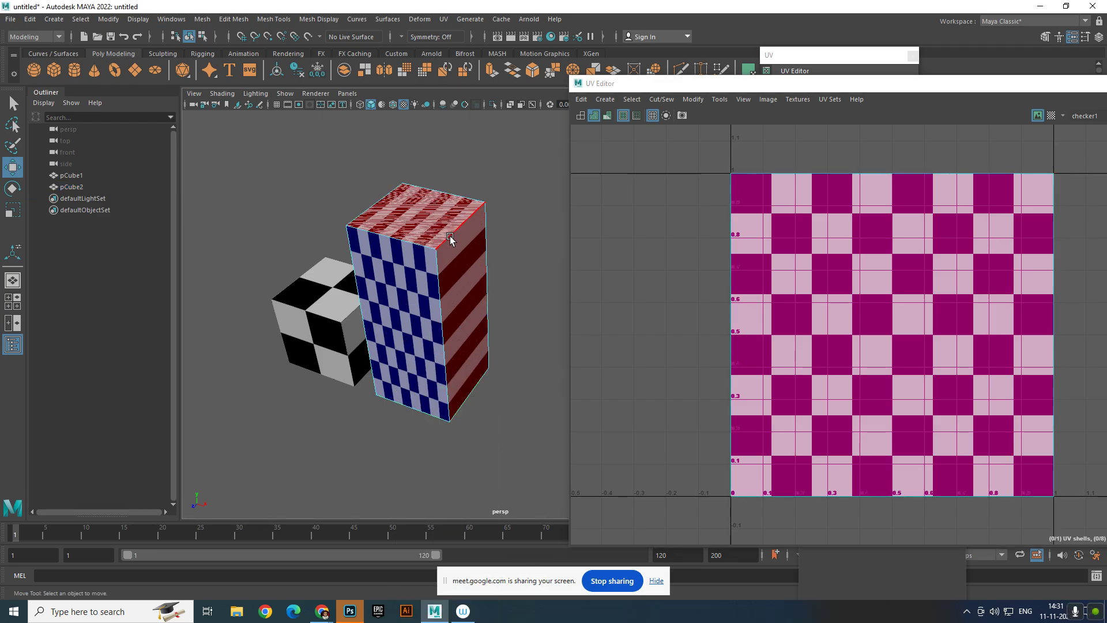
pyautogui.click(399, 245)
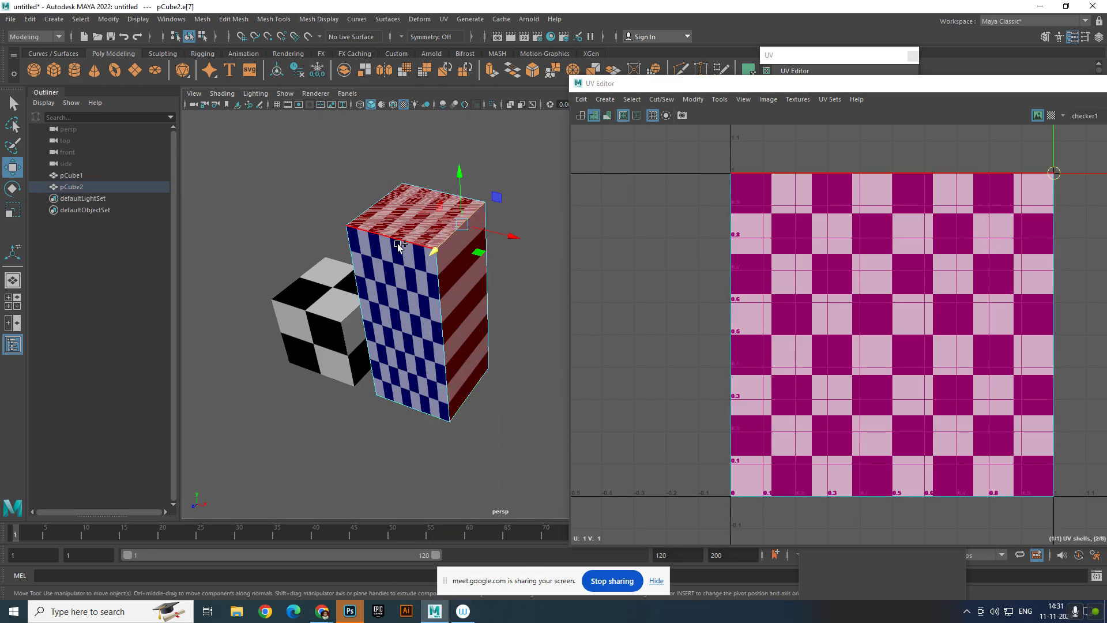
pyautogui.click(495, 323)
pyautogui.click(445, 326)
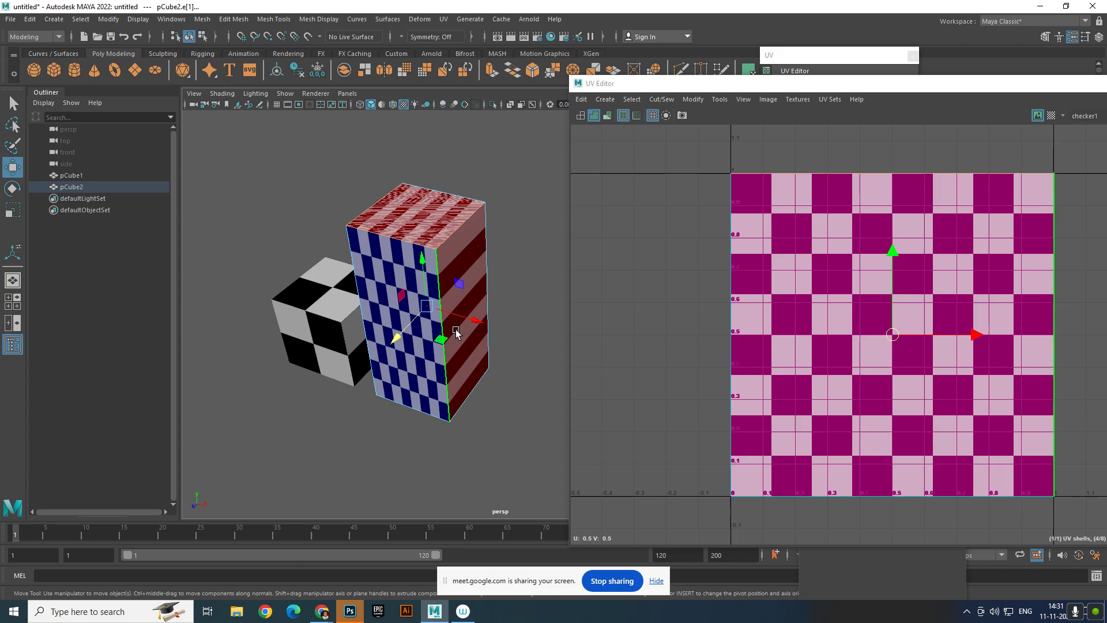
pyautogui.click(447, 427)
pyautogui.keyDown('alt'); pyautogui.moveTo(448, 432); pyautogui.dragTo(453, 319); pyautogui.keyUp('alt')
pyautogui.keyDown('shift'); pyautogui.click(453, 319); pyautogui.keyUp('shift')
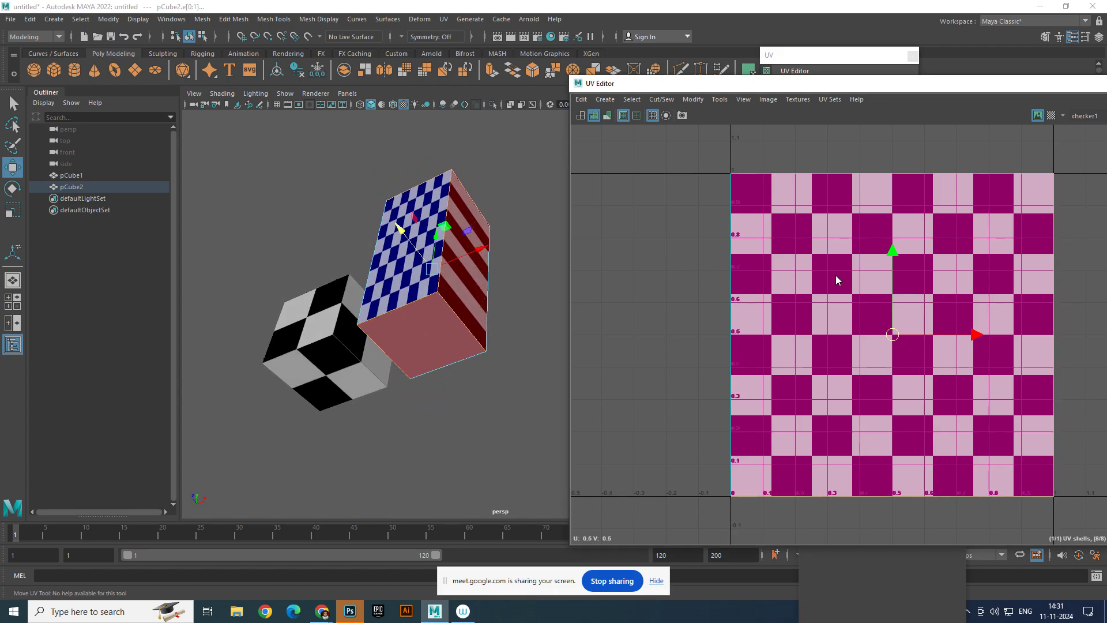
pyautogui.keyDown('shift'); pyautogui.moveTo(835, 275); pyautogui.dragTo(808, 296, button='right'); pyautogui.keyUp('shift')
# - Select all of the tall box's UVs and unfold them into a single flat shell
pyautogui.moveTo(955, 276); pyautogui.dragTo(971, 279, button='right')
pyautogui.scroll(-2, 936, 307)
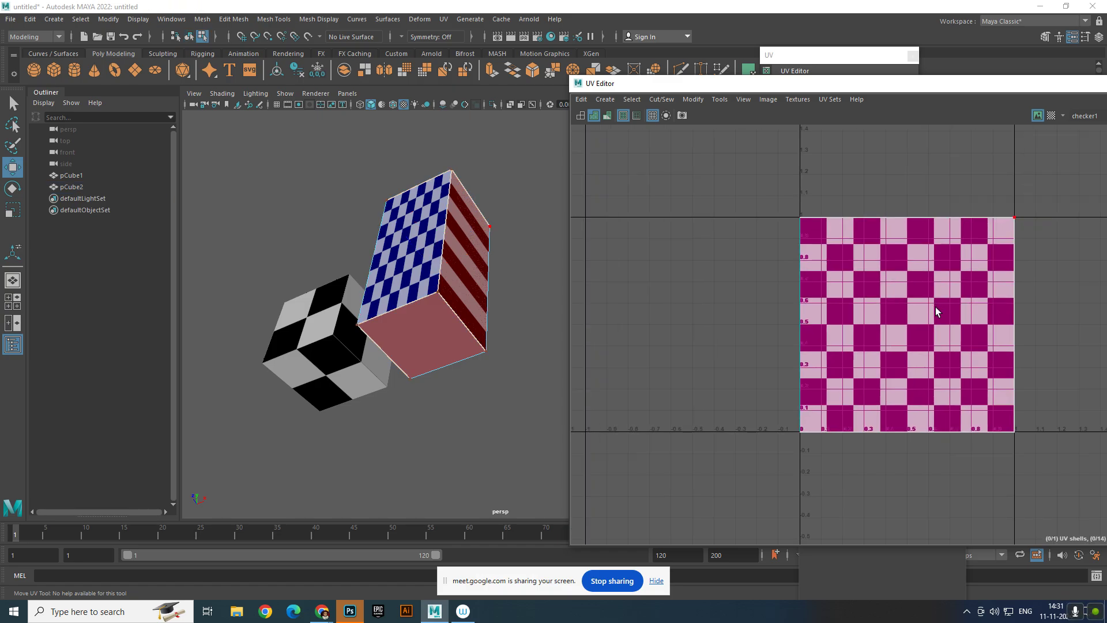
pyautogui.moveTo(1046, 436); pyautogui.dragTo(1012, 415)
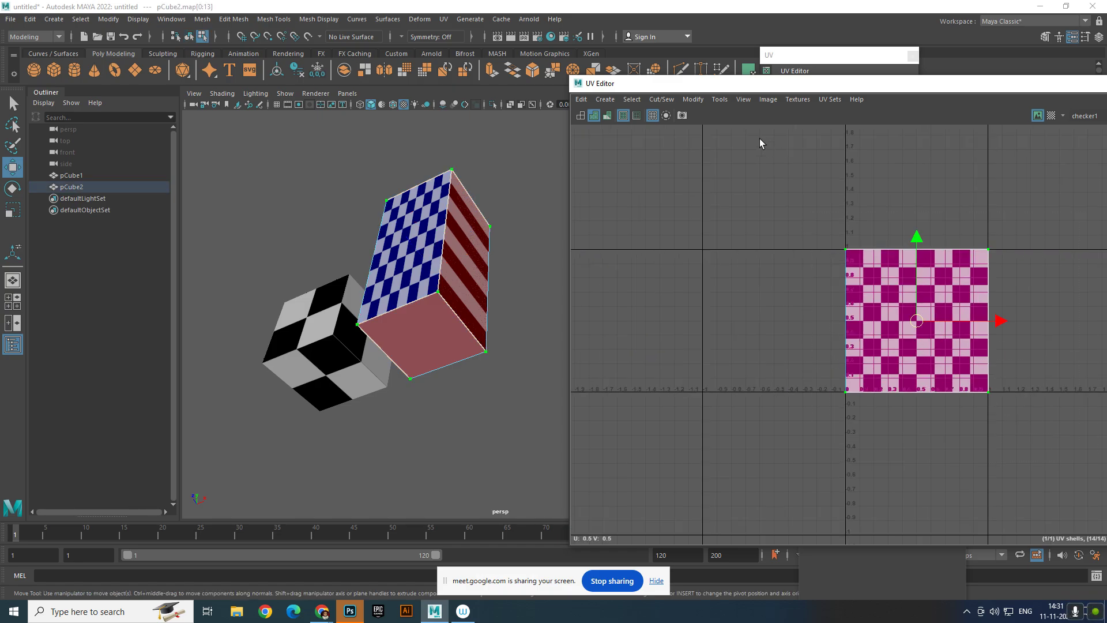
pyautogui.click(693, 100)
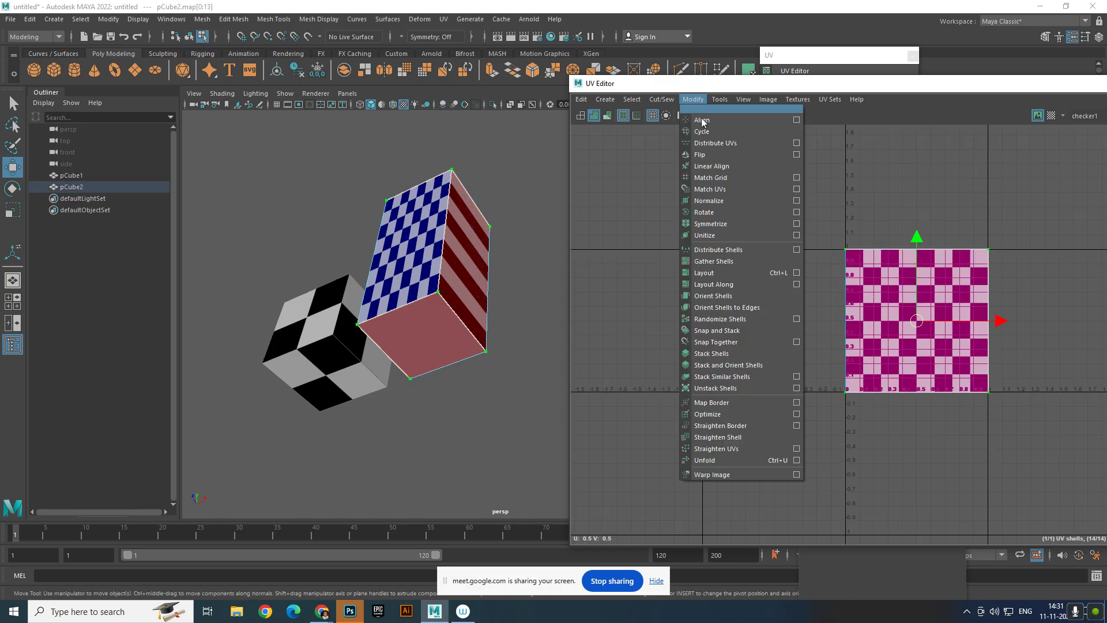
pyautogui.click(715, 457)
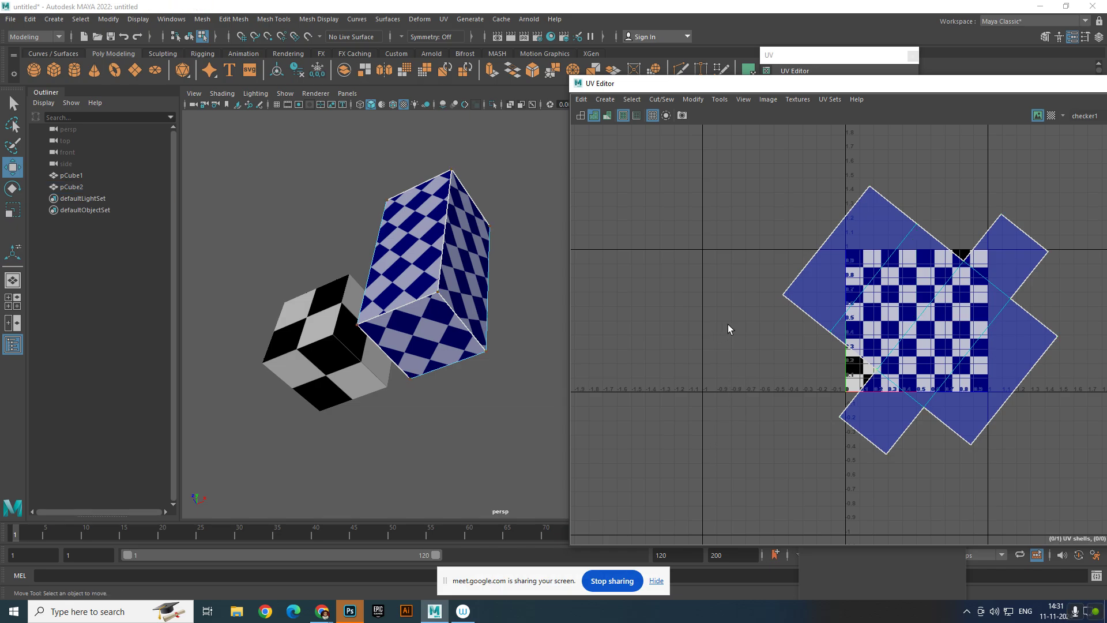
pyautogui.scroll(-5, 728, 324)
pyautogui.scroll(3, 906, 354)
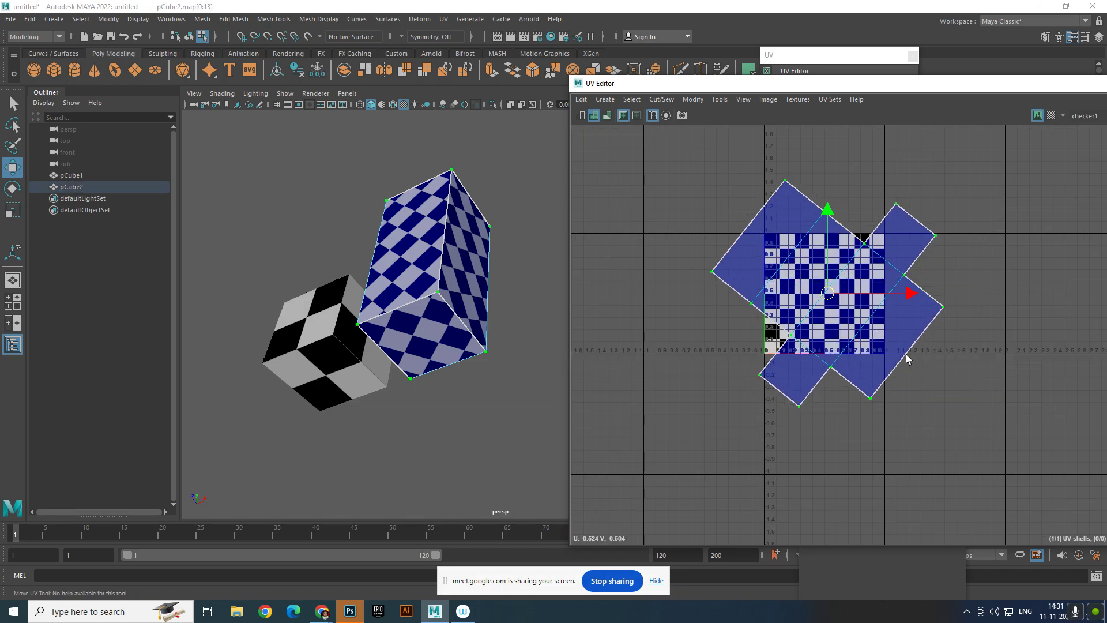
# - Move the UV Editor to make room and rotate the box's unfolded shell until its edges run straight along the grid
pyautogui.moveTo(888, 91); pyautogui.dragTo(741, 65)
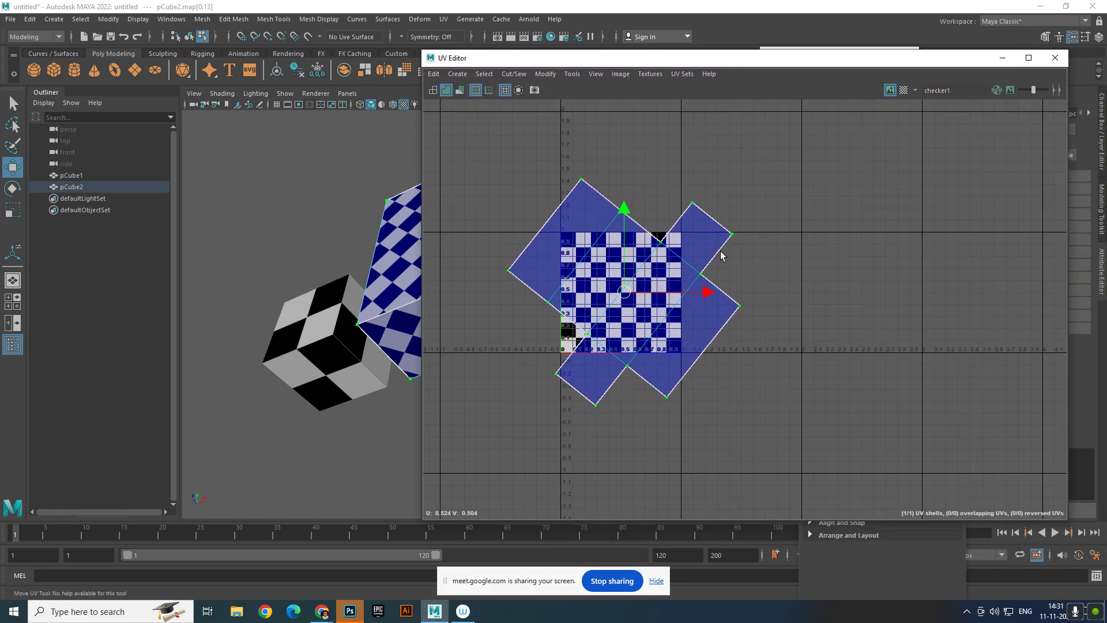
pyautogui.press('e')
pyautogui.moveTo(701, 282); pyautogui.dragTo(680, 223)
pyautogui.click(754, 201)
pyautogui.scroll(-3, 753, 201)
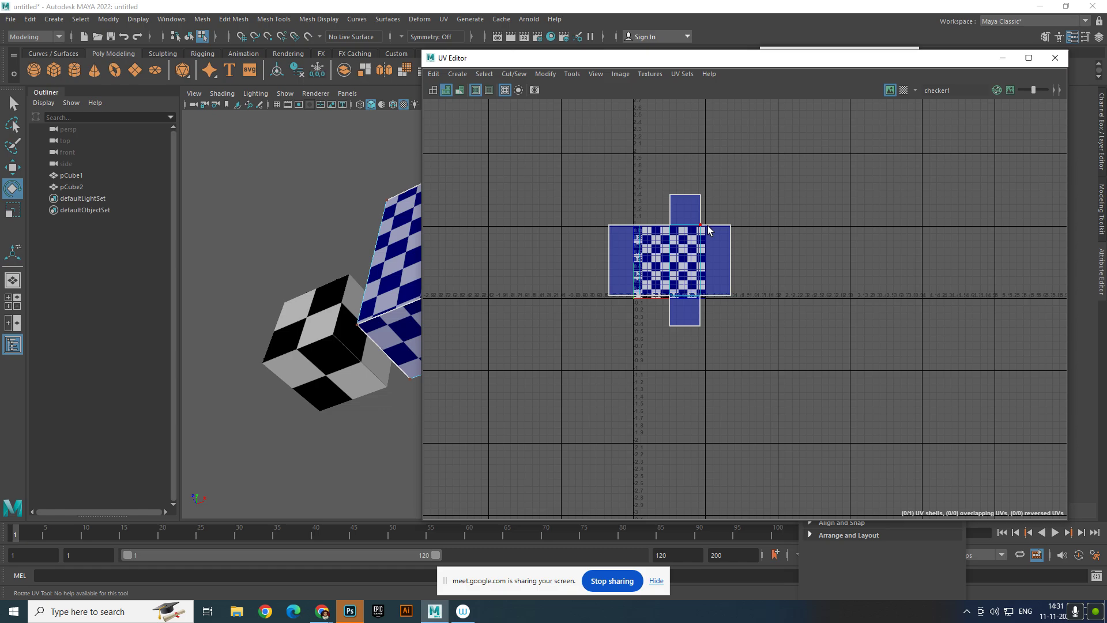
# - Uncover the tall box and scale its whole UV shell down until its checker squares match the cube's in size
pyautogui.keyDown('alt'); pyautogui.moveTo(708, 226); pyautogui.dragTo(845, 244, button='middle'); pyautogui.keyUp('alt')
pyautogui.moveTo(515, 61); pyautogui.dragTo(614, 94)
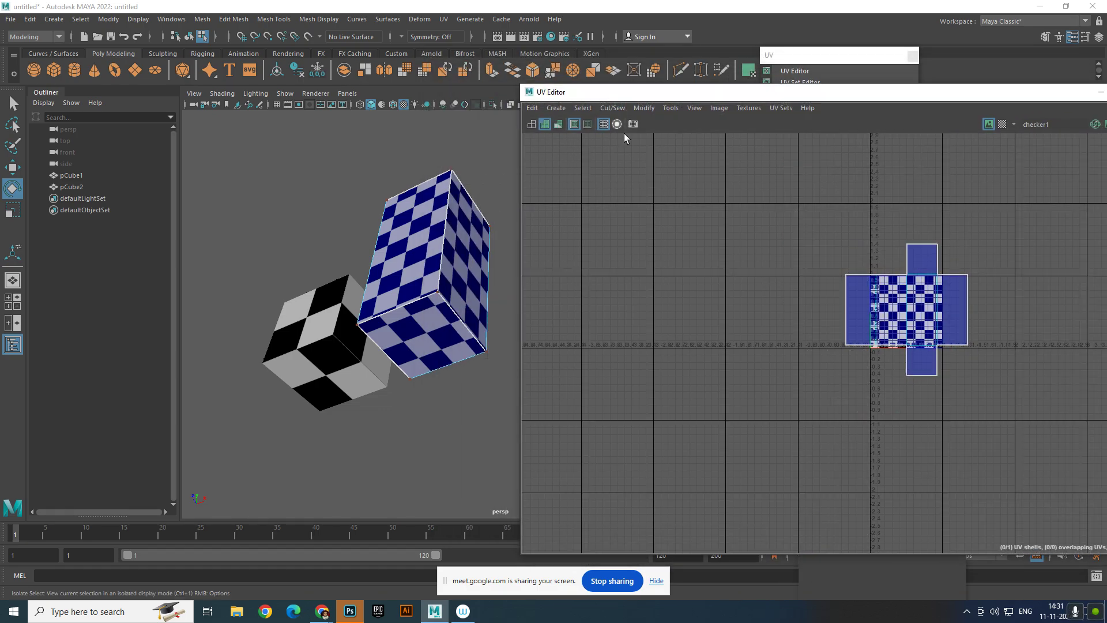
pyautogui.scroll(-1, 754, 214)
pyautogui.moveTo(741, 202); pyautogui.dragTo(930, 333)
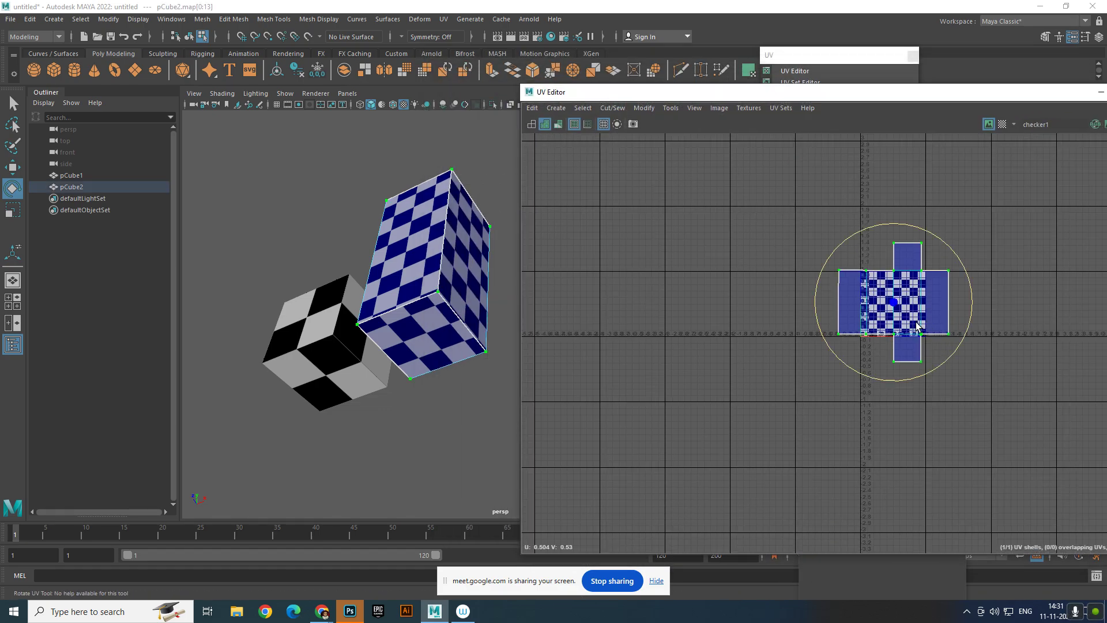
pyautogui.press('r')
pyautogui.moveTo(926, 326); pyautogui.dragTo(854, 300, button='middle')
pyautogui.click(853, 300)
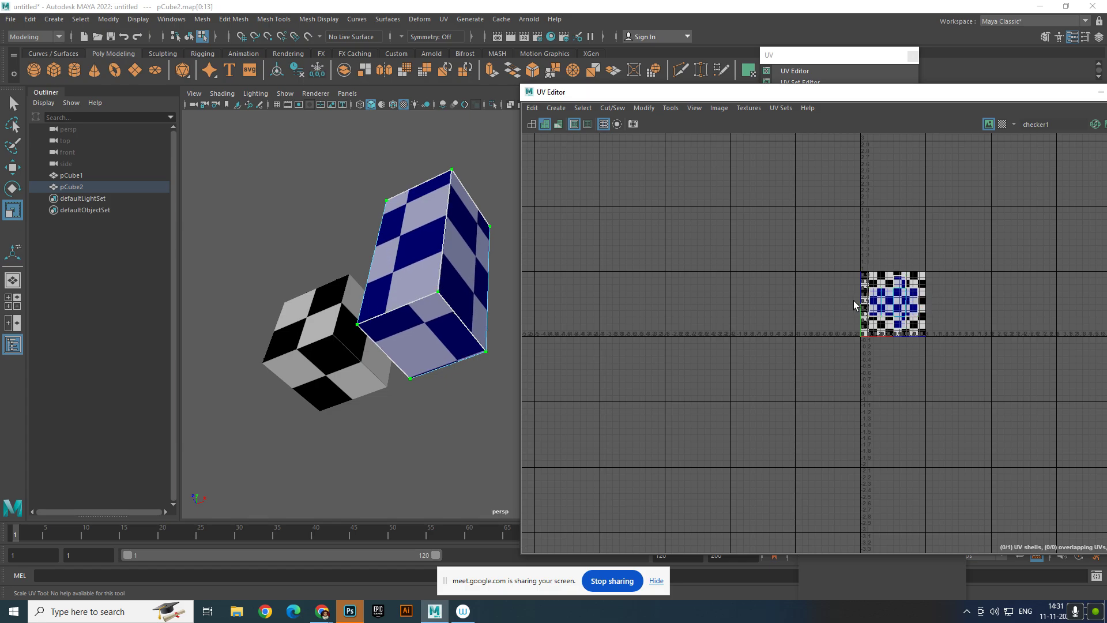
# - Return the tall box to object selection and select both boxes to compare their checker patterns
pyautogui.keyDown('alt'); pyautogui.moveTo(339, 312); pyautogui.dragTo(374, 358); pyautogui.keyUp('alt')
pyautogui.rightClick(447, 285)
pyautogui.moveTo(446, 286); pyautogui.dragTo(503, 268, button='right')
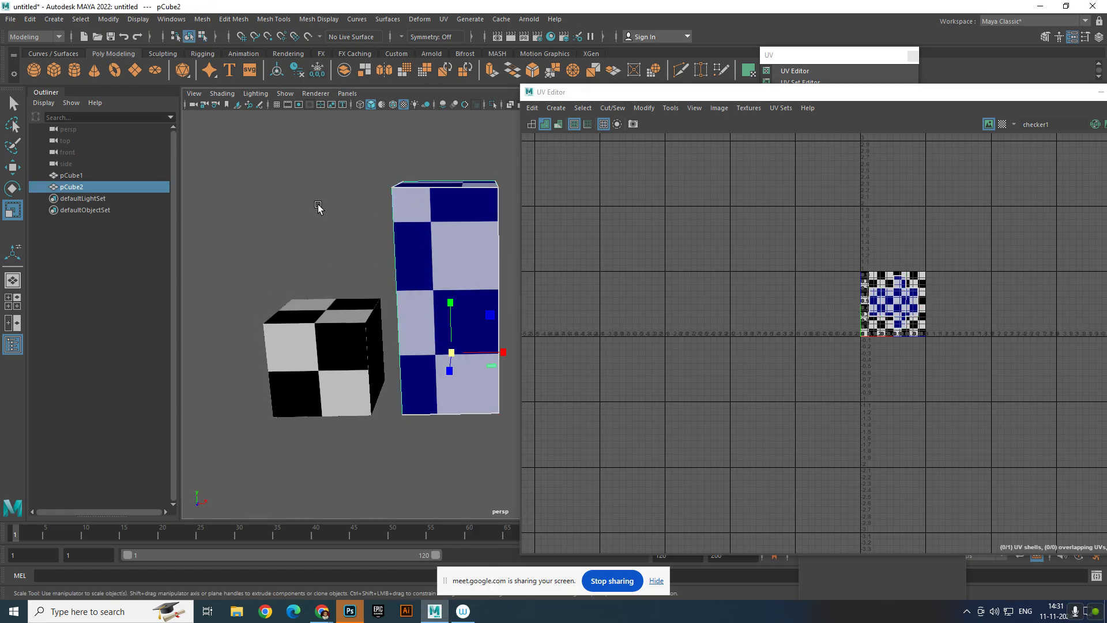
pyautogui.click(316, 205)
pyautogui.keyDown('alt'); pyautogui.moveTo(415, 279); pyautogui.dragTo(477, 258); pyautogui.keyUp('alt')
pyautogui.click(482, 256)
pyautogui.keyDown('alt'); pyautogui.moveTo(482, 256); pyautogui.dragTo(435, 292, button='right'); pyautogui.keyUp('alt')
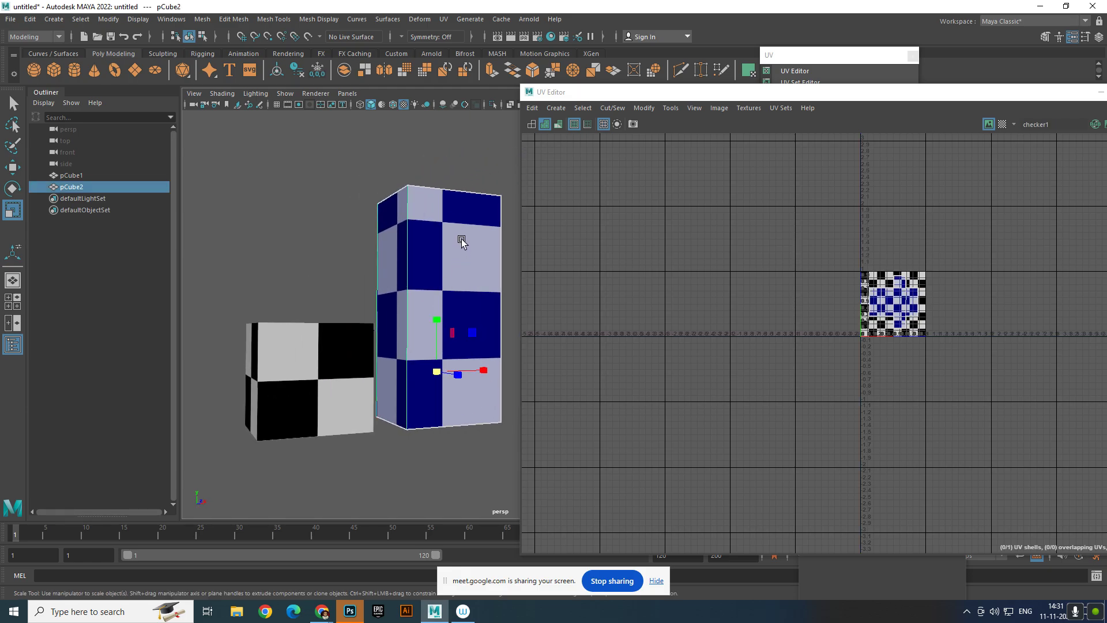
pyautogui.click(336, 208)
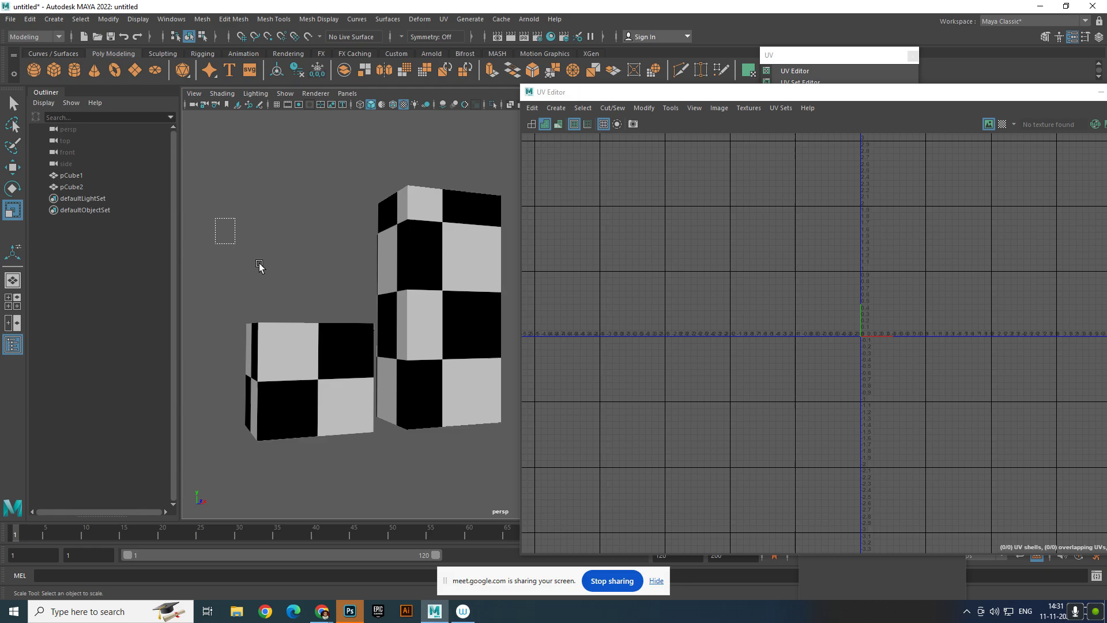
pyautogui.moveTo(258, 265); pyautogui.dragTo(426, 351)
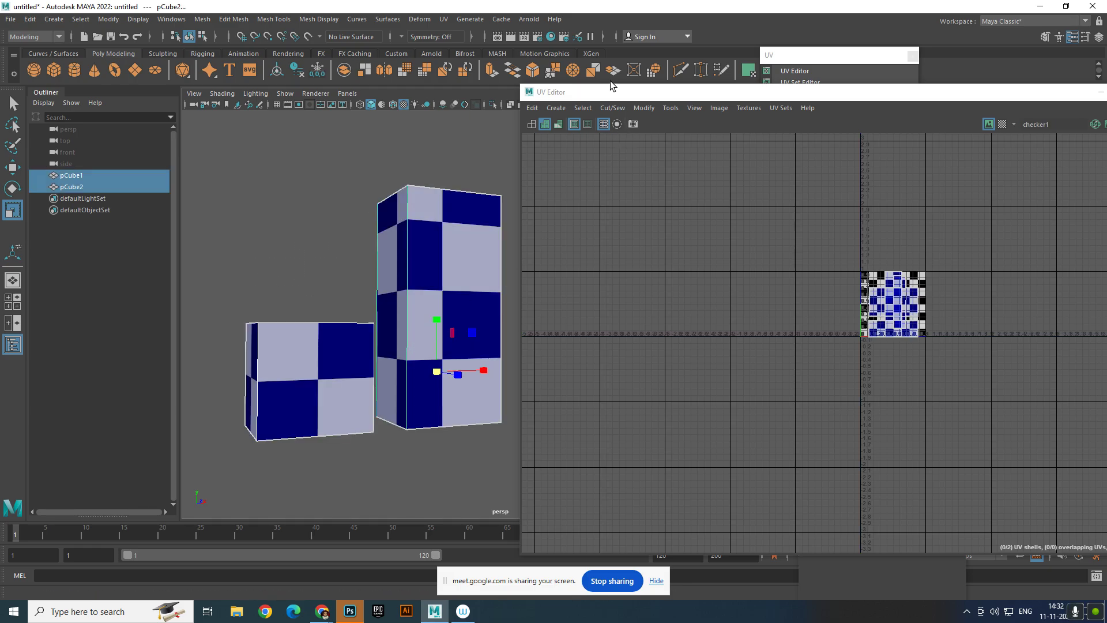
# - Move the UV Editor aside and examine the checker squares on both boxes from several angles
pyautogui.moveTo(610, 90); pyautogui.dragTo(812, 110)
pyautogui.click(558, 290)
pyautogui.keyDown('alt'); pyautogui.moveTo(558, 290); pyautogui.dragTo(440, 294); pyautogui.keyUp('alt')
pyautogui.scroll(5, 454, 315)
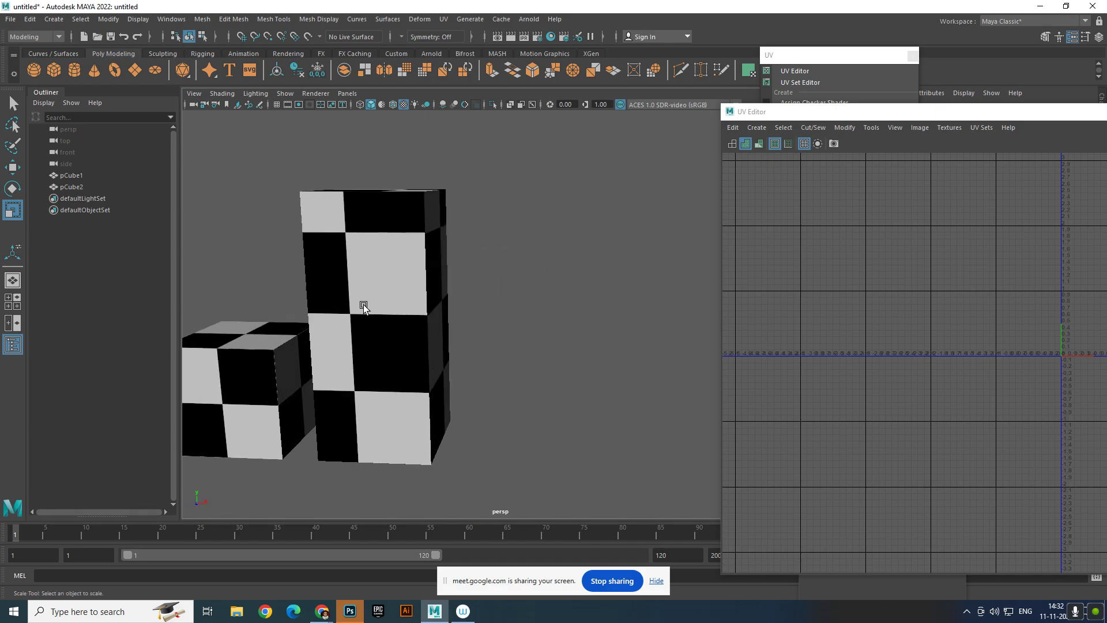
pyautogui.keyDown('alt'); pyautogui.moveTo(363, 305); pyautogui.dragTo(430, 287); pyautogui.keyUp('alt')
pyautogui.moveTo(349, 240); pyautogui.dragTo(582, 367)
pyautogui.click(582, 367)
pyautogui.click(535, 325)
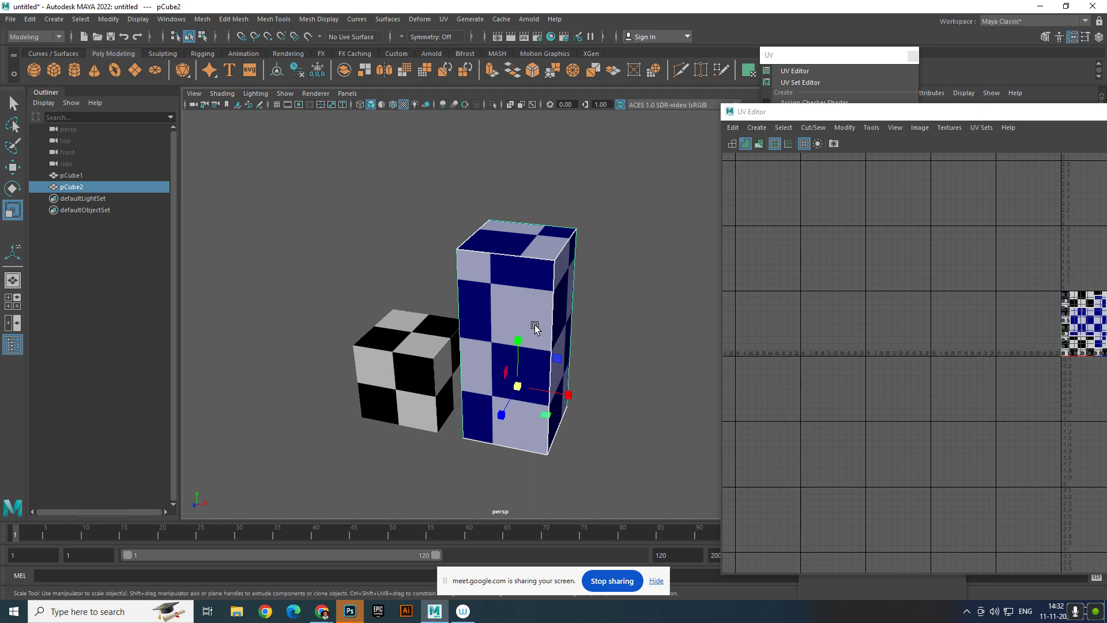
pyautogui.click(598, 310)
pyautogui.scroll(-3, 577, 311)
pyautogui.keyDown('alt'); pyautogui.moveTo(541, 308); pyautogui.dragTo(463, 275, button='middle'); pyautogui.keyUp('alt')
pyautogui.scroll(3, 538, 365)
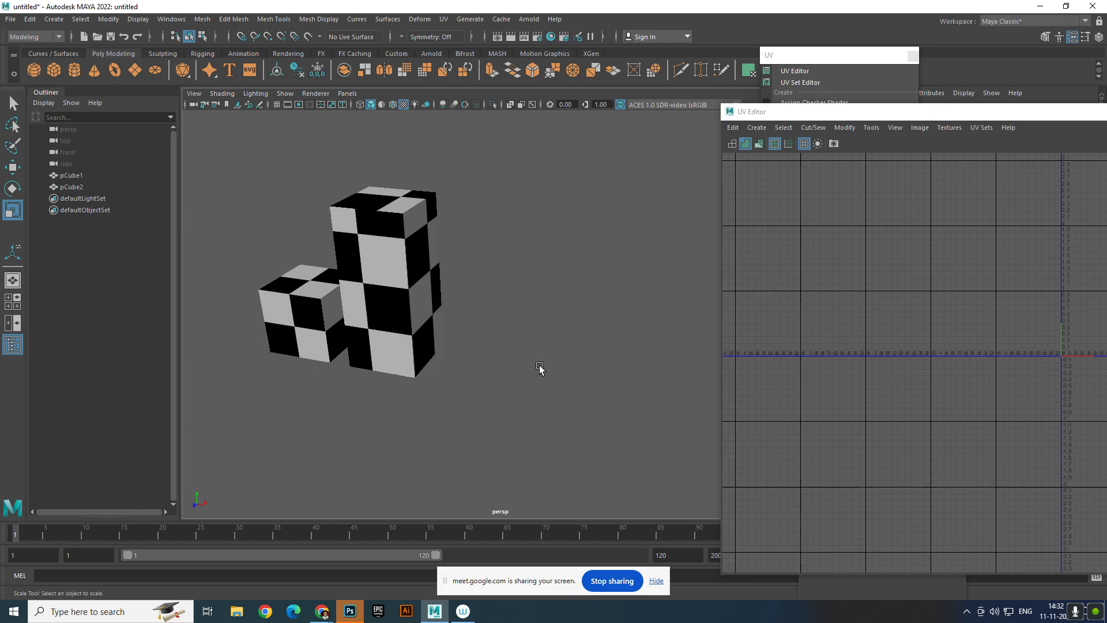
pyautogui.keyDown('alt'); pyautogui.moveTo(538, 365); pyautogui.dragTo(496, 317); pyautogui.keyUp('alt')
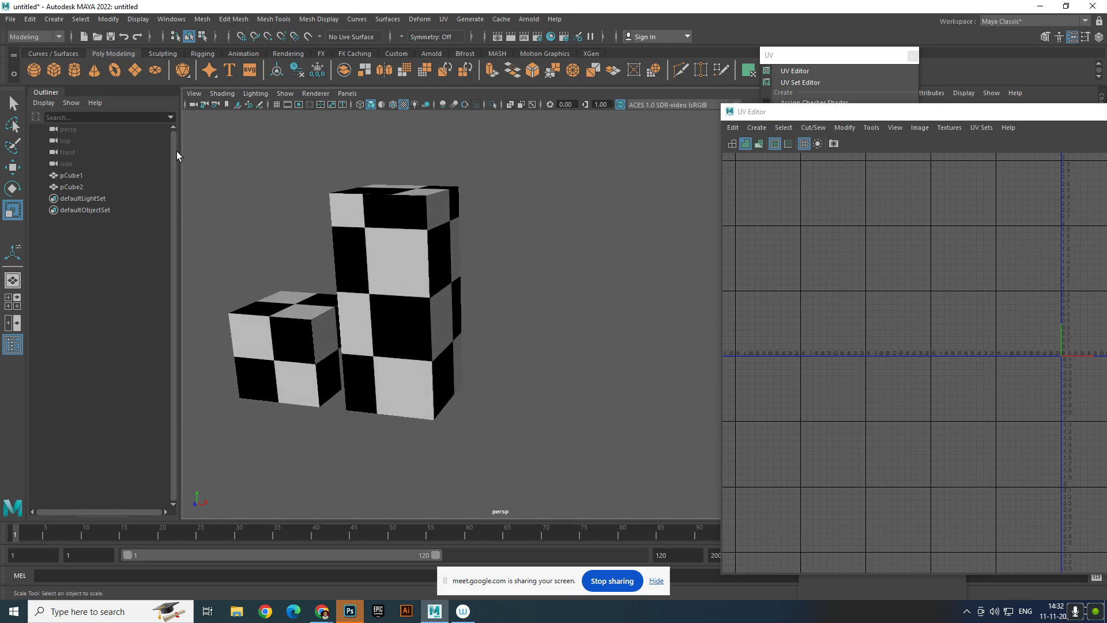
# - Create a polygon sphere and move it along the X axis to the open space beside the tall box
pyautogui.click(35, 71)
pyautogui.press('w')
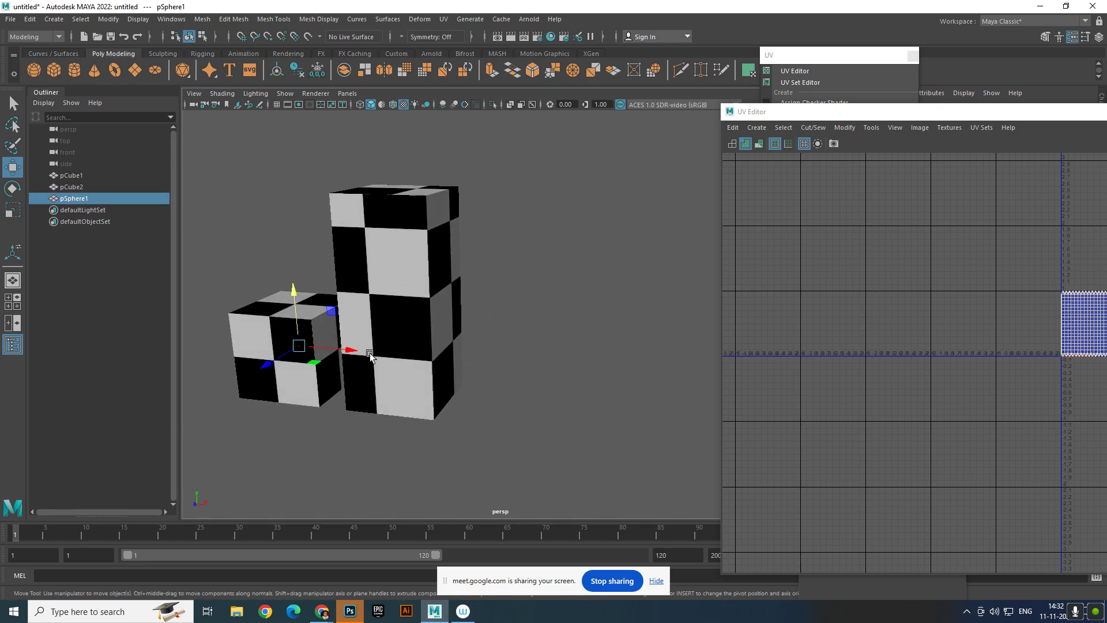
pyautogui.moveTo(353, 351); pyautogui.dragTo(581, 378)
pyautogui.scroll(5, 512, 391)
pyautogui.keyDown('alt'); pyautogui.moveTo(567, 383); pyautogui.dragTo(575, 275, button='middle'); pyautogui.keyUp('alt')
pyautogui.scroll(-3, 575, 276)
pyautogui.keyDown('alt'); pyautogui.moveTo(536, 305); pyautogui.dragTo(527, 340, button='middle'); pyautogui.keyUp('alt')
# - Scale the sphere up uniformly to a diameter larger than the tall box's width
pyautogui.press('e')
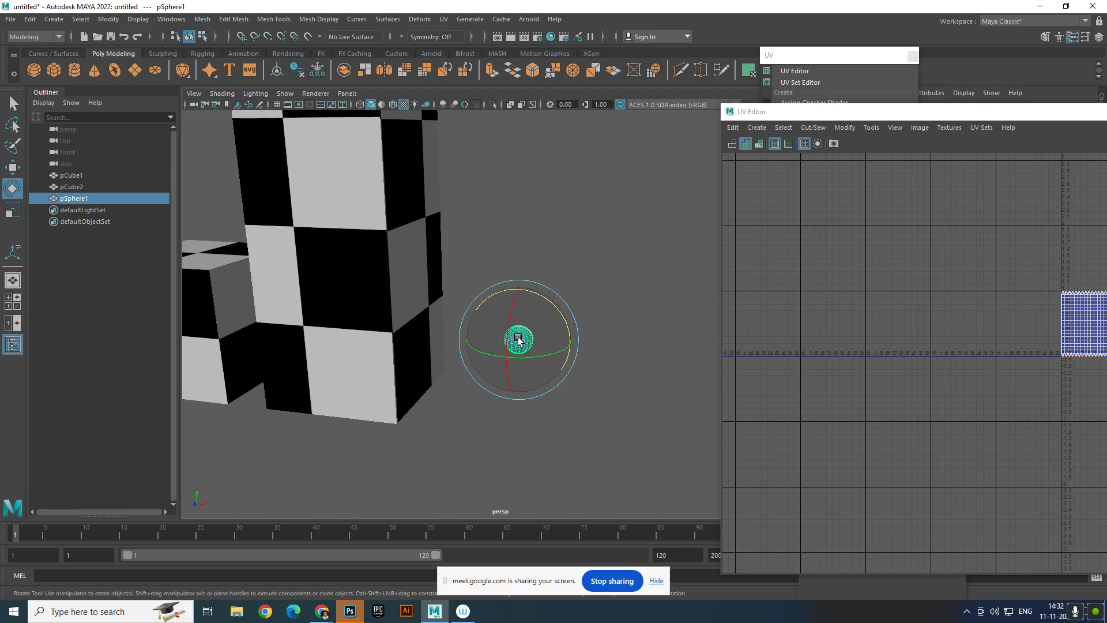
pyautogui.press('t')
pyautogui.press('e')
pyautogui.press('r')
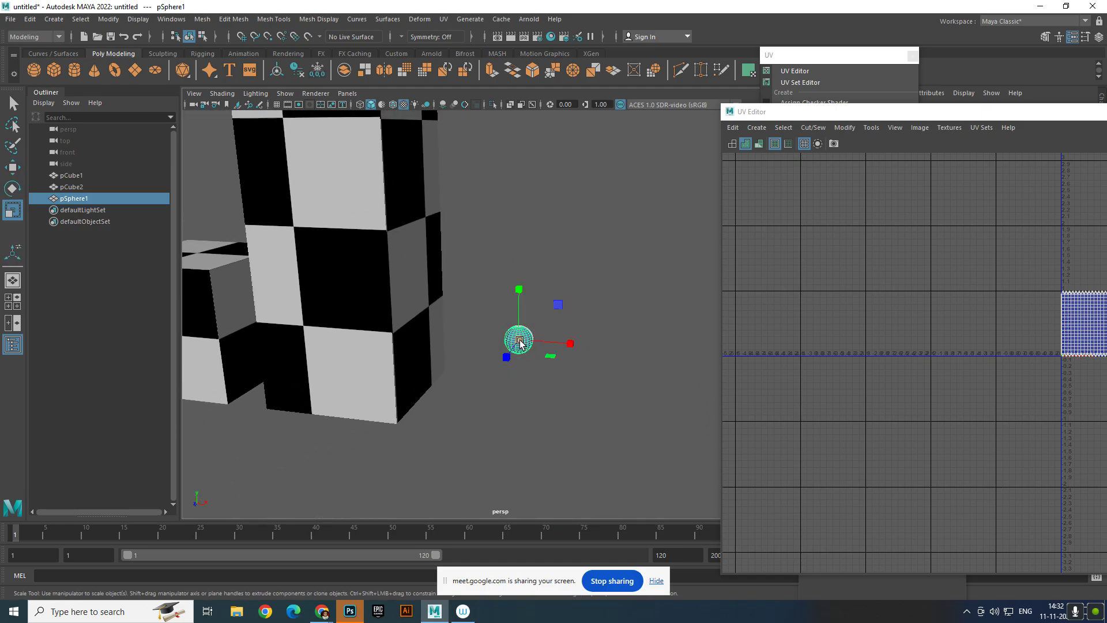
pyautogui.moveTo(519, 340); pyautogui.dragTo(635, 405)
pyautogui.keyDown('alt'); pyautogui.moveTo(458, 337); pyautogui.dragTo(495, 324); pyautogui.keyUp('alt')
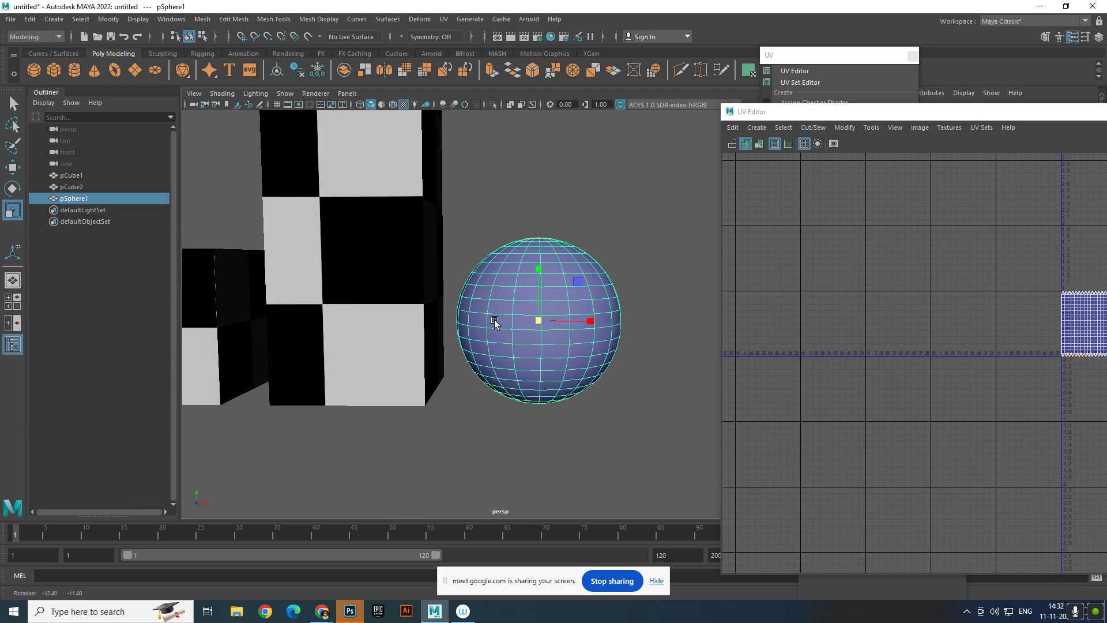
pyautogui.scroll(-2, 501, 290)
pyautogui.keyDown('alt'); pyautogui.moveTo(514, 318); pyautogui.dragTo(536, 280, button='middle'); pyautogui.keyUp('alt')
pyautogui.scroll(-2, 502, 289)
pyautogui.scroll(4, 583, 327)
pyautogui.scroll(-3, 522, 261)
pyautogui.scroll(3, 544, 282)
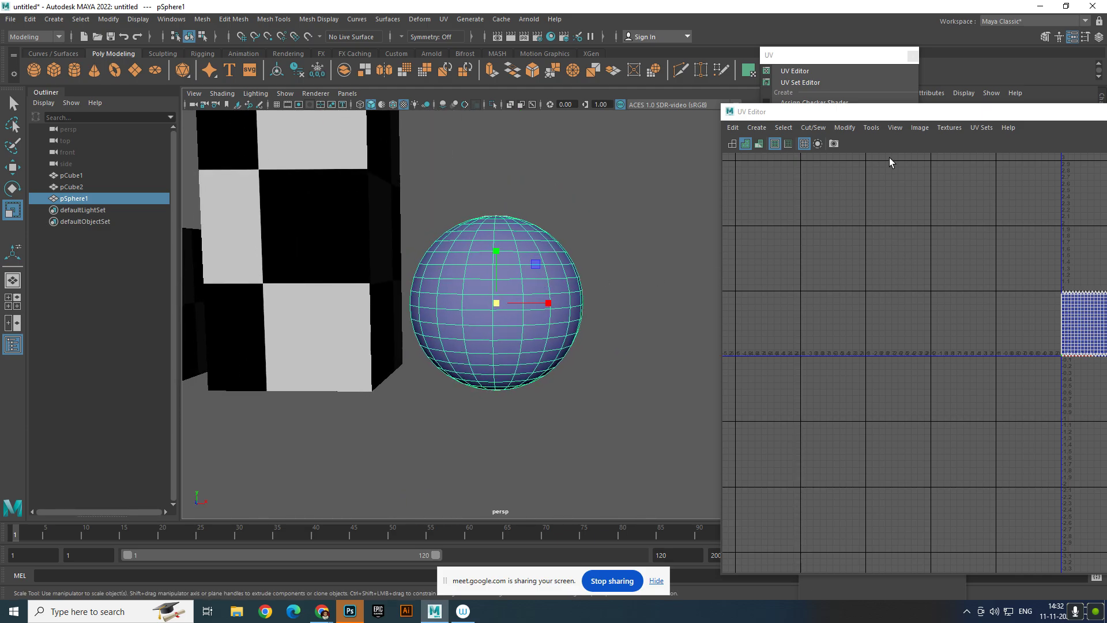
# - Enlarge the UV Editor's visible area and raise the sphere's upper-half vertices to stretch it into a capsule
pyautogui.moveTo(893, 113); pyautogui.dragTo(803, 95)
pyautogui.moveTo(530, 260); pyautogui.dragTo(470, 256, button='right')
pyautogui.scroll(-3, 455, 248)
pyautogui.keyDown('alt'); pyautogui.moveTo(451, 248); pyautogui.dragTo(465, 256); pyautogui.keyUp('alt')
pyautogui.moveTo(458, 213); pyautogui.dragTo(597, 317)
pyautogui.press('w')
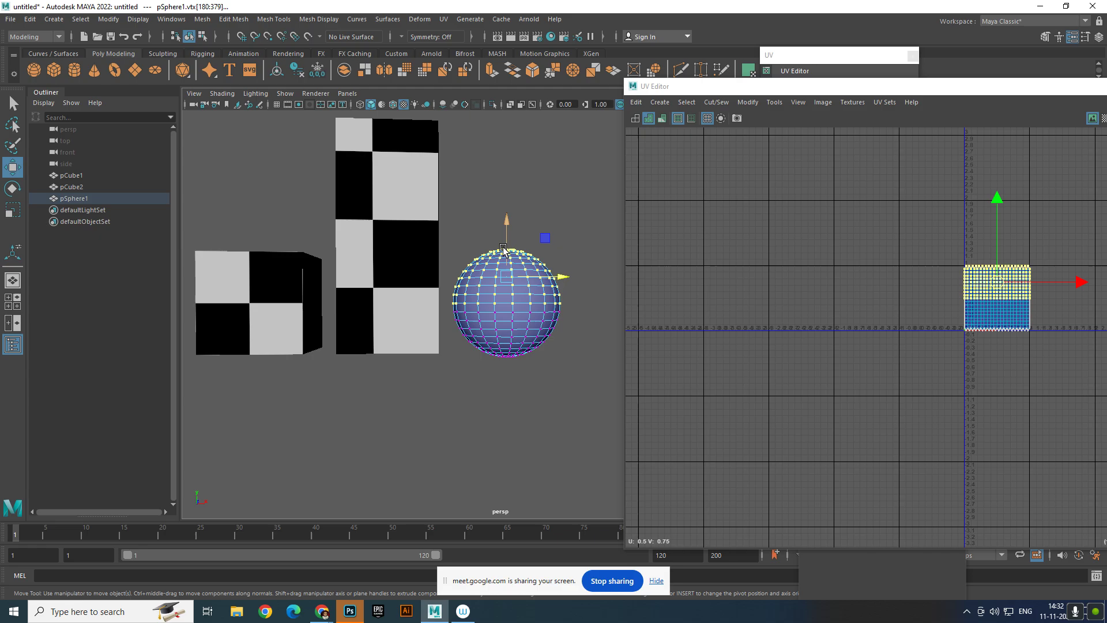
pyautogui.moveTo(508, 231); pyautogui.dragTo(507, 179)
pyautogui.moveTo(513, 276); pyautogui.dragTo(553, 327, button='right')
pyautogui.moveTo(495, 257); pyautogui.dragTo(504, 145, button='right')
pyautogui.click(513, 244)
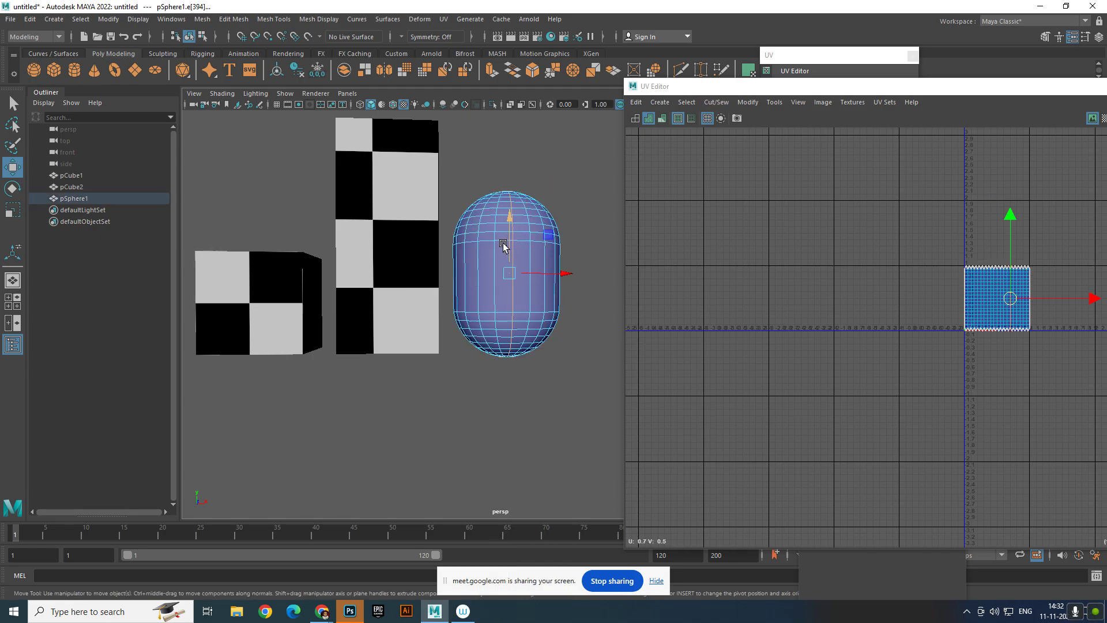
pyautogui.doubleClick(501, 242)
pyautogui.keyDown('shift'); pyautogui.moveTo(537, 260); pyautogui.dragTo(510, 276, button='right'); pyautogui.keyUp('shift')
pyautogui.moveTo(519, 248); pyautogui.dragTo(598, 179, button='right')
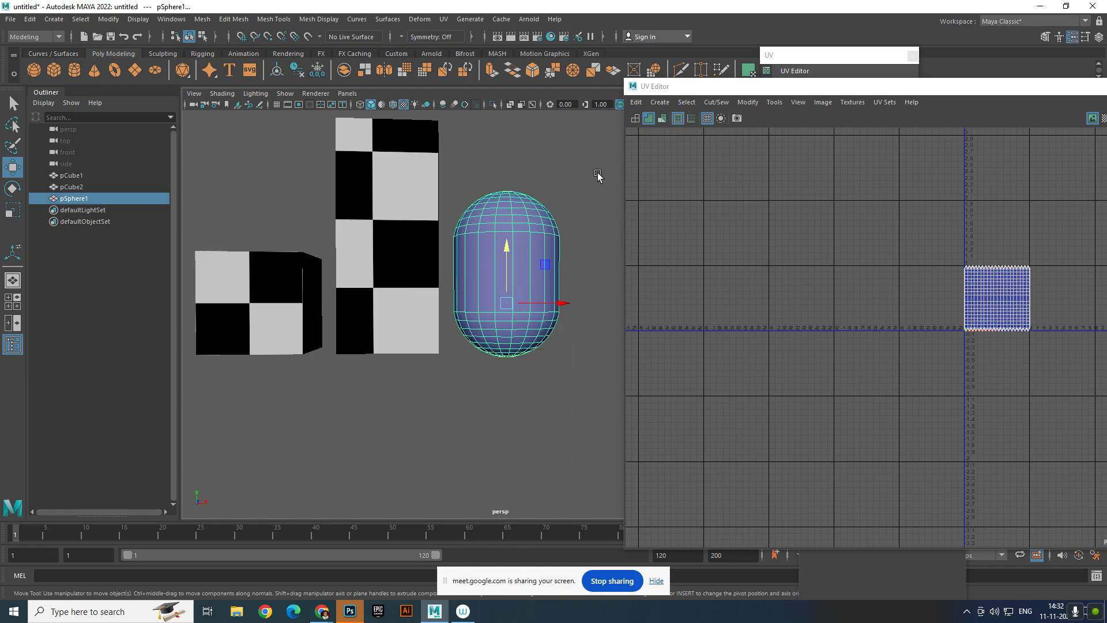
# - Select the capsule as an object and frame its full UV layout in the UV Editor
pyautogui.click(598, 179)
pyautogui.keyDown('alt'); pyautogui.moveTo(597, 279); pyautogui.dragTo(485, 269); pyautogui.keyUp('alt')
pyautogui.click(488, 265)
pyautogui.scroll(3, 493, 259)
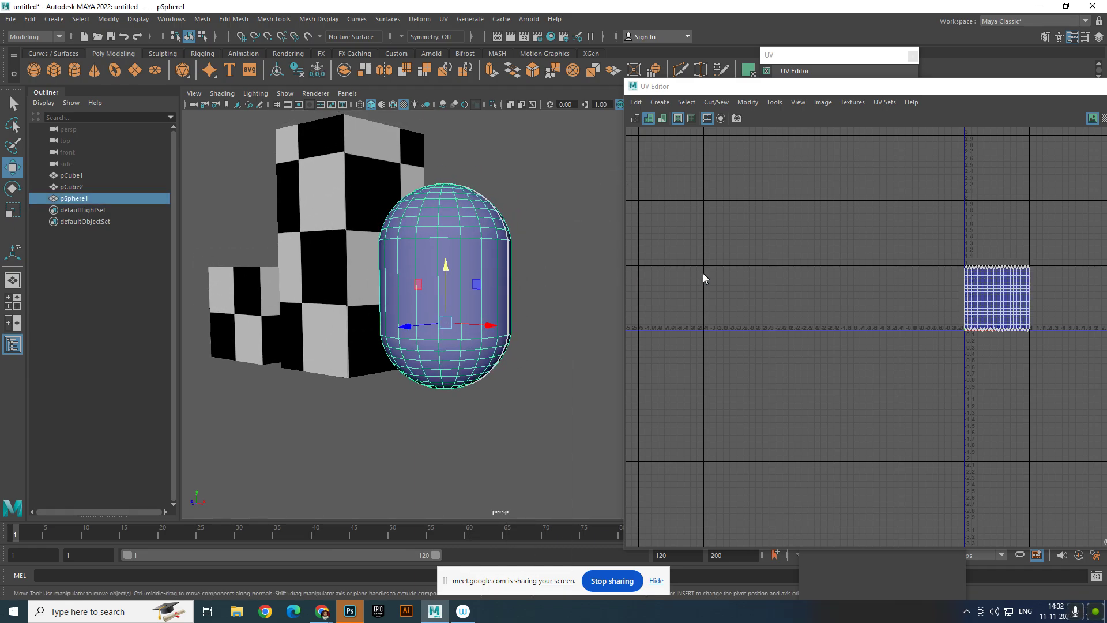
pyautogui.scroll(4, 839, 266)
pyautogui.keyDown('alt'); pyautogui.moveTo(935, 261); pyautogui.dragTo(688, 182, button='middle'); pyautogui.keyUp('alt')
pyautogui.scroll(3, 849, 258)
pyautogui.keyDown('alt'); pyautogui.moveTo(849, 258); pyautogui.dragTo(828, 290, button='middle'); pyautogui.keyUp('alt')
pyautogui.scroll(4, 828, 266)
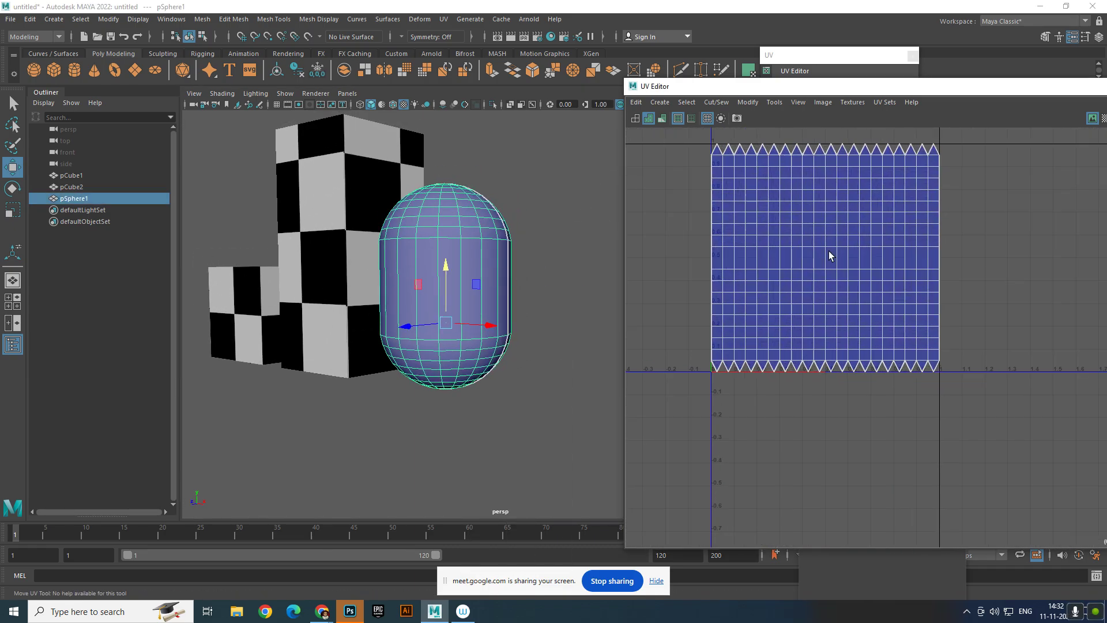
# - Select all of the capsule's UVs and unfold them, then clear the selection
pyautogui.moveTo(829, 252); pyautogui.dragTo(982, 195, button='right')
pyautogui.scroll(-3, 928, 221)
pyautogui.moveTo(749, 180); pyautogui.dragTo(1048, 344)
pyautogui.moveTo(919, 228)
pyautogui.keyDown('shift'); pyautogui.mouseDown(button='right')
pyautogui.moveTo(867, 229)
pyautogui.moveTo(828, 193)
pyautogui.mouseUp(button='right'); pyautogui.keyUp('shift')
pyautogui.moveTo(913, 195)
pyautogui.keyDown('shift'); pyautogui.mouseDown(button='right')
pyautogui.moveTo(887, 200)
pyautogui.moveTo(843, 259)
pyautogui.mouseUp(button='right'); pyautogui.keyUp('shift')
pyautogui.click(921, 334)
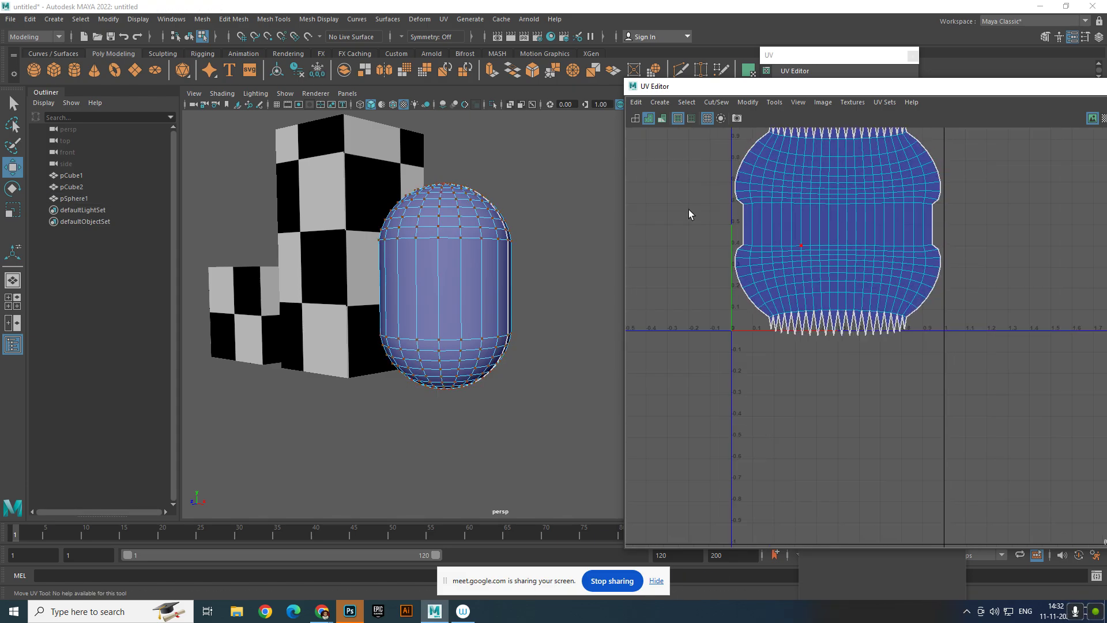
# - Insert a horizontal edge loop around the capsule's middle and cut the UVs along it
pyautogui.moveTo(464, 241); pyautogui.dragTo(436, 163, button='right')
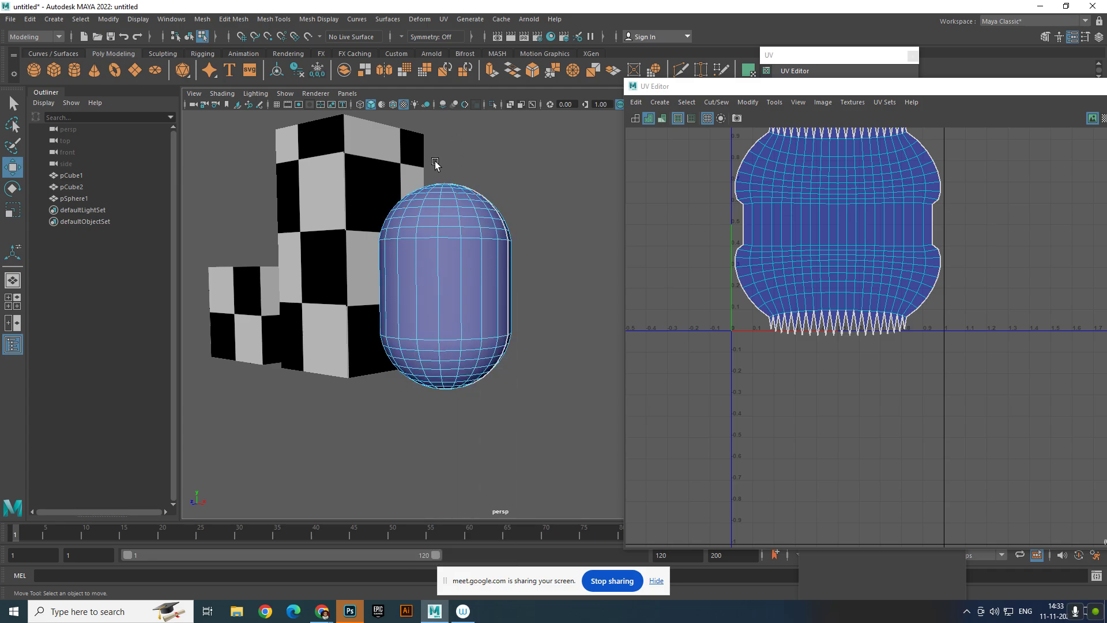
pyautogui.doubleClick(451, 239)
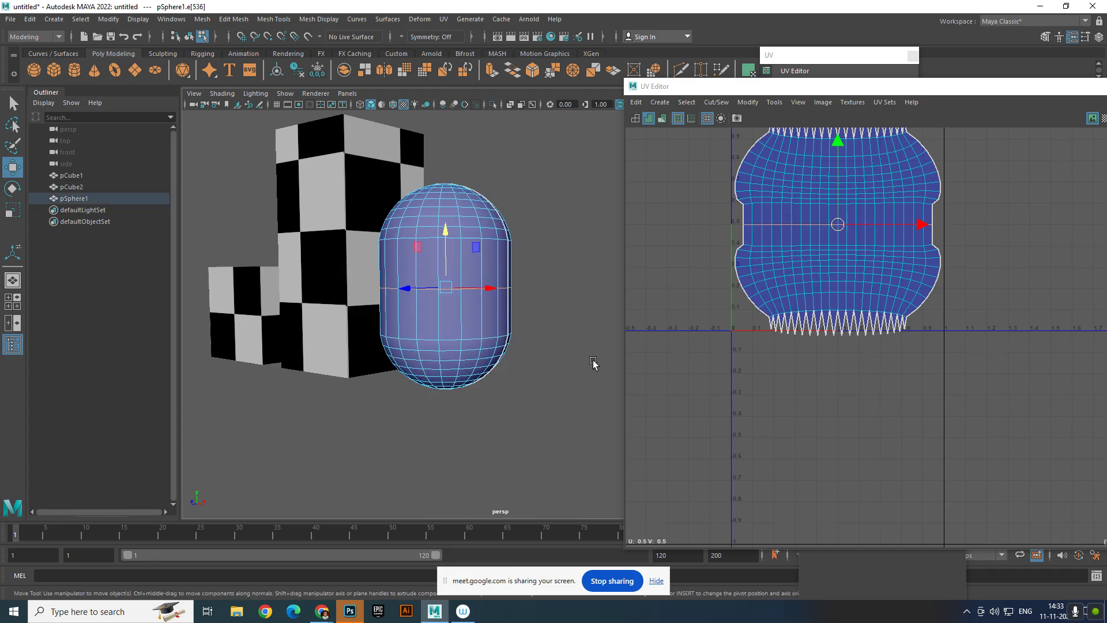
pyautogui.keyDown('shift'); pyautogui.moveTo(948, 221); pyautogui.dragTo(908, 239, button='right'); pyautogui.keyUp('shift')
# - Select the capsule's lower UV shell and move it down, clear of the upper shell
pyautogui.moveTo(845, 264); pyautogui.dragTo(874, 240, button='right')
pyautogui.click(874, 241)
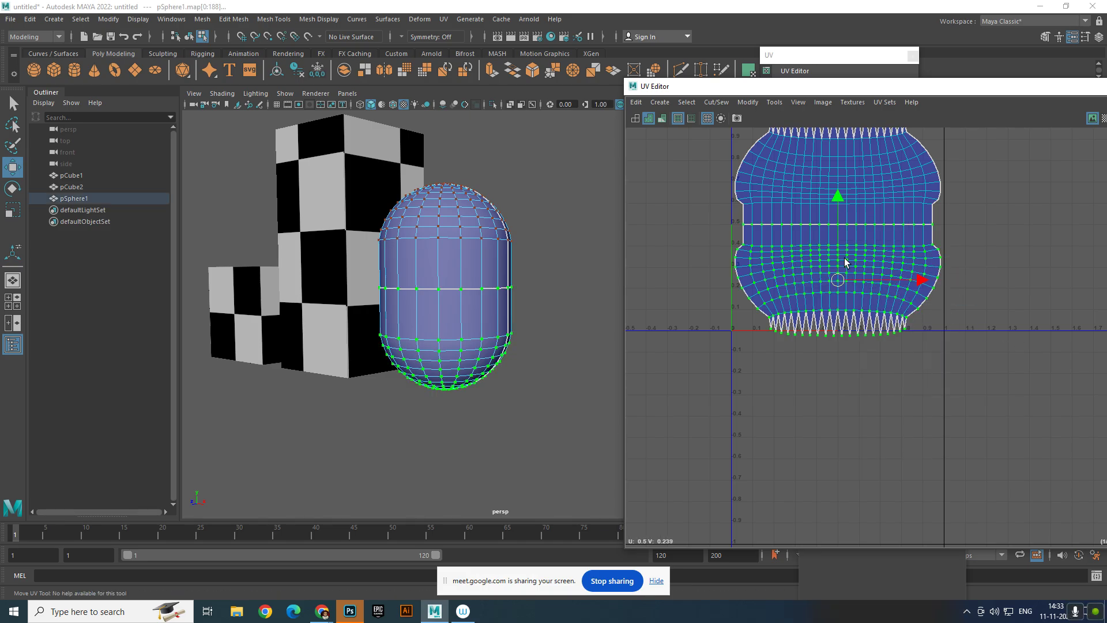
pyautogui.moveTo(833, 279); pyautogui.dragTo(837, 336)
# - Planar-map the faces of the capsule's lower UV shell from the Y axis and move the projected shell below the upper one
pyautogui.press('F11')
pyautogui.moveTo(717, 267); pyautogui.dragTo(1053, 459)
pyautogui.click(441, 21)
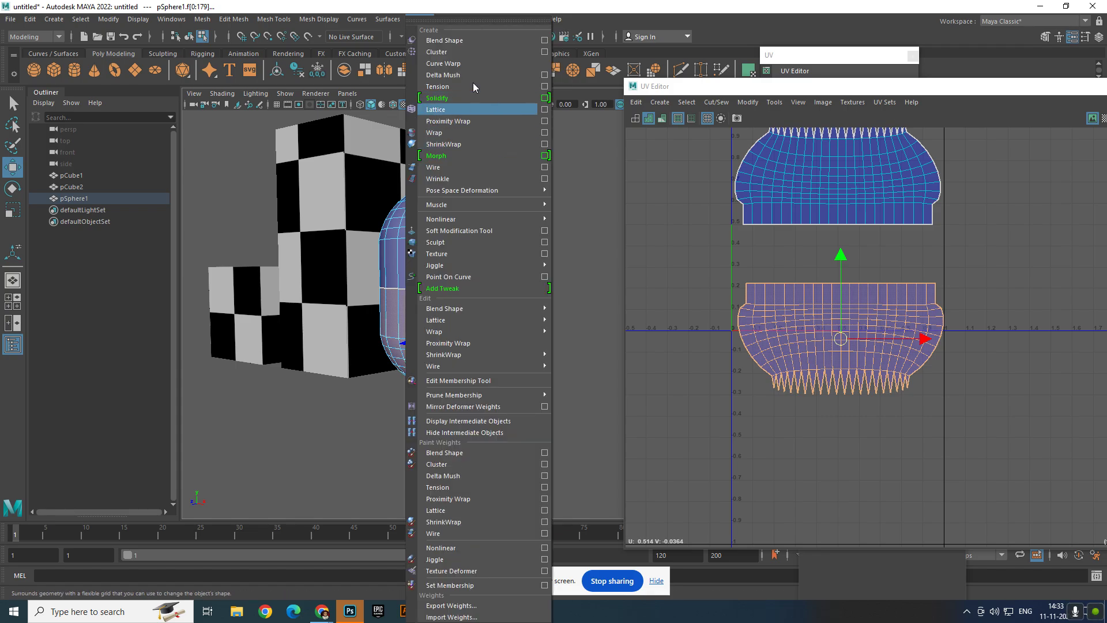
pyautogui.click(431, 13)
pyautogui.click(444, 20)
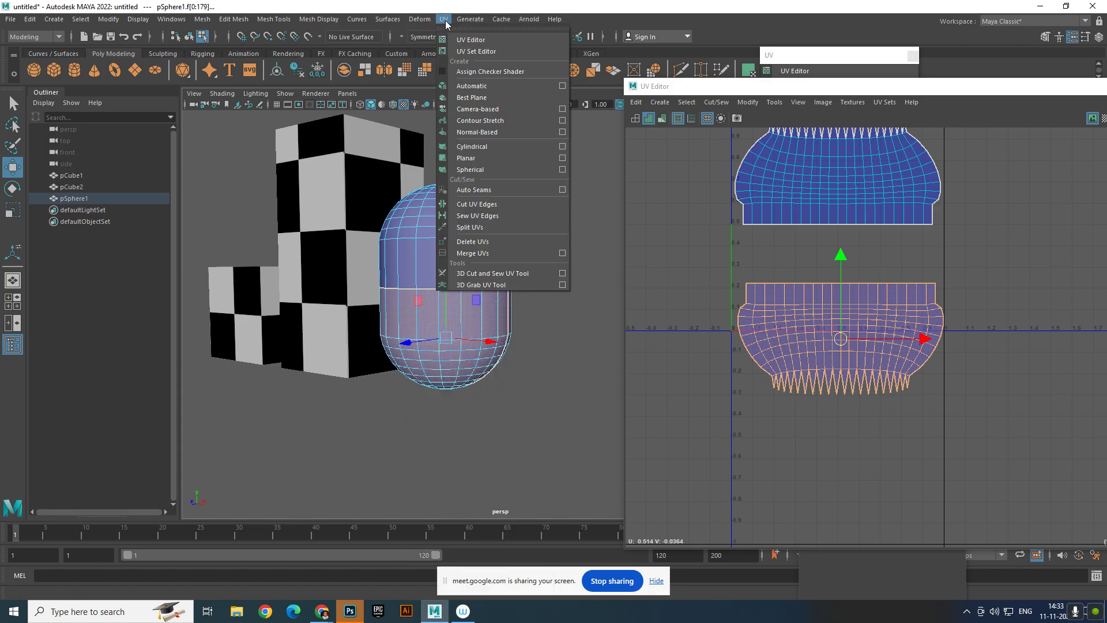
pyautogui.click(563, 159)
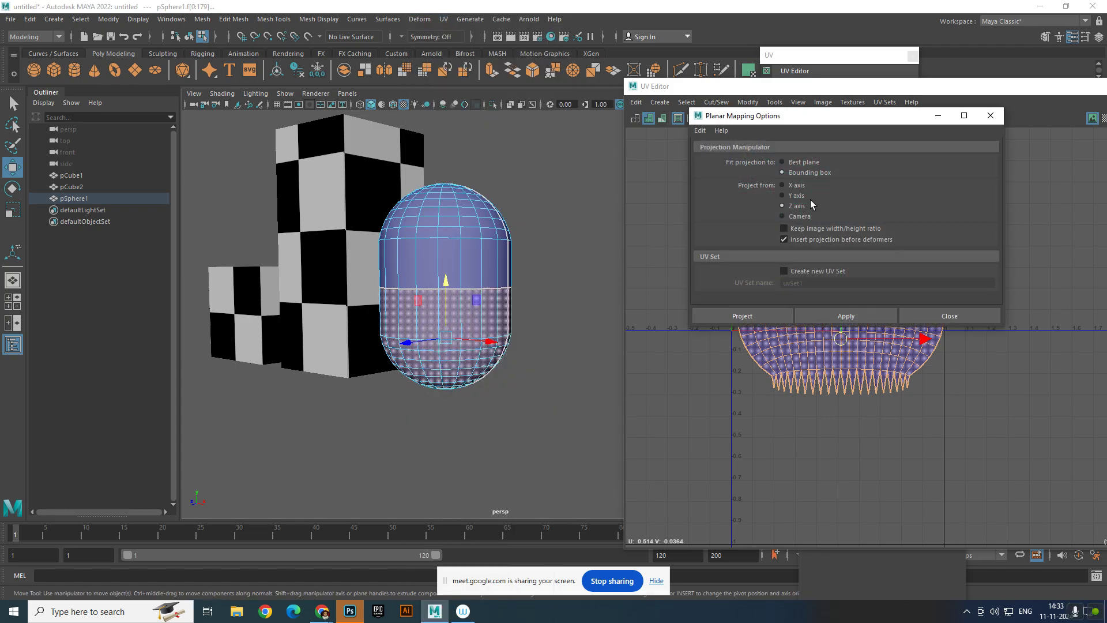
pyautogui.click(841, 315)
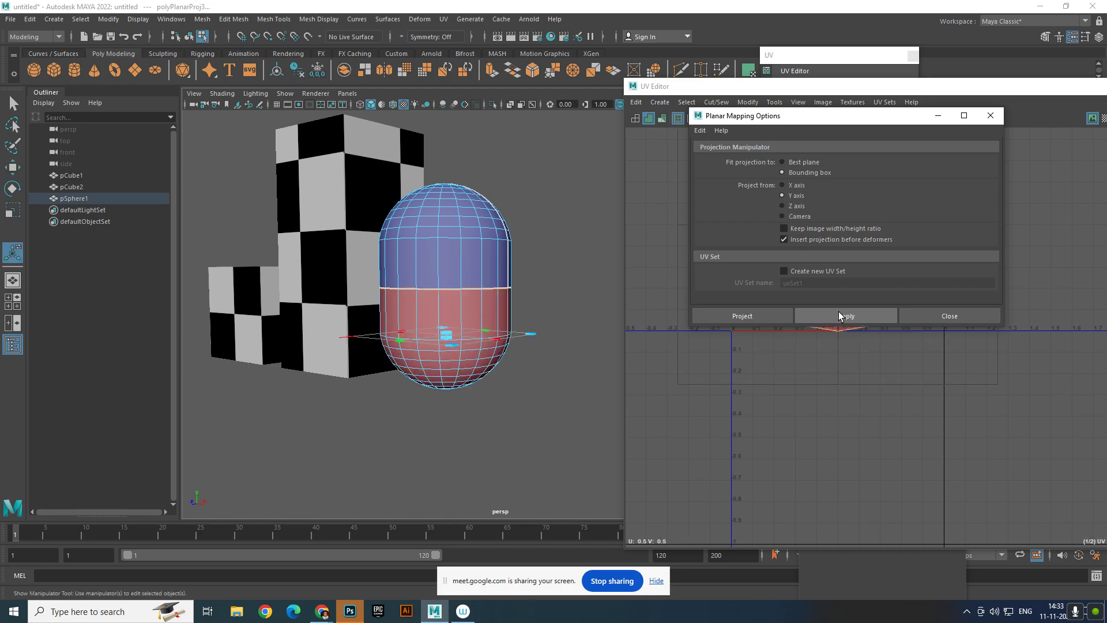
pyautogui.click(969, 315)
pyautogui.moveTo(839, 228); pyautogui.dragTo(825, 382)
# - Select the lower circular shell's UVs, flip and unfold them, and clear the selection
pyautogui.moveTo(801, 341); pyautogui.dragTo(853, 337, button='right')
pyautogui.scroll(-2, 992, 327)
pyautogui.scroll(-1, 991, 327)
pyautogui.moveTo(973, 471); pyautogui.dragTo(784, 295)
pyautogui.click(748, 102)
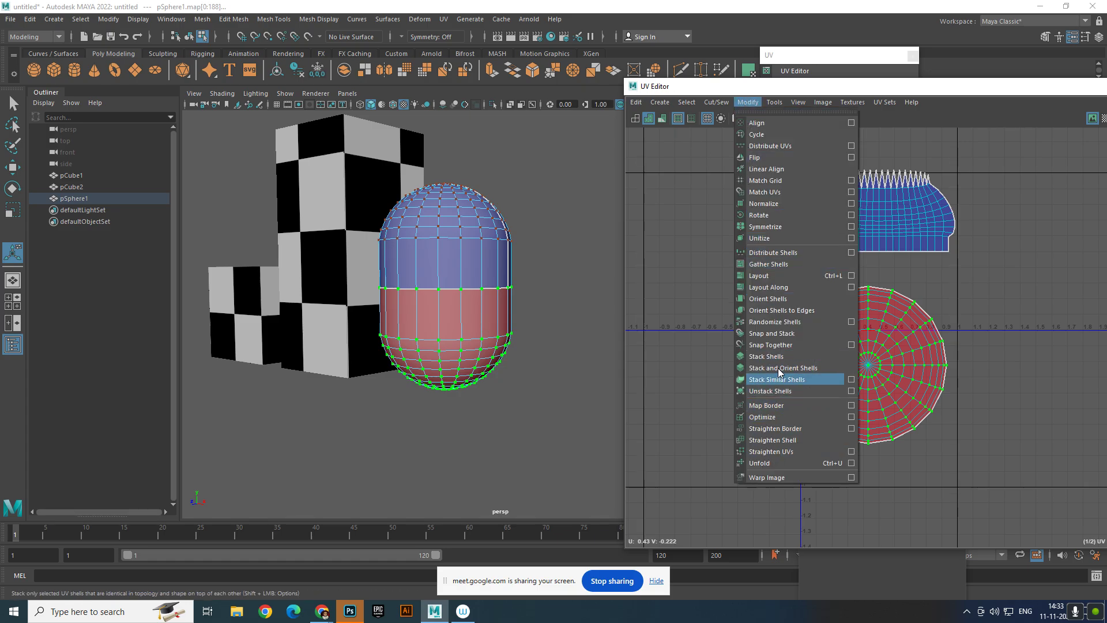
pyautogui.click(763, 158)
pyautogui.keyDown('shift'); pyautogui.moveTo(887, 288); pyautogui.dragTo(758, 279, button='right'); pyautogui.keyUp('shift')
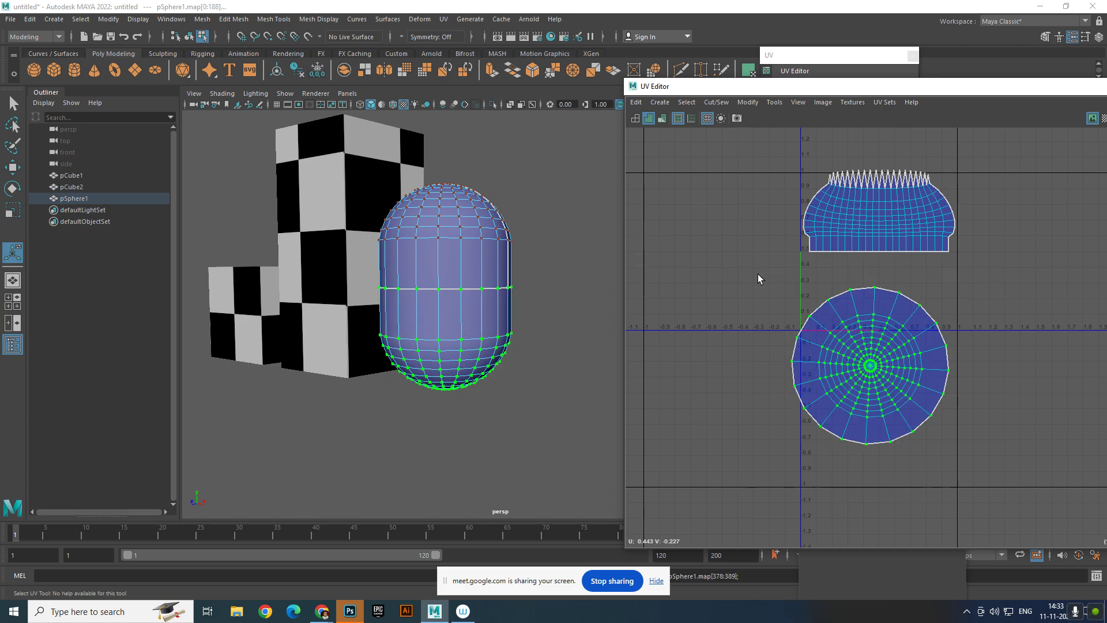
pyautogui.click(831, 264)
# - Select the faces of the capsule's upper UV shell and planar-map them from the Y axis
pyautogui.scroll(-3, 862, 240)
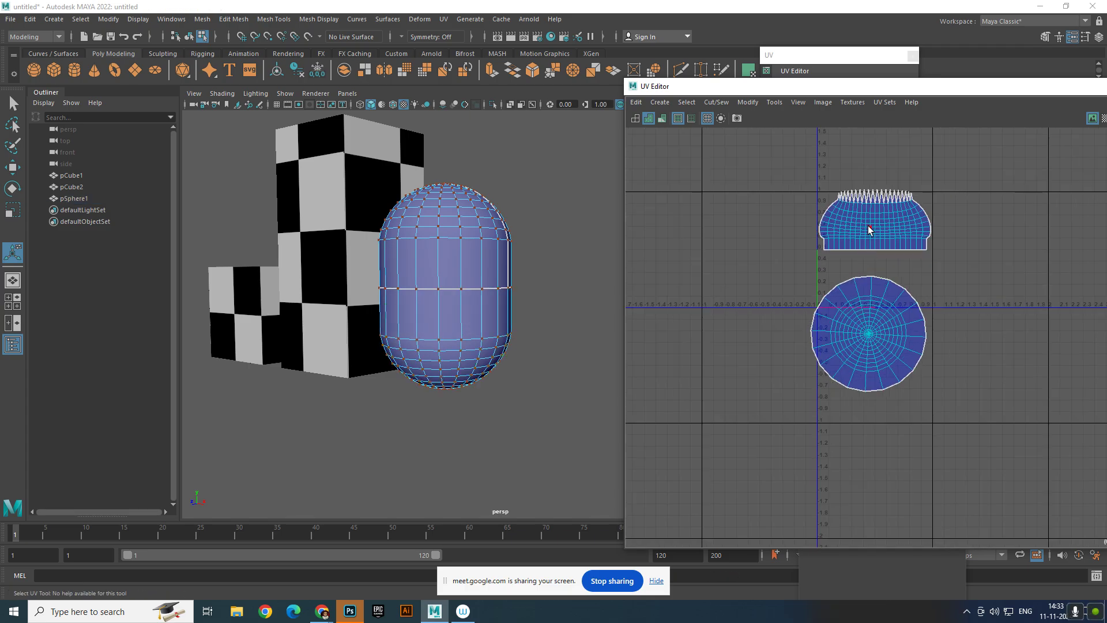
pyautogui.moveTo(821, 196); pyautogui.dragTo(951, 247)
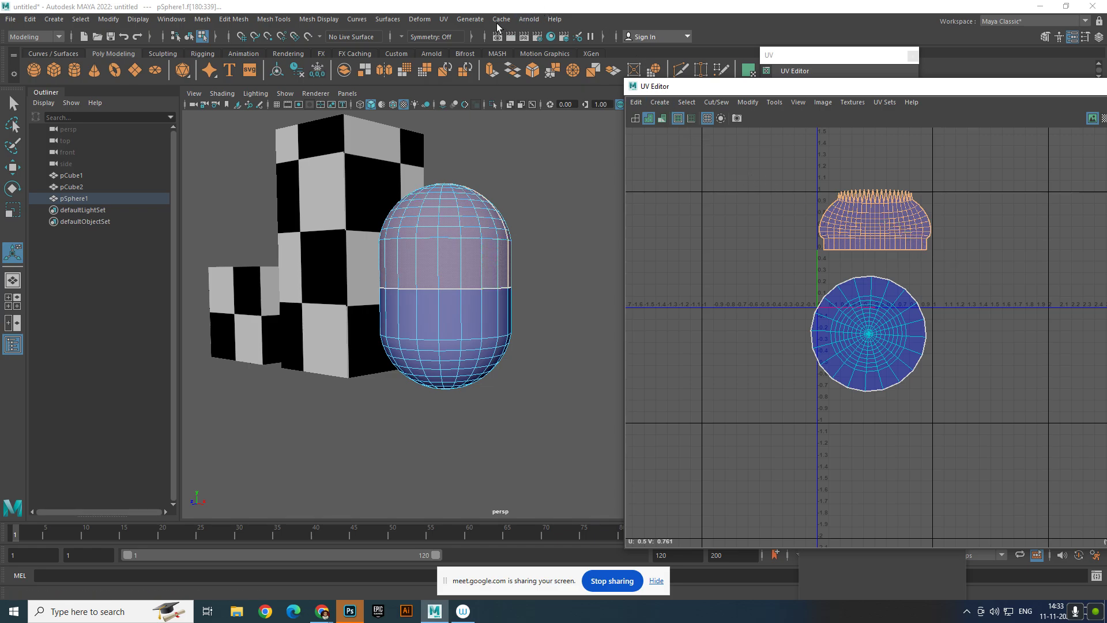
pyautogui.click(441, 20)
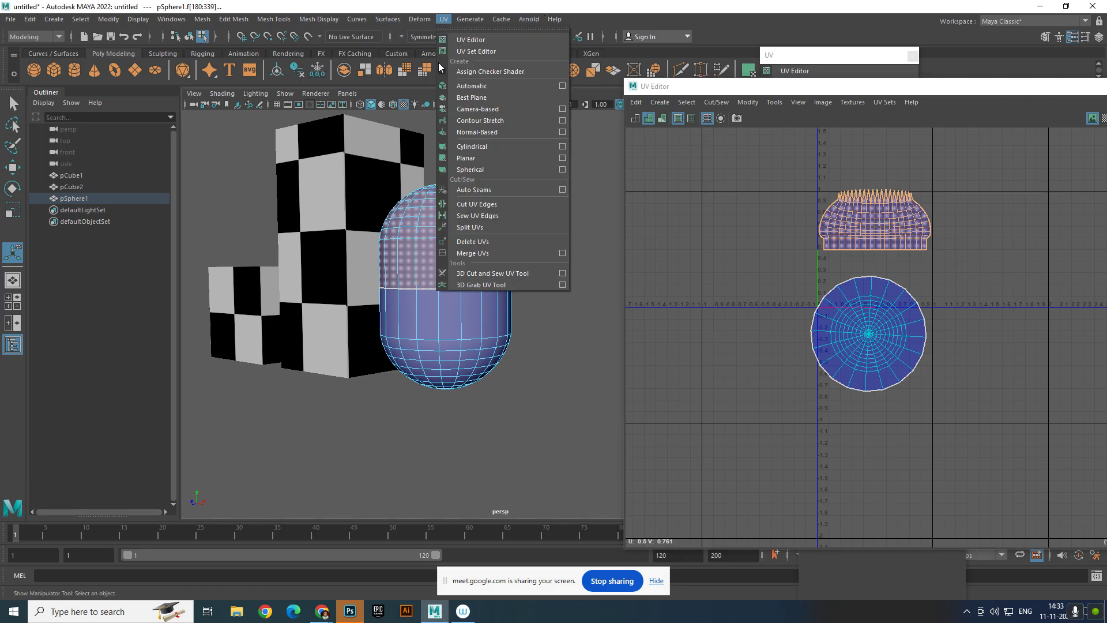
pyautogui.click(562, 158)
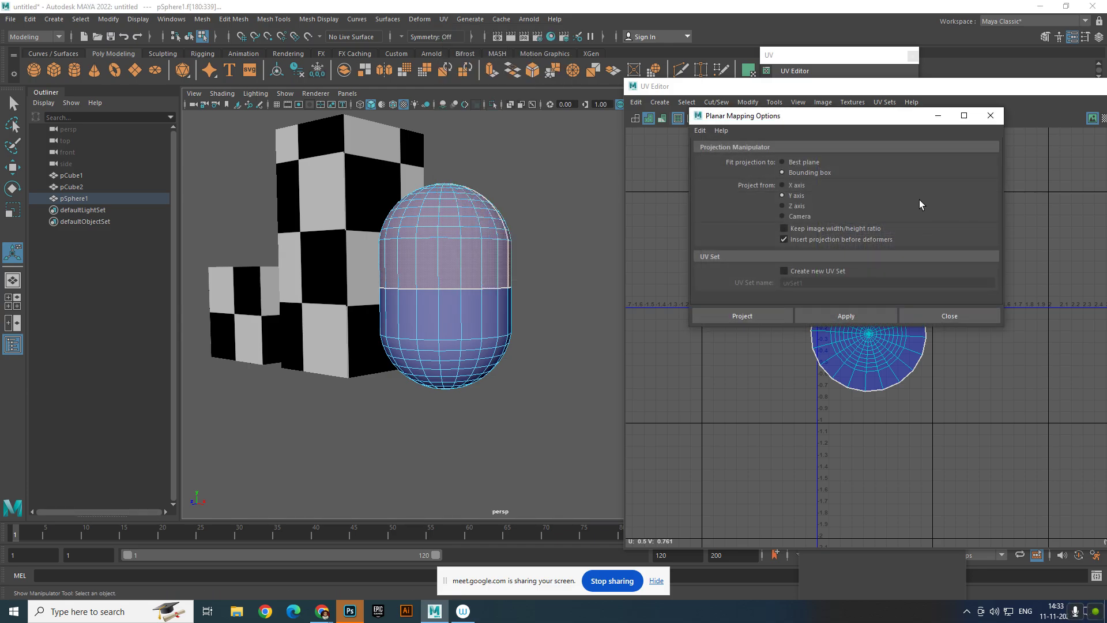
pyautogui.click(857, 317)
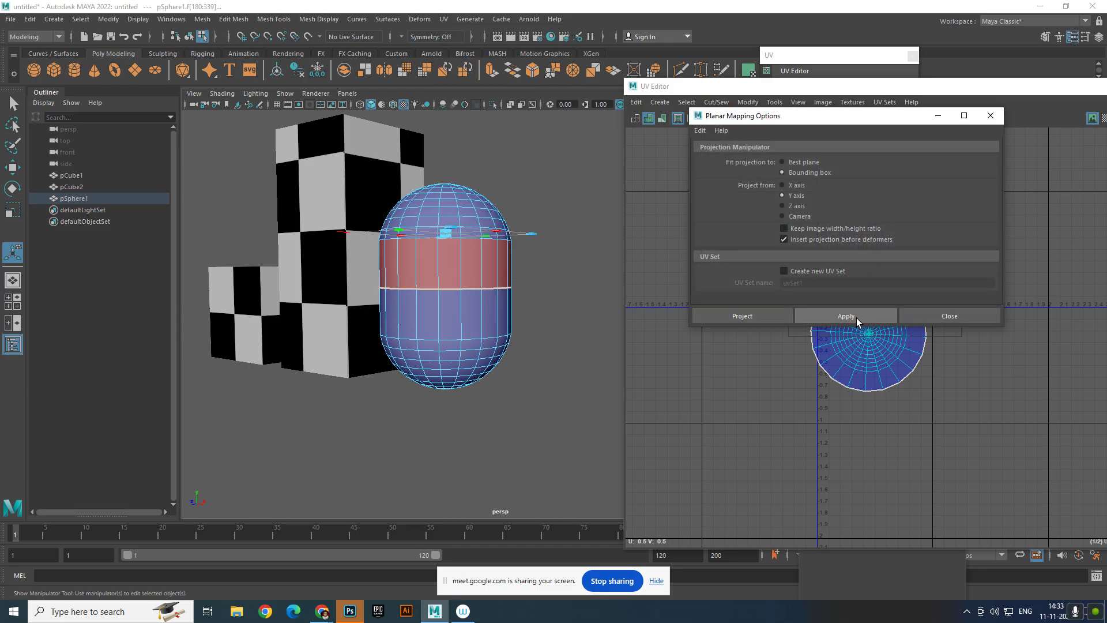
pyautogui.click(964, 316)
# - Move the whole upper circular shell up, clear of the lower one, and unfold it
pyautogui.moveTo(899, 214); pyautogui.dragTo(927, 216, button='right')
pyautogui.moveTo(826, 175); pyautogui.dragTo(897, 220)
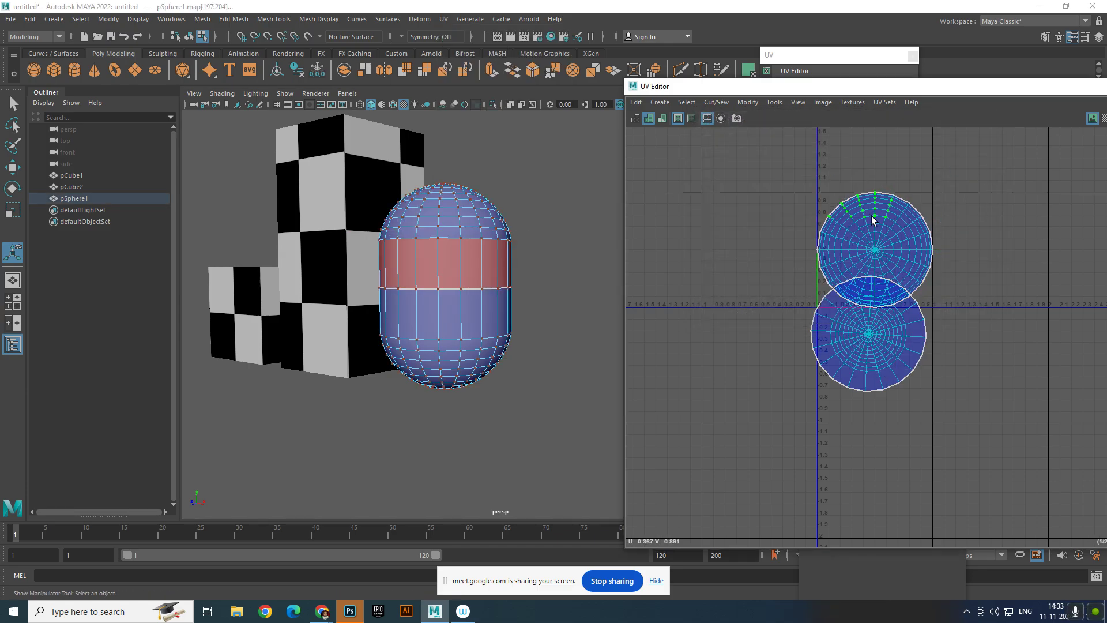
pyautogui.press('w')
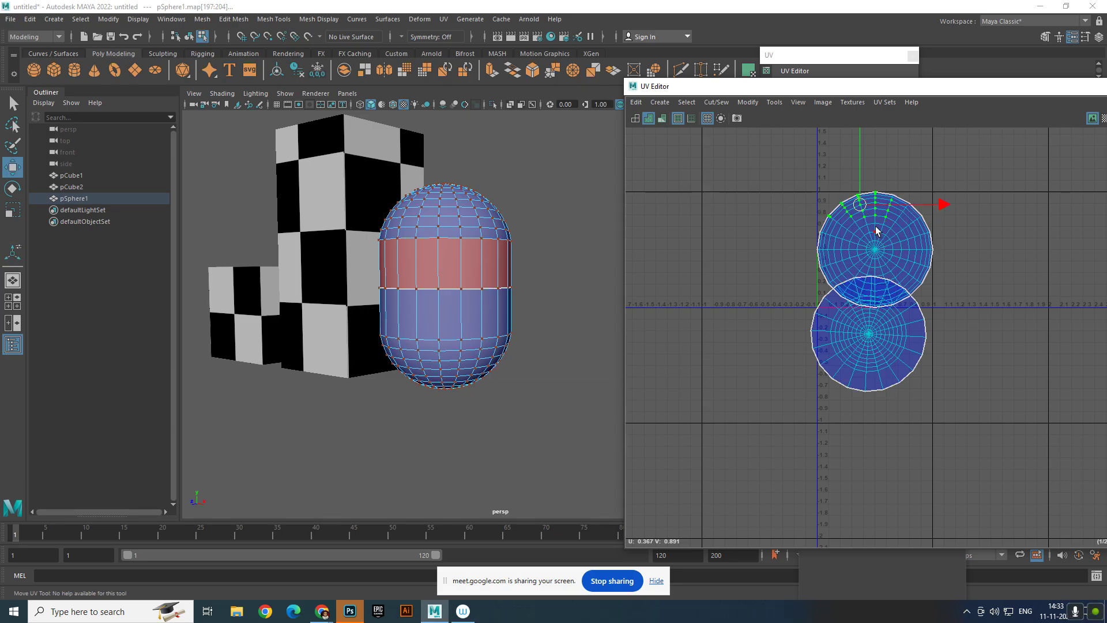
pyautogui.keyDown('ctrl'); pyautogui.moveTo(873, 213); pyautogui.dragTo(924, 229, button='right'); pyautogui.keyUp('ctrl')
pyautogui.moveTo(876, 250); pyautogui.dragTo(878, 198)
pyautogui.keyDown('shift'); pyautogui.moveTo(900, 199); pyautogui.dragTo(774, 200, button='right'); pyautogui.keyUp('shift')
pyautogui.click(759, 212)
pyautogui.scroll(-2, 760, 213)
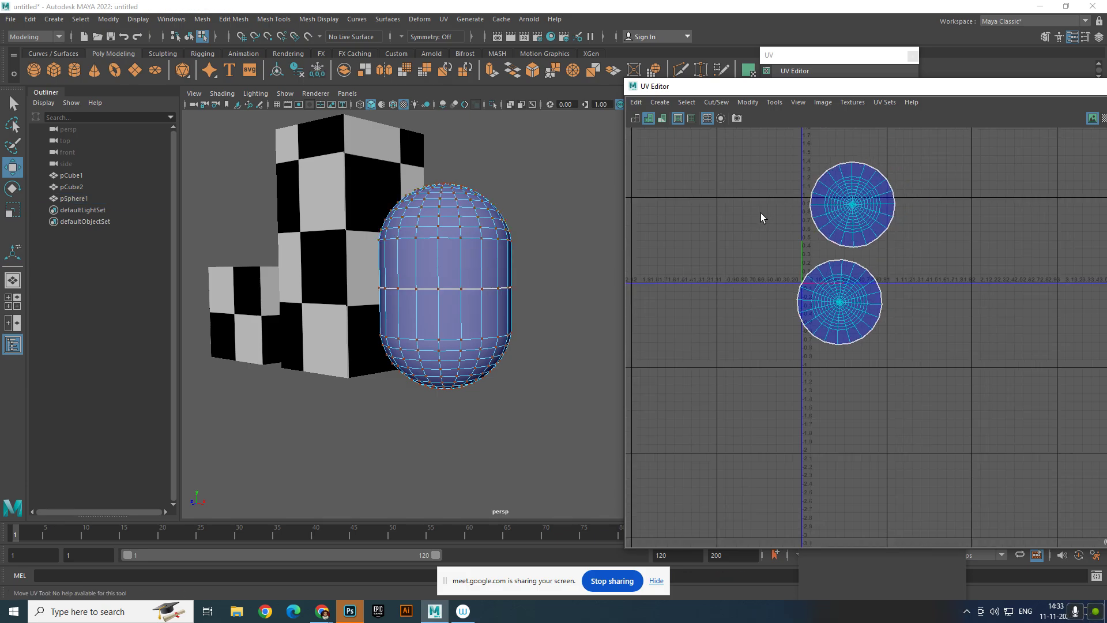
# - Select the capsule as an object and examine it from several angles beside the checkered boxes
pyautogui.moveTo(485, 236); pyautogui.dragTo(553, 211, button='right')
pyautogui.click(603, 290)
pyautogui.click(496, 264)
pyautogui.scroll(-3, 494, 262)
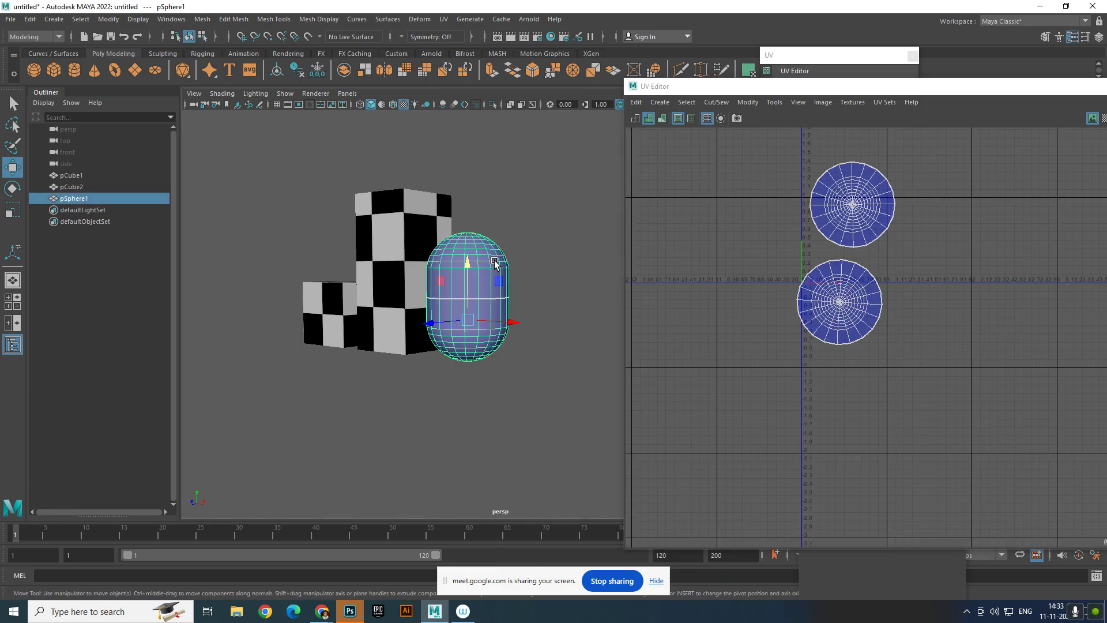
pyautogui.keyDown('alt'); pyautogui.moveTo(495, 263); pyautogui.dragTo(499, 253); pyautogui.keyUp('alt')
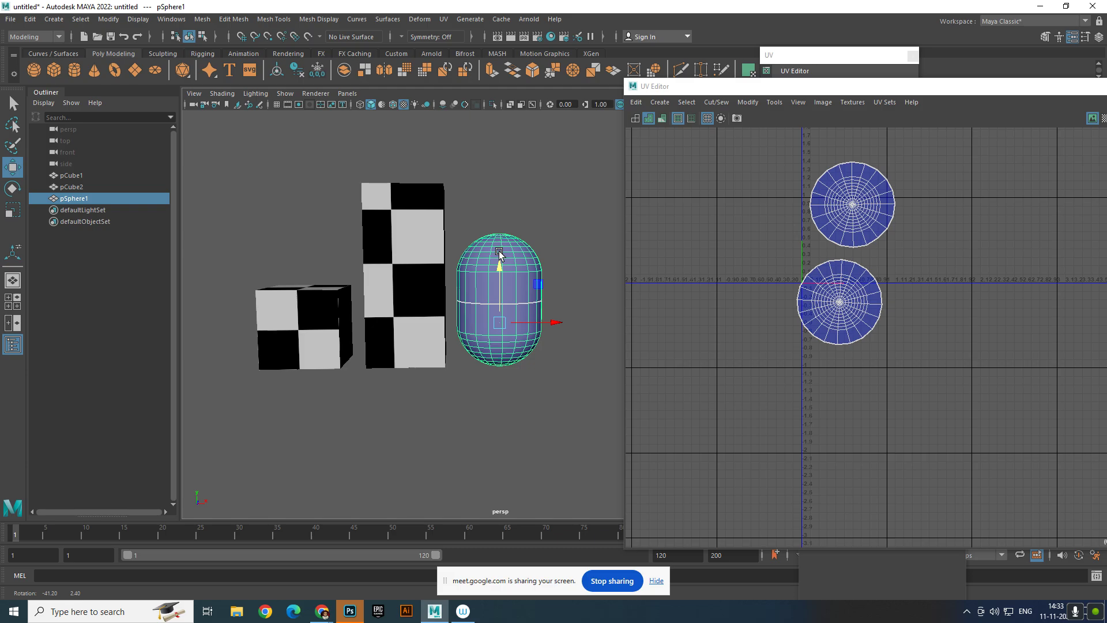
pyautogui.keyDown('alt'); pyautogui.moveTo(499, 253); pyautogui.dragTo(421, 244); pyautogui.keyUp('alt')
pyautogui.keyDown('alt'); pyautogui.moveTo(416, 246); pyautogui.dragTo(639, 275, button='right'); pyautogui.keyUp('alt')
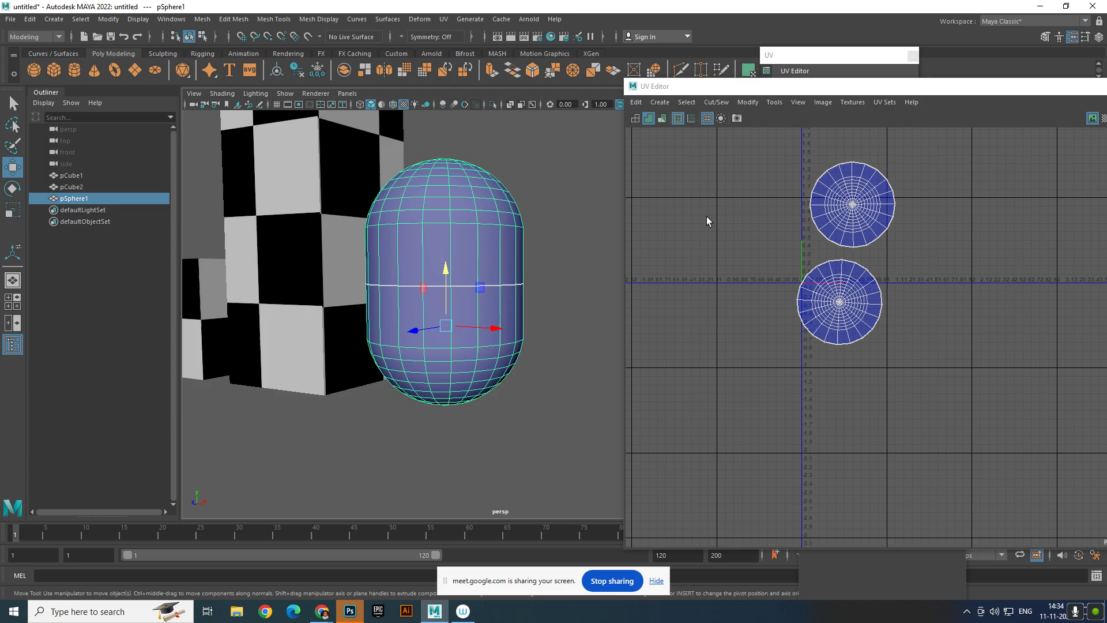
# - Select all UVs of the capsule's two circular shells in the UV Editor
pyautogui.scroll(-3, 919, 276)
pyautogui.scroll(4, 919, 276)
pyautogui.keyDown('alt'); pyautogui.moveTo(905, 268); pyautogui.dragTo(903, 287, button='middle'); pyautogui.keyUp('alt')
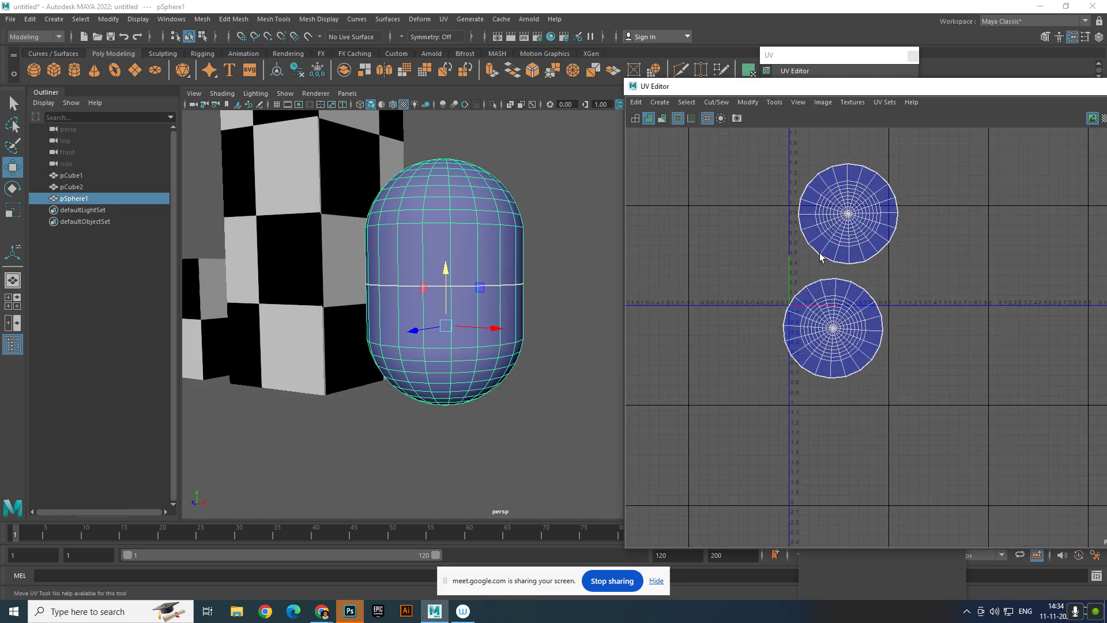
pyautogui.moveTo(821, 255); pyautogui.dragTo(903, 260, button='right')
pyautogui.scroll(-2, 981, 300)
pyautogui.moveTo(932, 336); pyautogui.dragTo(860, 242)
pyautogui.keyDown('ctrl'); pyautogui.moveTo(864, 272); pyautogui.dragTo(917, 300, button='right'); pyautogui.keyUp('ctrl')
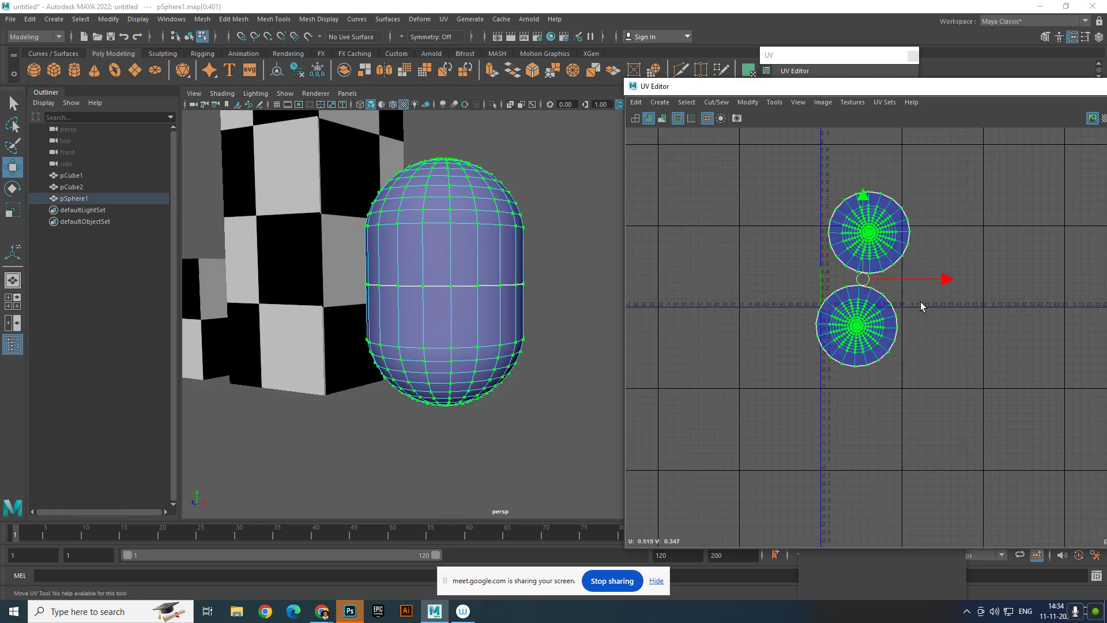
pyautogui.scroll(-2, 924, 300)
pyautogui.keyDown('alt'); pyautogui.moveTo(925, 298); pyautogui.dragTo(912, 331, button='middle'); pyautogui.keyUp('alt')
pyautogui.scroll(1, 912, 331)
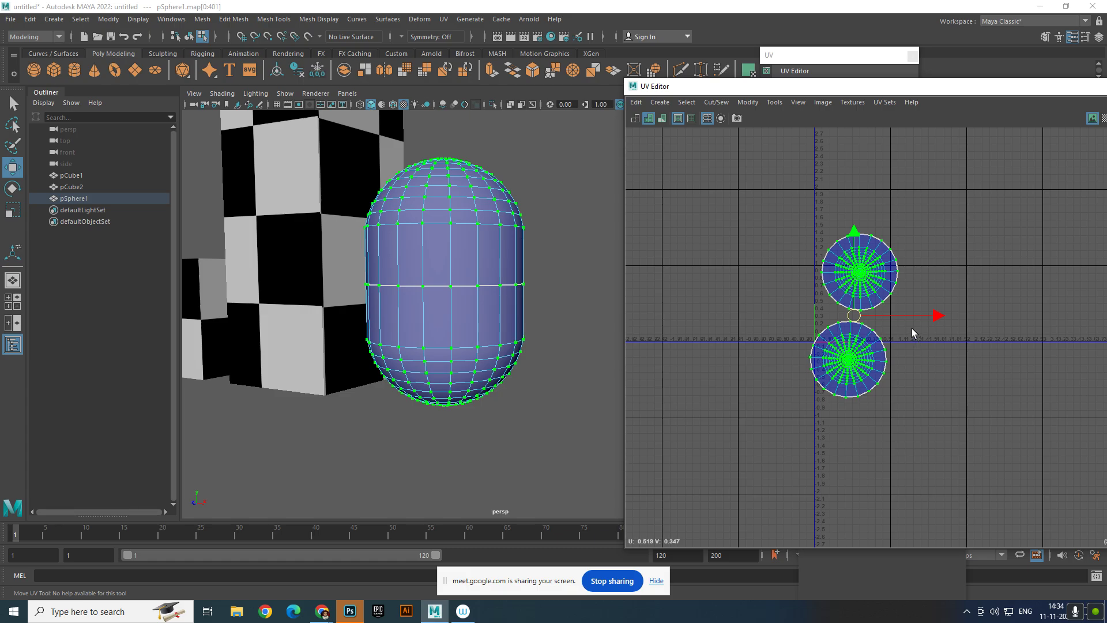
# - Scale both circular shells down uniformly and move them up to sit within the 0 to 1 UV tile
pyautogui.press('e')
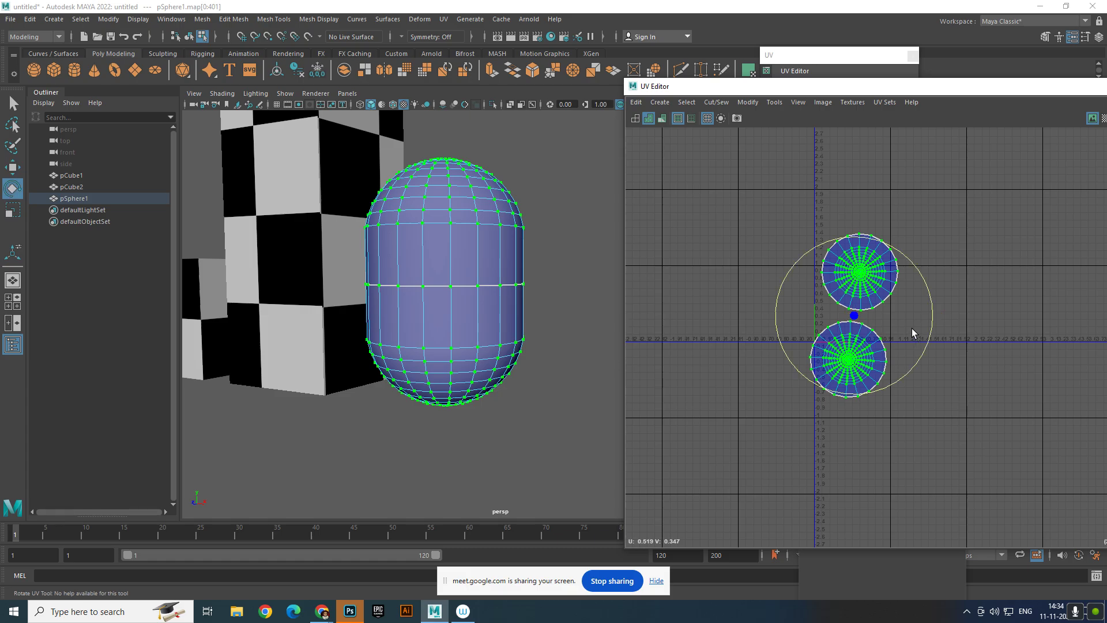
pyautogui.press('r')
pyautogui.moveTo(855, 316); pyautogui.dragTo(817, 322)
pyautogui.scroll(3, 851, 335)
pyautogui.keyDown('alt'); pyautogui.moveTo(857, 332); pyautogui.dragTo(861, 388, button='middle'); pyautogui.keyUp('alt')
pyautogui.scroll(-2, 860, 388)
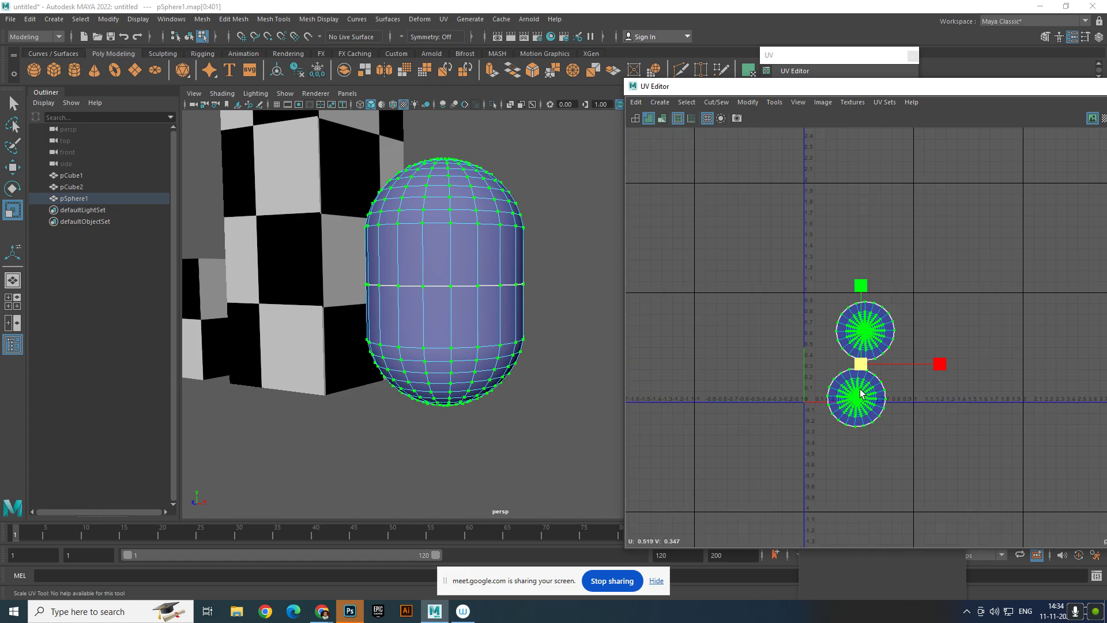
pyautogui.press('e')
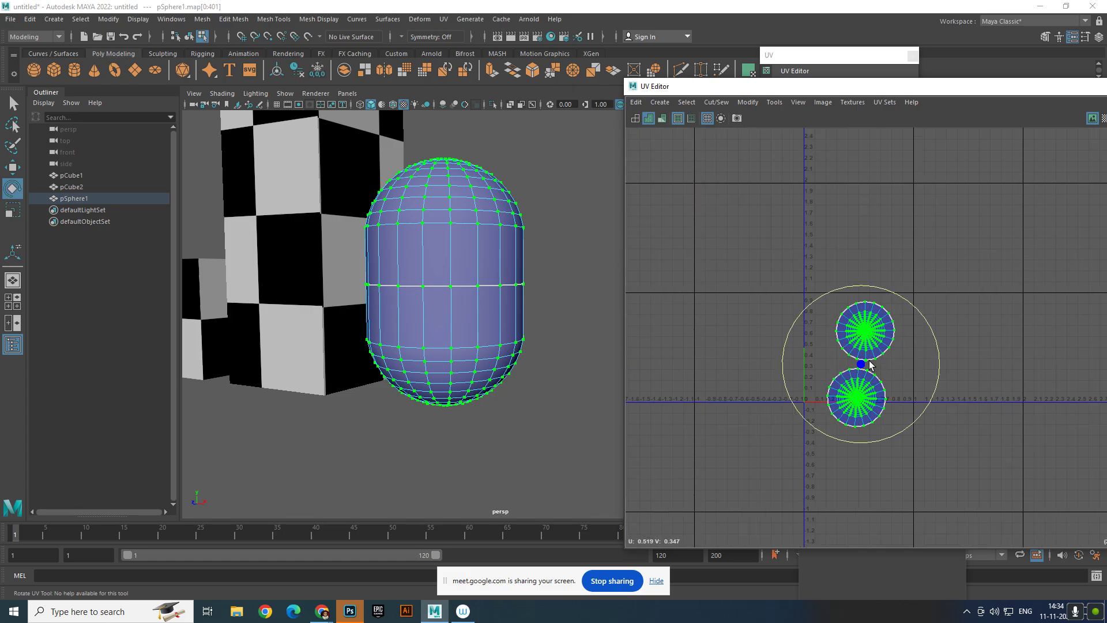
pyautogui.press('w')
pyautogui.moveTo(860, 282); pyautogui.dragTo(861, 263)
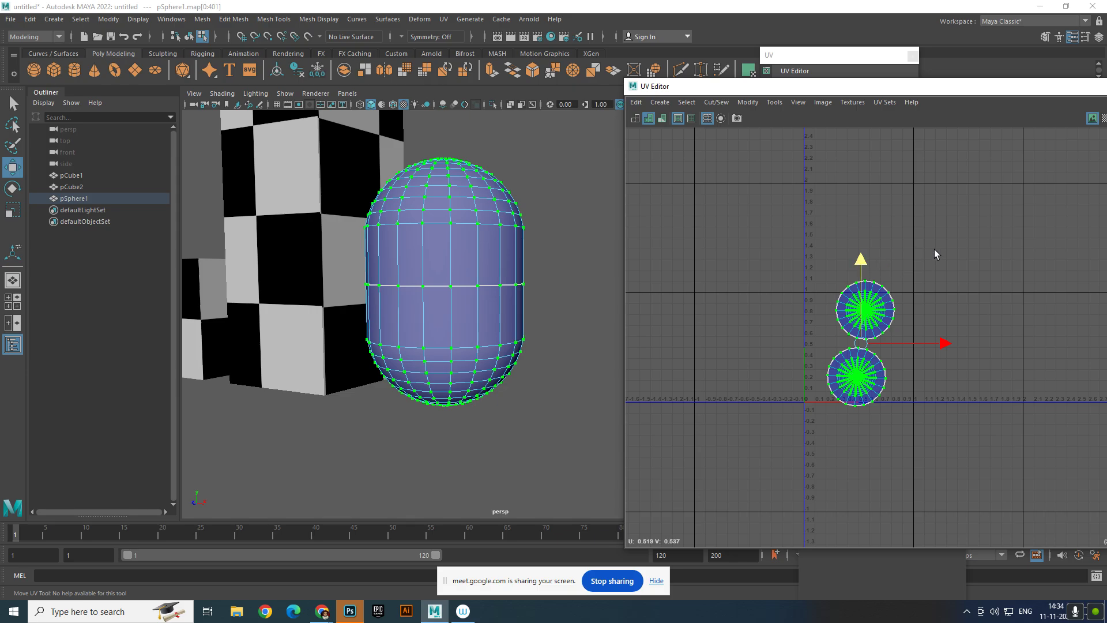
# - Lay out the two circular shells side by side in the 0 to 1 UV tile and reselect all their UVs
pyautogui.keyDown('shift'); pyautogui.moveTo(916, 205); pyautogui.dragTo(816, 241, button='right'); pyautogui.keyUp('shift')
pyautogui.click(769, 271)
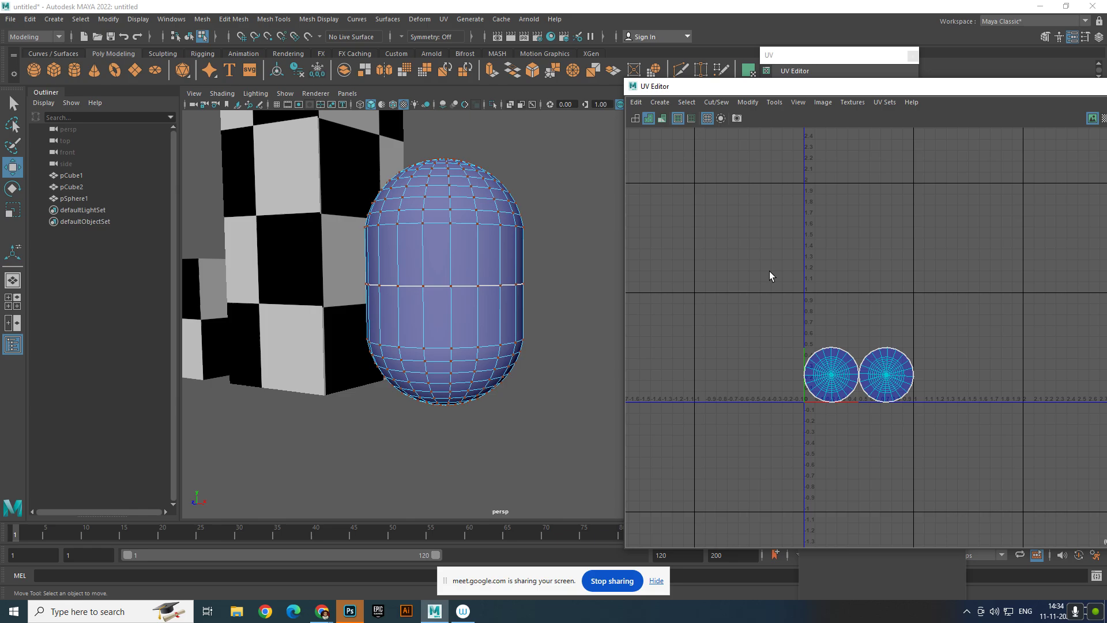
pyautogui.moveTo(769, 271); pyautogui.dragTo(1032, 472)
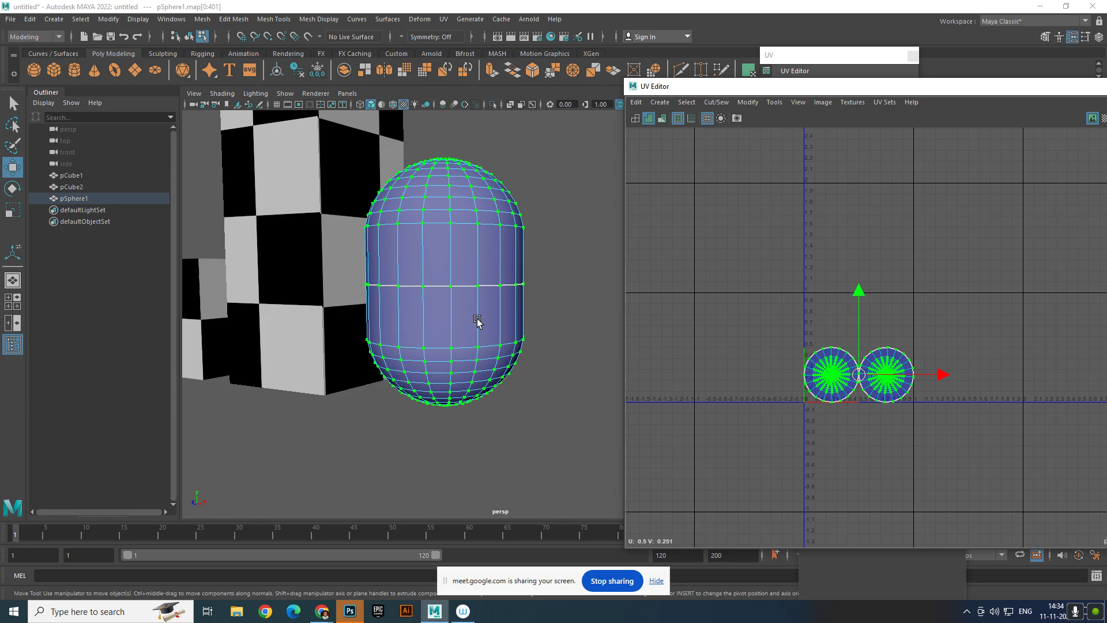
# - Return the capsule to object mode and select it as a whole object
pyautogui.moveTo(454, 280)
pyautogui.keyDown('alt'); pyautogui.mouseDown()
pyautogui.moveTo(519, 302)
pyautogui.moveTo(448, 269)
pyautogui.mouseUp(); pyautogui.keyUp('alt')
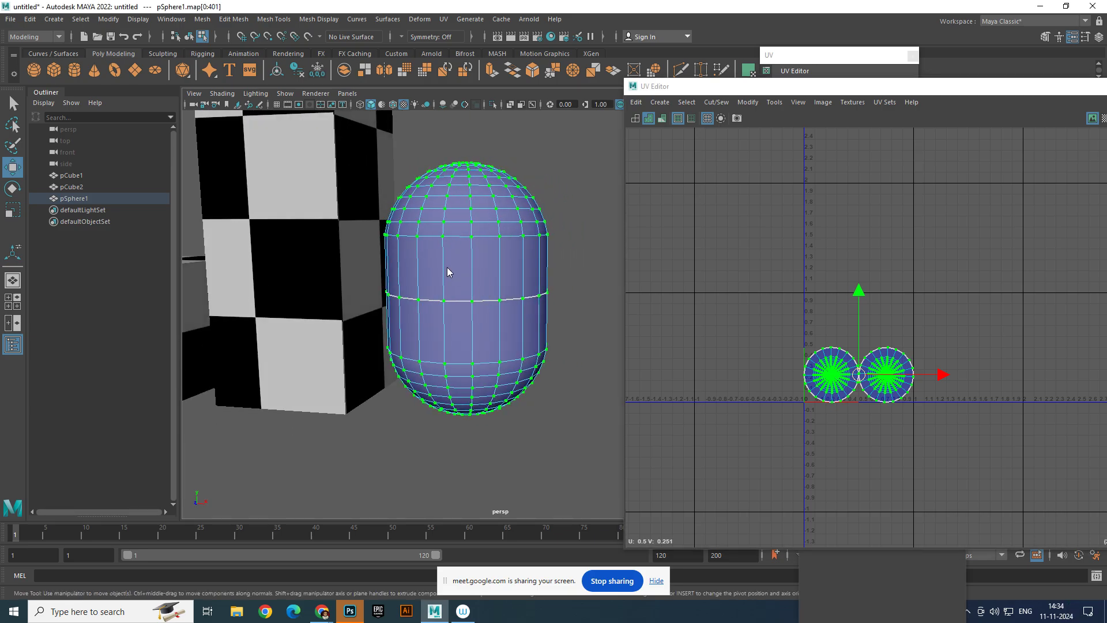
pyautogui.moveTo(448, 268); pyautogui.dragTo(490, 252, button='right')
pyautogui.click(563, 419)
pyautogui.click(507, 334)
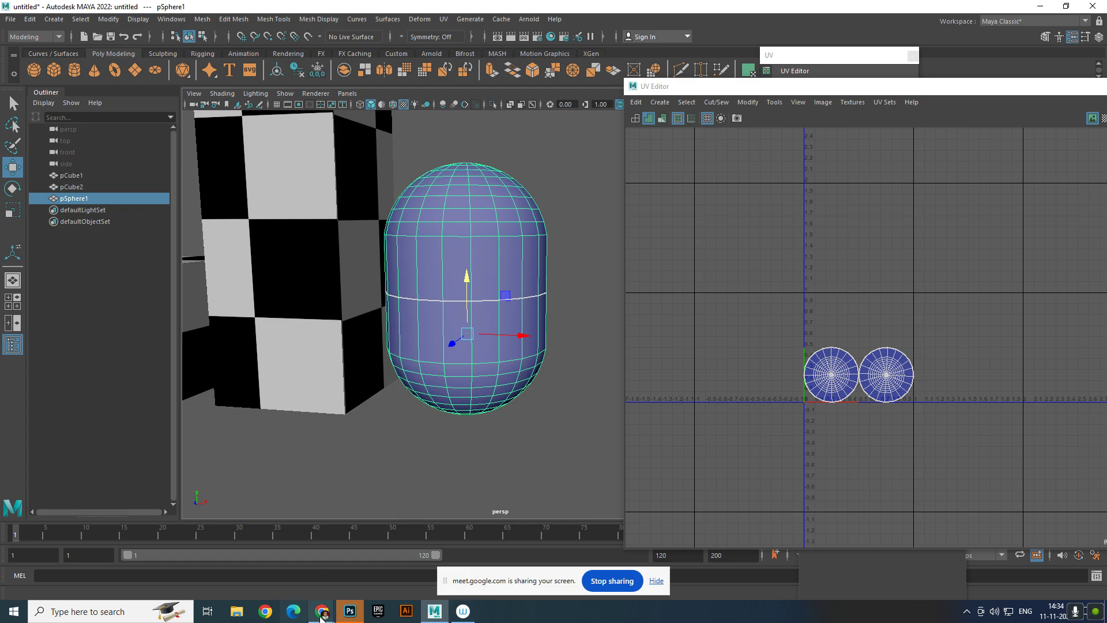
# - Switch to Chrome to view the image results for "uv mapping in maya", and return to Maya
pyautogui.moveTo(325, 616)
pyautogui.click(259, 557)
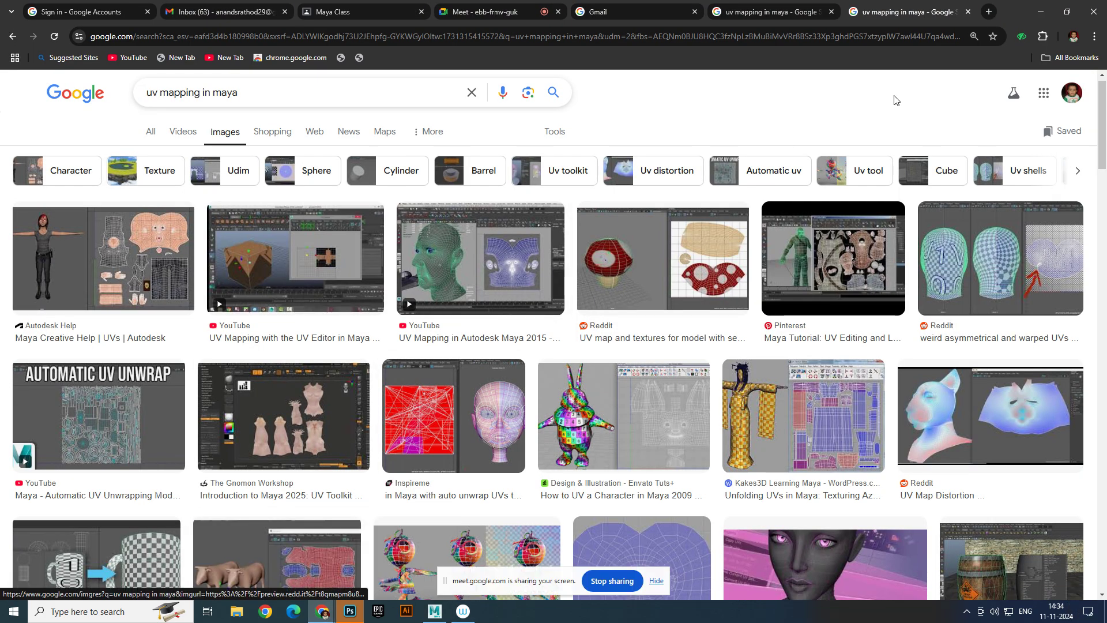
pyautogui.click(1041, 11)
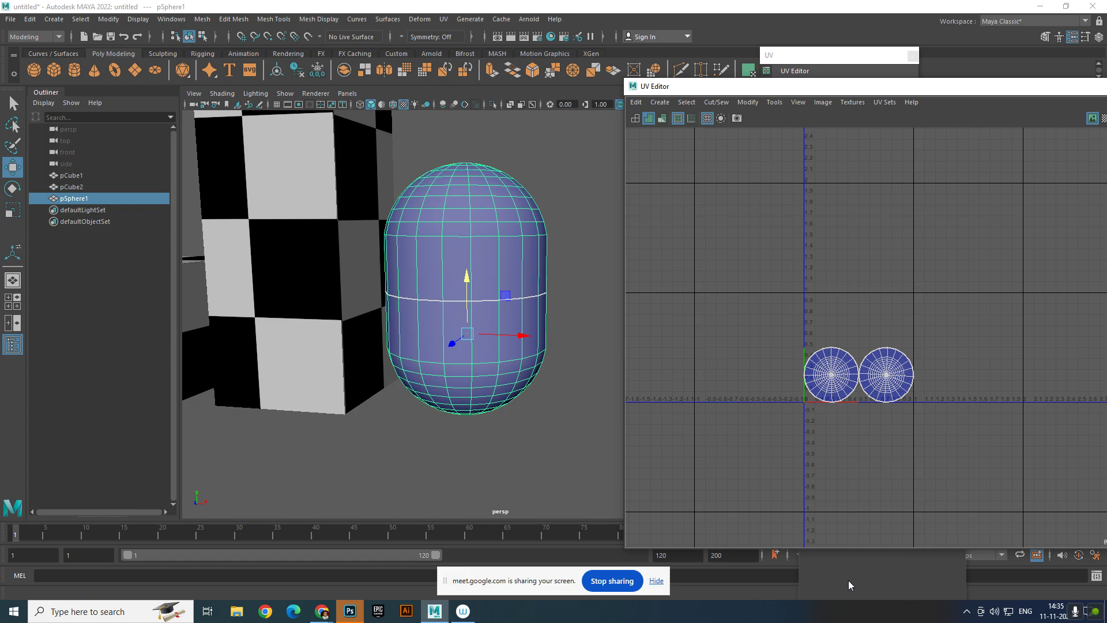
pyautogui.click(505, 424)
pyautogui.click(475, 364)
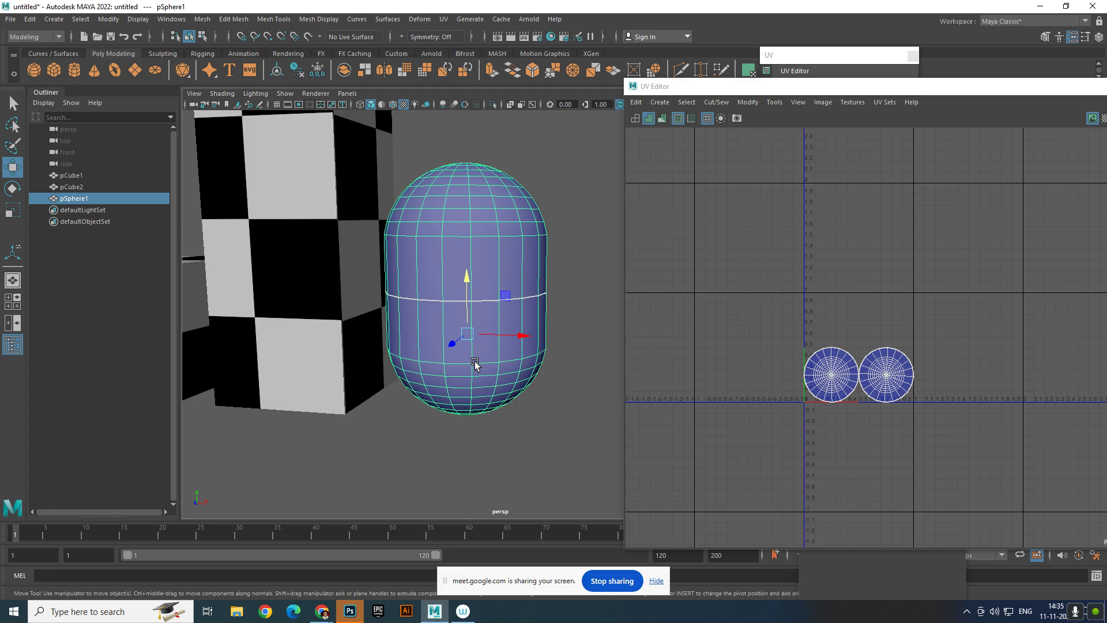
pyautogui.click(546, 449)
pyautogui.click(514, 376)
pyautogui.moveTo(557, 408)
pyautogui.keyDown('alt'); pyautogui.mouseDown()
pyautogui.moveTo(532, 408)
pyautogui.moveTo(527, 395)
pyautogui.moveTo(561, 396)
pyautogui.mouseUp(); pyautogui.keyUp('alt')
pyautogui.click(546, 371)
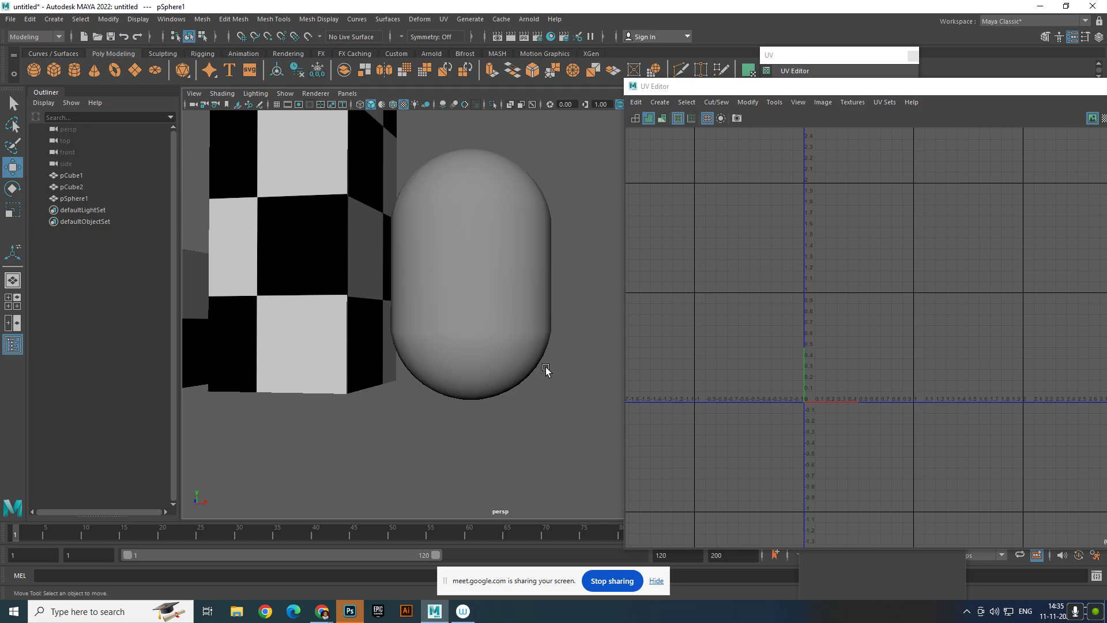
# - Reselect the capsule, convert the selection to all its UVs, and frame both circular shells in the UV Editor
pyautogui.click(519, 319)
pyautogui.scroll(4, 922, 364)
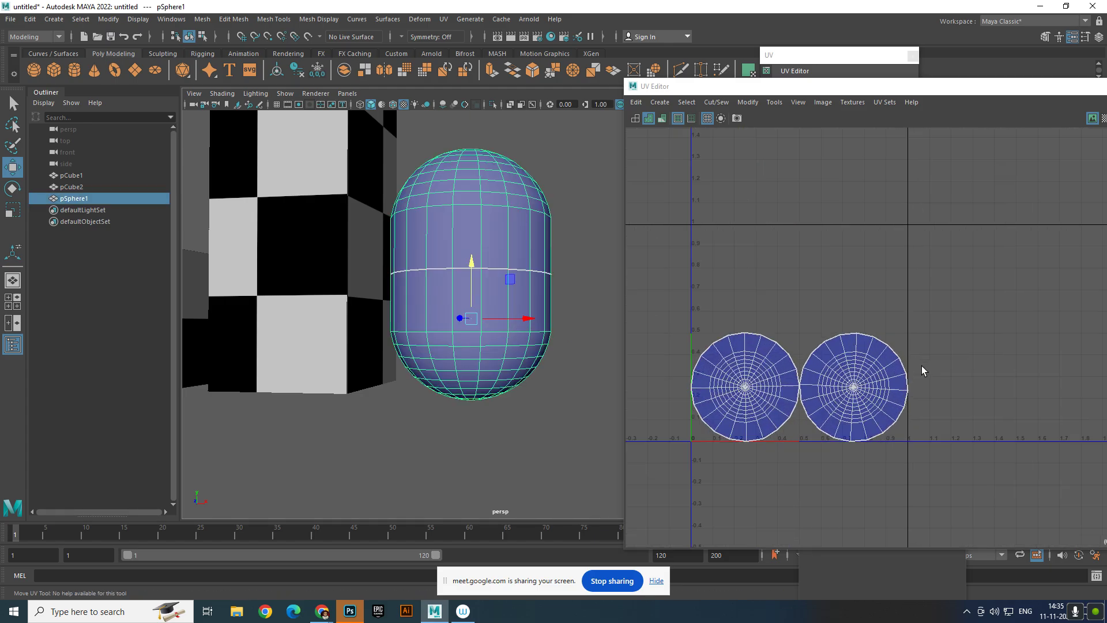
pyautogui.keyDown('ctrl'); pyautogui.moveTo(810, 379); pyautogui.dragTo(870, 370, button='right'); pyautogui.keyUp('ctrl')
pyautogui.scroll(-2, 925, 348)
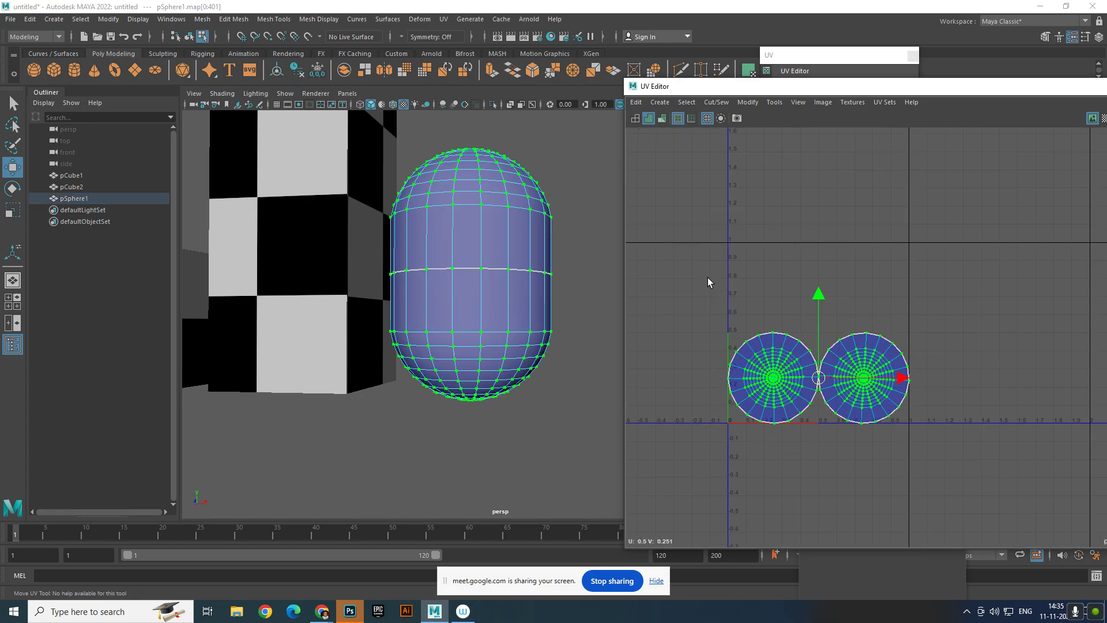
pyautogui.scroll(3, 870, 341)
pyautogui.keyDown('alt'); pyautogui.moveTo(874, 334); pyautogui.dragTo(983, 255, button='middle'); pyautogui.keyUp('alt')
pyautogui.scroll(-2, 941, 327)
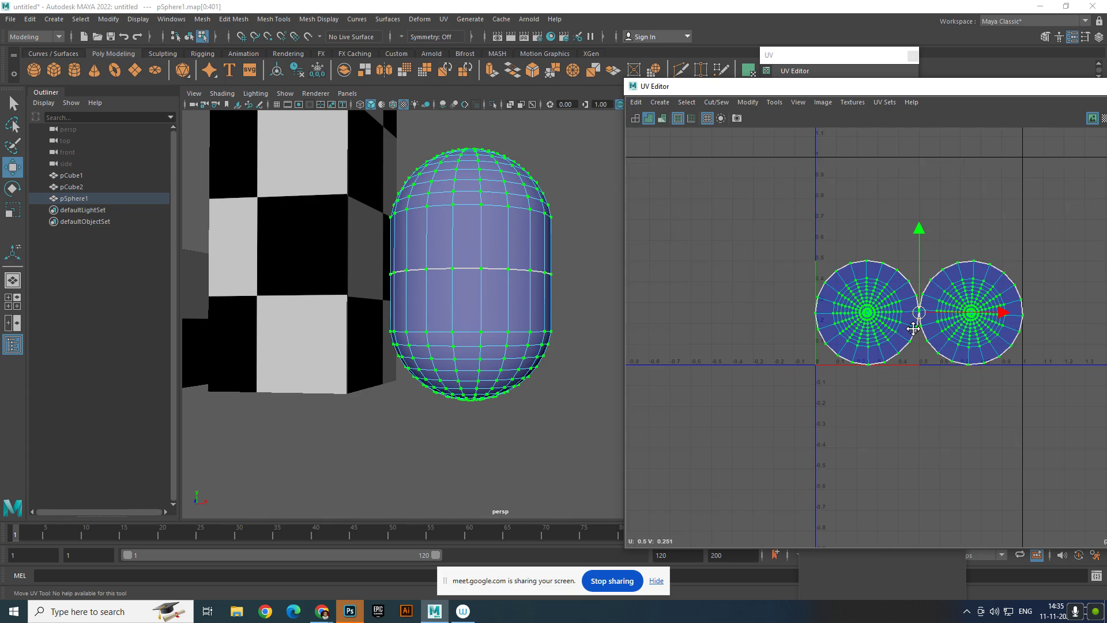
# - Reselect the UVs of both circular shells with a closer view in the UV Editor, and clear the selection
pyautogui.keyDown('alt'); pyautogui.moveTo(913, 329); pyautogui.dragTo(889, 328, button='middle'); pyautogui.keyUp('alt')
pyautogui.click(732, 229)
pyautogui.moveTo(729, 228); pyautogui.dragTo(1016, 399)
pyautogui.scroll(3, 918, 377)
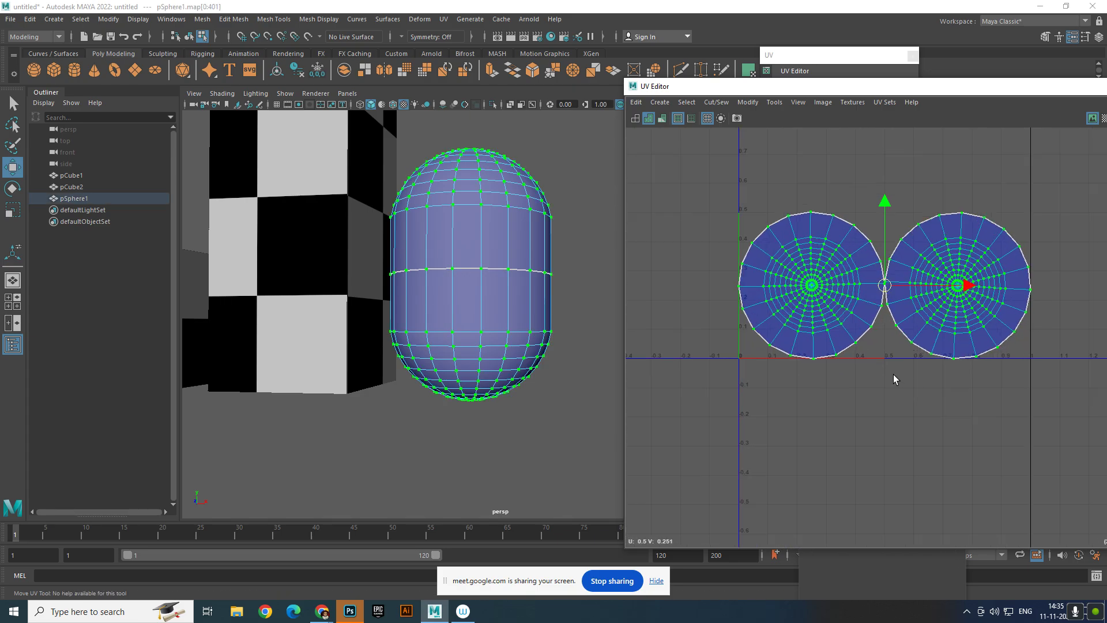
pyautogui.scroll(3, 895, 379)
pyautogui.click(894, 377)
pyautogui.keyDown('alt'); pyautogui.moveTo(894, 377); pyautogui.dragTo(899, 431, button='middle'); pyautogui.keyUp('alt')
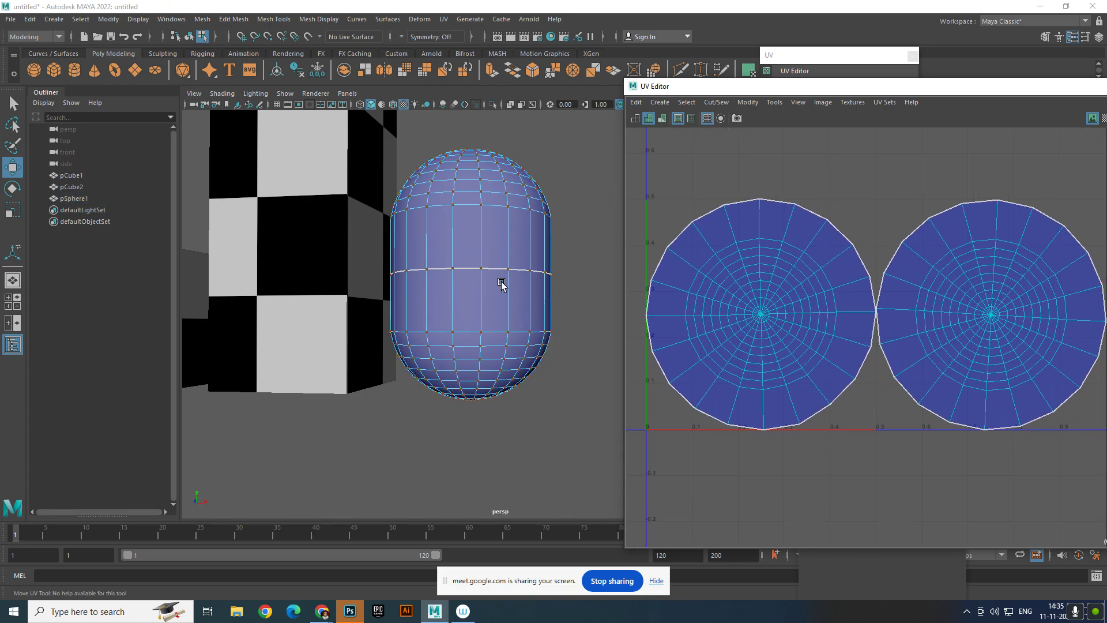
# - Return the capsule to object mode, reselect it, and assign it the existing checker material
pyautogui.moveTo(501, 282); pyautogui.dragTo(949, 168, button='right')
pyautogui.scroll(-6, 459, 323)
pyautogui.click(471, 413)
pyautogui.keyDown('alt'); pyautogui.moveTo(474, 371); pyautogui.dragTo(499, 369); pyautogui.keyUp('alt')
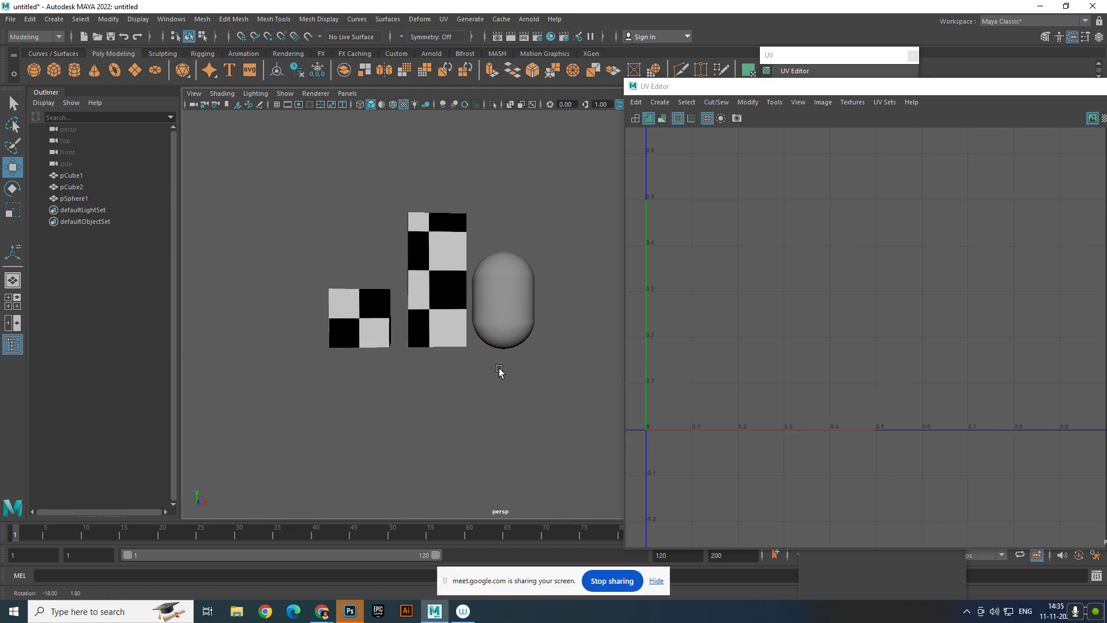
pyautogui.keyDown('alt'); pyautogui.moveTo(500, 370); pyautogui.dragTo(511, 375, button='middle'); pyautogui.keyUp('alt')
pyautogui.click(536, 305)
pyautogui.scroll(3, 534, 248)
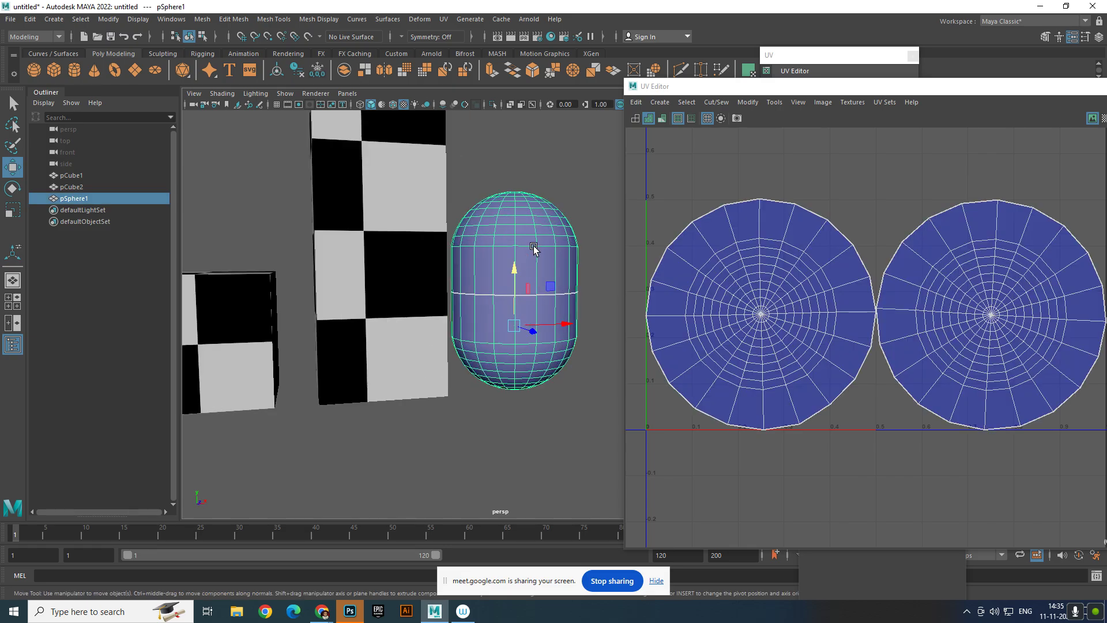
pyautogui.moveTo(533, 248); pyautogui.dragTo(637, 578, button='right')
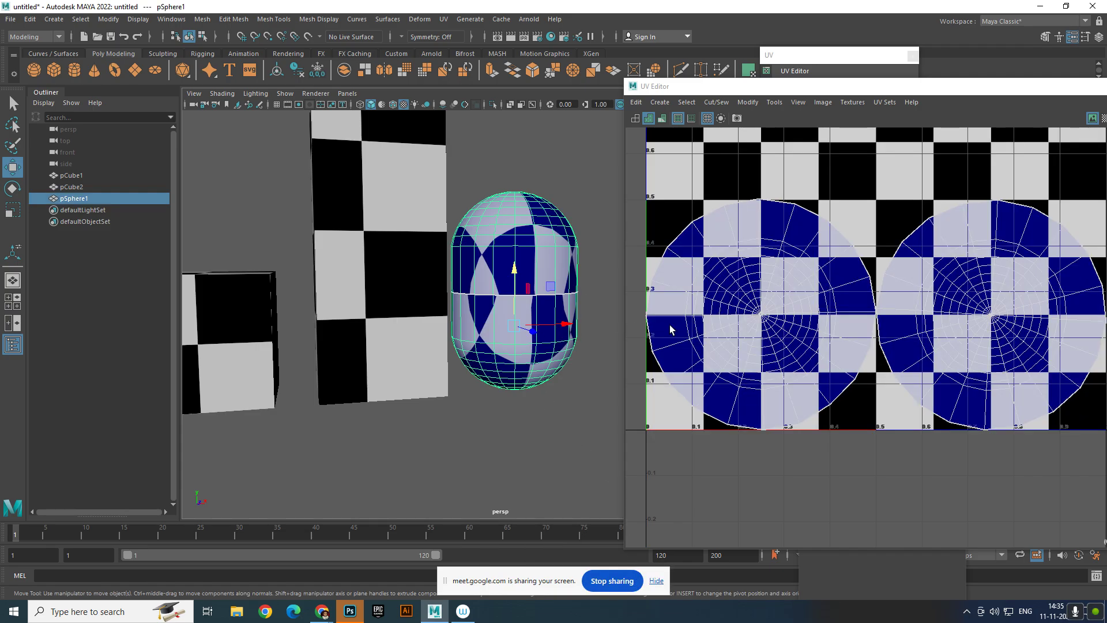
# - Examine the checker pattern on the capsule against its two circular shells in the UV Editor
pyautogui.scroll(-7, 754, 339)
pyautogui.moveTo(754, 329); pyautogui.dragTo(991, 285, button='right')
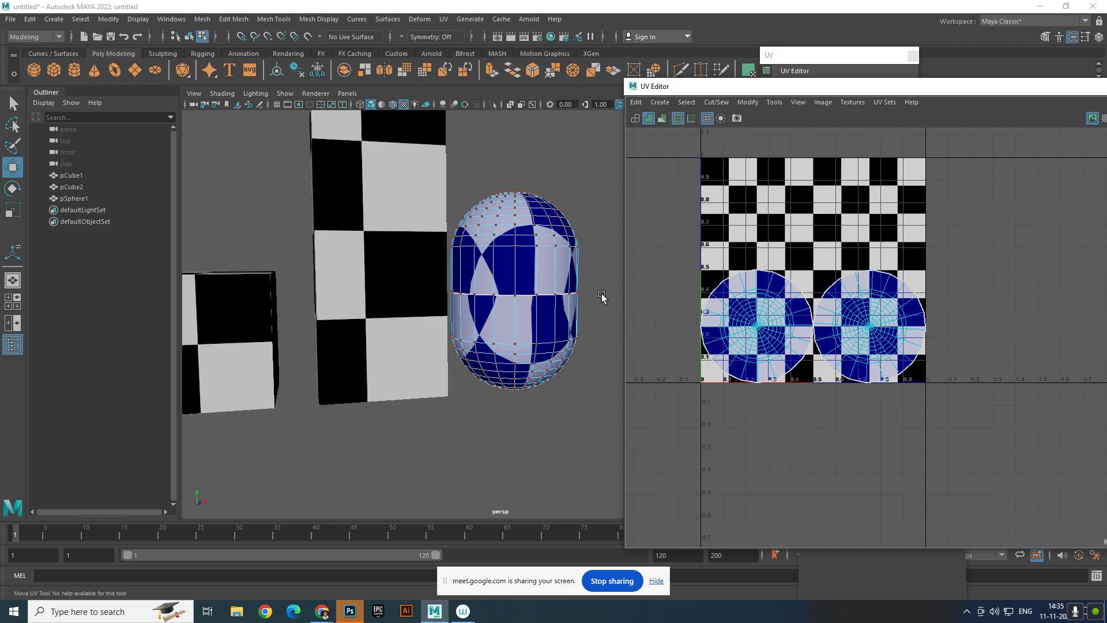
pyautogui.scroll(4, 581, 358)
pyautogui.keyDown('alt'); pyautogui.moveTo(581, 359); pyautogui.dragTo(458, 364); pyautogui.keyUp('alt')
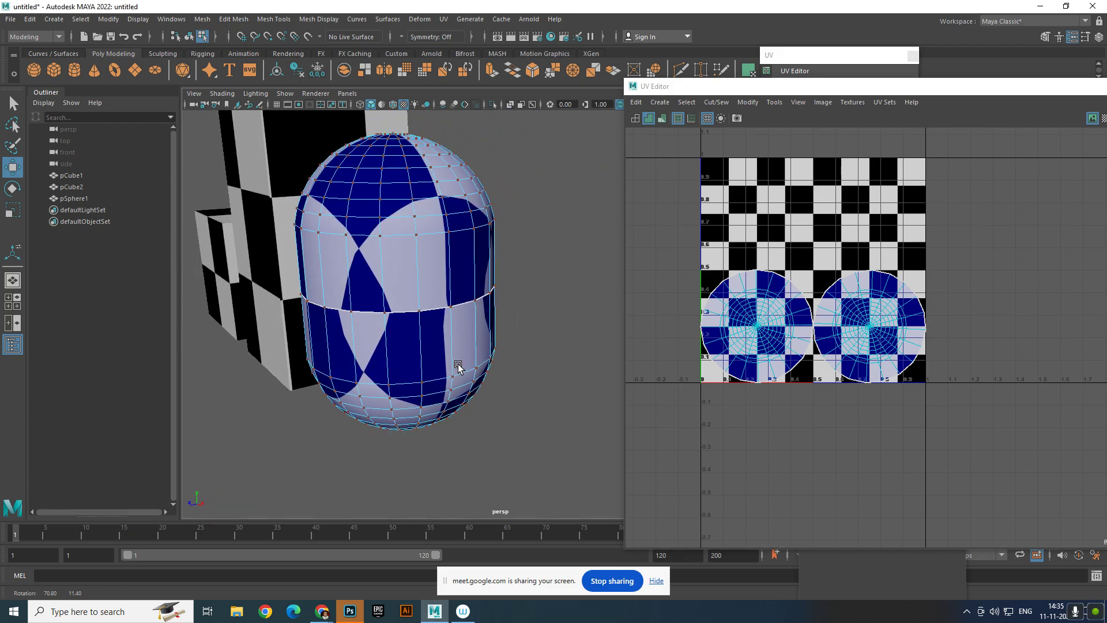
pyautogui.scroll(4, 854, 357)
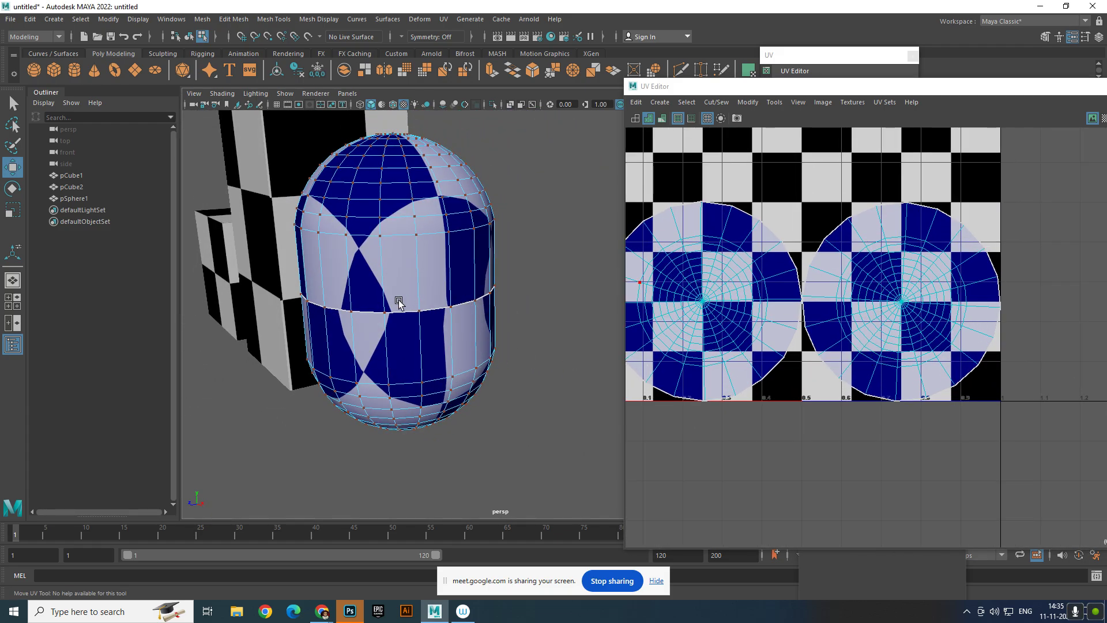
pyautogui.moveTo(398, 302); pyautogui.dragTo(369, 288, button='right')
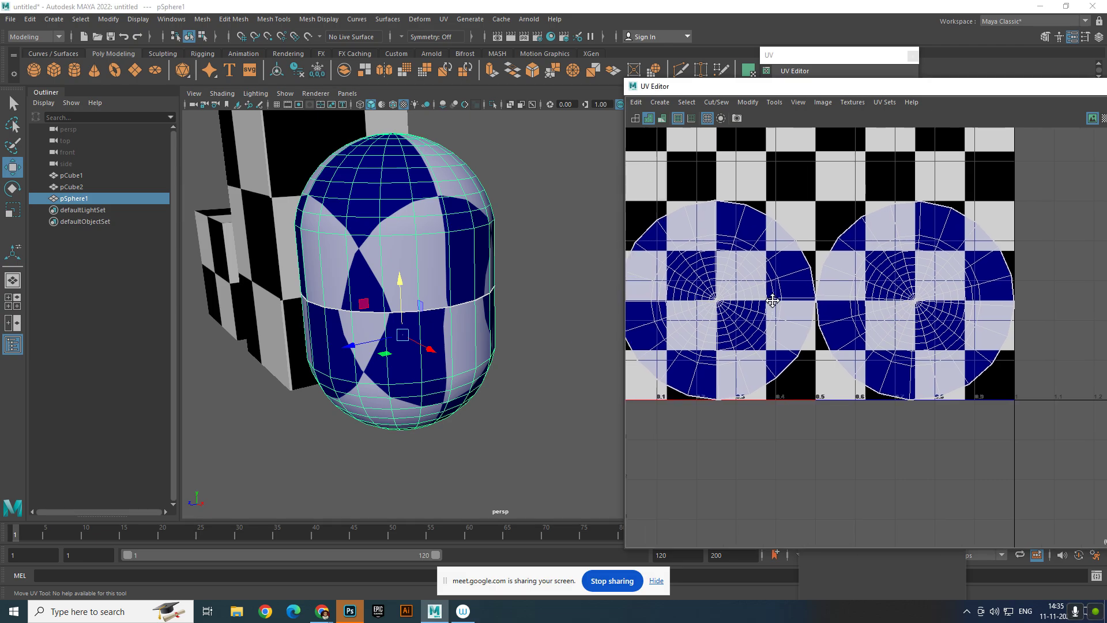
pyautogui.keyDown('alt'); pyautogui.moveTo(764, 298); pyautogui.dragTo(870, 283, button='middle'); pyautogui.keyUp('alt')
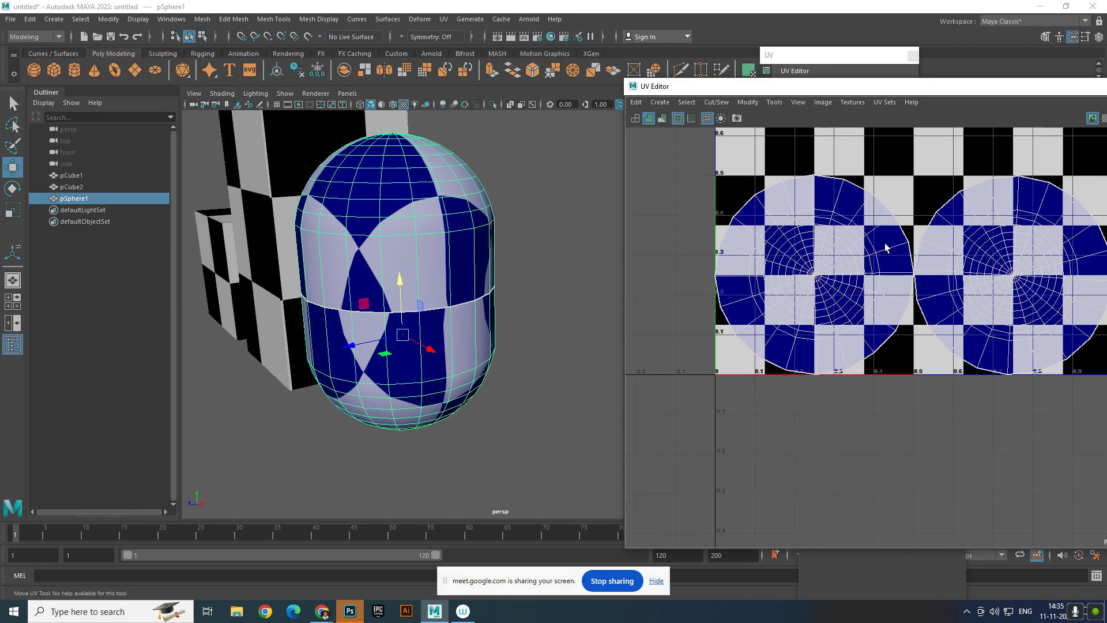
# - Select edge loops around the capsule's upper and lower caps
pyautogui.moveTo(443, 242); pyautogui.dragTo(434, 141, button='right')
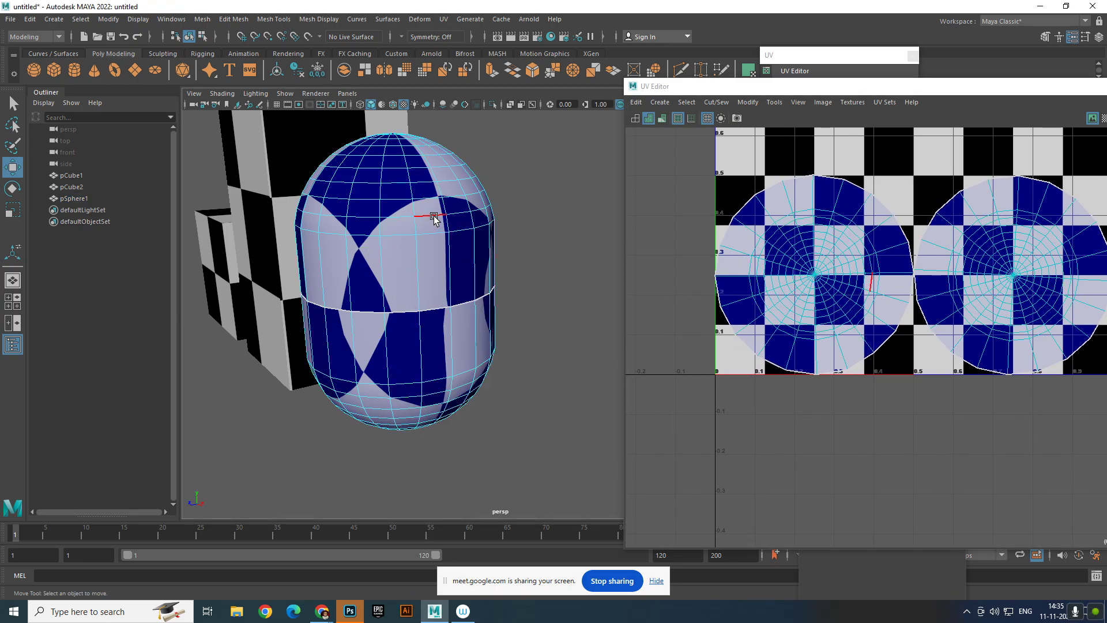
pyautogui.doubleClick(433, 184)
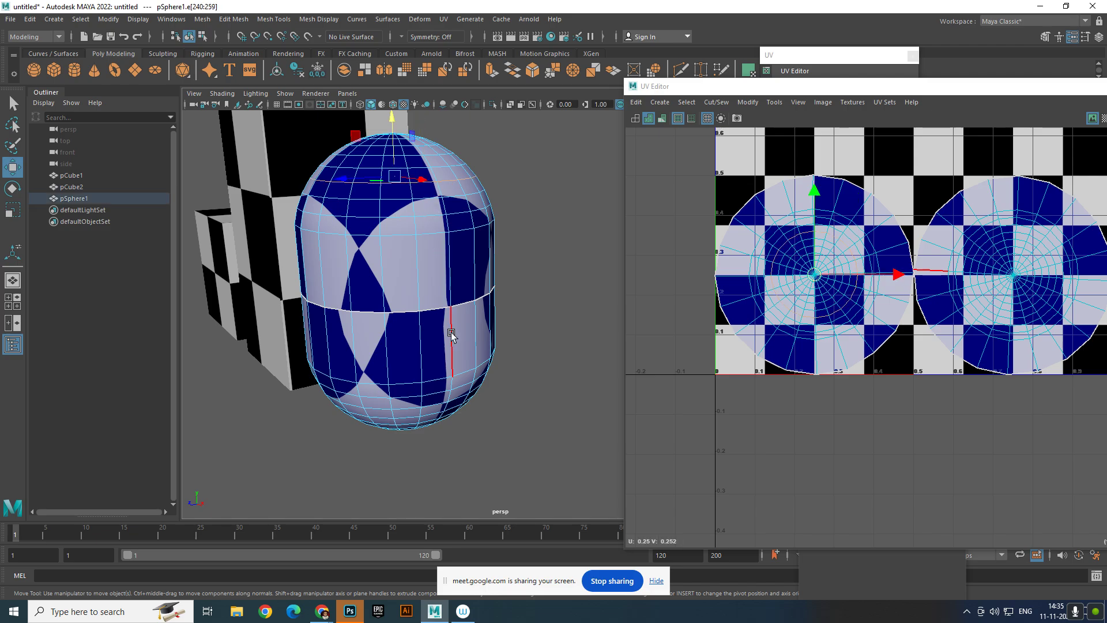
pyautogui.keyDown('shift'); pyautogui.doubleClick(431, 415); pyautogui.keyUp('shift')
pyautogui.keyDown('alt'); pyautogui.moveTo(485, 297); pyautogui.dragTo(497, 282); pyautogui.keyUp('alt')
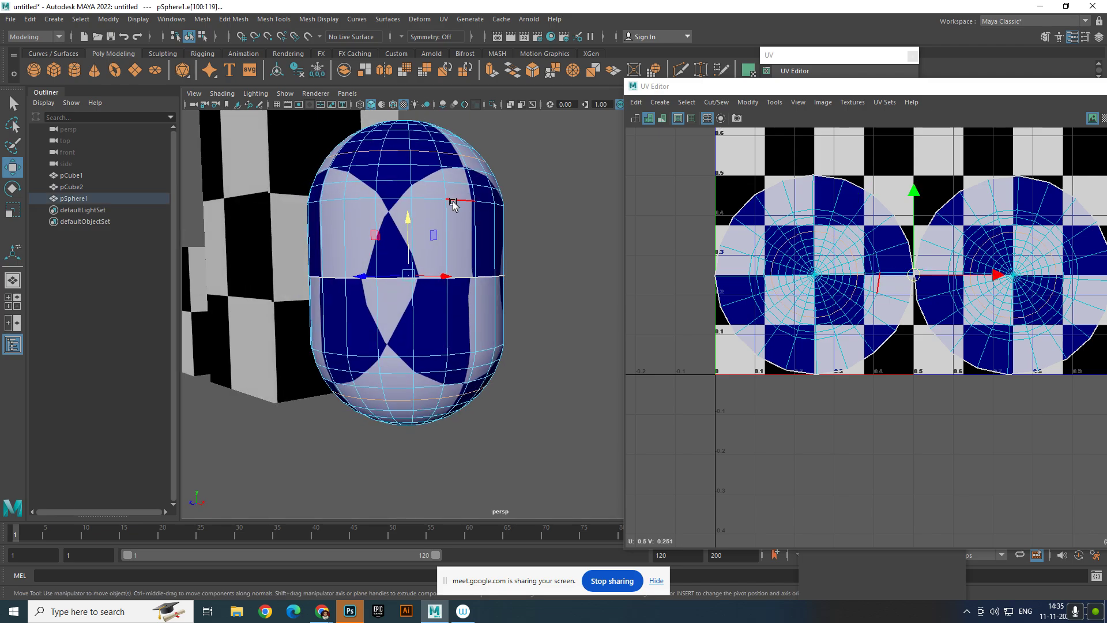
# - Select all capsule faces between the upper and lower caps in the side view, in face mode
pyautogui.moveTo(455, 207); pyautogui.dragTo(464, 258, button='right')
pyautogui.press('space')
pyautogui.press('space')
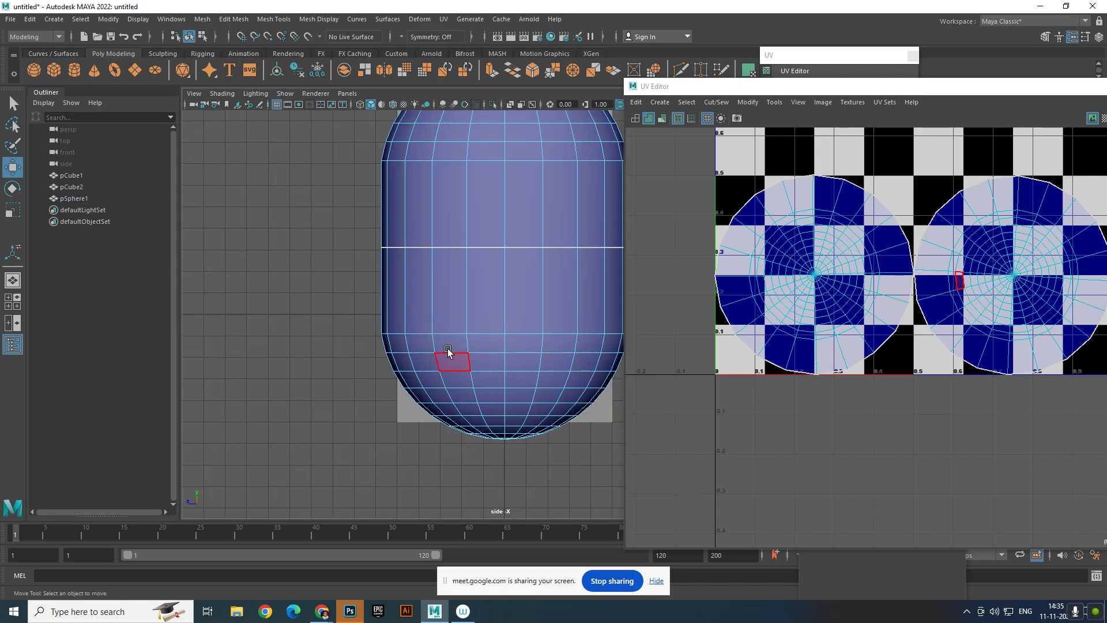
pyautogui.moveTo(390, 180); pyautogui.dragTo(693, 361)
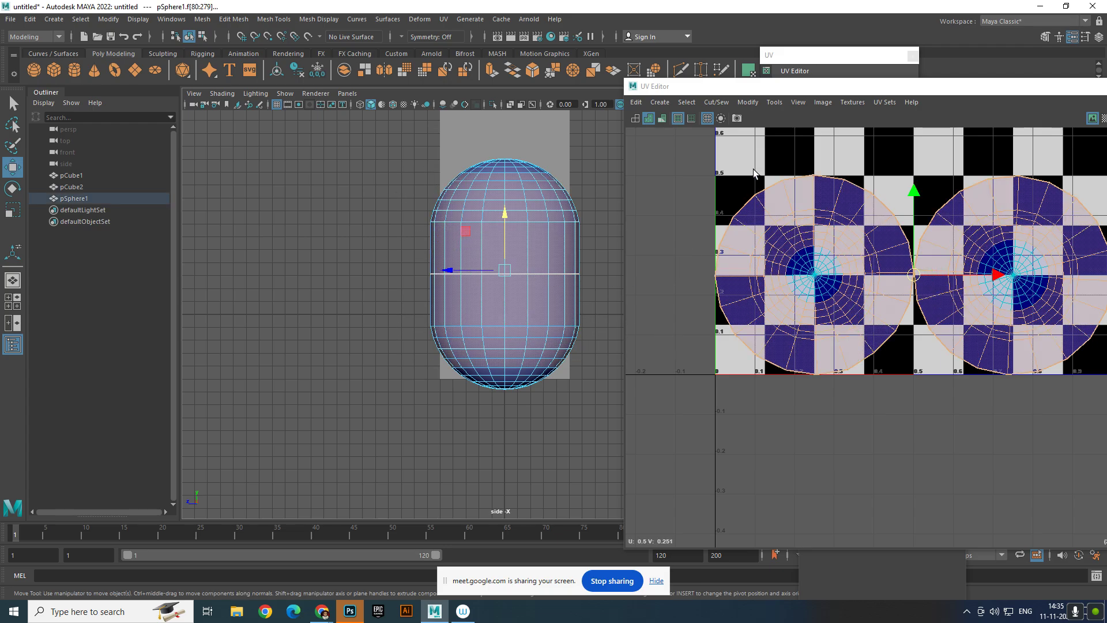
# - Return to the perspective view and apply a cylindrical UV projection to the selected capsule faces
pyautogui.moveTo(774, 87); pyautogui.dragTo(925, 287)
pyautogui.press('space')
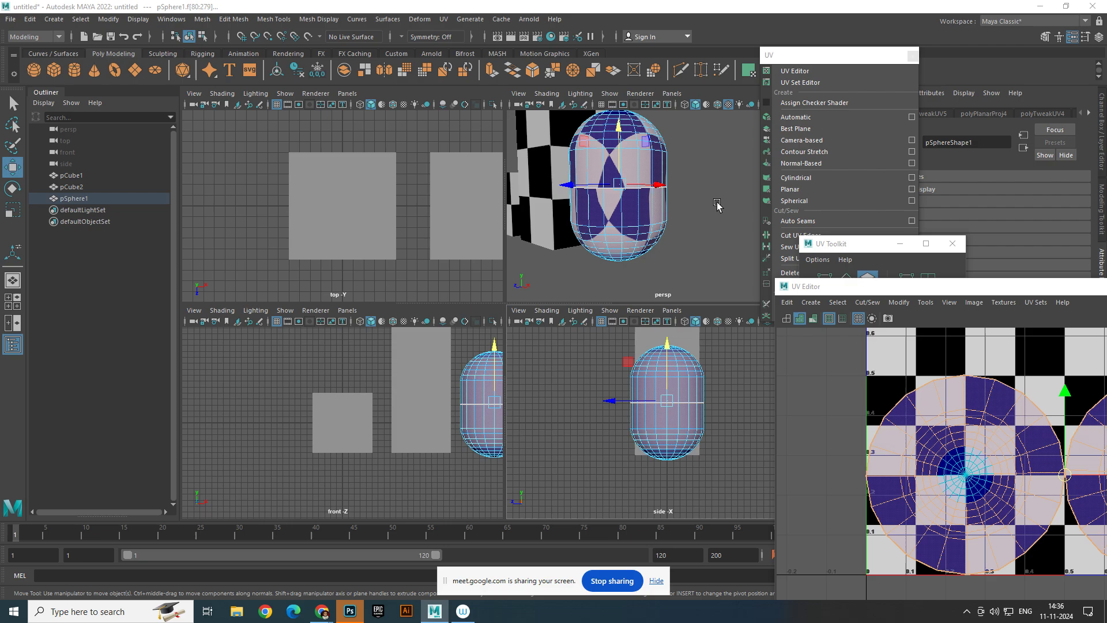
pyautogui.press('space')
pyautogui.scroll(-6, 453, 284)
pyautogui.keyDown('alt'); pyautogui.moveTo(452, 285); pyautogui.dragTo(542, 274); pyautogui.keyUp('alt')
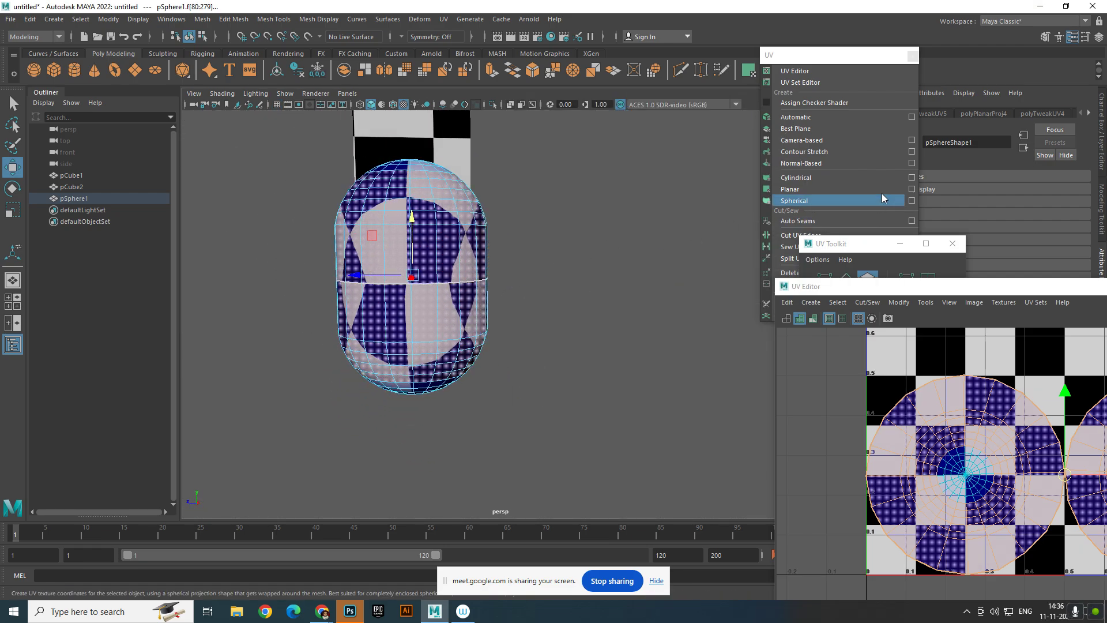
pyautogui.click(912, 178)
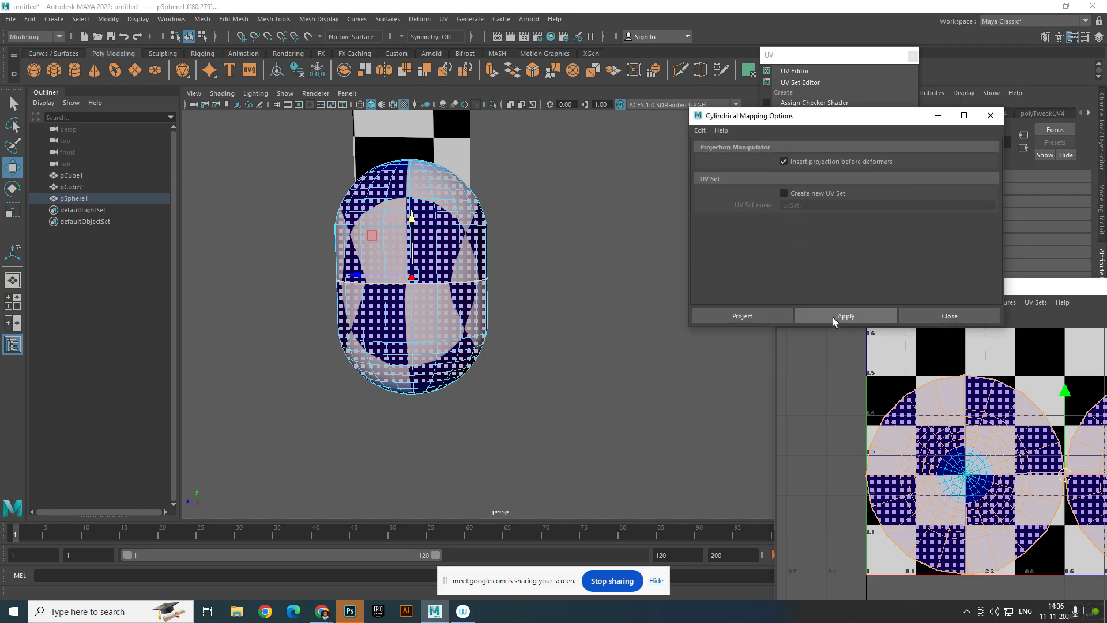
pyautogui.click(833, 317)
pyautogui.press('f')
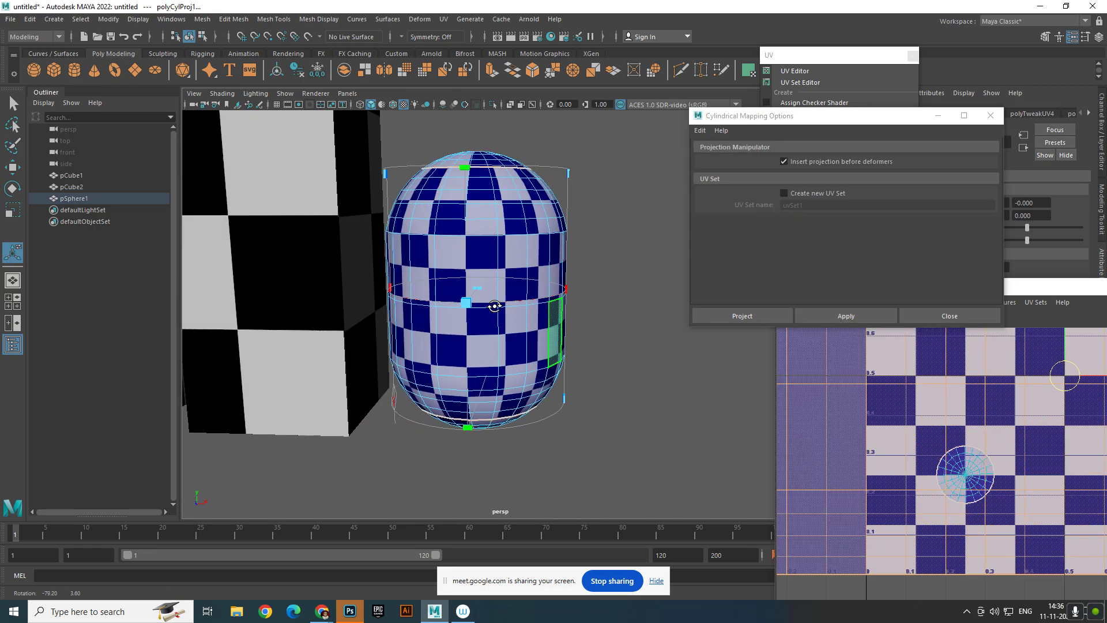
# - Widen the cylindrical projection's sweep around the capsule so its UVs fit the 0 to 1 tile, and deselect the capsule
pyautogui.keyDown('alt'); pyautogui.moveTo(495, 306); pyautogui.dragTo(307, 346); pyautogui.keyUp('alt')
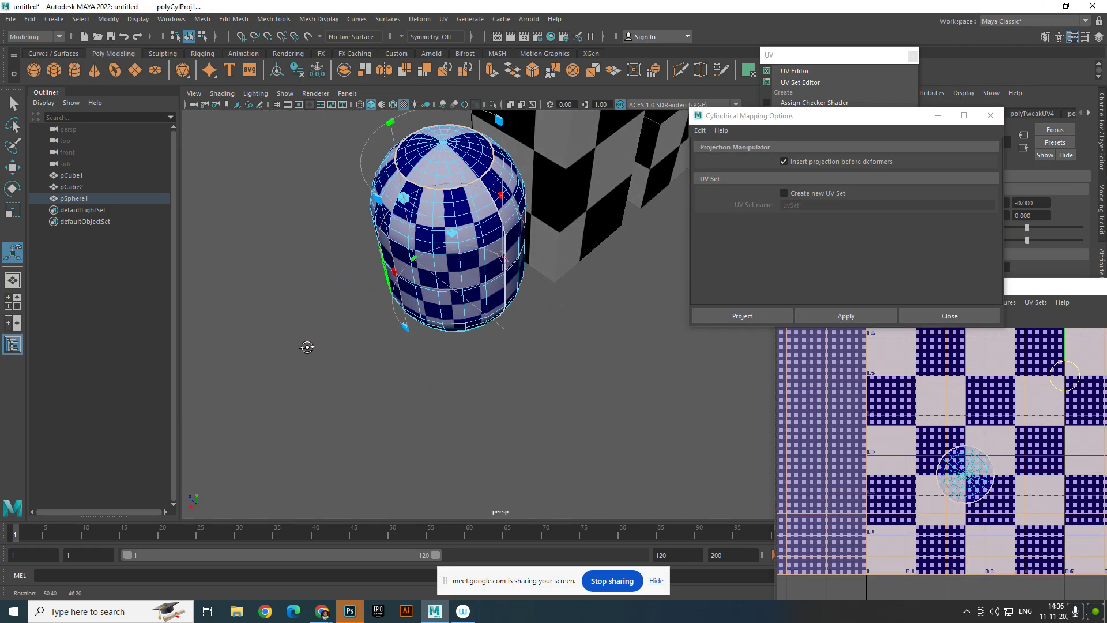
pyautogui.moveTo(395, 273); pyautogui.dragTo(497, 295)
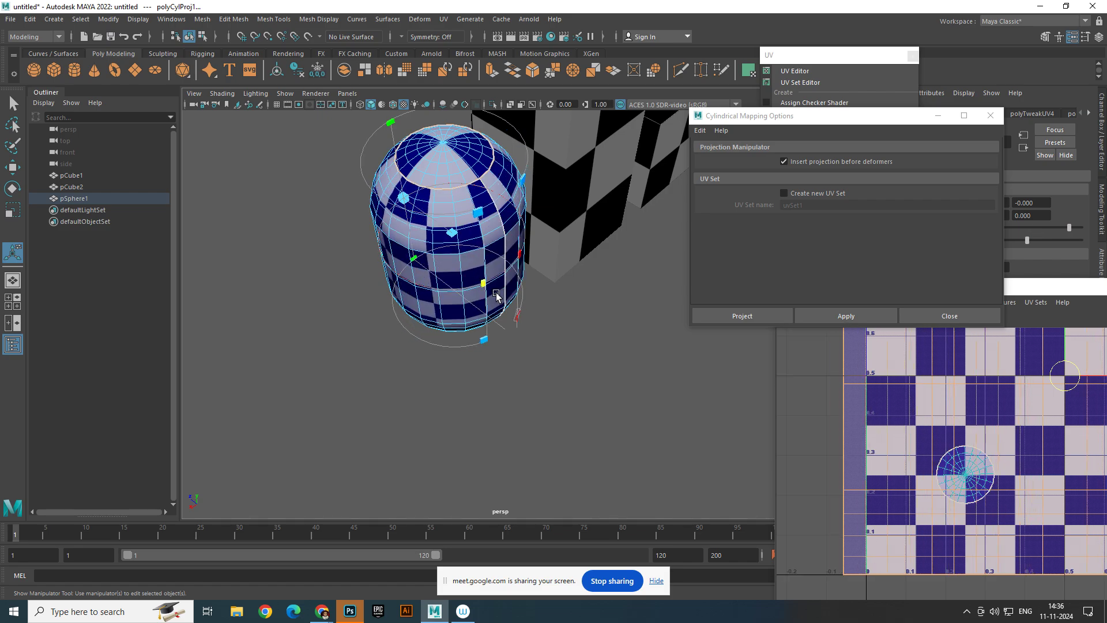
pyautogui.press('q')
pyautogui.click(474, 332)
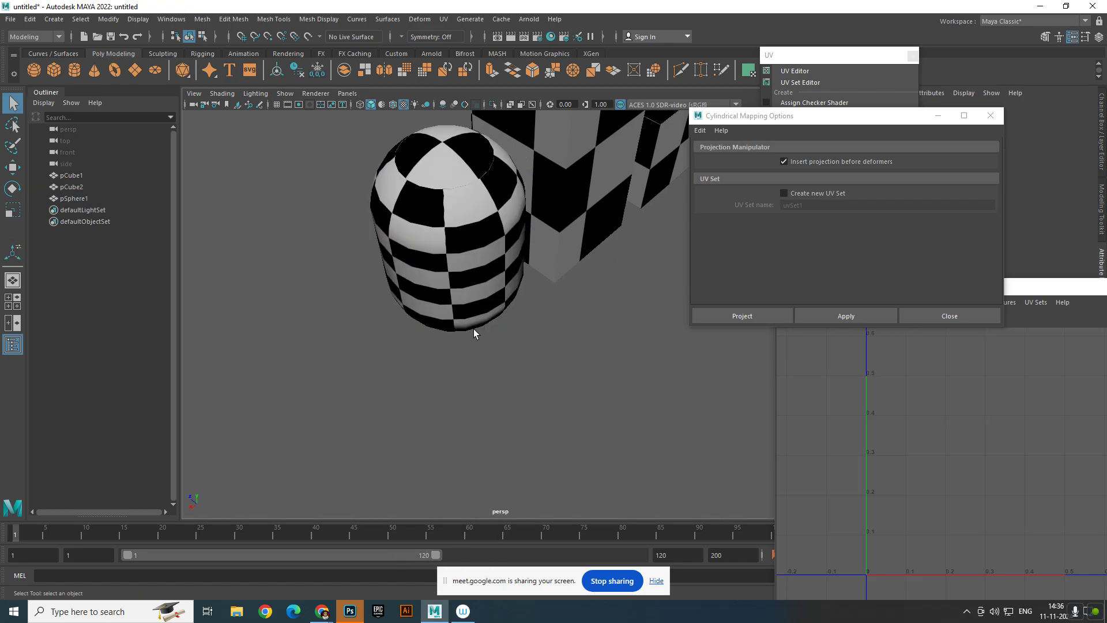
pyautogui.click(472, 316)
pyautogui.keyDown('alt'); pyautogui.moveTo(473, 316); pyautogui.dragTo(600, 315); pyautogui.keyUp('alt')
pyautogui.click(585, 336)
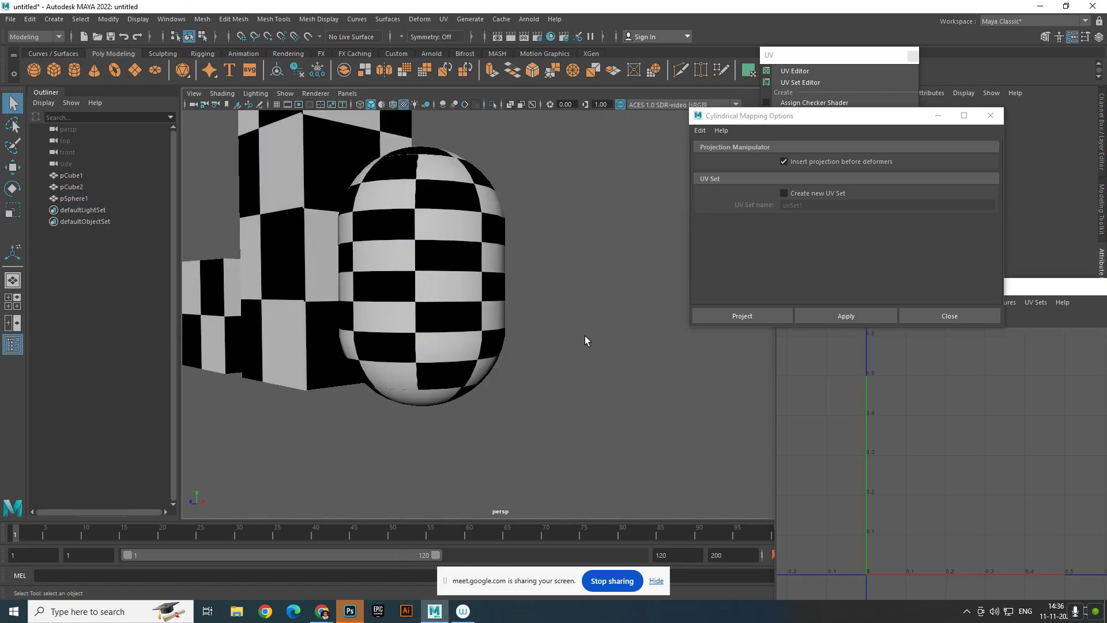
# - Reselect the capsule, bring the UV Editor fully into view, and select all UVs of the cylindrical body shell
pyautogui.scroll(-5, 985, 422)
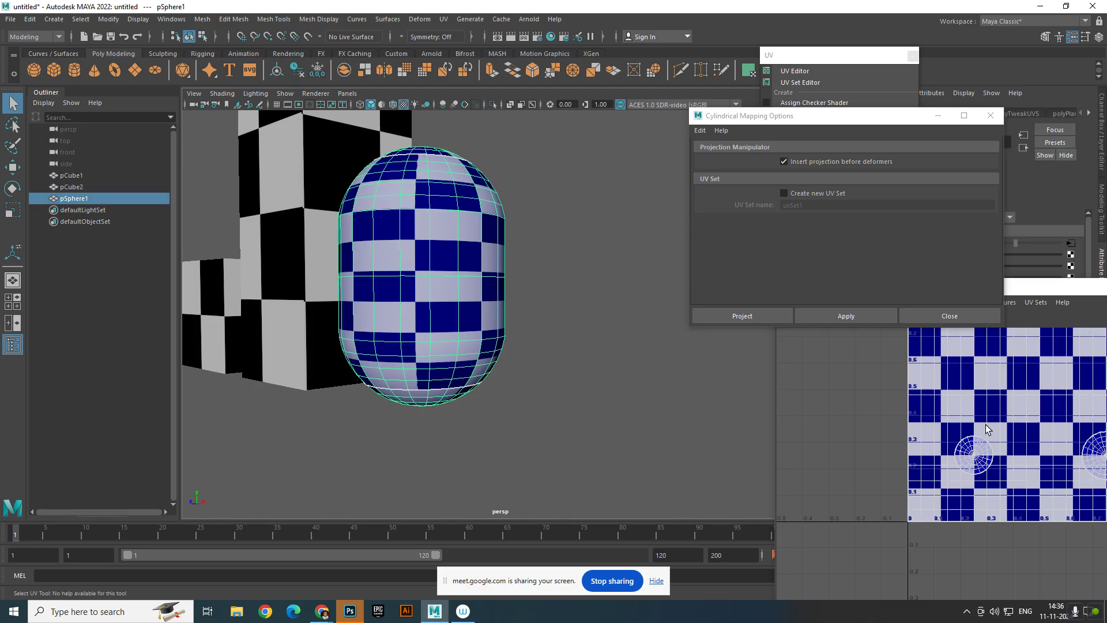
pyautogui.keyDown('alt'); pyautogui.moveTo(976, 429); pyautogui.dragTo(895, 436, button='middle'); pyautogui.keyUp('alt')
pyautogui.moveTo(954, 294); pyautogui.dragTo(728, 189)
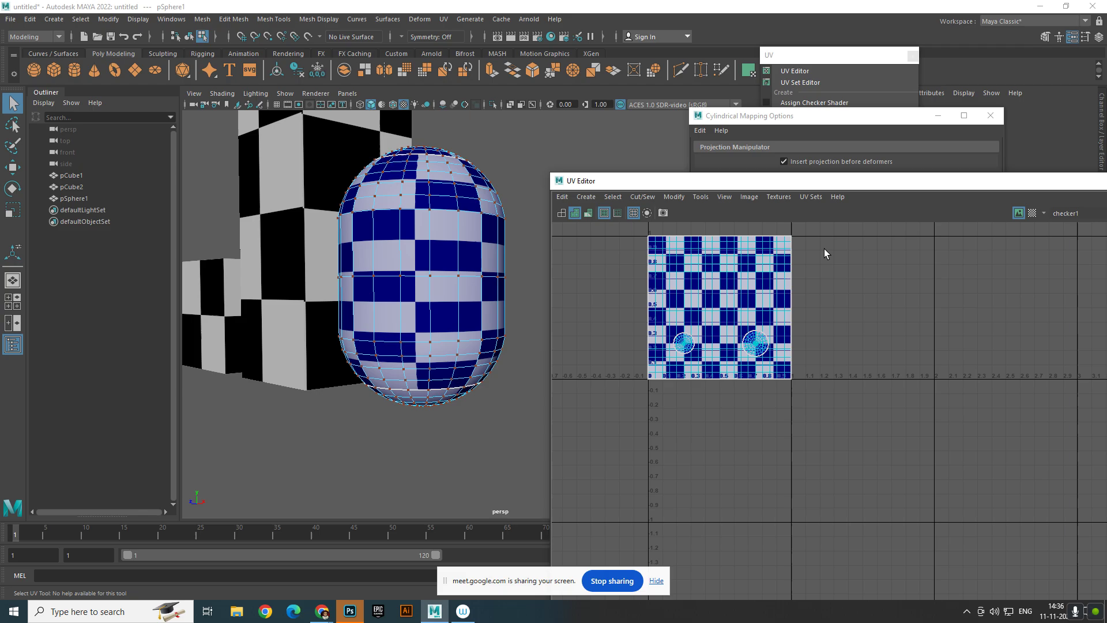
pyautogui.moveTo(805, 251); pyautogui.dragTo(806, 254)
pyautogui.keyDown('ctrl'); pyautogui.moveTo(788, 251); pyautogui.dragTo(839, 308, button='right'); pyautogui.keyUp('ctrl')
pyautogui.scroll(-3, 840, 310)
pyautogui.keyDown('alt'); pyautogui.moveTo(811, 326); pyautogui.dragTo(796, 350, button='middle'); pyautogui.keyUp('alt')
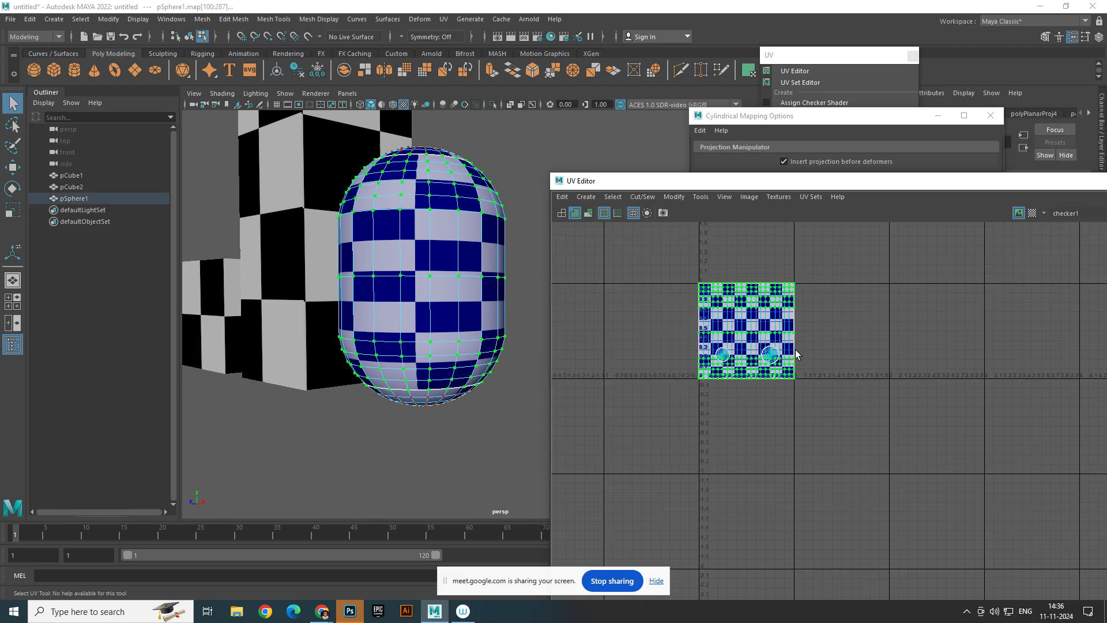
# - Move the capsule's body shell beside the 0 to 1 tile and unfold it
pyautogui.moveTo(754, 332); pyautogui.dragTo(893, 346)
pyautogui.keyDown('shift'); pyautogui.moveTo(951, 323); pyautogui.dragTo(825, 295, button='right'); pyautogui.keyUp('shift')
pyautogui.keyDown('shift'); pyautogui.moveTo(945, 296); pyautogui.dragTo(838, 342, button='right'); pyautogui.keyUp('shift')
pyautogui.keyDown('shift'); pyautogui.moveTo(908, 317); pyautogui.dragTo(801, 317, button='right'); pyautogui.keyUp('shift')
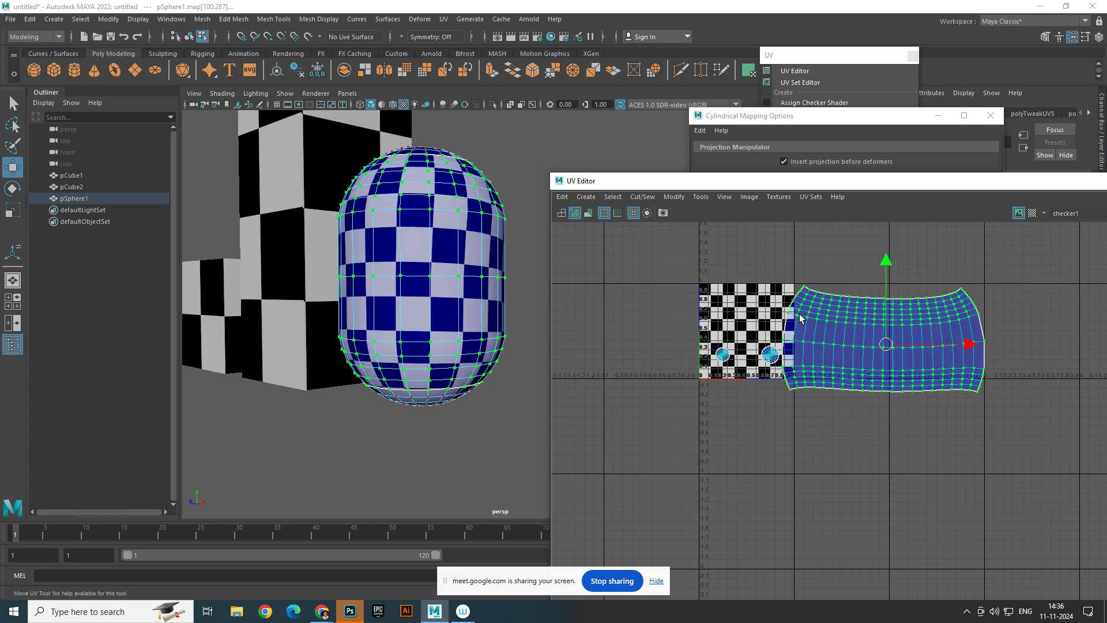
# - Reselect the whole unfolded body shell and move it farther away from the 0 to 1 tile
pyautogui.moveTo(928, 304); pyautogui.dragTo(941, 317)
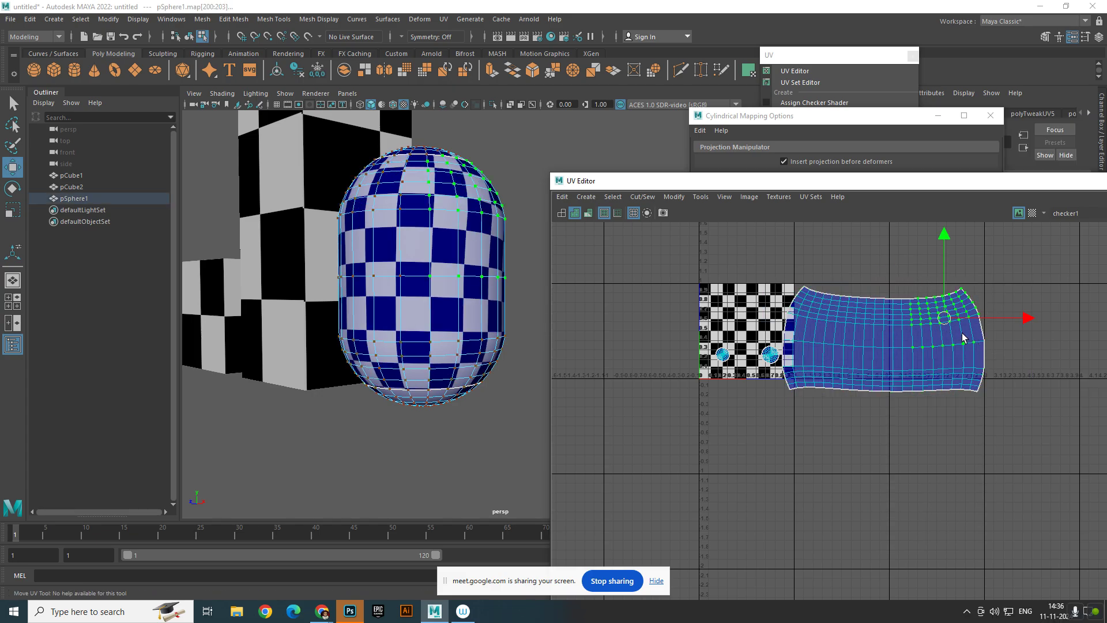
pyautogui.keyDown('ctrl'); pyautogui.moveTo(935, 311); pyautogui.dragTo(989, 327, button='right'); pyautogui.keyUp('ctrl')
pyautogui.moveTo(888, 339); pyautogui.dragTo(971, 340)
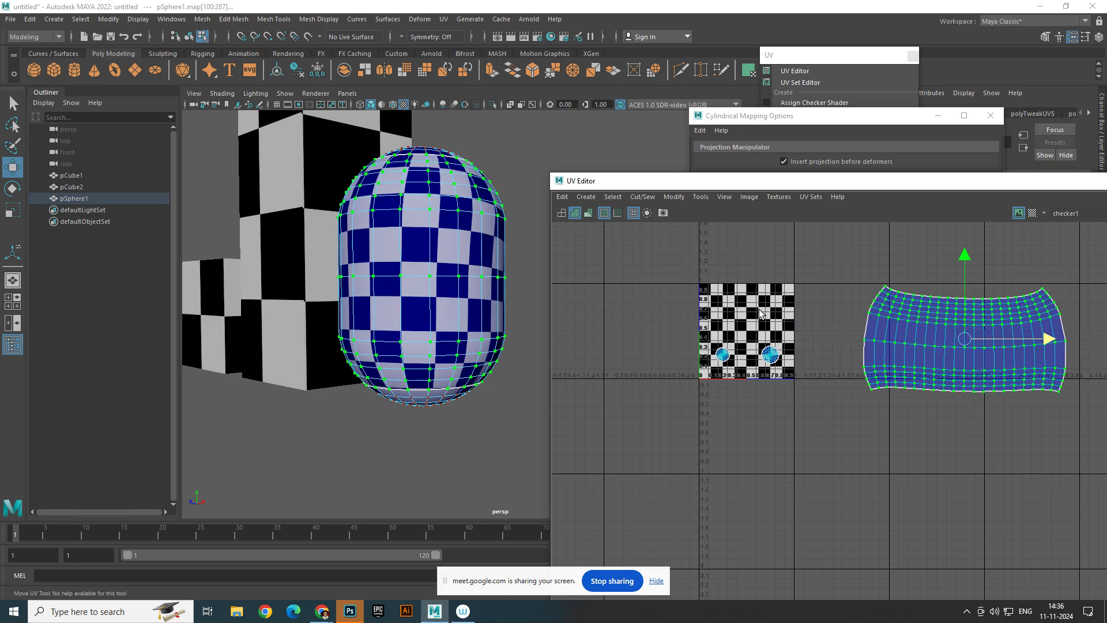
# - Move the bottom cap's circular shell out below the tile and select the top cap's shell
pyautogui.moveTo(774, 364); pyautogui.dragTo(795, 367)
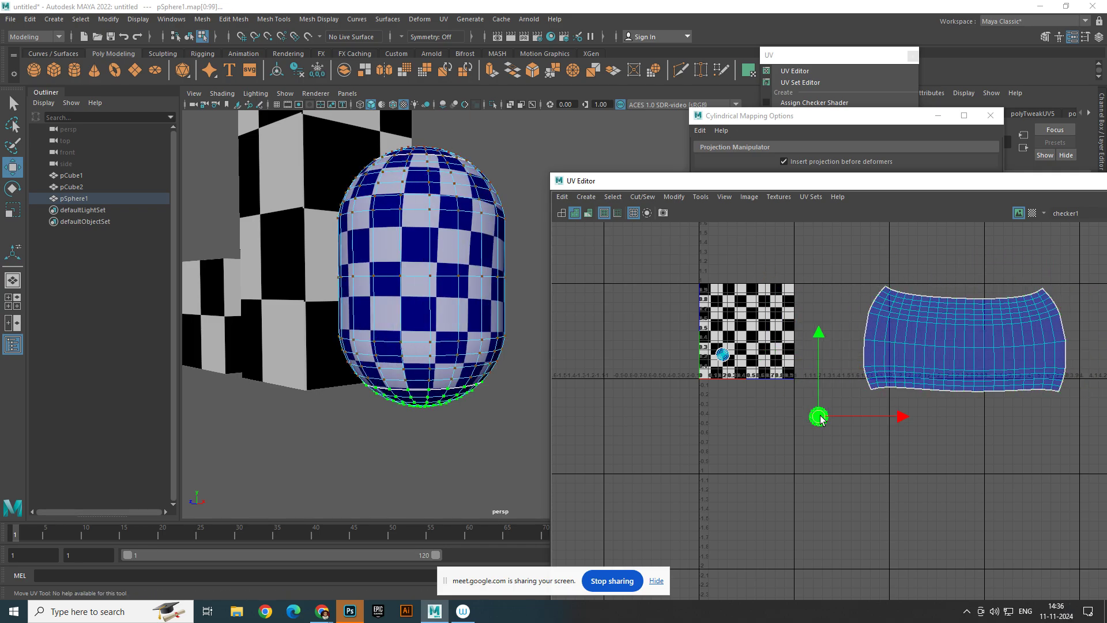
pyautogui.moveTo(829, 368); pyautogui.dragTo(777, 370, button='right')
pyautogui.moveTo(806, 426); pyautogui.dragTo(805, 425)
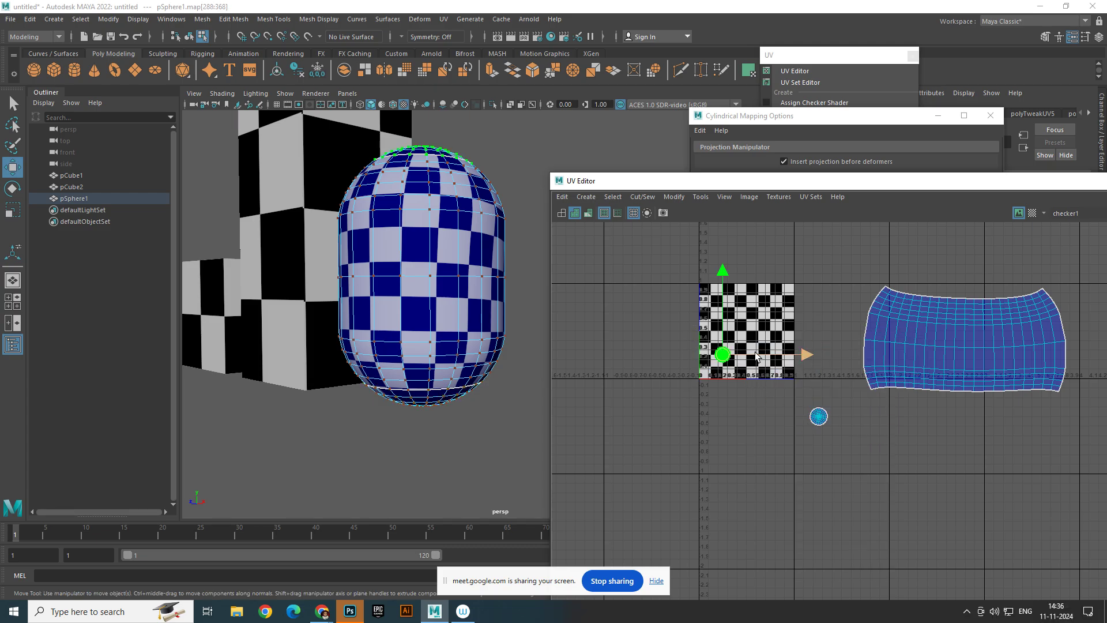
pyautogui.moveTo(679, 354); pyautogui.dragTo(669, 285, button='right')
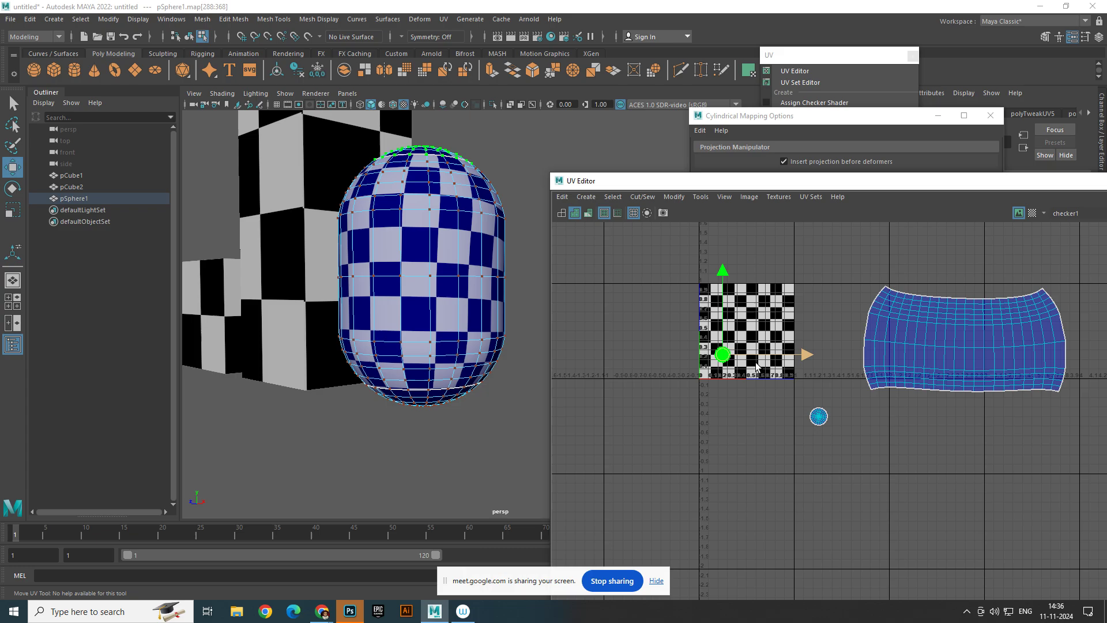
# - Select all three capsule shells, lay them out within the 0 to 1 tile, and clear the UV selection
pyautogui.scroll(-3, 829, 357)
pyautogui.moveTo(687, 254); pyautogui.dragTo(993, 423)
pyautogui.keyDown('shift'); pyautogui.moveTo(986, 307); pyautogui.dragTo(887, 345, button='right'); pyautogui.keyUp('shift')
pyautogui.click(943, 300)
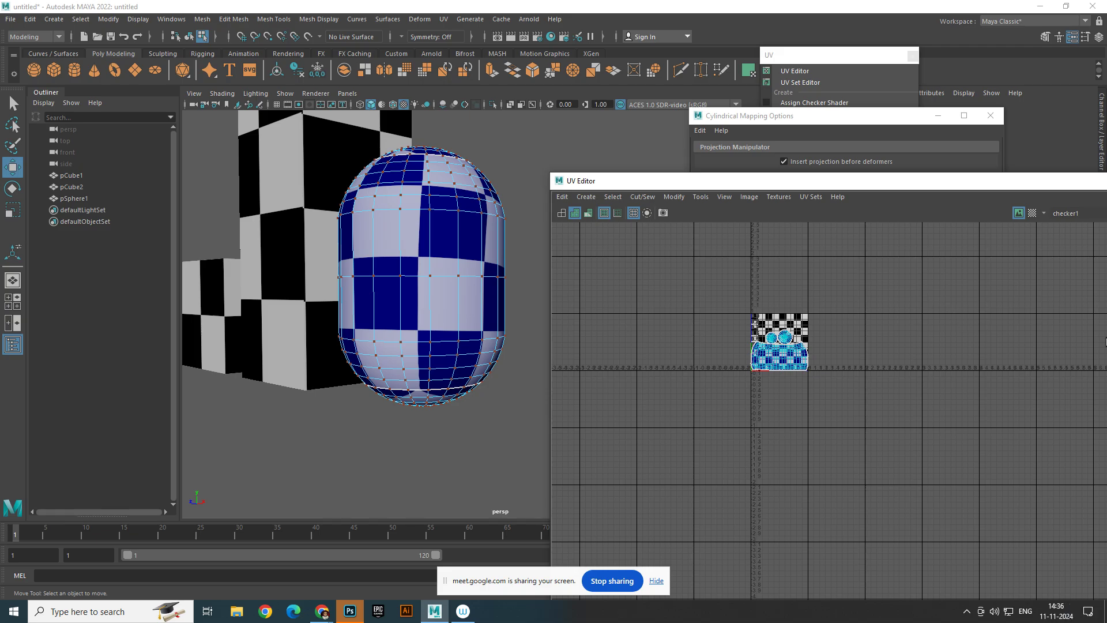
# - Return the capsule to object mode, deselect it, and view it together with the two checkered boxes
pyautogui.moveTo(375, 232); pyautogui.dragTo(432, 211, button='right')
pyautogui.click(600, 131)
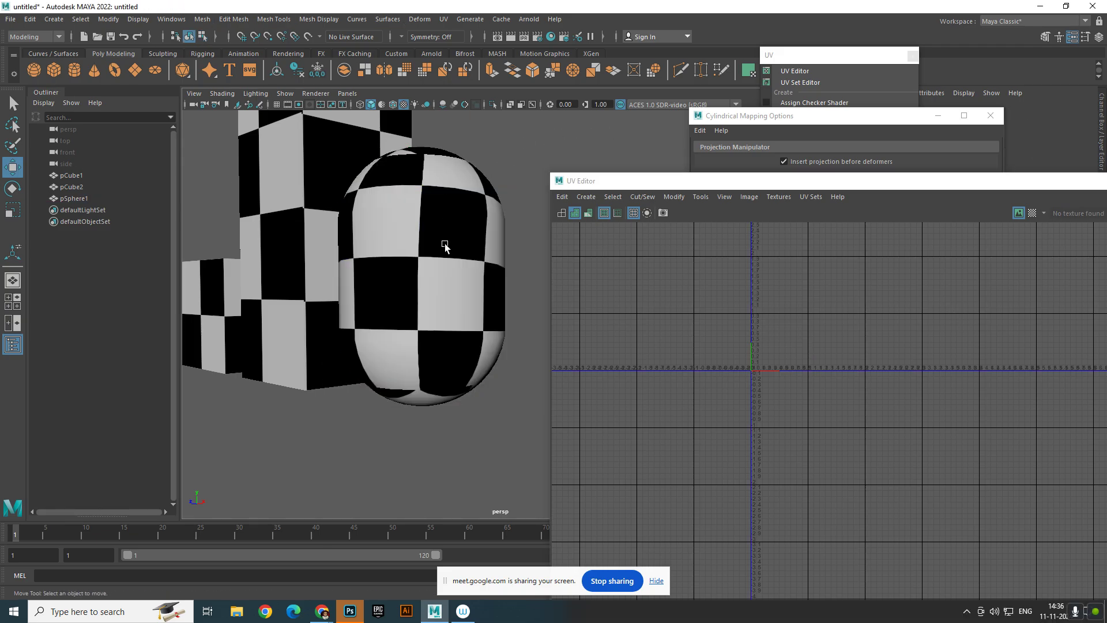
pyautogui.scroll(-5, 445, 243)
pyautogui.scroll(5, 402, 285)
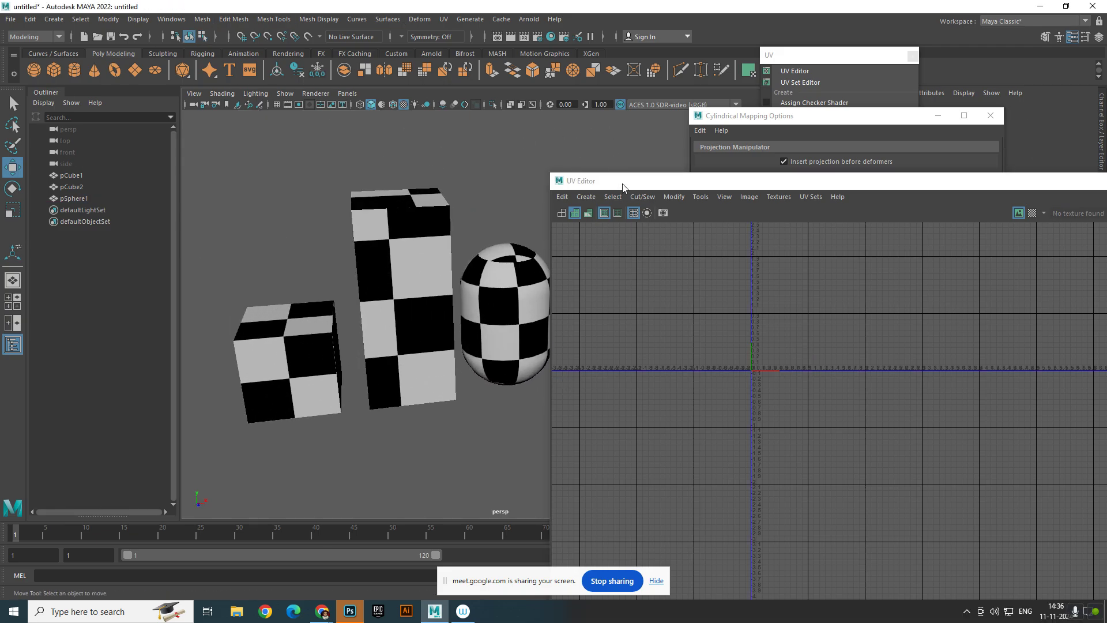
# - Move the UV Editor clear of the viewport, duplicate the tall box, and place the copy along X at about 40.5, beyond the capsule
pyautogui.moveTo(622, 186); pyautogui.dragTo(762, 352)
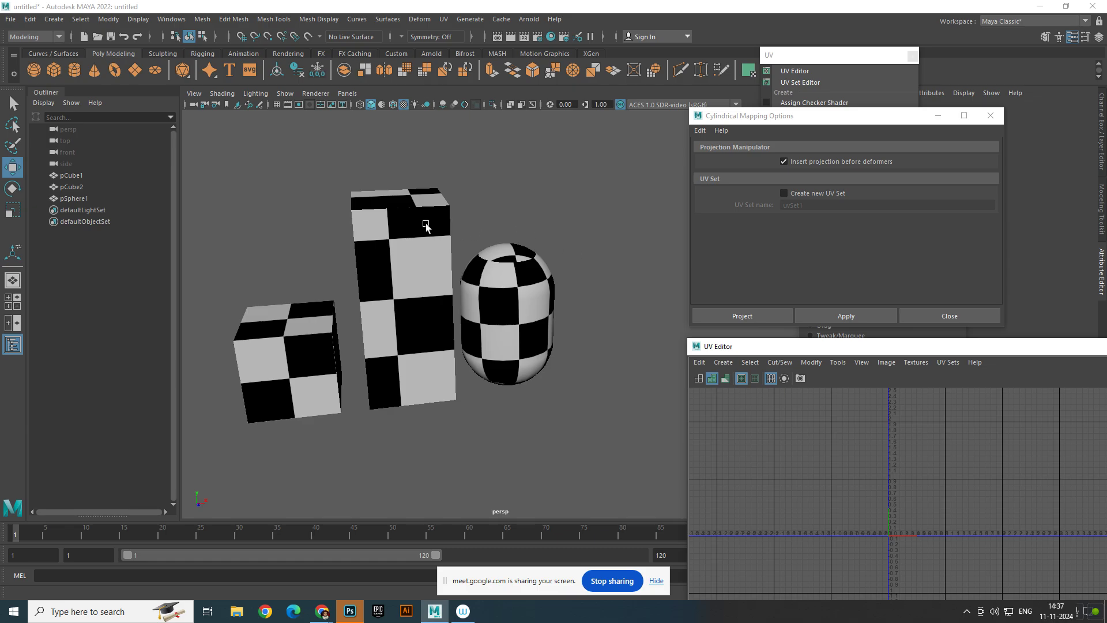
pyautogui.click(397, 258)
pyautogui.scroll(-5, 427, 312)
pyautogui.keyDown('alt'); pyautogui.moveTo(507, 346); pyautogui.dragTo(487, 356); pyautogui.keyUp('alt')
pyautogui.scroll(5, 456, 364)
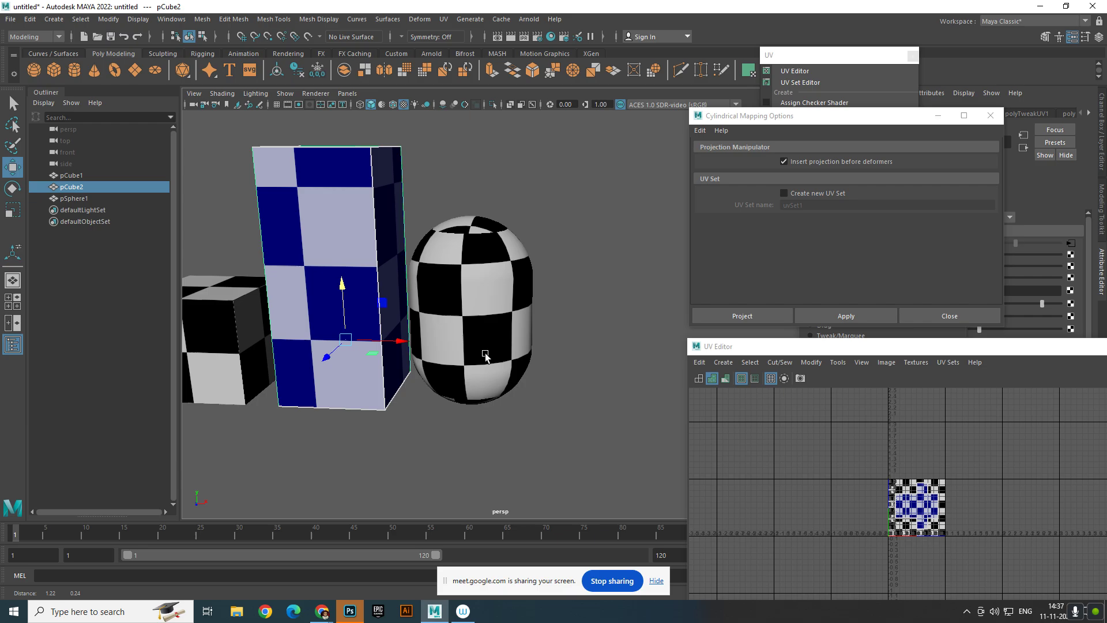
pyautogui.scroll(-3, 438, 354)
pyautogui.keyDown('alt'); pyautogui.moveTo(425, 355); pyautogui.dragTo(392, 332, button='middle'); pyautogui.keyUp('alt')
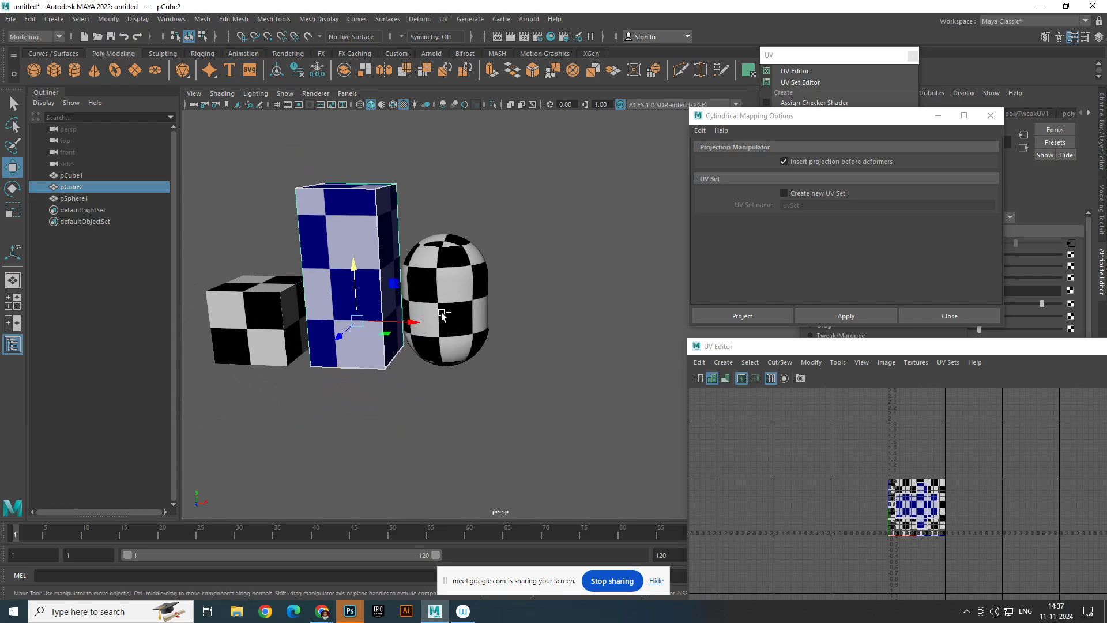
pyautogui.hotkey('ctrl', 'd')
pyautogui.moveTo(413, 321); pyautogui.dragTo(603, 324)
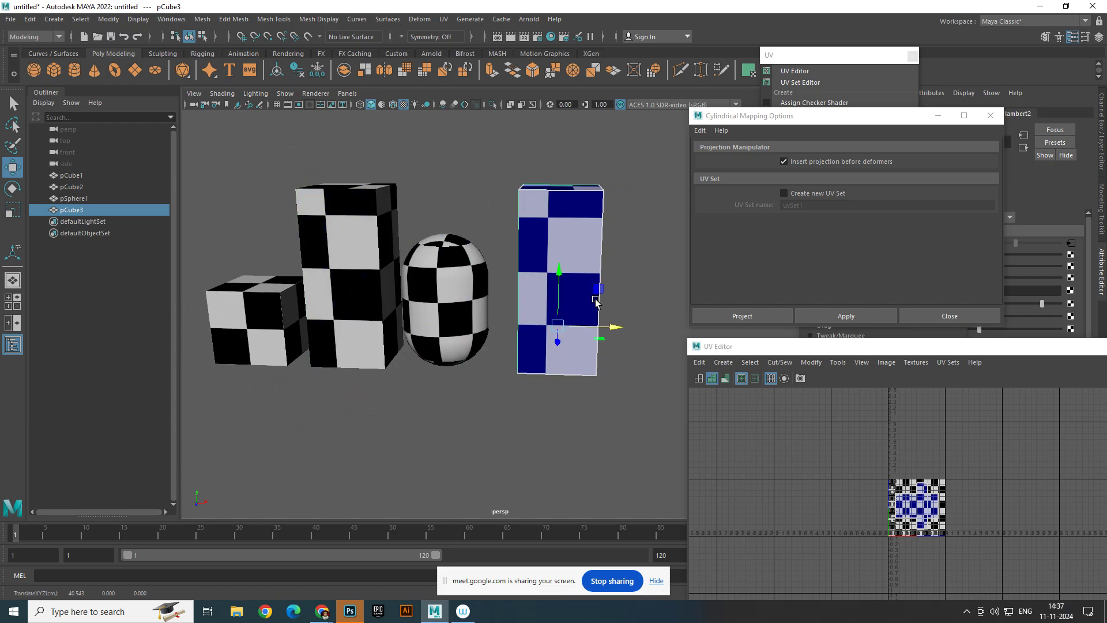
# - Add an edge loop around the copied box, raise it toward the top, and return to object mode with nothing selected
pyautogui.keyDown('alt'); pyautogui.moveTo(596, 302); pyautogui.dragTo(495, 319, button='middle'); pyautogui.keyUp('alt')
pyautogui.keyDown('alt'); pyautogui.moveTo(495, 319); pyautogui.dragTo(454, 304); pyautogui.keyUp('alt')
pyautogui.moveTo(469, 258); pyautogui.dragTo(469, 233, button='right')
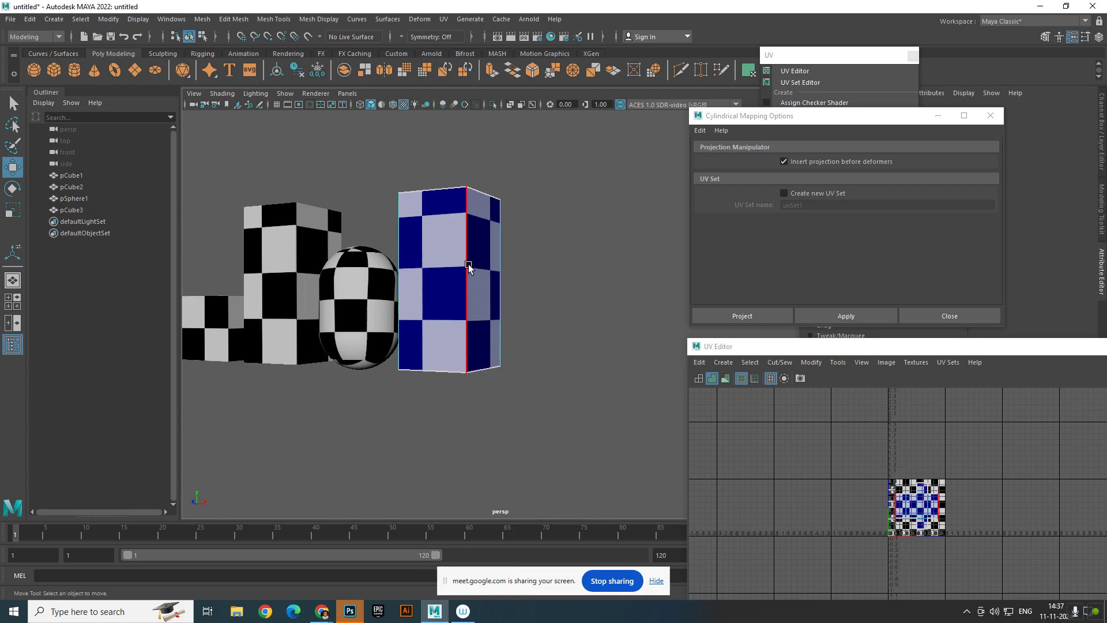
pyautogui.click(469, 265)
pyautogui.keyDown('ctrl'); pyautogui.moveTo(529, 205); pyautogui.dragTo(530, 250, button='right'); pyautogui.keyUp('ctrl')
pyautogui.moveTo(453, 232); pyautogui.dragTo(454, 201)
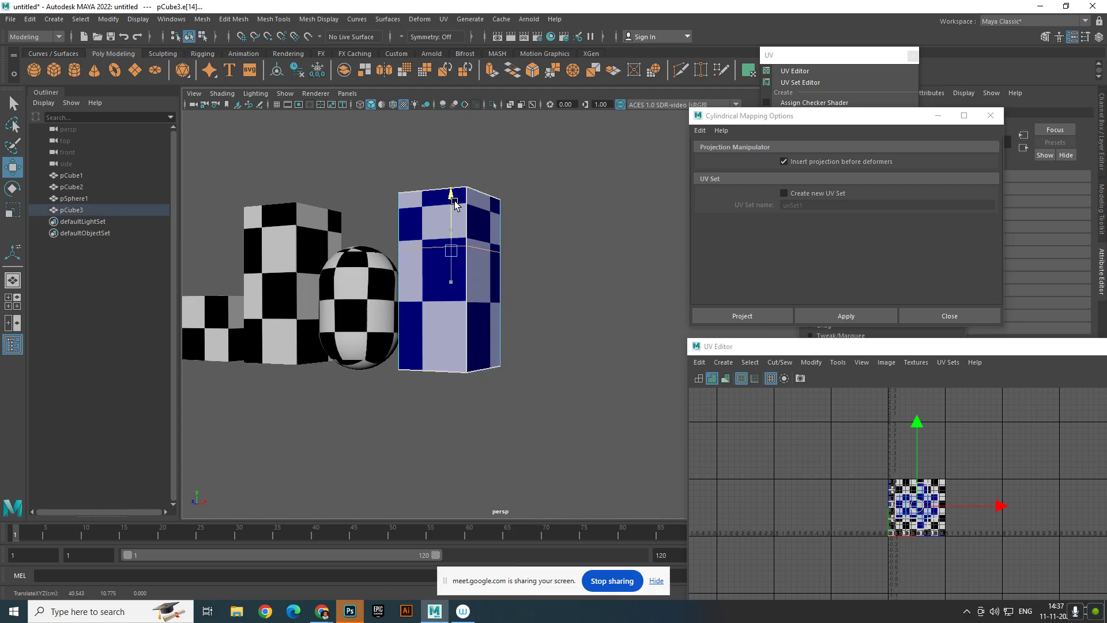
pyautogui.moveTo(497, 235); pyautogui.dragTo(529, 222, button='right')
pyautogui.click(517, 240)
pyautogui.scroll(4, 468, 203)
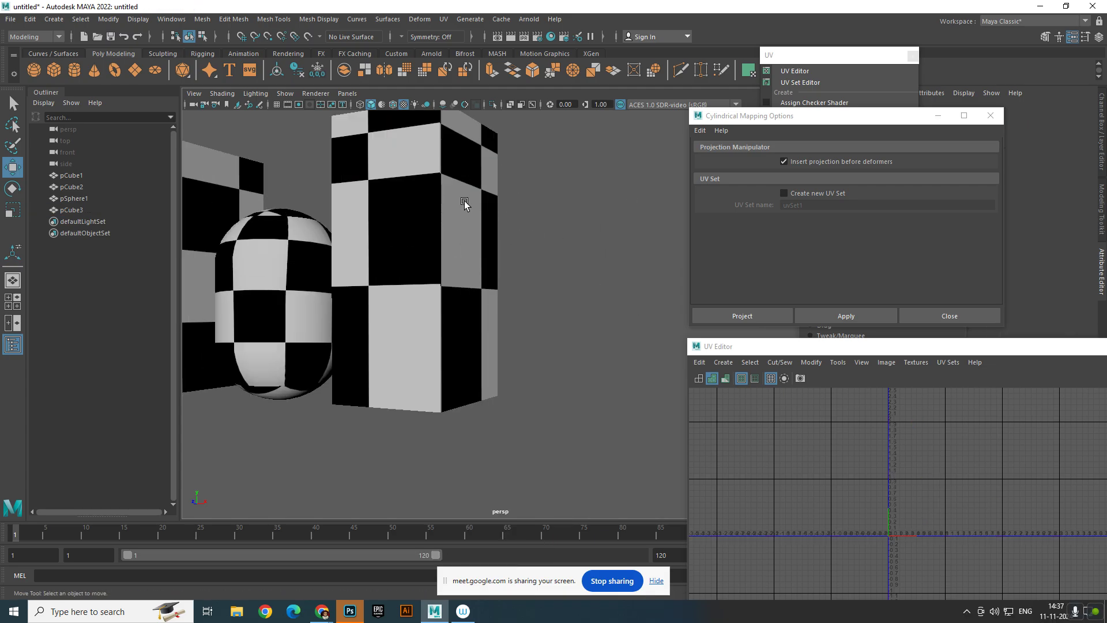
# - Extrude the two opposite upper side faces of the copied box outward to form a T shape
pyautogui.click(466, 202)
pyautogui.moveTo(478, 165); pyautogui.dragTo(479, 196, button='right')
pyautogui.doubleClick(484, 167)
pyautogui.click(484, 167)
pyautogui.keyDown('alt'); pyautogui.moveTo(484, 167); pyautogui.dragTo(536, 225); pyautogui.keyUp('alt')
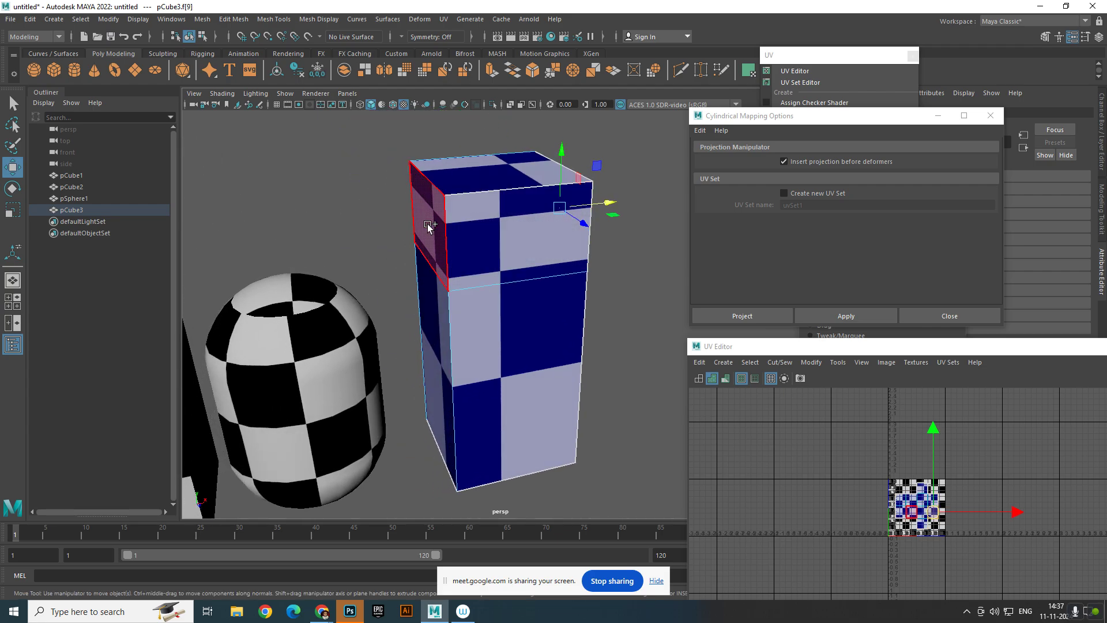
pyautogui.keyDown('shift'); pyautogui.click(428, 228); pyautogui.keyUp('shift')
pyautogui.hotkey('ctrl', 'e')
pyautogui.moveTo(375, 227); pyautogui.dragTo(281, 252)
pyautogui.moveTo(527, 246); pyautogui.dragTo(581, 230, button='right')
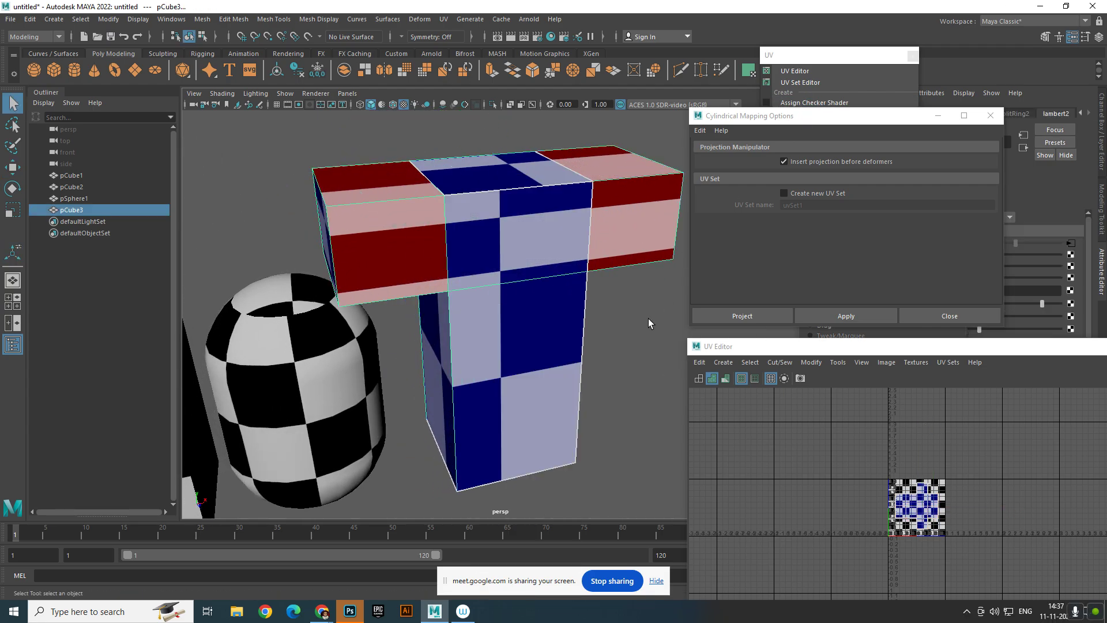
# - Select the whole T shape and move it farther along X, away from the capsule
pyautogui.click(649, 321)
pyautogui.scroll(-4, 635, 319)
pyautogui.keyDown('alt'); pyautogui.moveTo(565, 315); pyautogui.dragTo(504, 344); pyautogui.keyUp('alt')
pyautogui.click(515, 252)
pyautogui.scroll(-4, 553, 266)
pyautogui.scroll(3, 588, 327)
pyautogui.keyDown('alt'); pyautogui.moveTo(550, 290); pyautogui.dragTo(566, 321, button='middle'); pyautogui.keyUp('alt')
pyautogui.press('w')
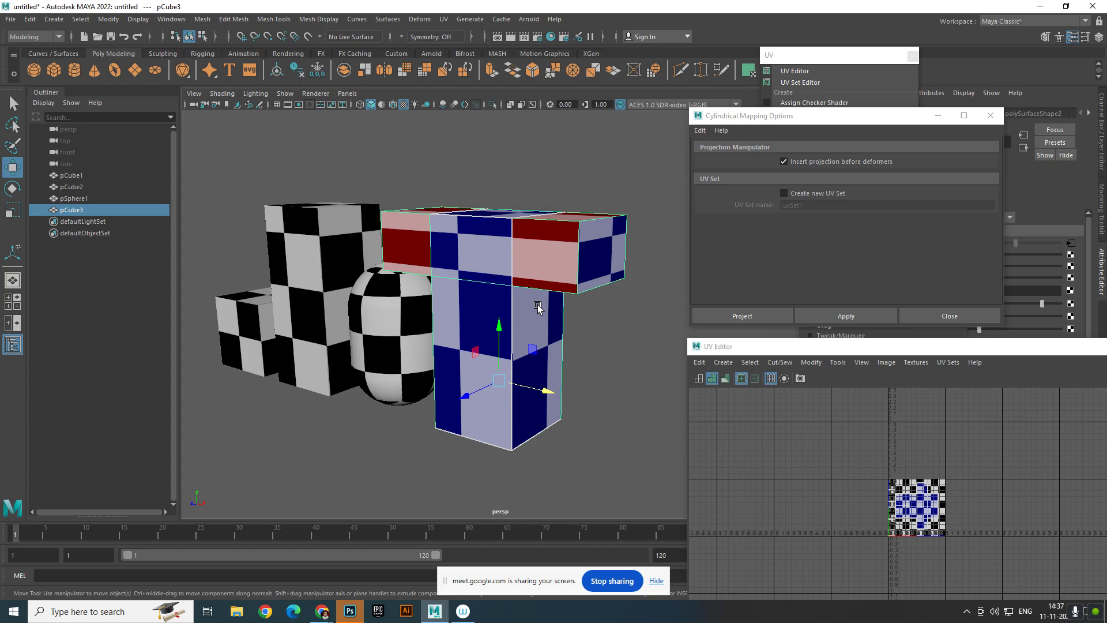
pyautogui.moveTo(551, 392); pyautogui.dragTo(680, 418)
pyautogui.scroll(-4, 581, 341)
pyautogui.keyDown('alt'); pyautogui.moveTo(581, 340); pyautogui.dragTo(499, 340, button='middle'); pyautogui.keyUp('alt')
pyautogui.scroll(4, 541, 293)
# - Select all vertices of the T's crossbar and raise them to lengthen the stem
pyautogui.moveTo(540, 260); pyautogui.dragTo(484, 258, button='right')
pyautogui.scroll(-4, 483, 260)
pyautogui.keyDown('alt'); pyautogui.moveTo(480, 260); pyautogui.dragTo(548, 254); pyautogui.keyUp('alt')
pyautogui.moveTo(395, 208); pyautogui.dragTo(687, 272)
pyautogui.moveTo(571, 201); pyautogui.dragTo(356, 285)
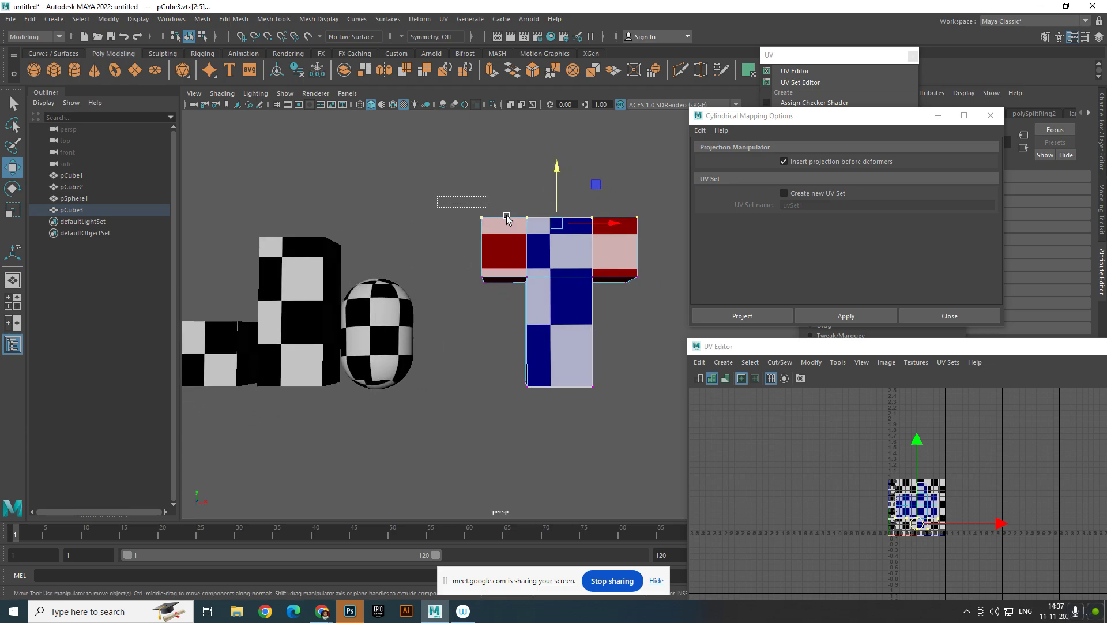
pyautogui.moveTo(506, 216); pyautogui.dragTo(697, 311)
pyautogui.moveTo(559, 199); pyautogui.dragTo(558, 151)
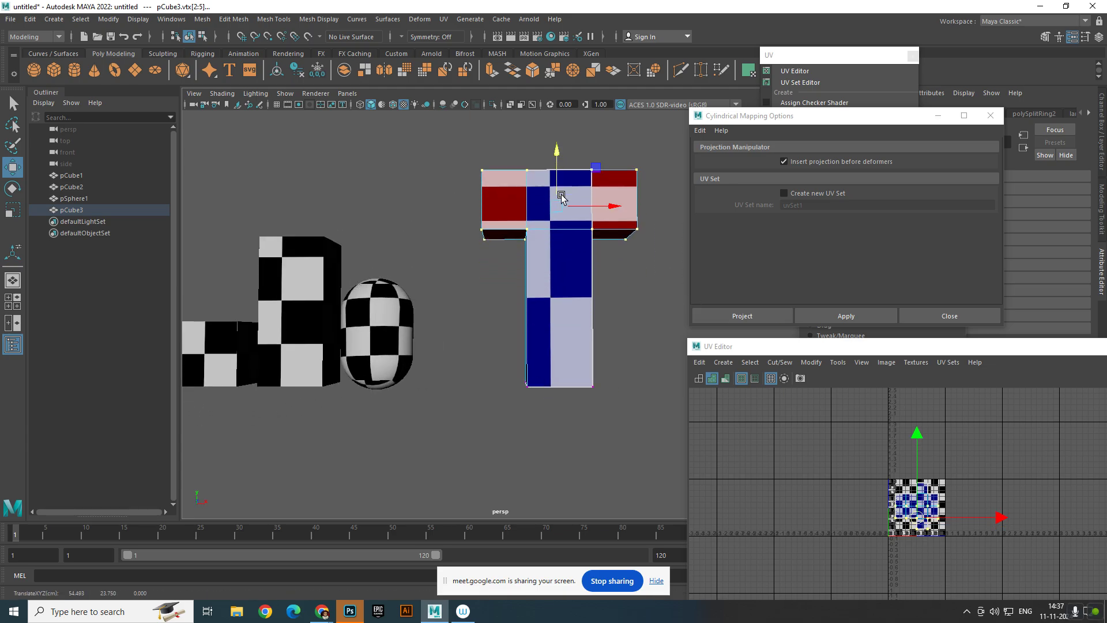
# - Return the T shape to object mode and deselect it
pyautogui.keyDown('alt'); pyautogui.moveTo(564, 196); pyautogui.dragTo(531, 308, button='middle'); pyautogui.keyUp('alt')
pyautogui.keyDown('alt'); pyautogui.moveTo(531, 308); pyautogui.dragTo(453, 323); pyautogui.keyUp('alt')
pyautogui.keyDown('alt'); pyautogui.moveTo(453, 323); pyautogui.dragTo(475, 325, button='right'); pyautogui.keyUp('alt')
pyautogui.keyDown('alt'); pyautogui.moveTo(475, 325); pyautogui.dragTo(489, 292, button='middle'); pyautogui.keyUp('alt')
pyautogui.press('e')
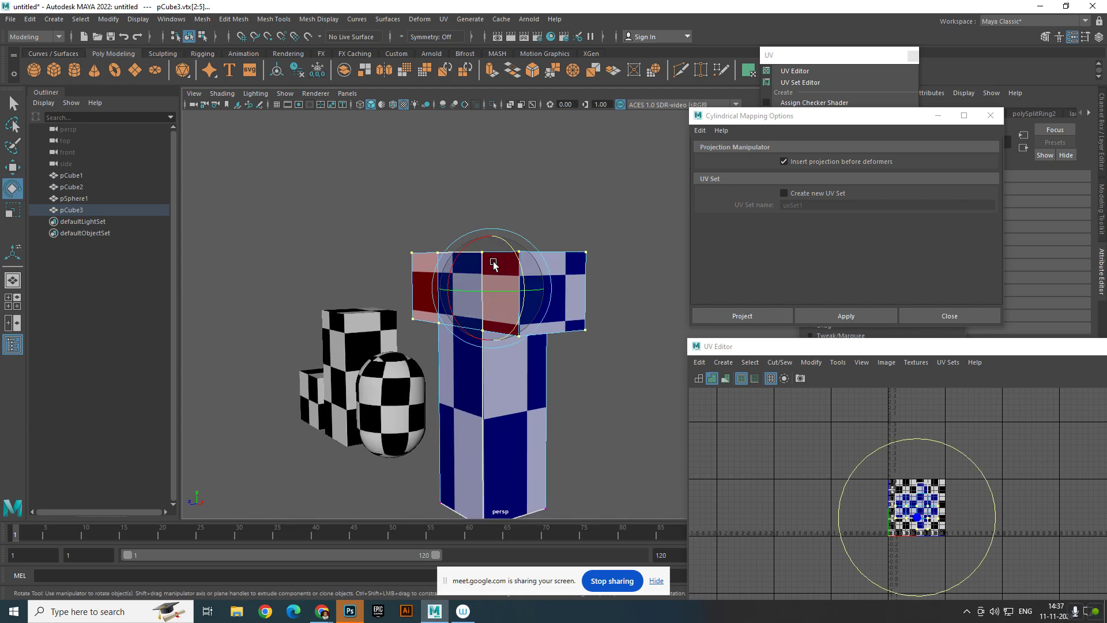
pyautogui.press('r')
pyautogui.moveTo(492, 234); pyautogui.dragTo(492, 239)
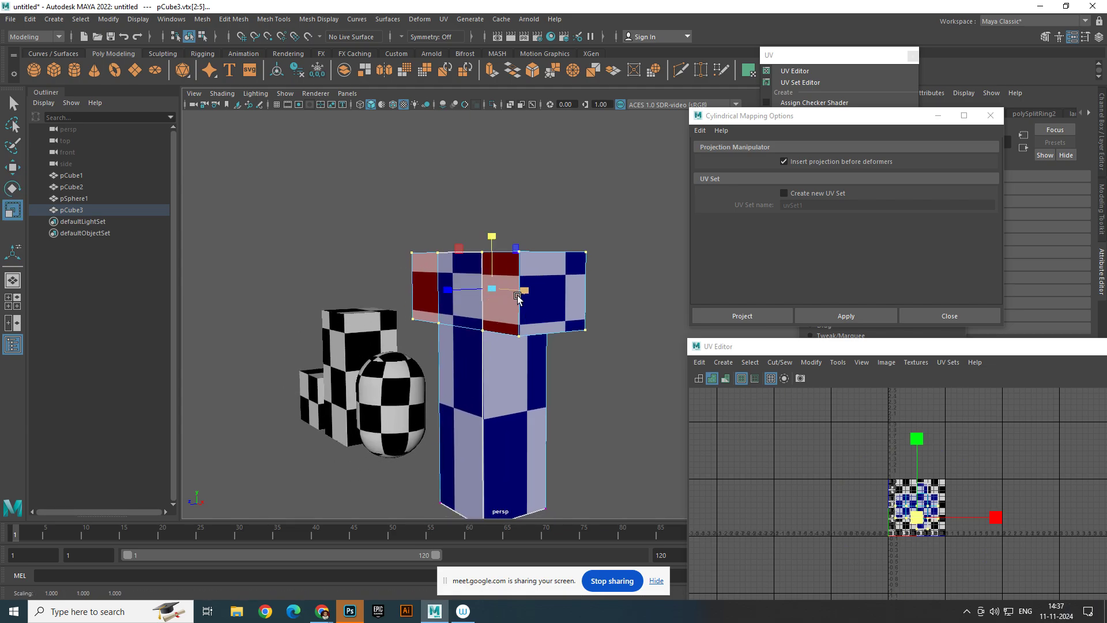
pyautogui.moveTo(520, 295); pyautogui.dragTo(642, 201, button='right')
pyautogui.click(635, 204)
# - Select all the front and back faces of the T shape
pyautogui.scroll(-5, 606, 268)
pyautogui.keyDown('alt'); pyautogui.moveTo(579, 290); pyautogui.dragTo(647, 266); pyautogui.keyUp('alt')
pyautogui.click(475, 300)
pyautogui.scroll(4, 649, 268)
pyautogui.keyDown('alt'); pyautogui.moveTo(648, 267); pyautogui.dragTo(593, 292, button='middle'); pyautogui.keyUp('alt')
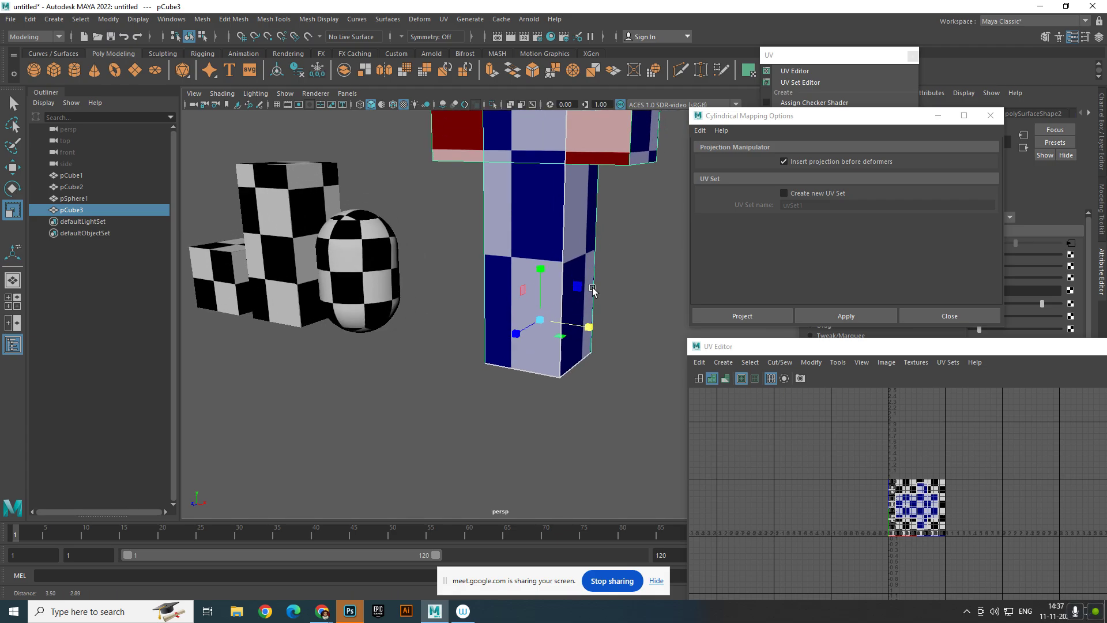
pyautogui.scroll(-2, 593, 291)
pyautogui.keyDown('alt'); pyautogui.moveTo(594, 292); pyautogui.dragTo(591, 341); pyautogui.keyUp('alt')
pyautogui.scroll(2, 588, 334)
pyautogui.moveTo(542, 209); pyautogui.dragTo(507, 185, button='right')
pyautogui.click(463, 283)
pyautogui.keyDown('alt'); pyautogui.moveTo(463, 284); pyautogui.dragTo(304, 304); pyautogui.keyUp('alt')
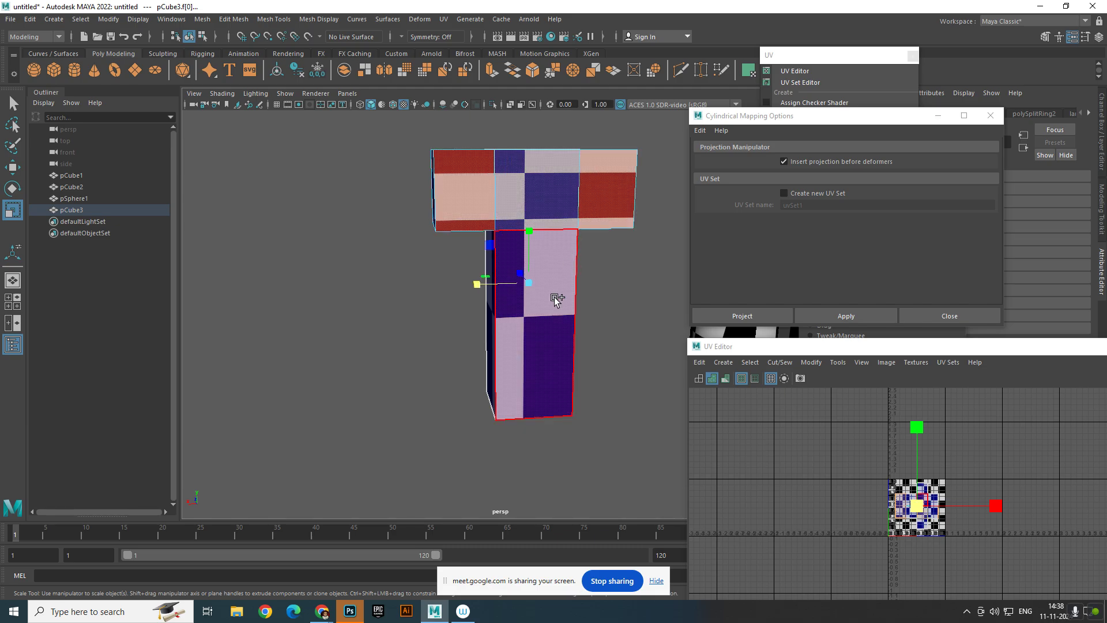
pyautogui.keyDown('alt'); pyautogui.moveTo(512, 317); pyautogui.dragTo(680, 255); pyautogui.keyUp('alt')
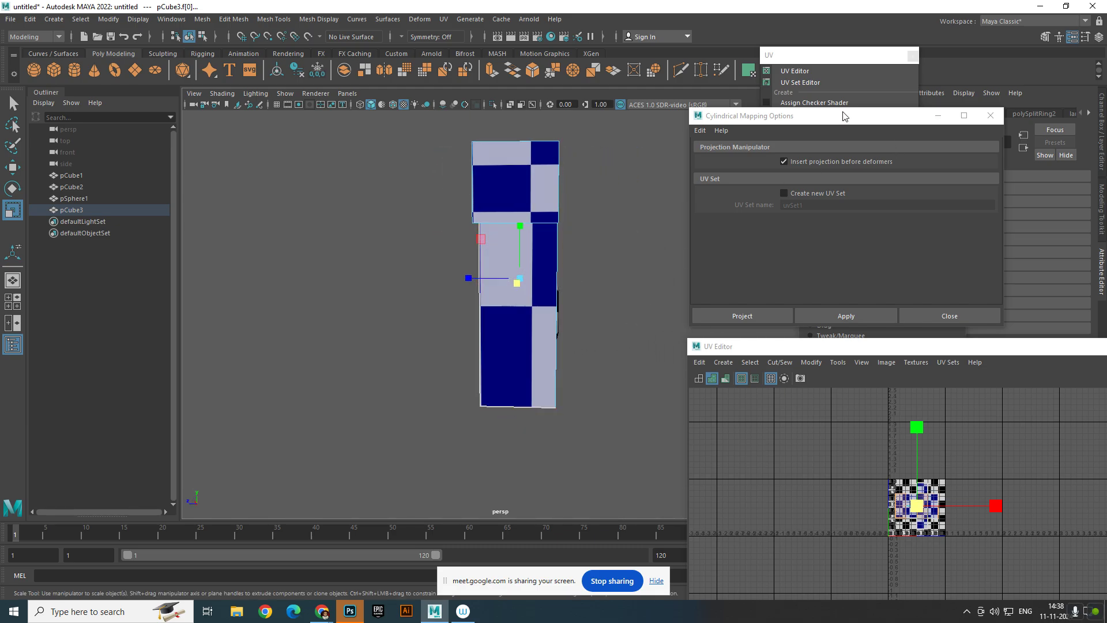
# - Apply planar mapping fitted to the bounding box on the selected T faces, first from the Y axis and again from the Z axis
pyautogui.moveTo(843, 115); pyautogui.dragTo(854, 394)
pyautogui.keyDown('alt'); pyautogui.moveTo(471, 214); pyautogui.dragTo(625, 211); pyautogui.keyUp('alt')
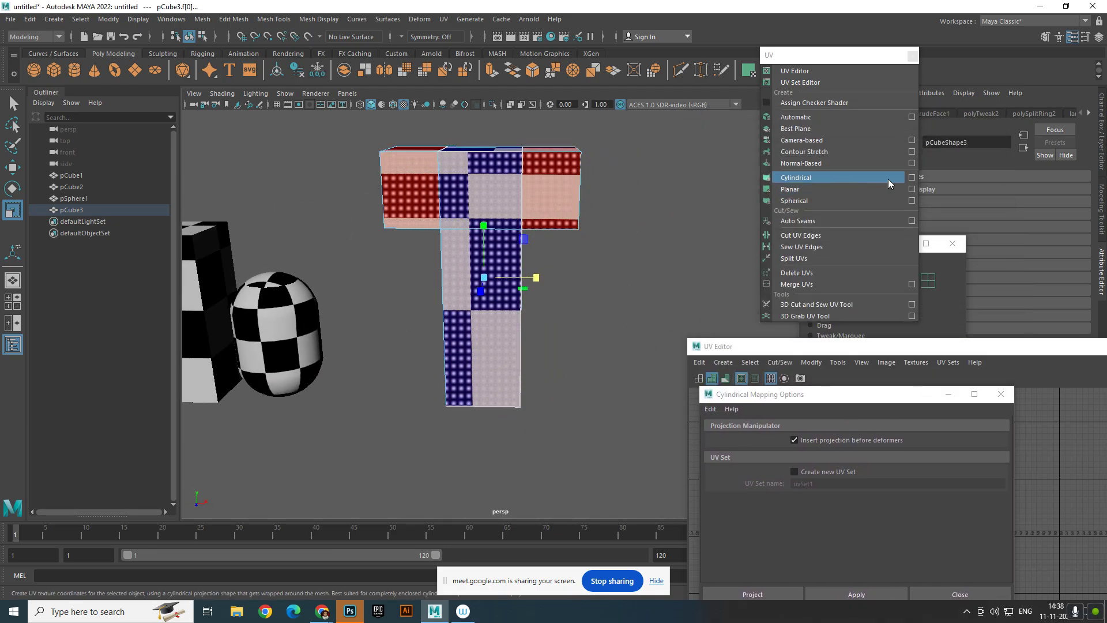
pyautogui.click(911, 189)
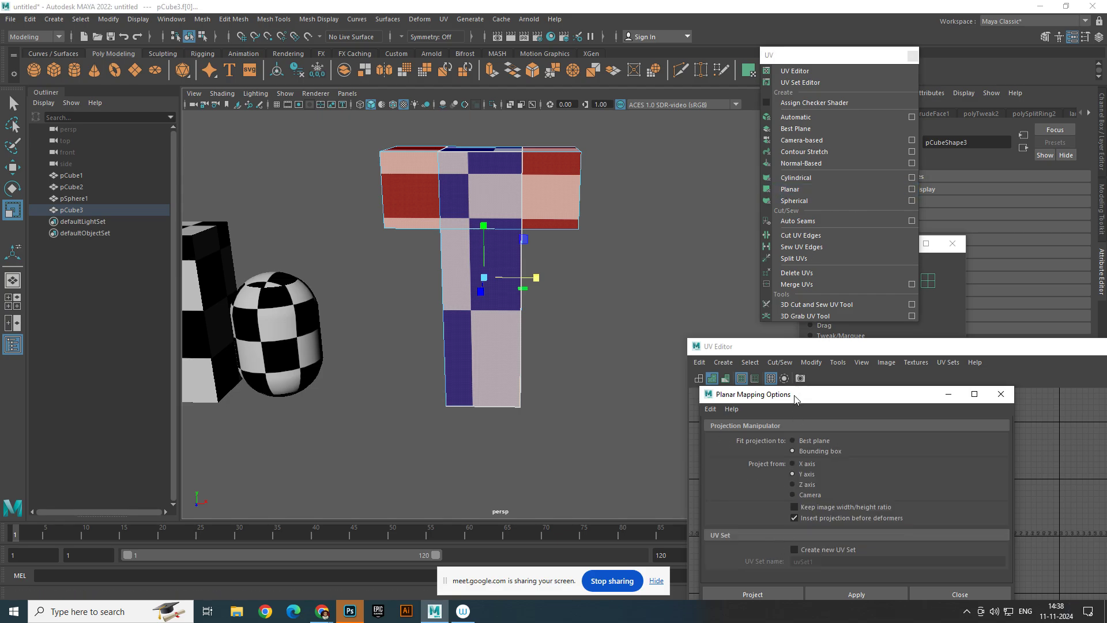
pyautogui.moveTo(796, 398); pyautogui.dragTo(781, 179)
pyautogui.click(843, 377)
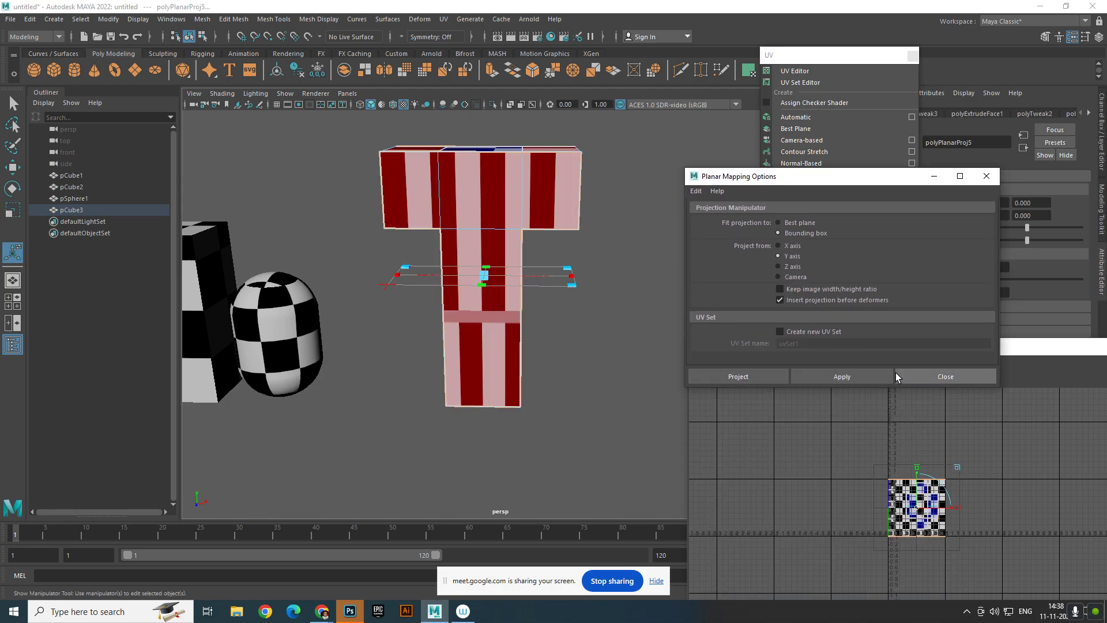
pyautogui.click(841, 377)
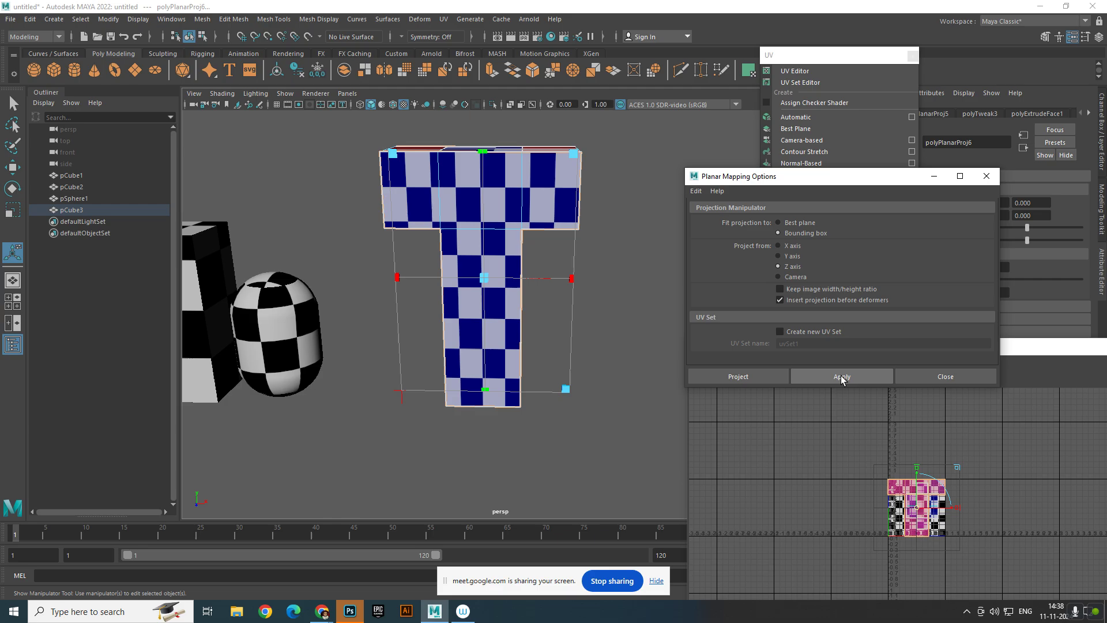
# - Move the projected T-shaped UVs out of the 0 to 1 tile and clear the selection
pyautogui.scroll(-2, 942, 489)
pyautogui.moveTo(923, 505); pyautogui.dragTo(1043, 511)
pyautogui.click(1000, 461)
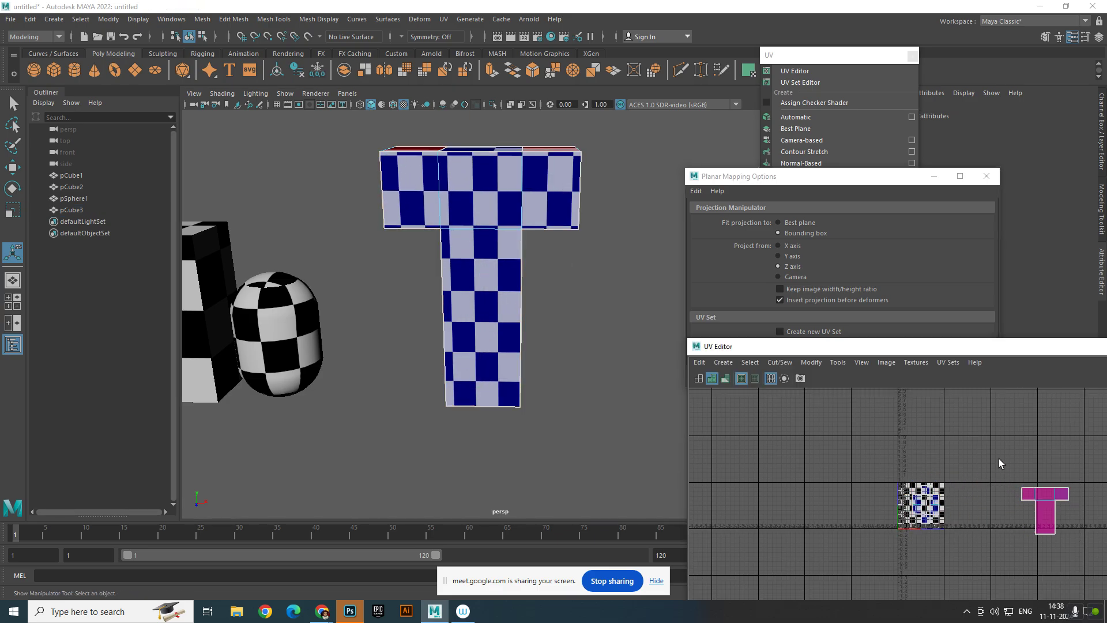
# - Select one of the two overlapping T UV shells and move it sideways beside the other
pyautogui.keyDown('alt'); pyautogui.moveTo(999, 461); pyautogui.dragTo(836, 426, button='middle'); pyautogui.keyUp('alt')
pyautogui.scroll(3, 836, 427)
pyautogui.scroll(2, 911, 490)
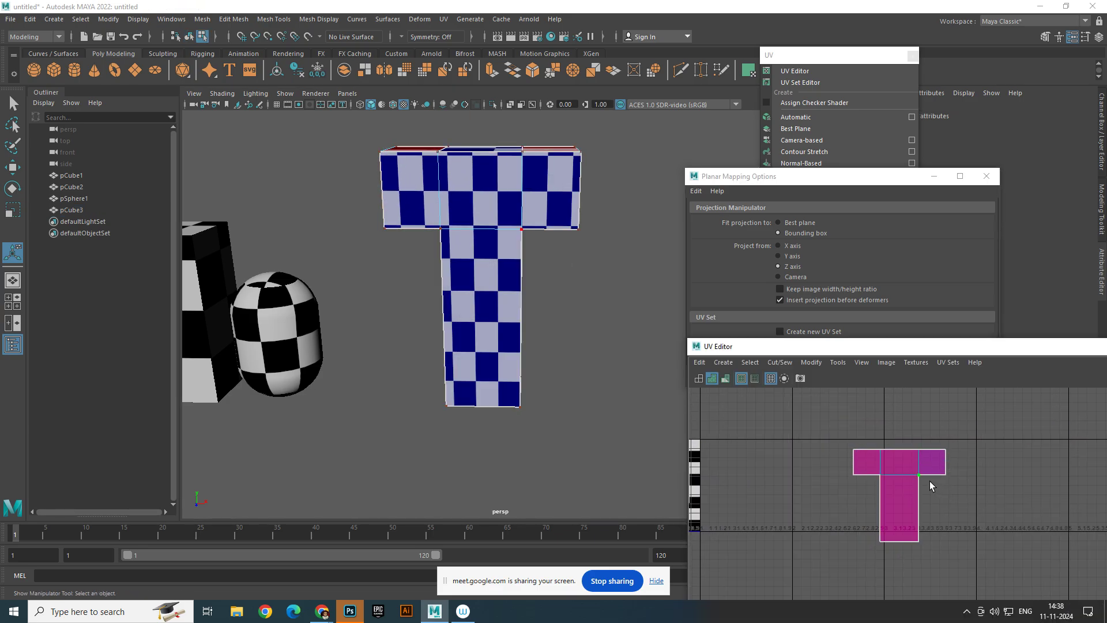
pyautogui.rightClick(906, 471)
pyautogui.rightClick(906, 472)
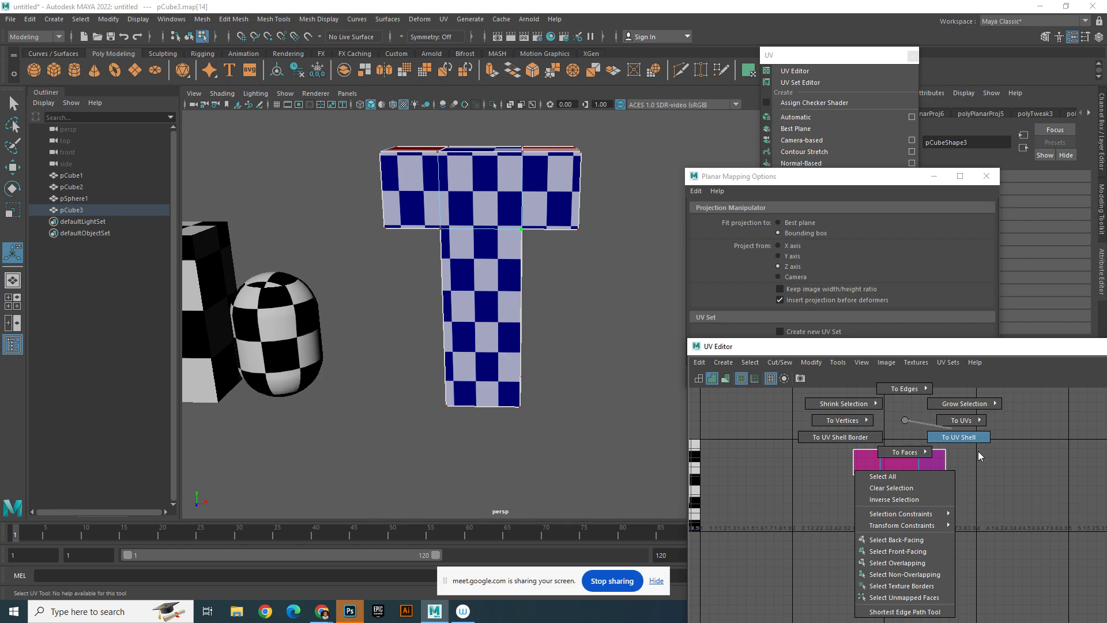
pyautogui.moveTo(979, 456); pyautogui.dragTo(977, 456, button='right')
pyautogui.moveTo(985, 495); pyautogui.dragTo(1083, 495)
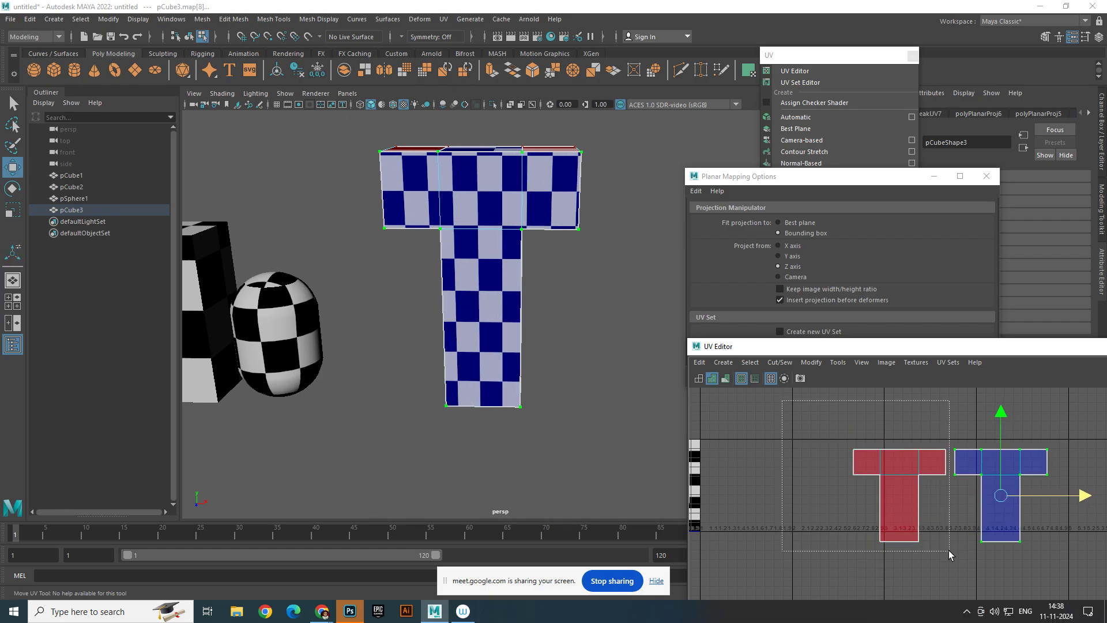
# - Flip the reversed red T shell and clear the UV selection
pyautogui.moveTo(950, 555); pyautogui.dragTo(950, 554)
pyautogui.click(811, 362)
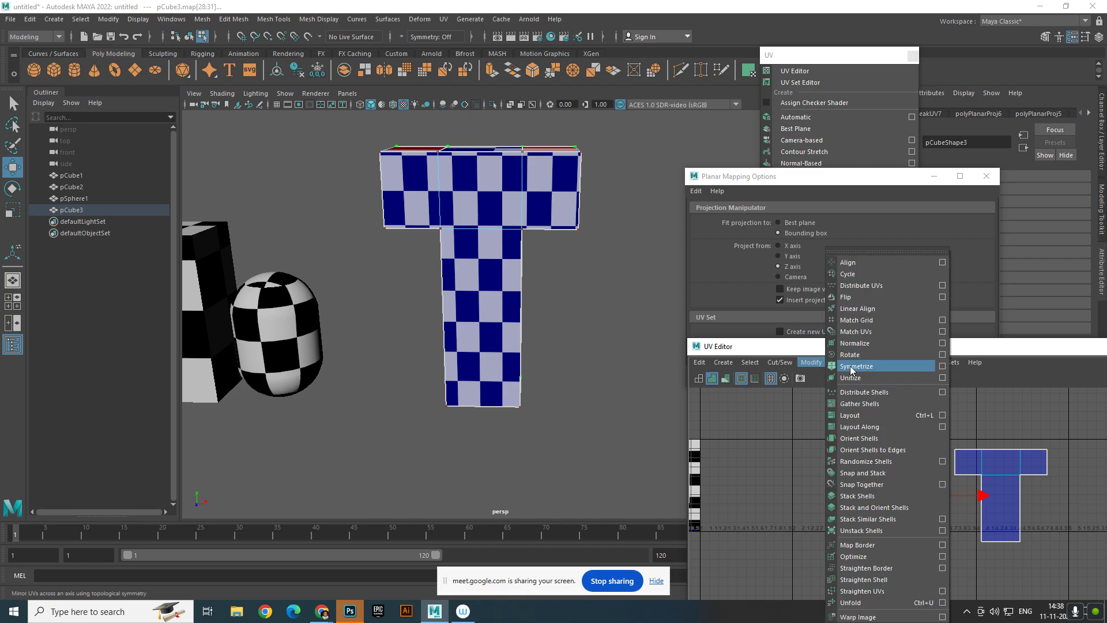
pyautogui.click(848, 305)
pyautogui.click(822, 452)
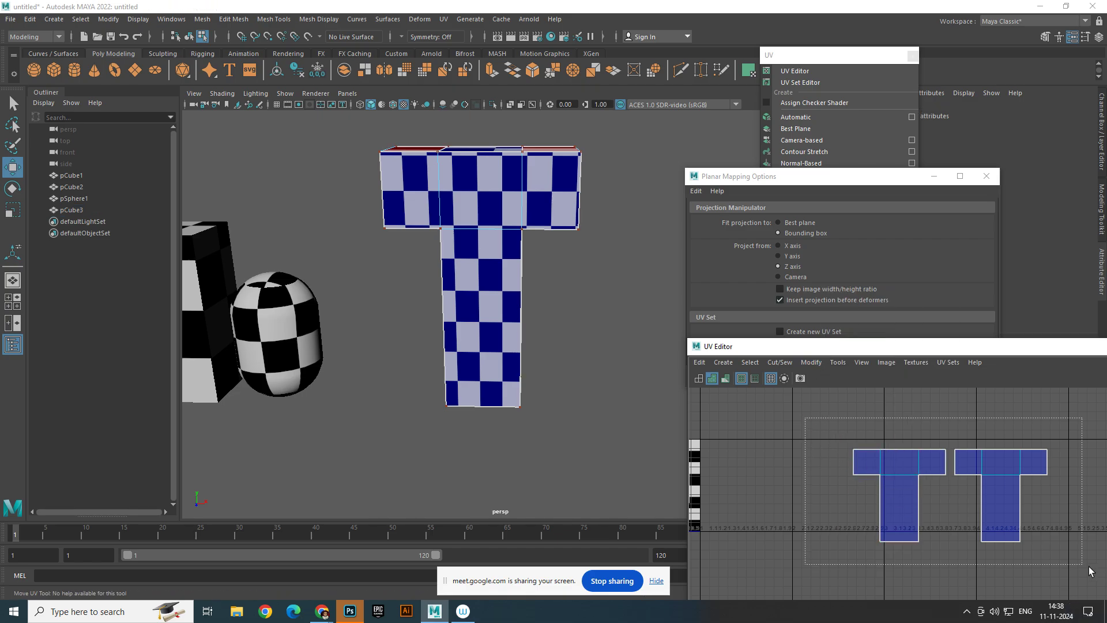
# - Select both T shells and unfold them
pyautogui.moveTo(1089, 566); pyautogui.dragTo(1088, 566)
pyautogui.keyDown('shift'); pyautogui.rightClick(997, 443); pyautogui.keyUp('shift')
pyautogui.keyDown('shift'); pyautogui.moveTo(959, 388); pyautogui.dragTo(942, 439, button='right'); pyautogui.keyUp('shift')
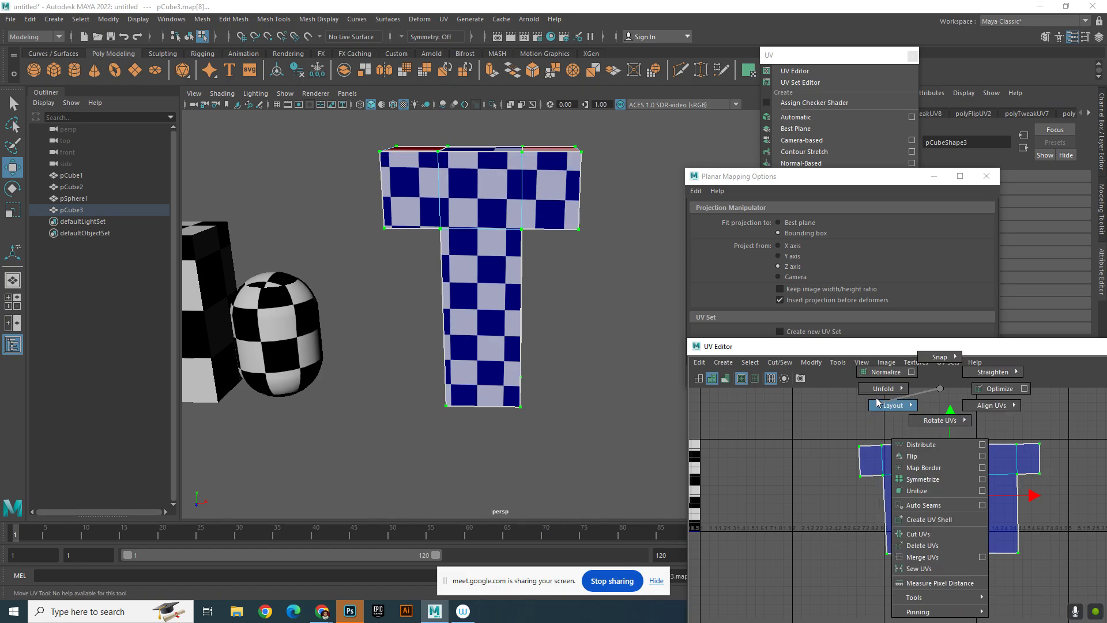
pyautogui.keyDown('shift'); pyautogui.moveTo(878, 402); pyautogui.dragTo(879, 404, button='right'); pyautogui.keyUp('shift')
# - Enlarge the view of the flipped T shell, rotate it upright, and raise its top edge to the tile line
pyautogui.moveTo(815, 415); pyautogui.dragTo(887, 515)
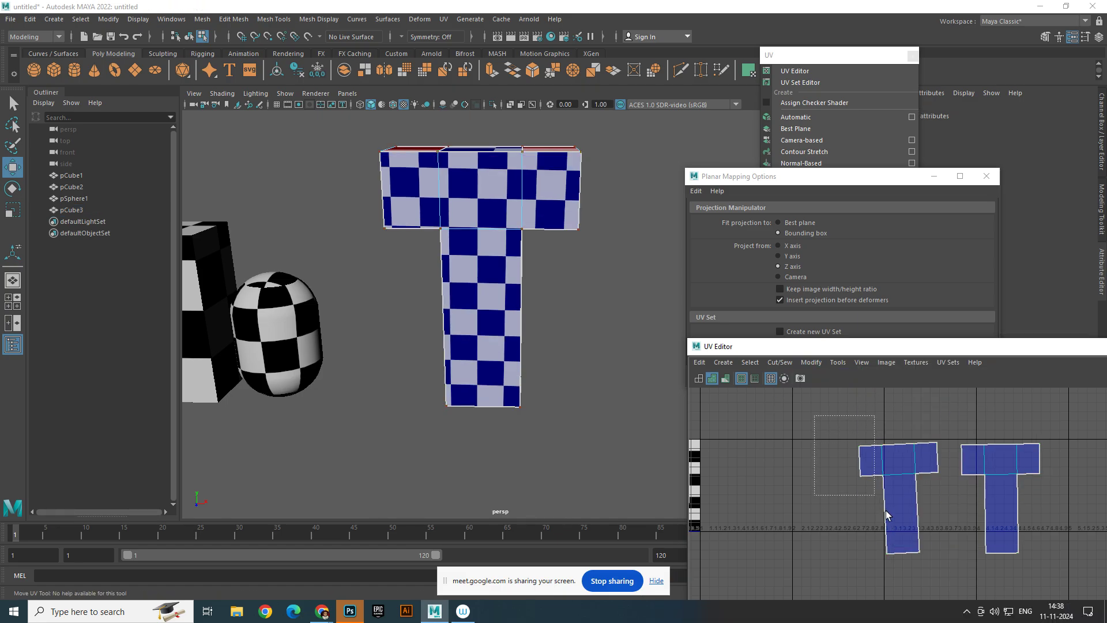
pyautogui.moveTo(941, 577); pyautogui.dragTo(940, 576)
pyautogui.moveTo(916, 349); pyautogui.dragTo(815, 166)
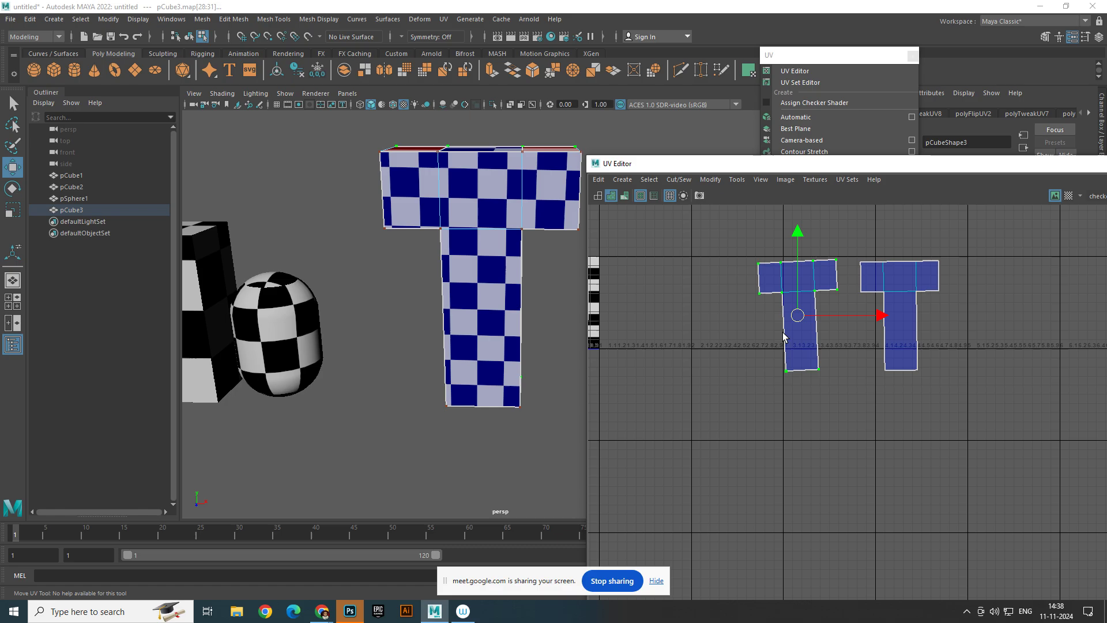
pyautogui.scroll(5, 784, 323)
pyautogui.scroll(4, 808, 357)
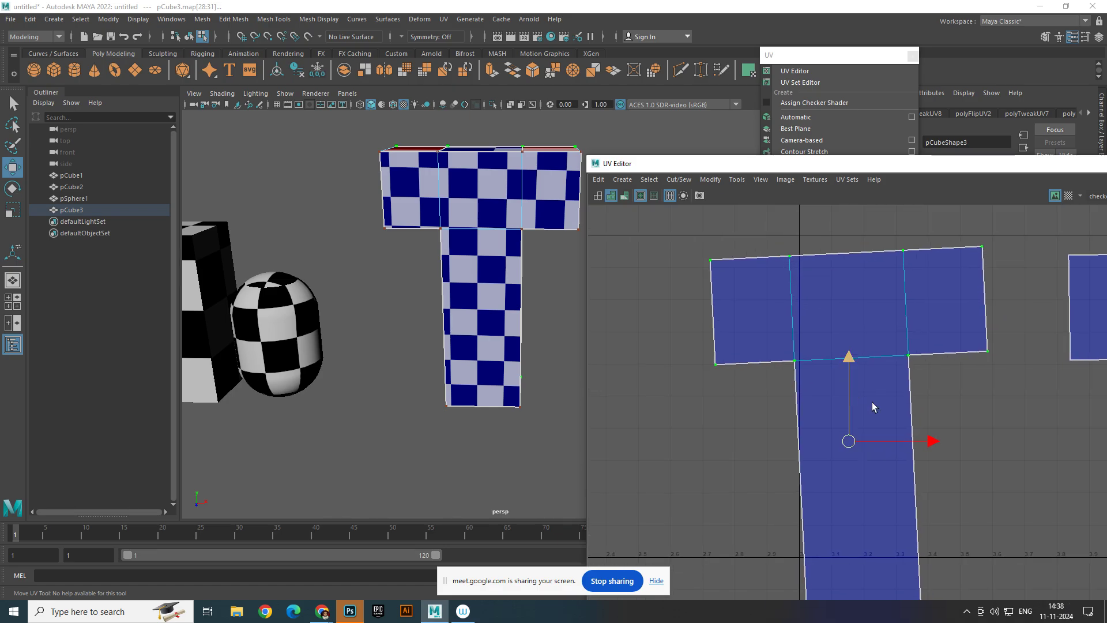
pyautogui.press('e')
pyautogui.moveTo(921, 410); pyautogui.dragTo(924, 414)
pyautogui.press('w')
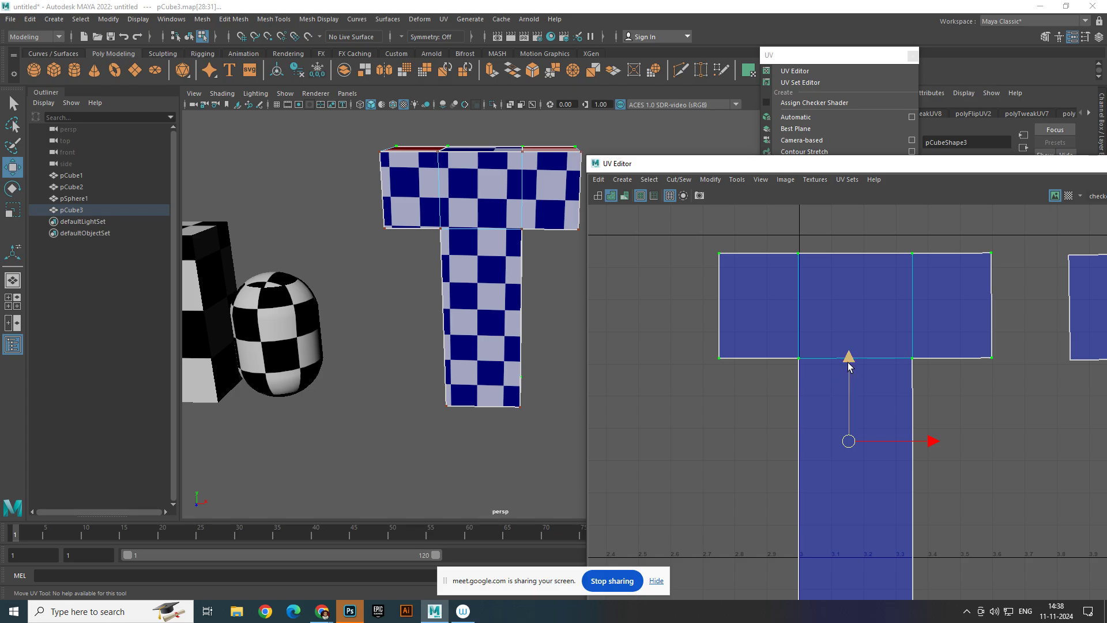
pyautogui.moveTo(848, 367); pyautogui.dragTo(848, 343)
# - Select the second T shell, raise its top edge to the tile line, rotate it upright and clear the selection
pyautogui.scroll(-3, 848, 344)
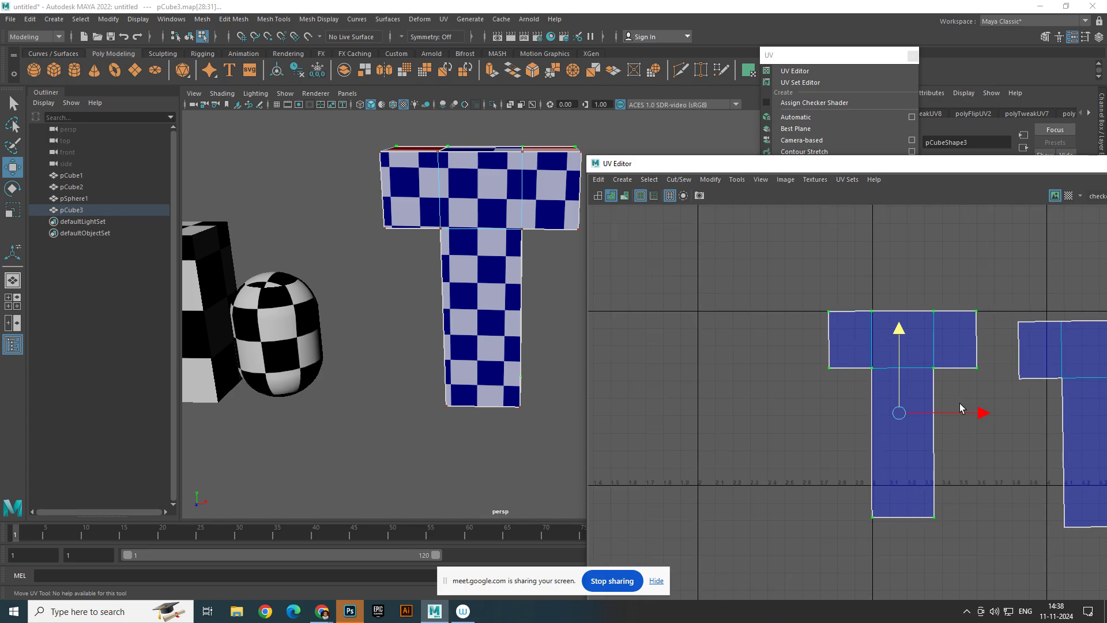
pyautogui.moveTo(926, 333); pyautogui.dragTo(1063, 518)
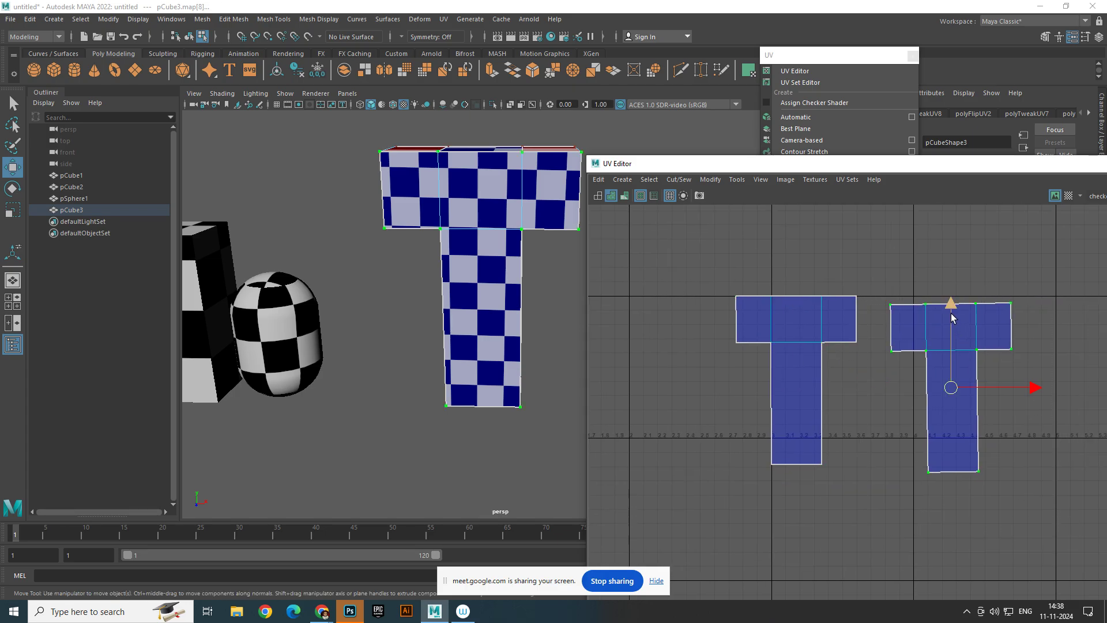
pyautogui.moveTo(951, 317); pyautogui.dragTo(951, 310)
pyautogui.scroll(3, 949, 312)
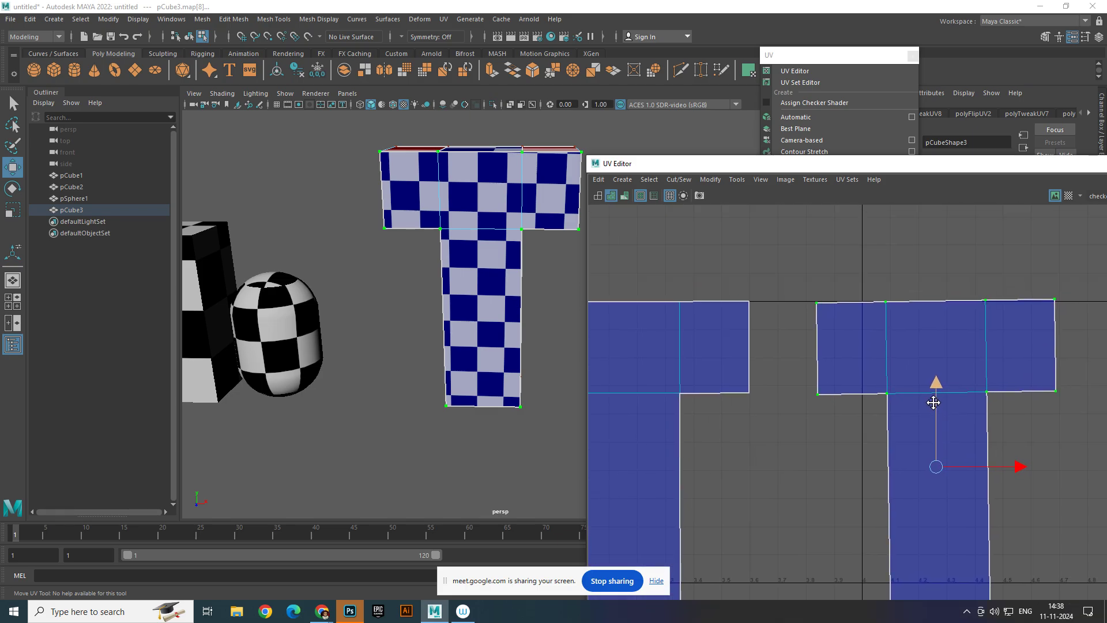
pyautogui.keyDown('alt'); pyautogui.moveTo(933, 402); pyautogui.dragTo(930, 411, button='middle'); pyautogui.keyUp('alt')
pyautogui.press('e')
pyautogui.moveTo(1002, 450); pyautogui.dragTo(997, 453)
pyautogui.scroll(-2, 996, 453)
pyautogui.scroll(-1, 996, 450)
pyautogui.click(870, 503)
pyautogui.scroll(-5, 869, 495)
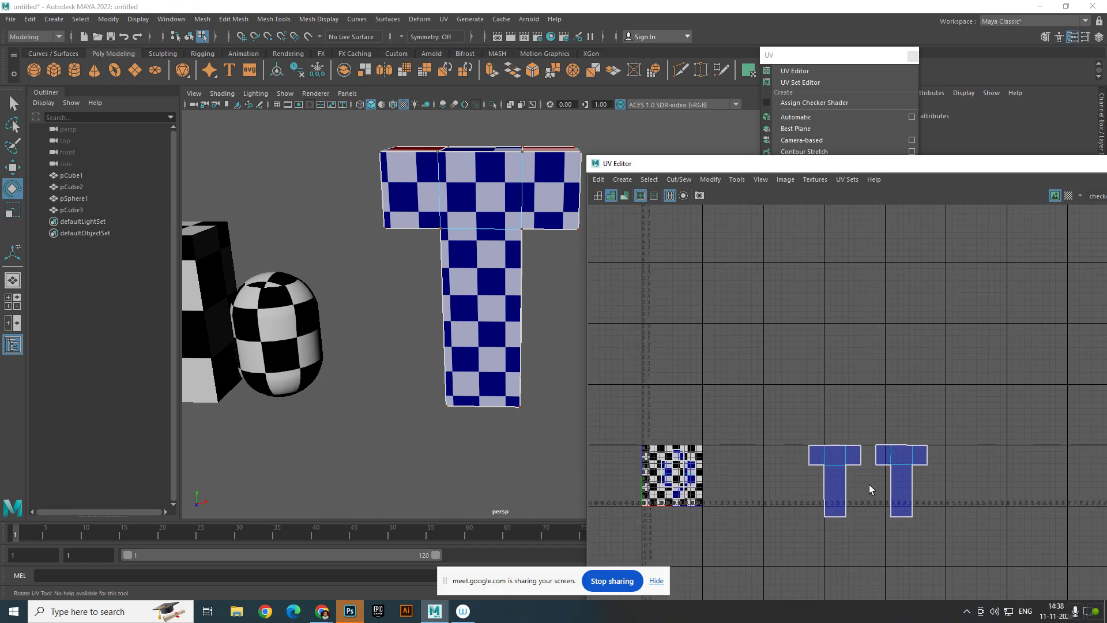
# - Select all the side faces running around the thickness of the T mesh
pyautogui.scroll(2, 869, 485)
pyautogui.moveTo(477, 258); pyautogui.dragTo(534, 241, button='right')
pyautogui.click(555, 297)
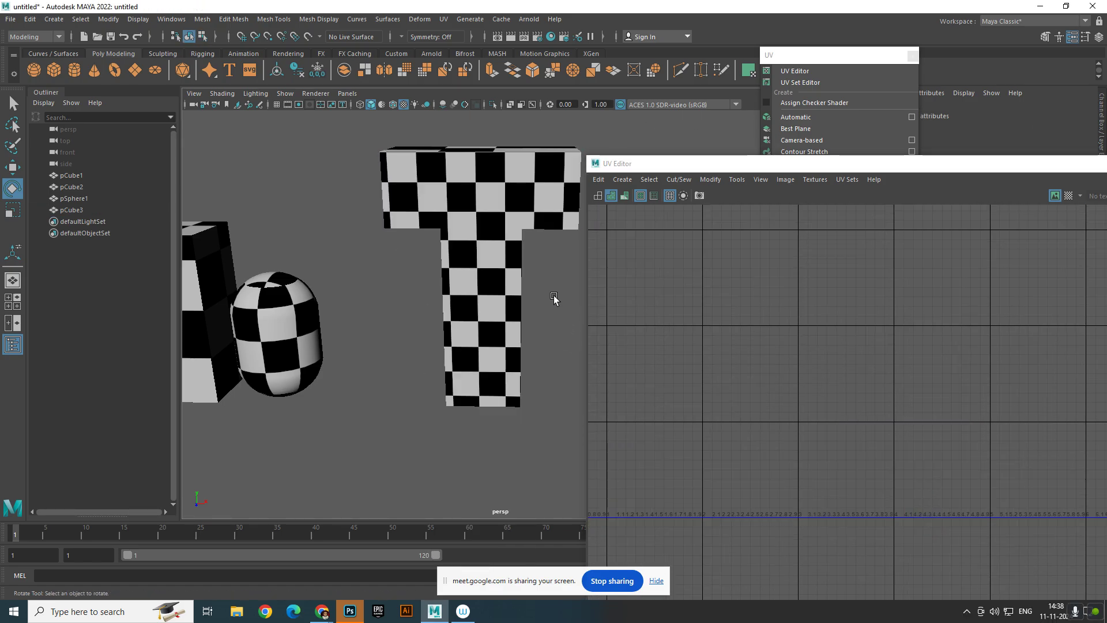
pyautogui.keyDown('alt'); pyautogui.moveTo(545, 245); pyautogui.dragTo(495, 202); pyautogui.keyUp('alt')
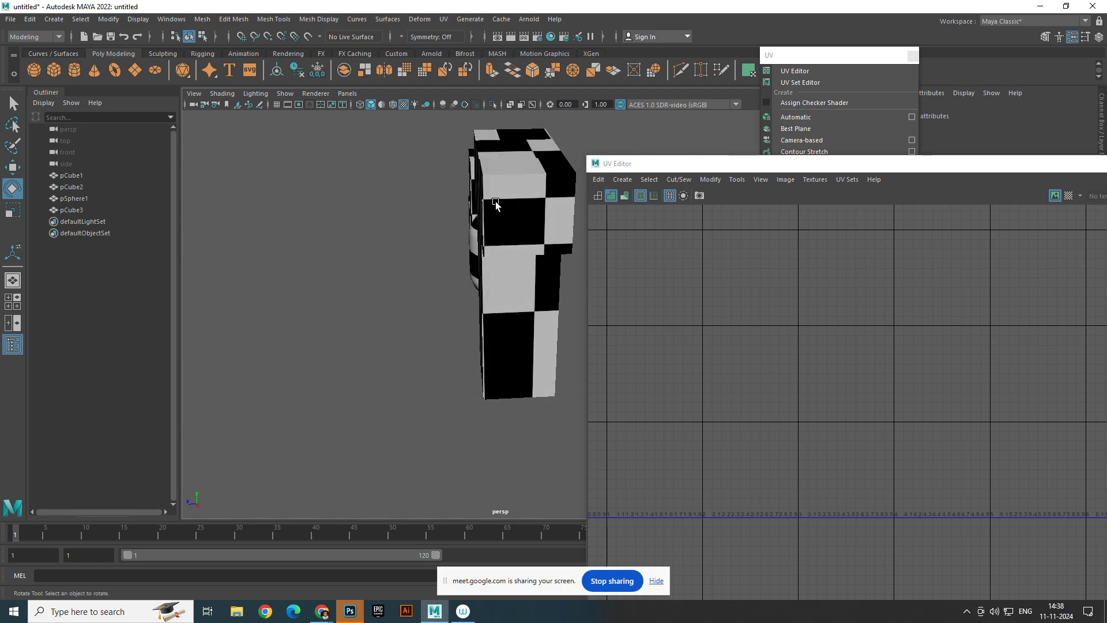
pyautogui.click(532, 181)
pyautogui.moveTo(532, 181); pyautogui.dragTo(530, 216, button='right')
pyautogui.keyDown('alt'); pyautogui.moveTo(531, 217); pyautogui.dragTo(448, 288); pyautogui.keyUp('alt')
pyautogui.click(443, 294)
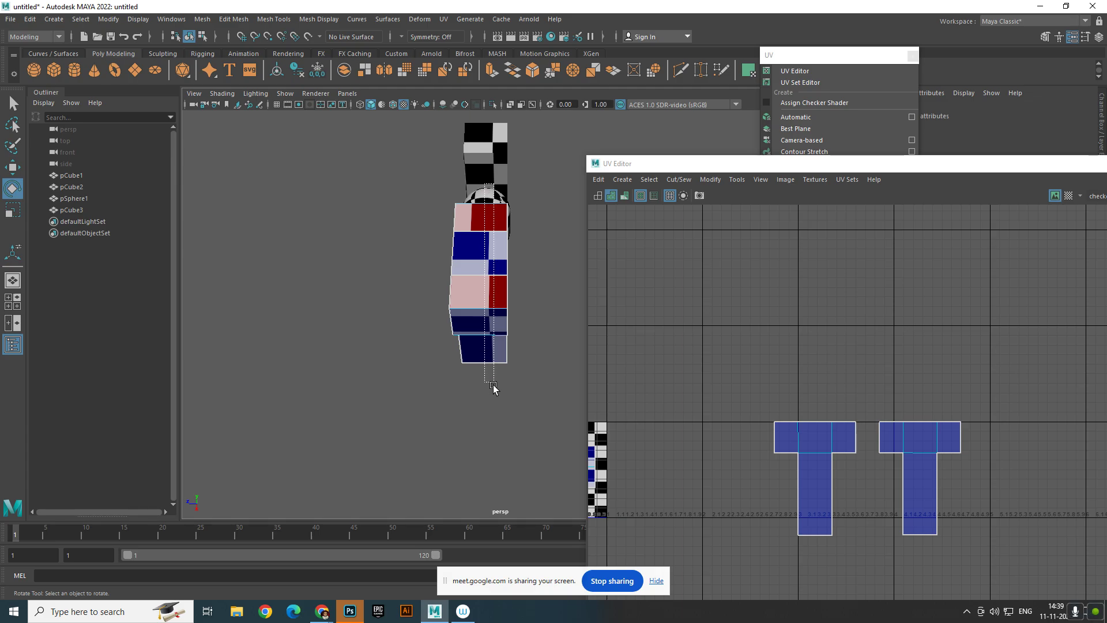
pyautogui.moveTo(493, 384); pyautogui.dragTo(530, 377)
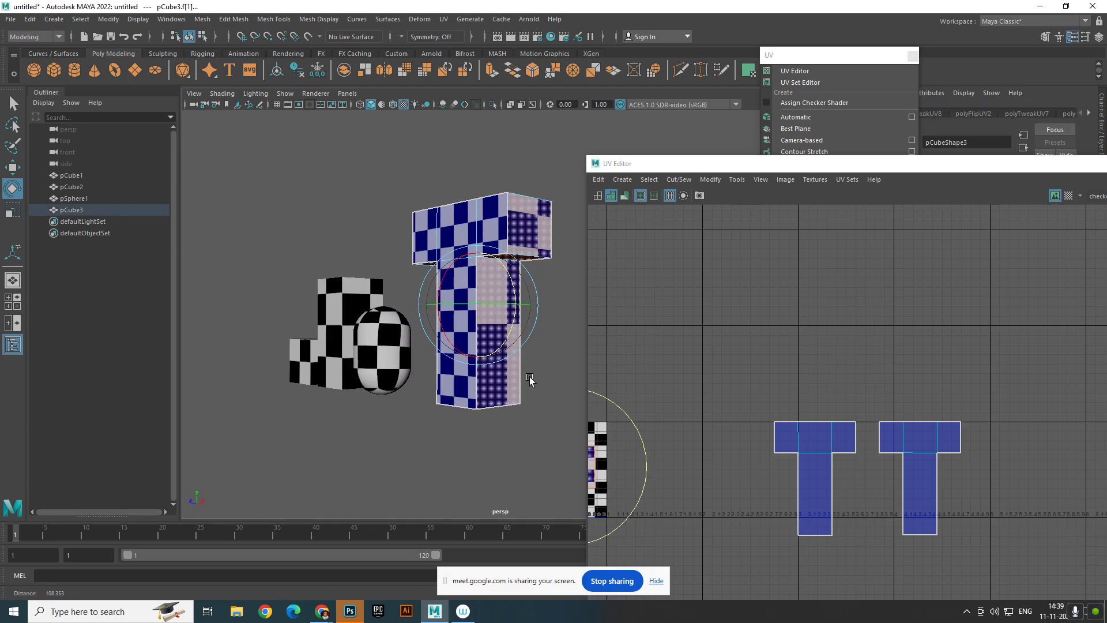
pyautogui.scroll(1, 530, 377)
# - Apply a planar projection from the Y axis, fitted to the bounding box, to the T's side faces
pyautogui.press('w')
pyautogui.scroll(-5, 721, 389)
pyautogui.scroll(5, 753, 397)
pyautogui.keyDown('alt'); pyautogui.moveTo(754, 396); pyautogui.dragTo(844, 357, button='middle'); pyautogui.keyUp('alt')
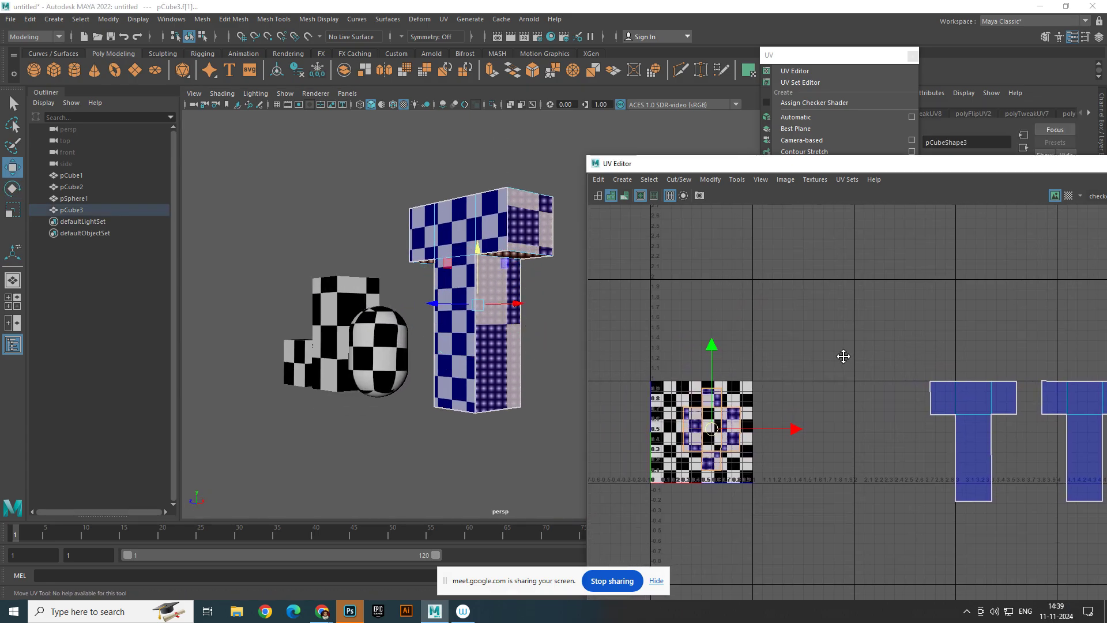
pyautogui.scroll(5, 491, 355)
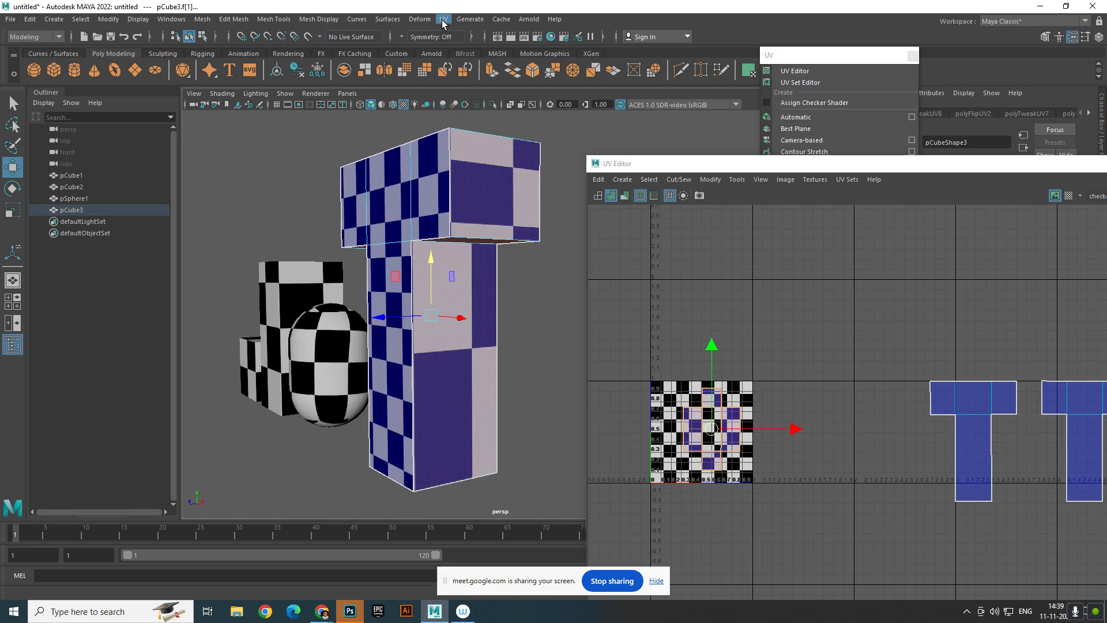
pyautogui.click(444, 21)
pyautogui.click(564, 156)
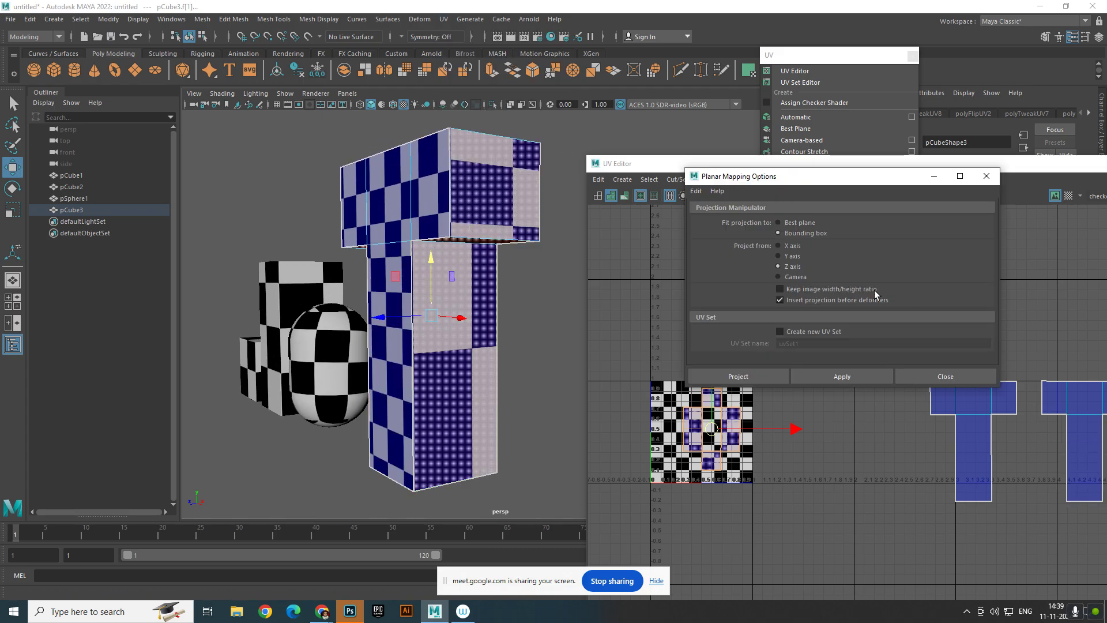
pyautogui.click(798, 257)
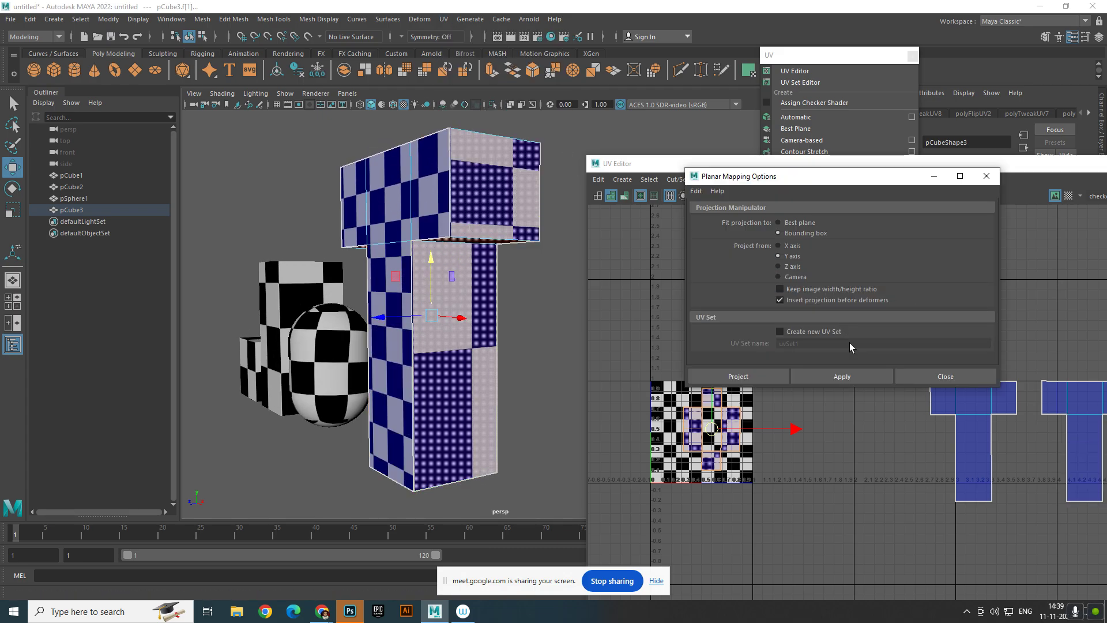
pyautogui.click(857, 374)
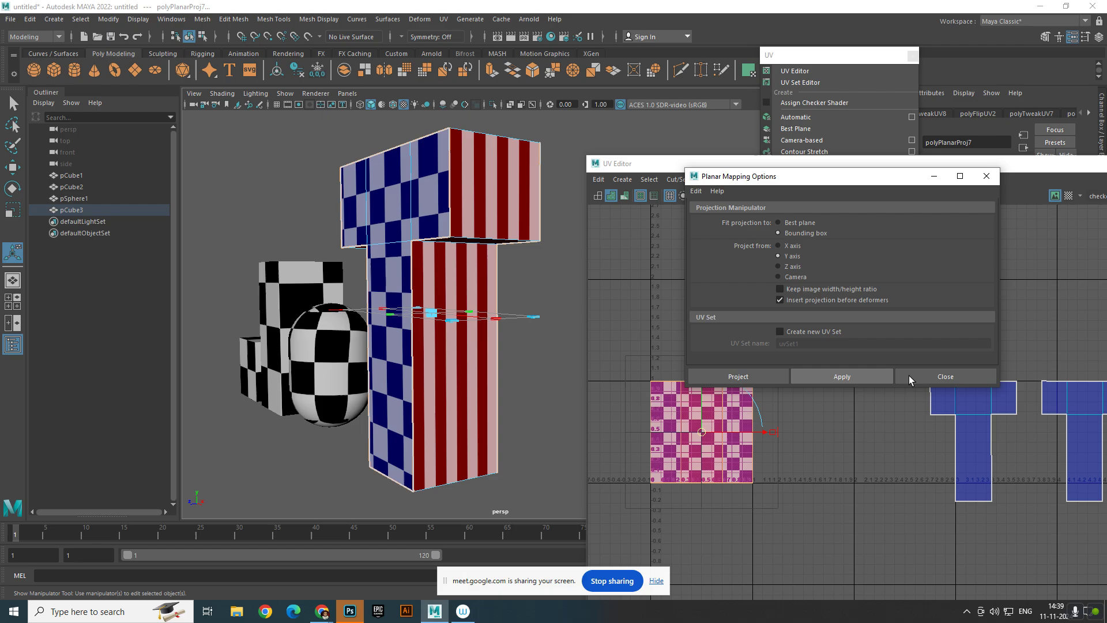
pyautogui.click(943, 377)
# - Cut the UVs along the bottom edge of the T's stem and unfold the side-face shell
pyautogui.press('q')
pyautogui.click(451, 483)
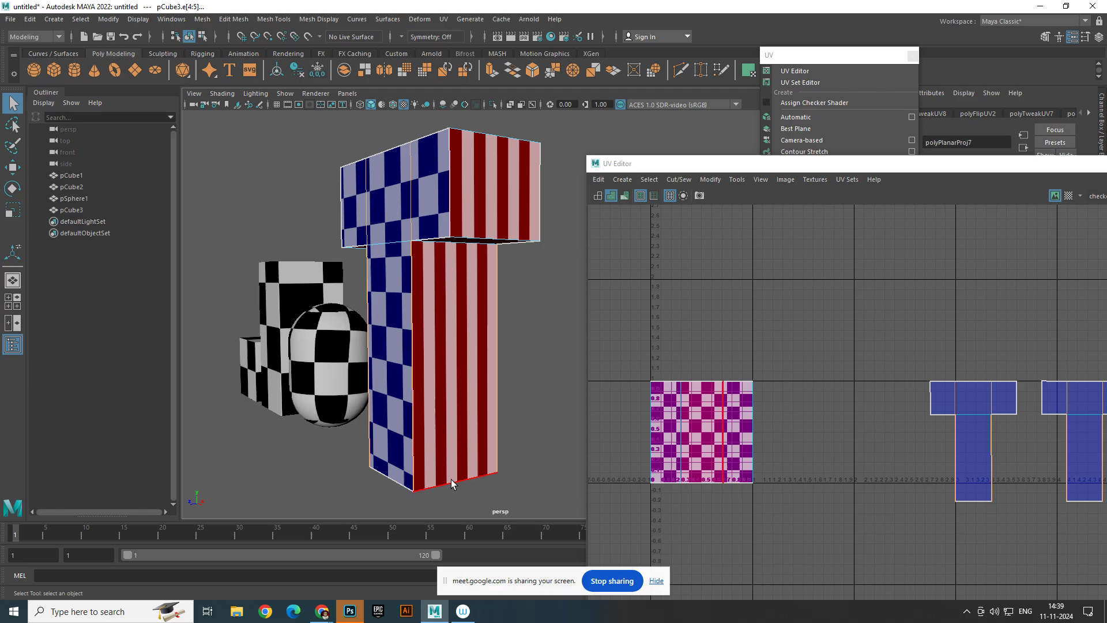
pyautogui.click(454, 481)
pyautogui.keyDown('shift'); pyautogui.moveTo(748, 362); pyautogui.dragTo(718, 381, button='right'); pyautogui.keyUp('shift')
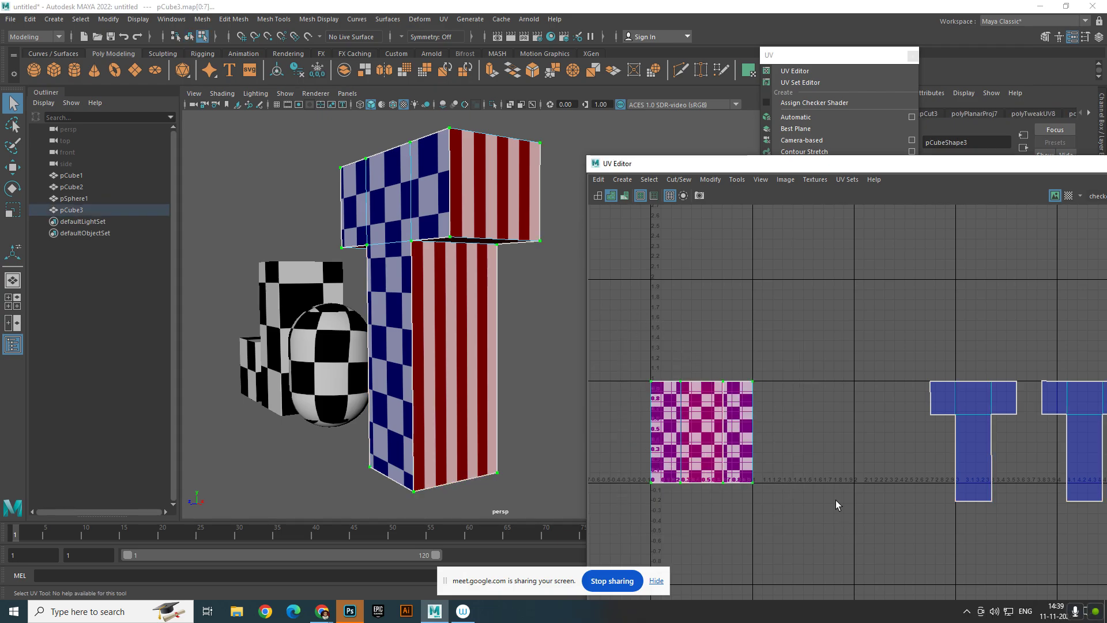
pyautogui.click(710, 179)
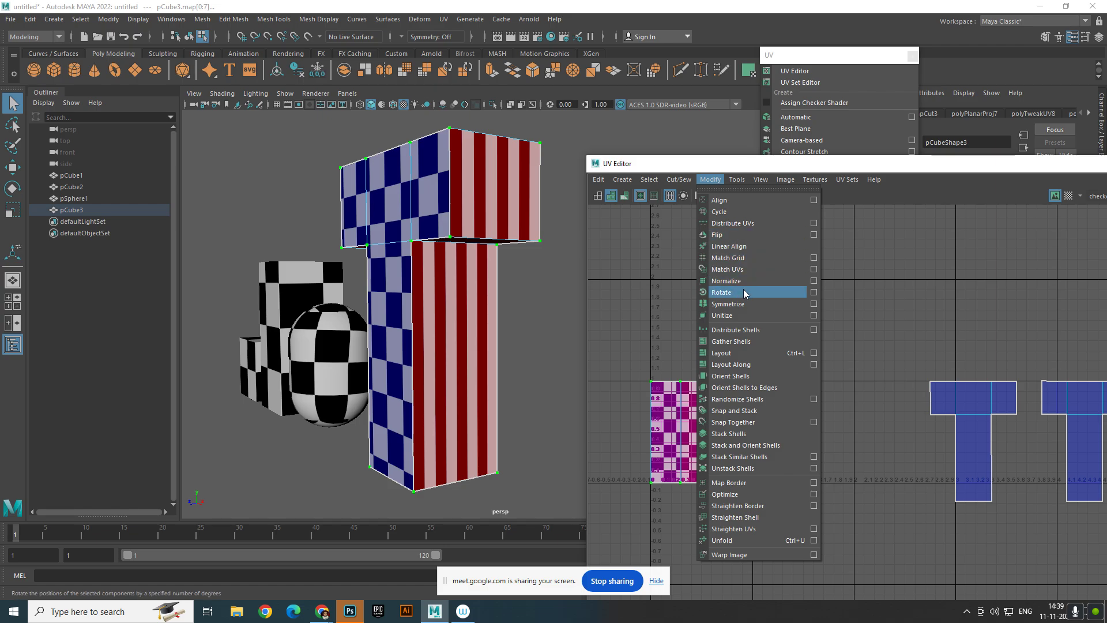
pyautogui.click(729, 541)
pyautogui.scroll(-5, 755, 384)
pyautogui.scroll(9, 753, 383)
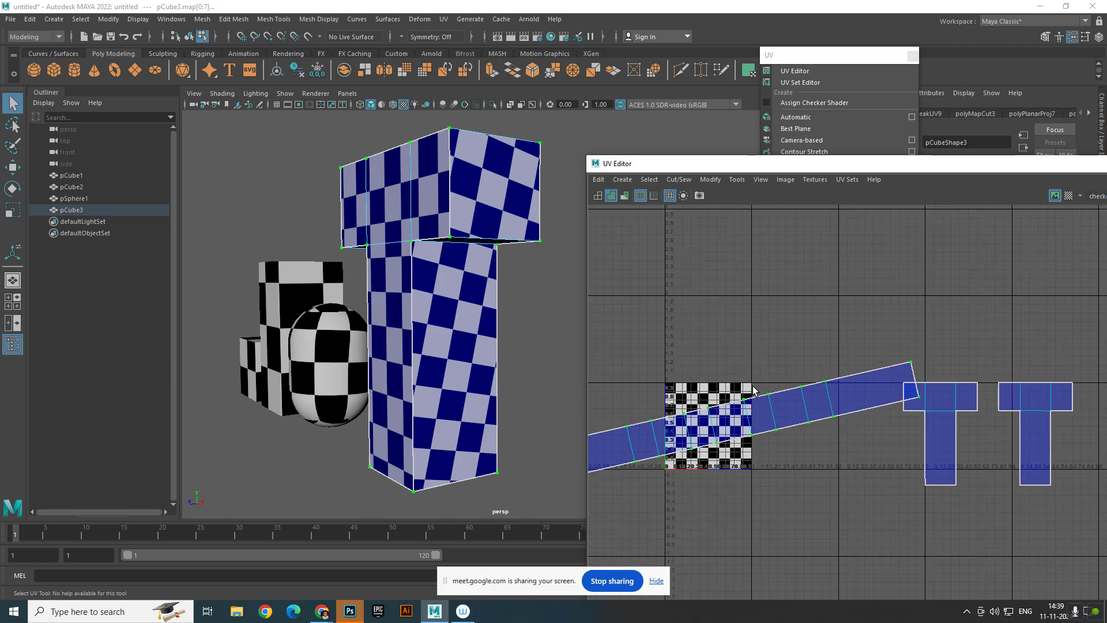
# - Move the unfolded side strip up, clear of the checker tile
pyautogui.scroll(-1, 715, 397)
pyautogui.keyDown('alt'); pyautogui.moveTo(714, 398); pyautogui.dragTo(815, 359, button='middle'); pyautogui.keyUp('alt')
pyautogui.scroll(-1, 744, 377)
pyautogui.keyDown('alt'); pyautogui.moveTo(744, 378); pyautogui.dragTo(789, 396, button='middle'); pyautogui.keyUp('alt')
pyautogui.press('w')
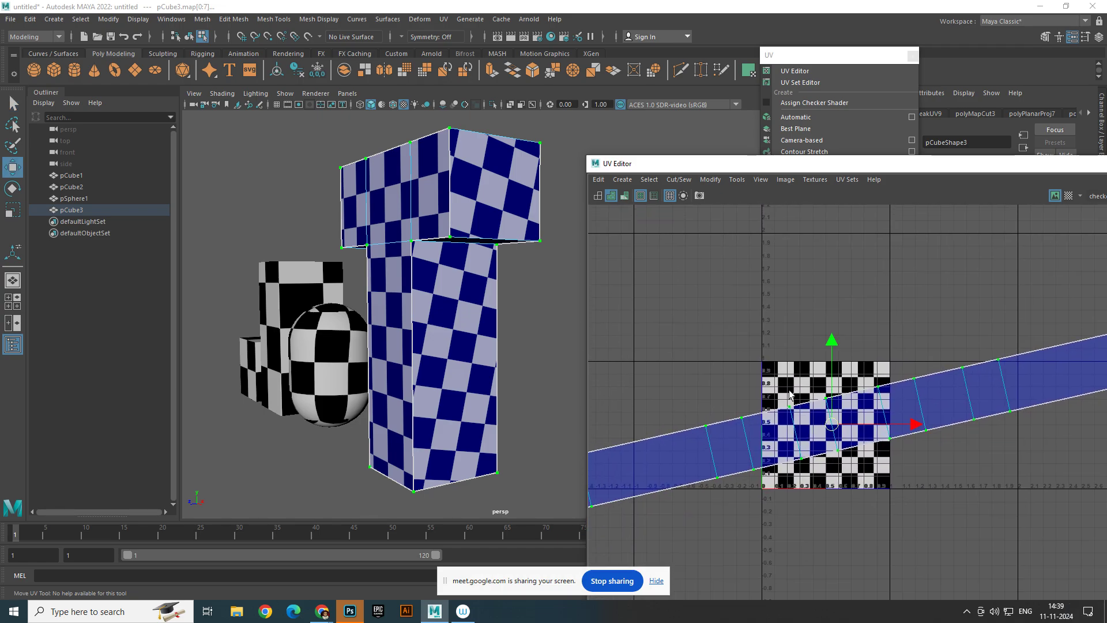
pyautogui.moveTo(850, 352); pyautogui.dragTo(864, 198)
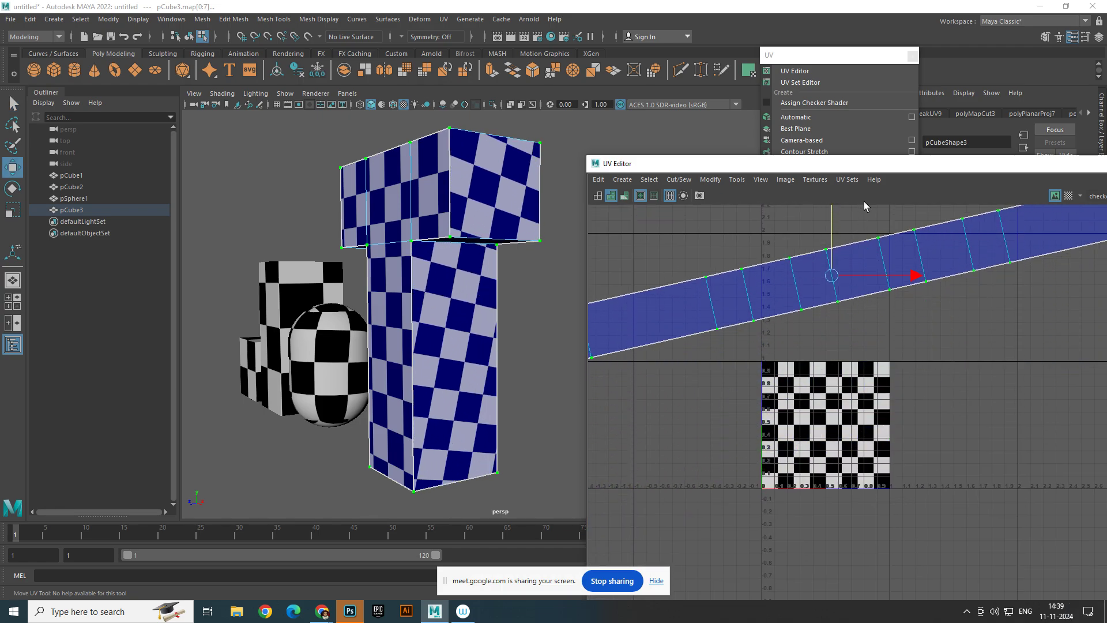
# - Rotate the slanted side strip until it lies horizontal
pyautogui.scroll(1, 864, 202)
pyautogui.keyDown('alt'); pyautogui.moveTo(864, 201); pyautogui.dragTo(864, 285, button='middle'); pyautogui.keyUp('alt')
pyautogui.scroll(2, 852, 284)
pyautogui.press('e')
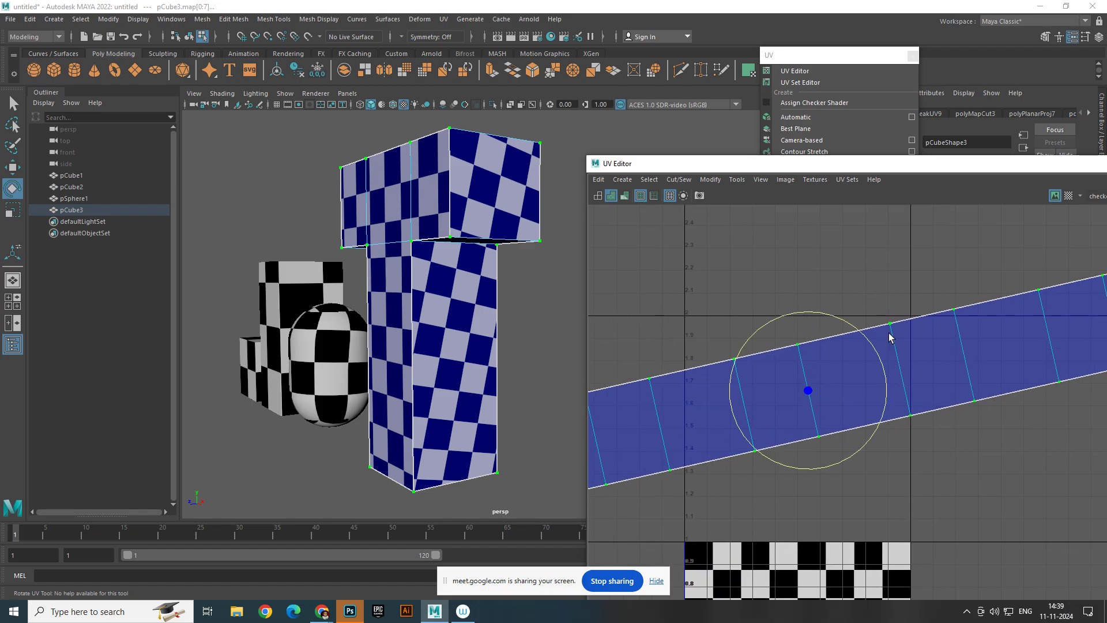
pyautogui.moveTo(874, 350); pyautogui.dragTo(878, 359)
pyautogui.moveTo(882, 365); pyautogui.dragTo(880, 364)
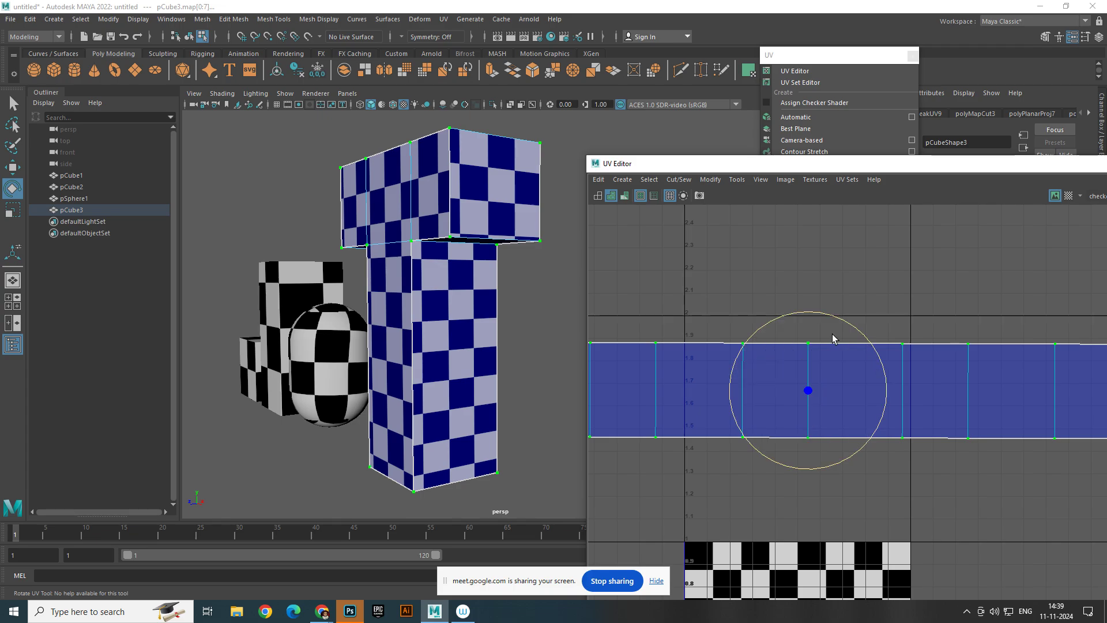
# - Raise the side strip's top edge to the tile line and clear the UV selection
pyautogui.scroll(3, 832, 334)
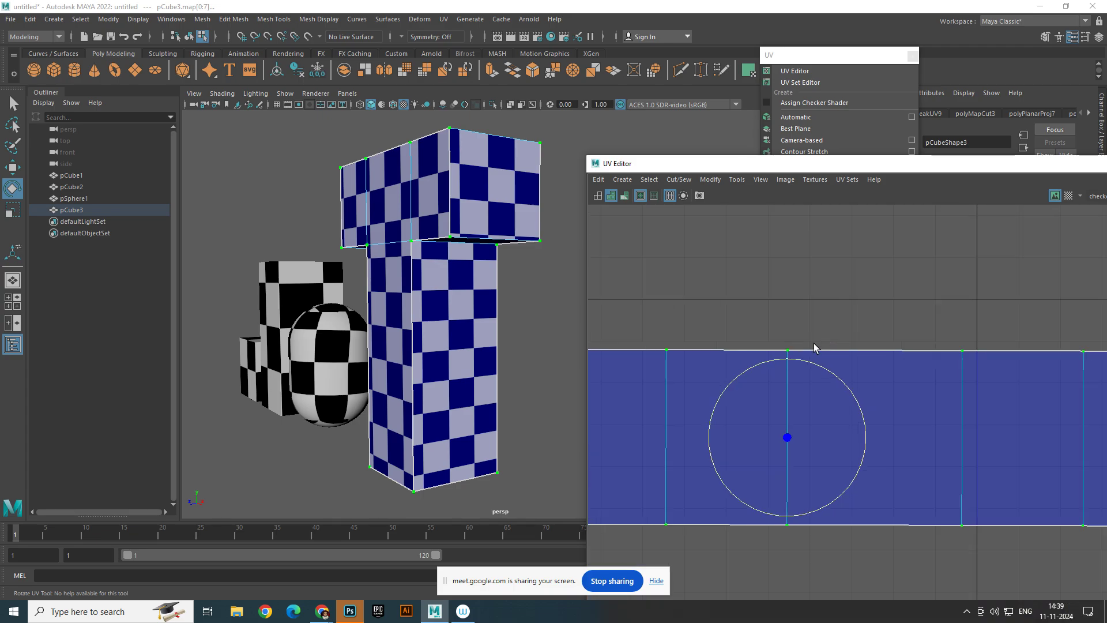
pyautogui.press('w')
pyautogui.moveTo(786, 356); pyautogui.dragTo(791, 311)
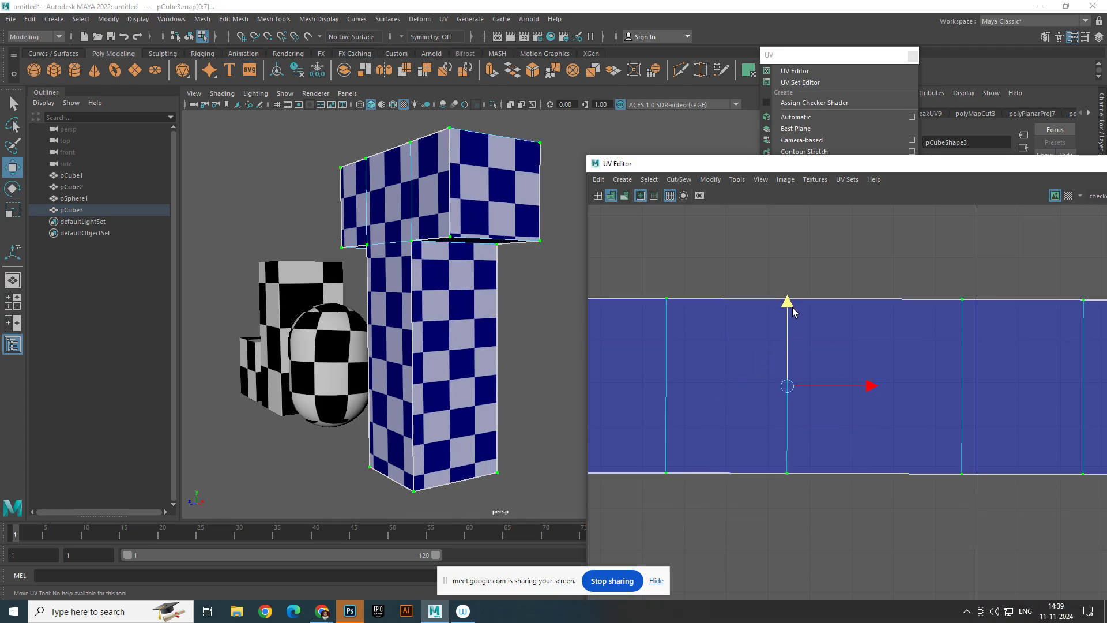
pyautogui.scroll(-6, 796, 335)
pyautogui.click(832, 394)
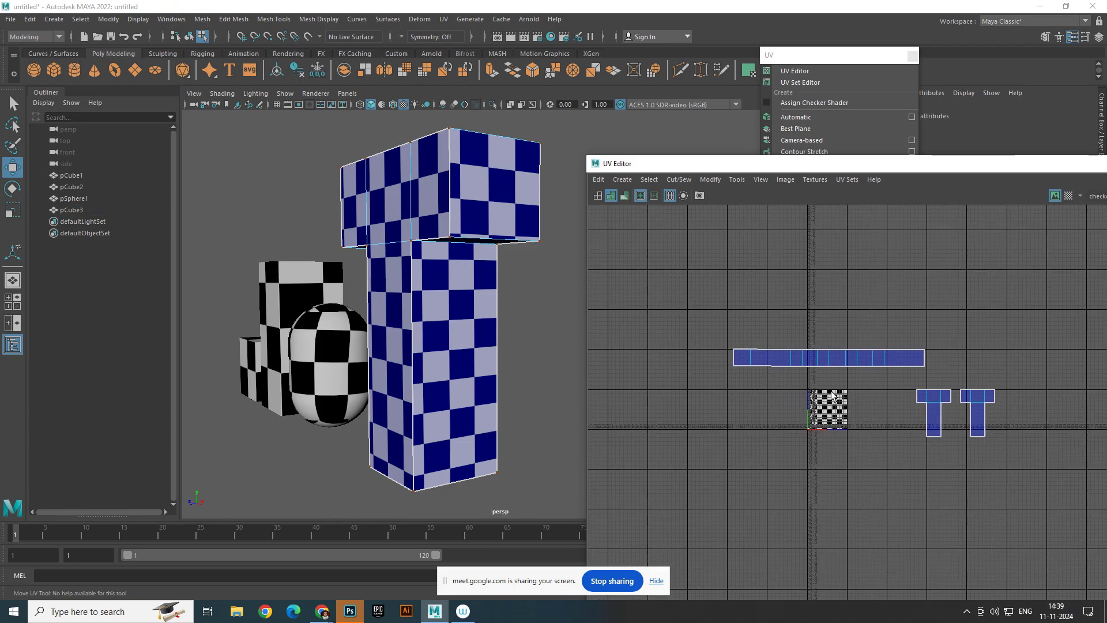
# - Select the T as an object and examine its checker pattern from several sides
pyautogui.moveTo(435, 304); pyautogui.dragTo(482, 273, button='right')
pyautogui.click(538, 368)
pyautogui.click(454, 362)
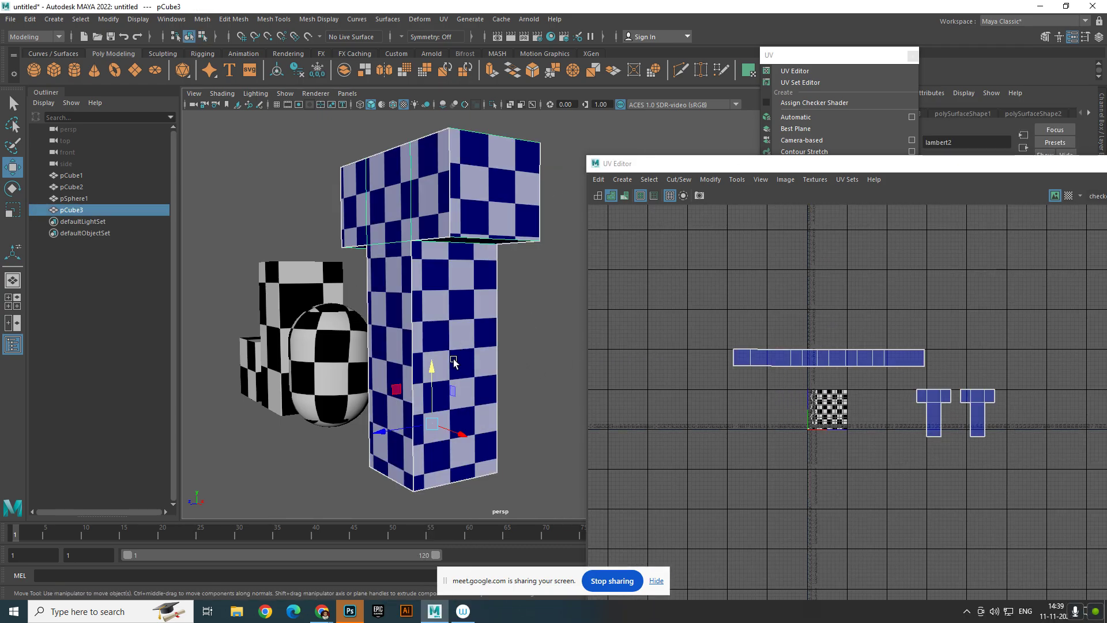
pyautogui.keyDown('alt'); pyautogui.moveTo(449, 364); pyautogui.dragTo(455, 339); pyautogui.keyUp('alt')
pyautogui.scroll(-5, 455, 338)
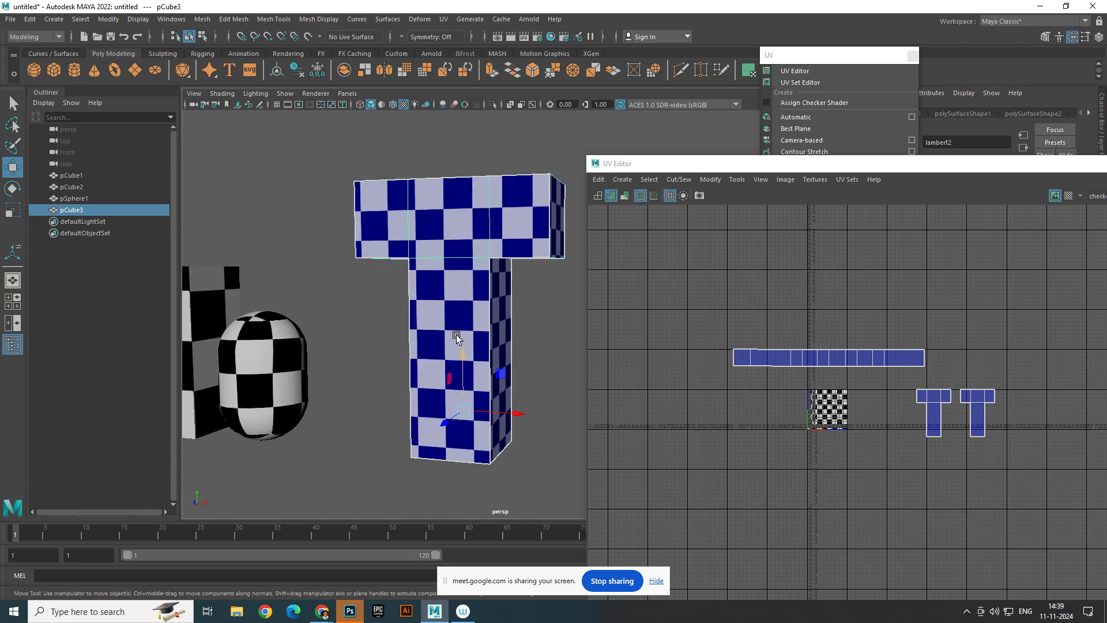
pyautogui.keyDown('alt'); pyautogui.moveTo(455, 338); pyautogui.dragTo(498, 277, button='middle'); pyautogui.keyUp('alt')
pyautogui.scroll(5, 499, 278)
pyautogui.keyDown('alt'); pyautogui.moveTo(452, 289); pyautogui.dragTo(496, 302); pyautogui.keyUp('alt')
pyautogui.scroll(-5, 495, 303)
pyautogui.keyDown('alt'); pyautogui.moveTo(488, 304); pyautogui.dragTo(476, 308, button='middle'); pyautogui.keyUp('alt')
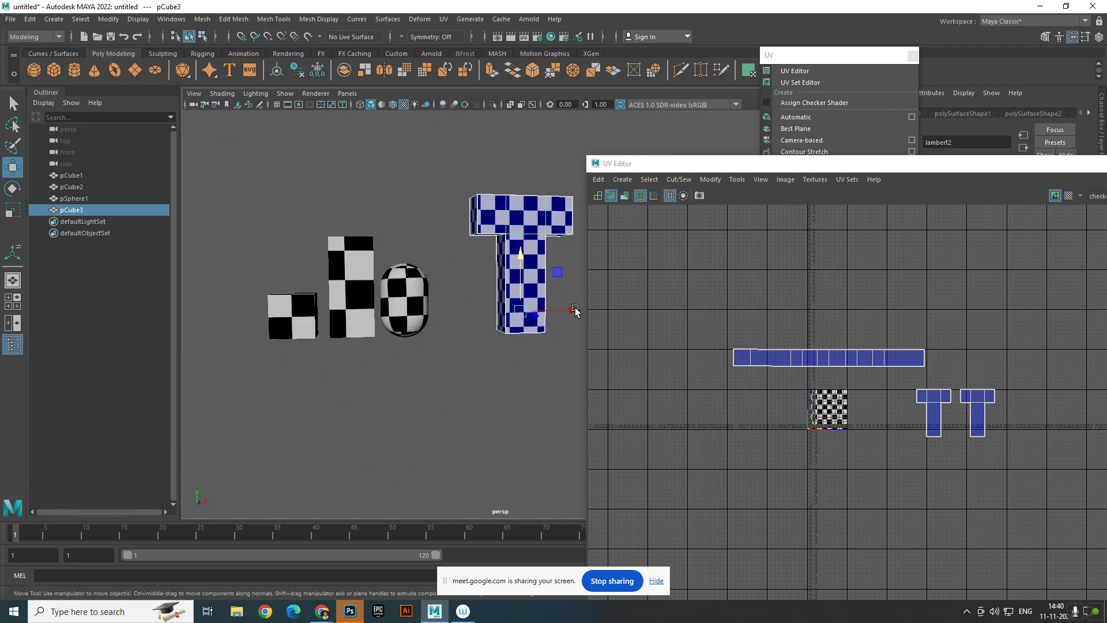
# - Move the T along the X axis to stand beside the capsule, and select all four objects
pyautogui.moveTo(575, 310); pyautogui.dragTo(503, 350)
pyautogui.click(468, 407)
pyautogui.keyDown('alt'); pyautogui.moveTo(493, 350); pyautogui.dragTo(446, 350); pyautogui.keyUp('alt')
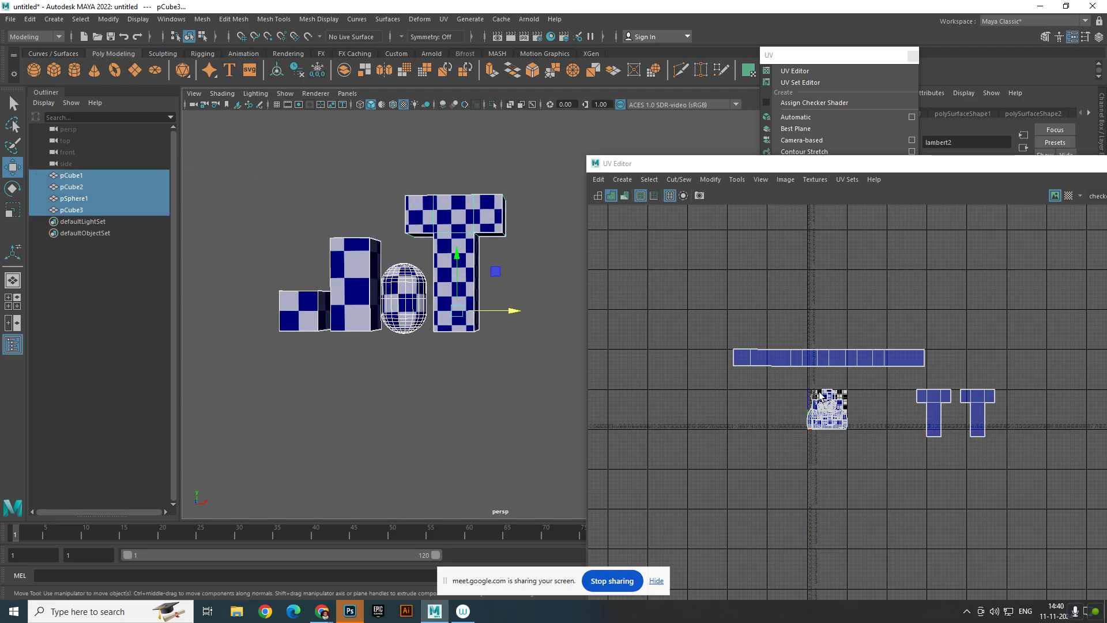
# - Select all UVs of the four objects and lay them out together in one tile
pyautogui.scroll(5, 902, 388)
pyautogui.scroll(2, 903, 388)
pyautogui.keyDown('alt'); pyautogui.moveTo(903, 388); pyautogui.dragTo(936, 329, button='middle'); pyautogui.keyUp('alt')
pyautogui.scroll(-4, 937, 328)
pyautogui.scroll(-4, 914, 331)
pyautogui.moveTo(897, 309); pyautogui.dragTo(1026, 254, button='right')
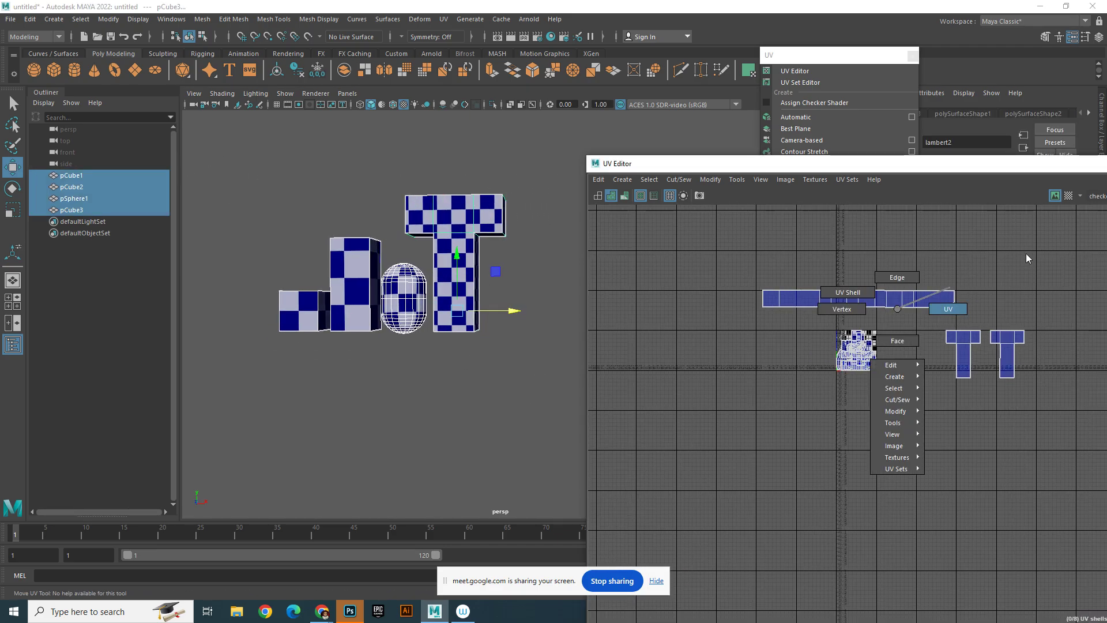
pyautogui.scroll(-3, 1030, 296)
pyautogui.moveTo(1041, 391); pyautogui.dragTo(852, 233)
pyautogui.keyDown('shift'); pyautogui.rightClick(940, 240); pyautogui.keyUp('shift')
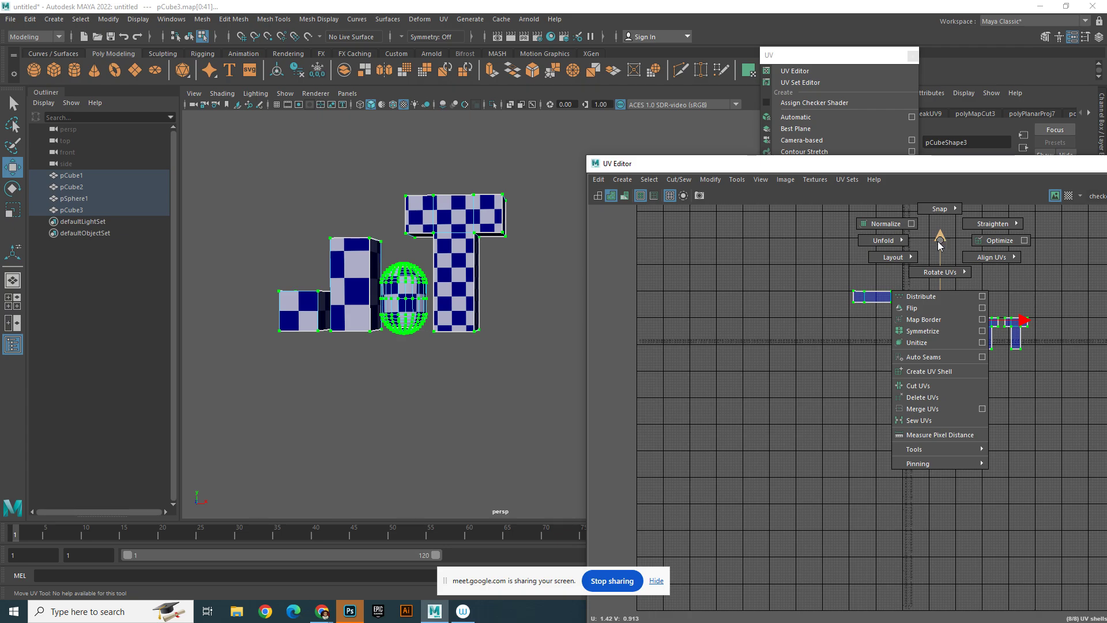
pyautogui.moveTo(886, 258)
pyautogui.click(816, 272)
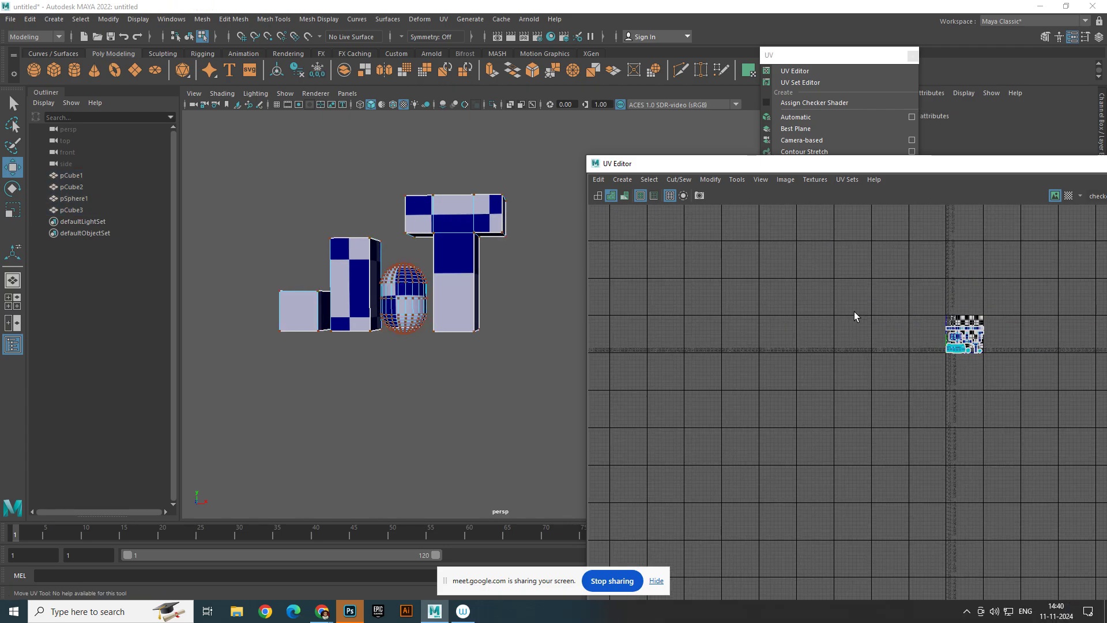
# - Reselect the four meshes as objects and move the UV Editor window clear of the viewport to examine their checkers
pyautogui.scroll(6, 855, 316)
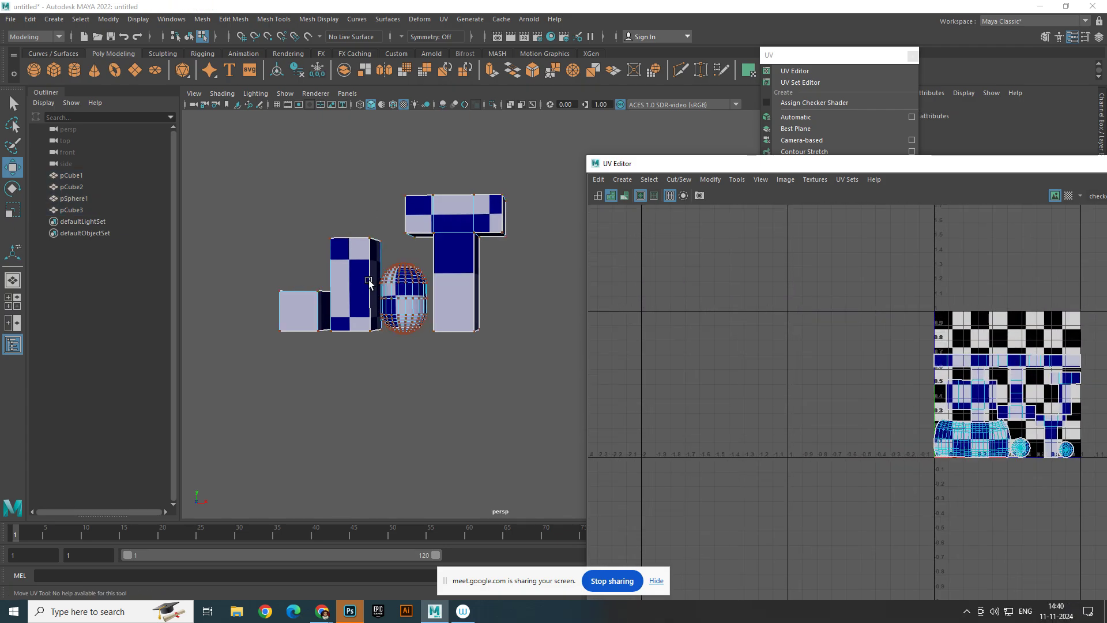
pyautogui.click(408, 346)
pyautogui.keyDown('alt'); pyautogui.moveTo(408, 346); pyautogui.dragTo(352, 311); pyautogui.keyUp('alt')
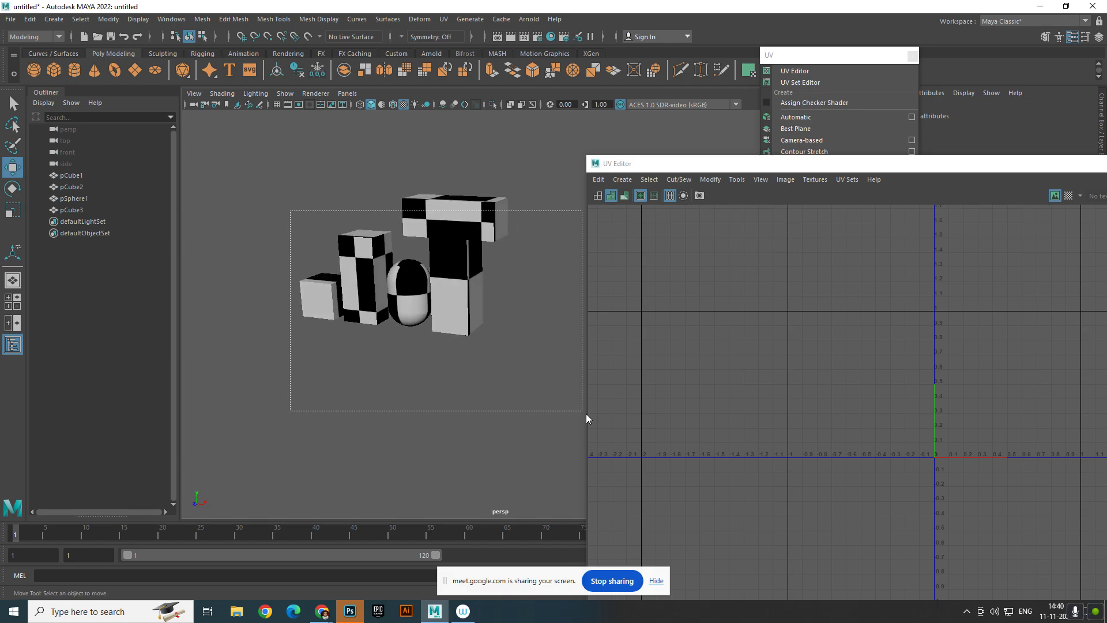
pyautogui.moveTo(586, 415); pyautogui.dragTo(585, 401)
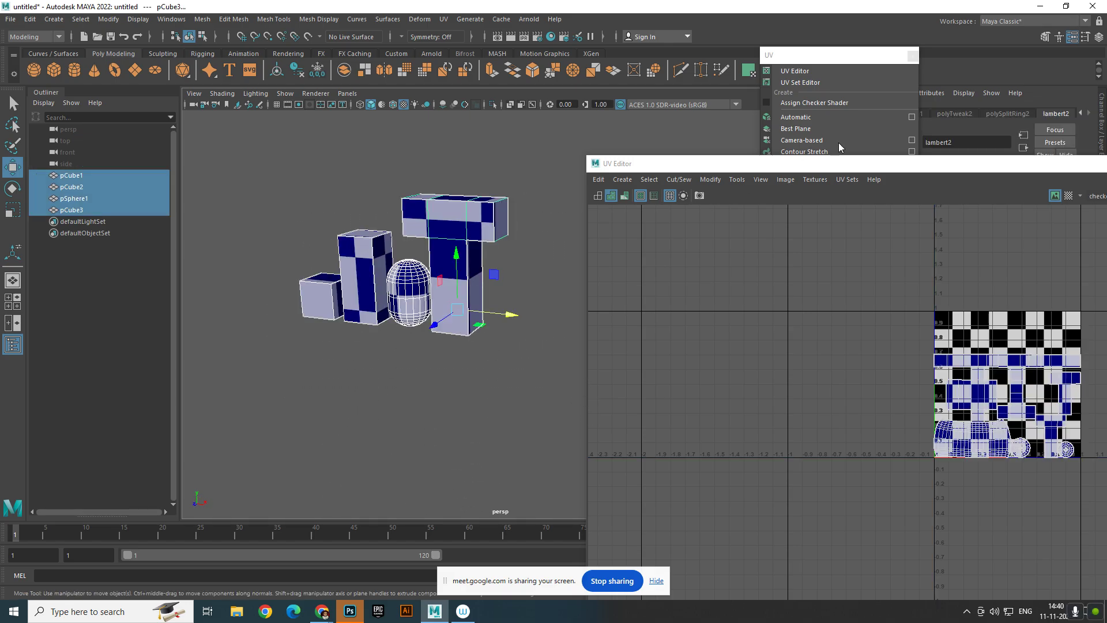
pyautogui.moveTo(789, 172); pyautogui.dragTo(1063, 327)
pyautogui.scroll(5, 524, 232)
pyautogui.keyDown('alt'); pyautogui.moveTo(487, 245); pyautogui.dragTo(653, 314, button='middle'); pyautogui.keyUp('alt')
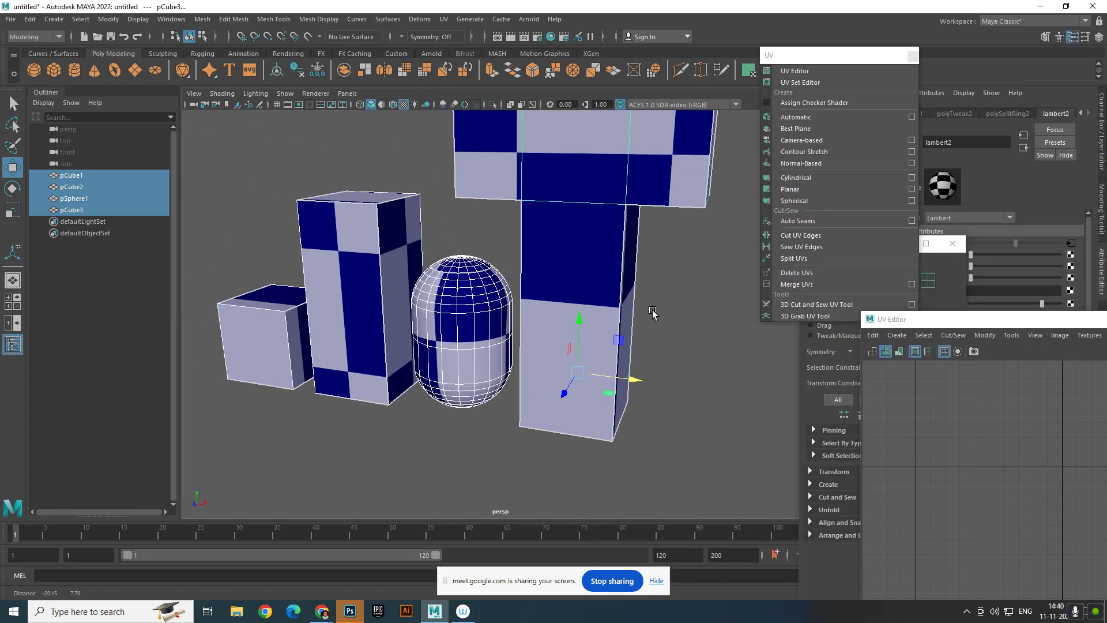
# - Assign a new Lambert material to the four selected objects and map a File texture to its Color attribute
pyautogui.rightClick(603, 189)
pyautogui.moveTo(645, 497)
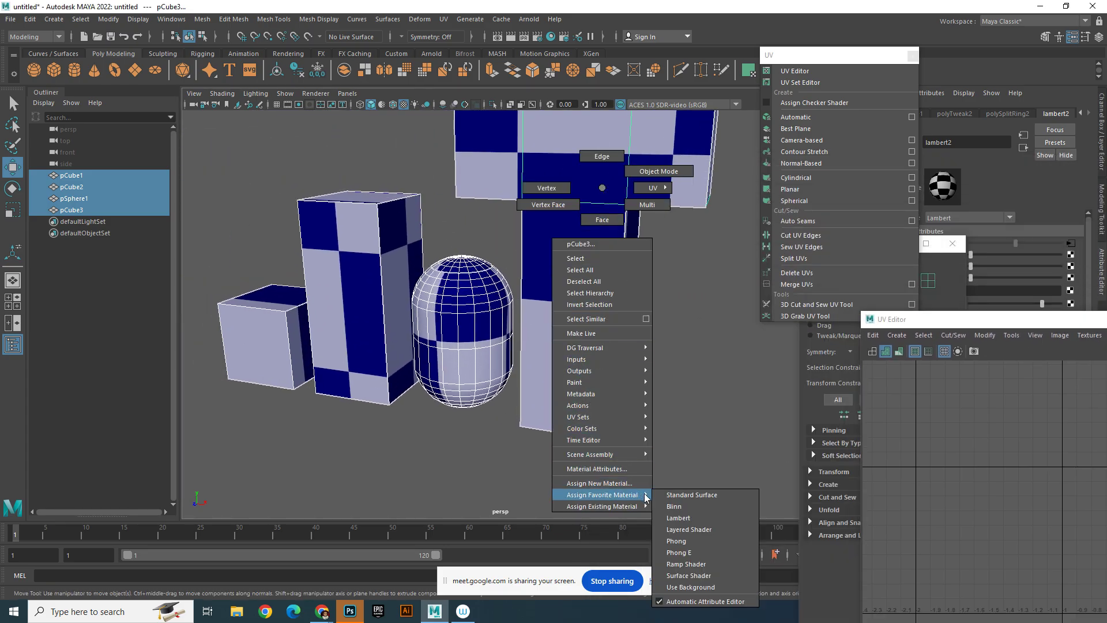
pyautogui.click(715, 518)
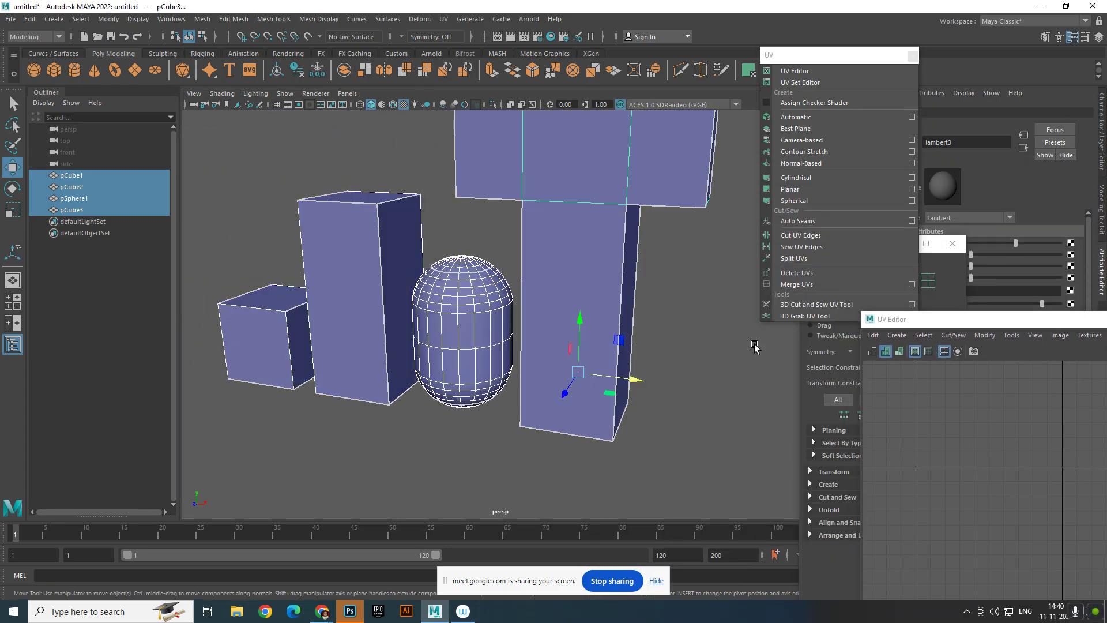
pyautogui.click(1070, 243)
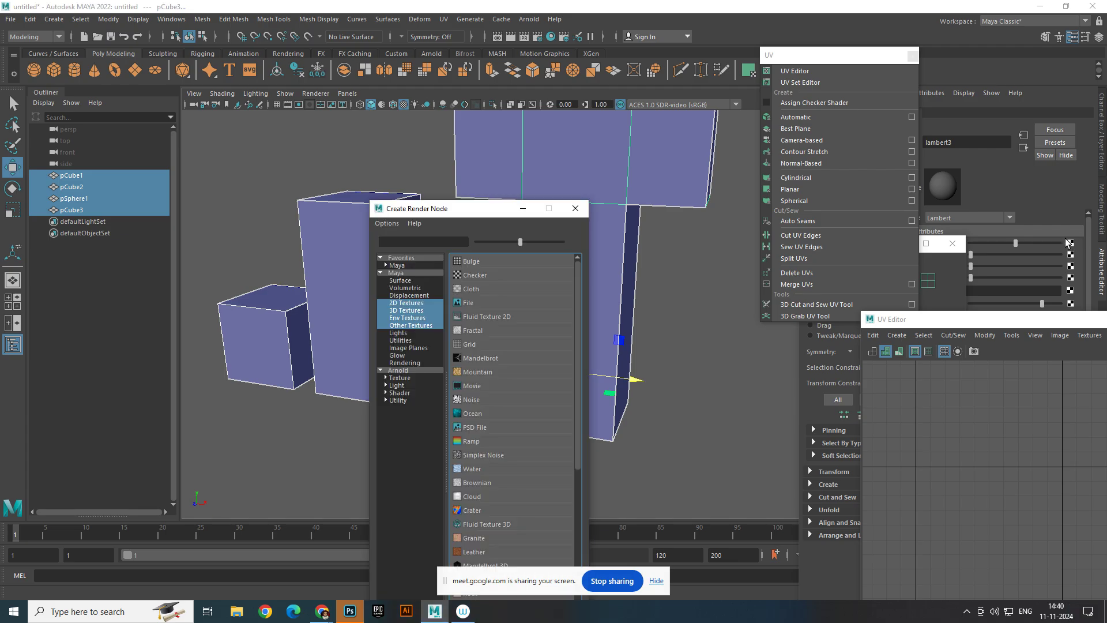
pyautogui.click(471, 303)
# - Look through the Desktop images for a suitable texture file, and leave the file browser without loading one
pyautogui.click(1071, 270)
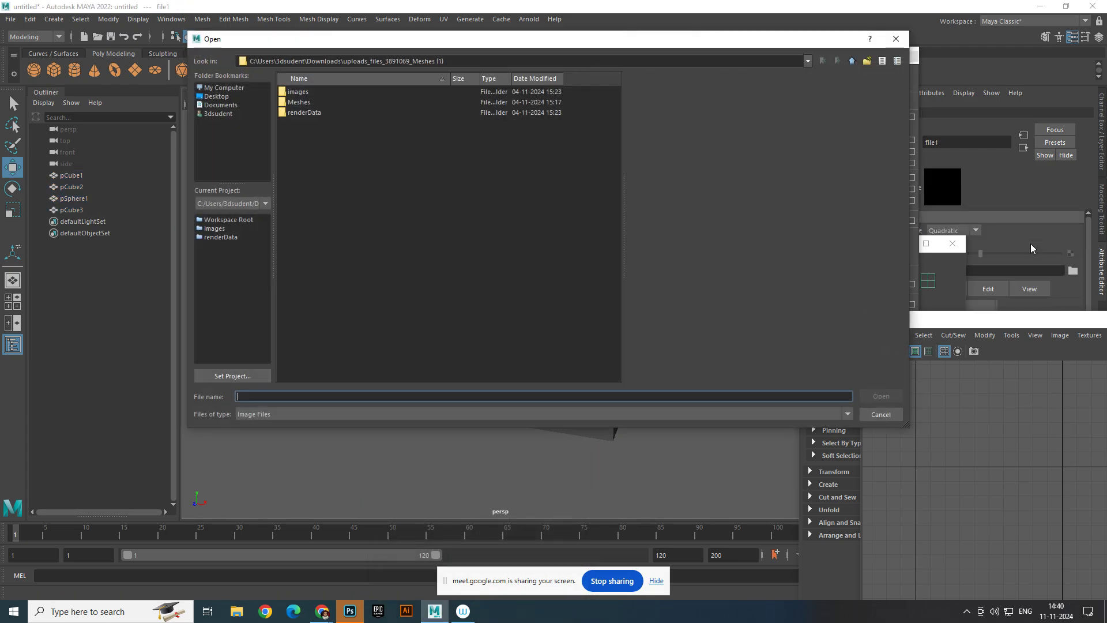
pyautogui.click(219, 97)
pyautogui.click(307, 176)
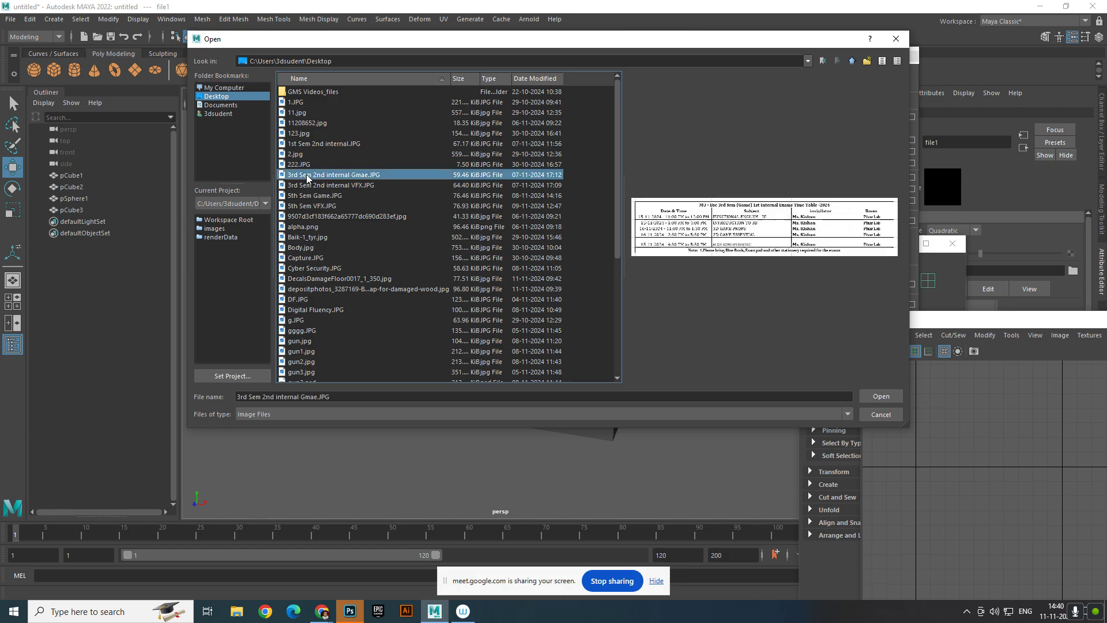
pyautogui.press('Down')
pyautogui.press('Down')
pyautogui.press('Down')
pyautogui.press('Down')
pyautogui.press('Down')
pyautogui.press('Down')
pyautogui.press('Down')
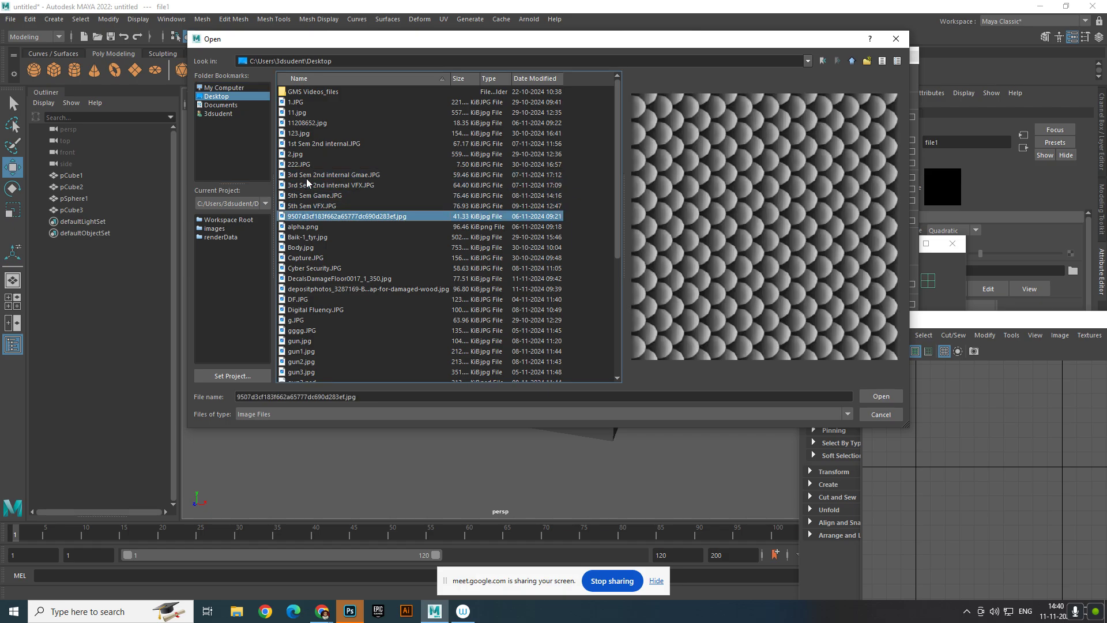
pyautogui.press('Down')
pyautogui.press('Down')
pyautogui.press('Down')
pyautogui.press('Down')
pyautogui.press('Down')
pyautogui.press('Down')
pyautogui.press('Down')
pyautogui.press('Down')
pyautogui.press('Down')
pyautogui.press('Down')
pyautogui.press('Down')
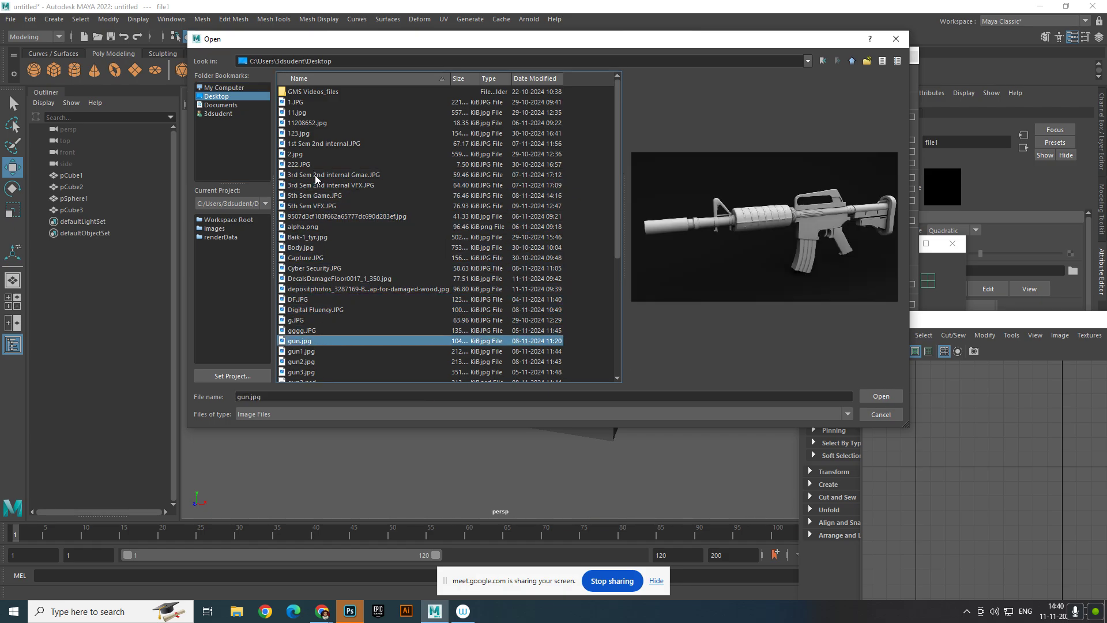
pyautogui.press('Down')
pyautogui.press('Down')
pyautogui.press('Down')
pyautogui.press('Down')
pyautogui.press('Down')
pyautogui.press('Down')
pyautogui.press('Down')
pyautogui.press('Down')
pyautogui.press('Down')
pyautogui.press('Down')
pyautogui.press('Down')
pyautogui.press('Down')
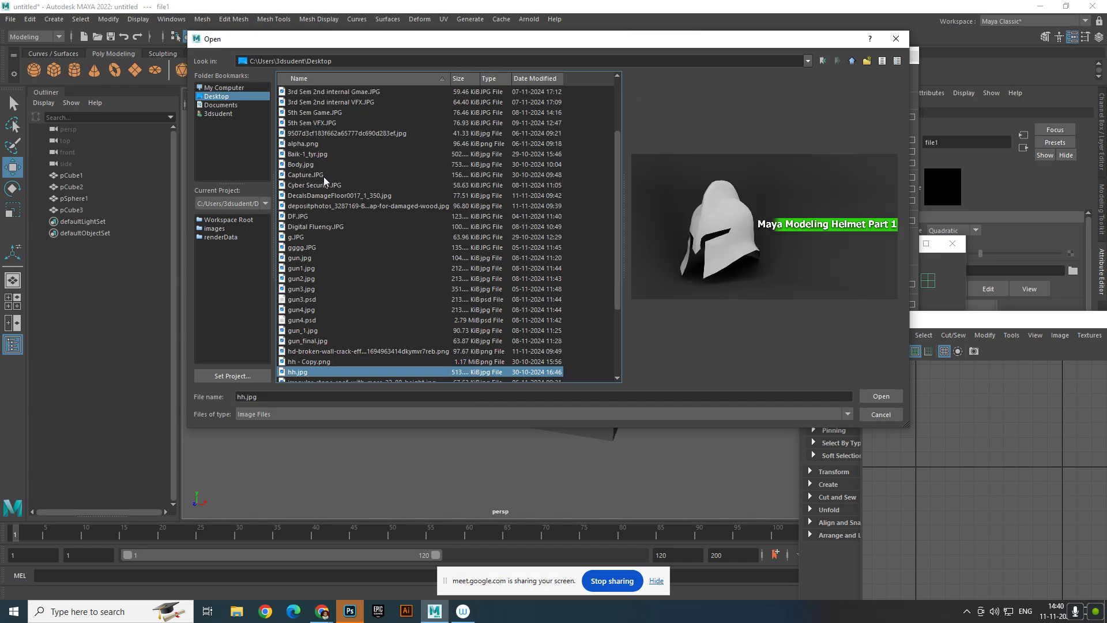
pyautogui.press('Down')
pyautogui.press('Down')
pyautogui.press('Down')
pyautogui.press('Down')
pyautogui.press('Down')
pyautogui.press('Down')
pyautogui.press('Down')
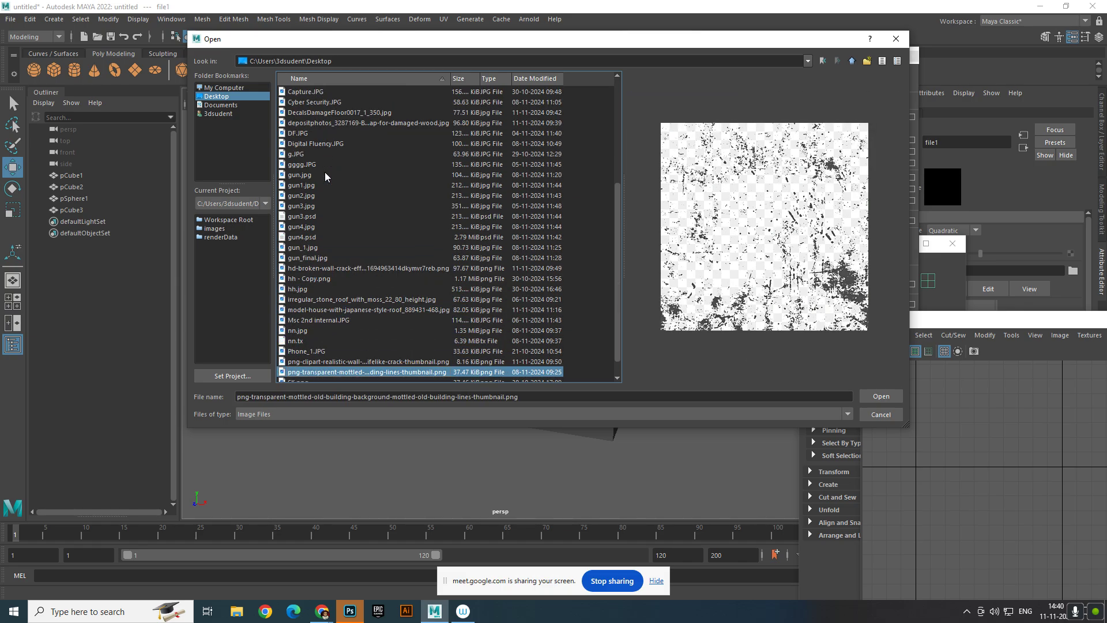
pyautogui.press('Up')
pyautogui.press('Up')
pyautogui.press('Up')
pyautogui.press('Up')
pyautogui.press('Up')
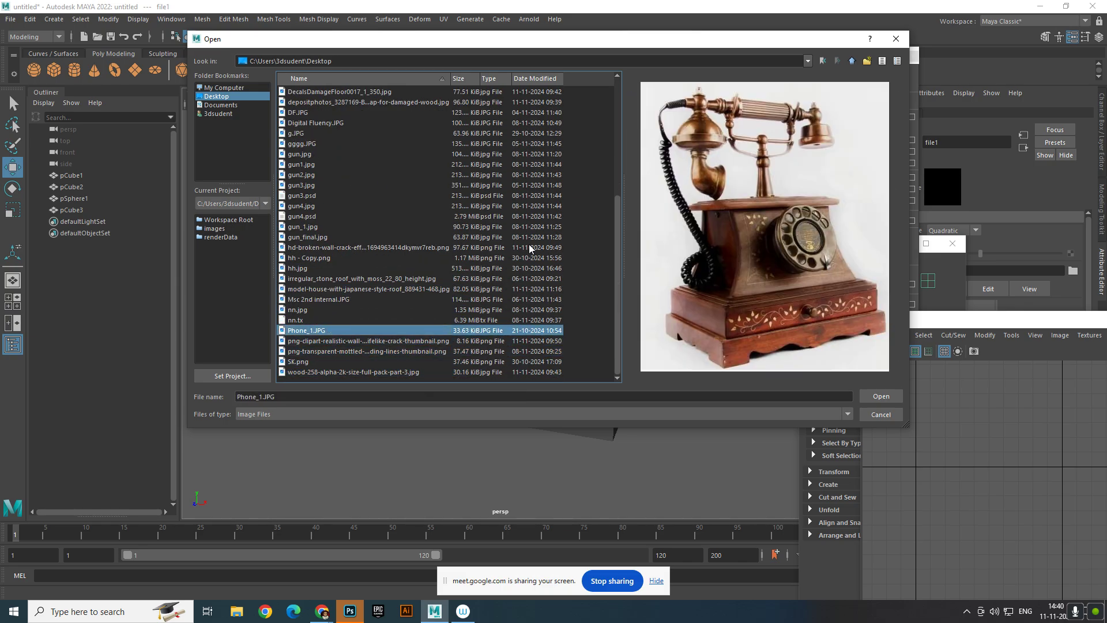
pyautogui.click(880, 414)
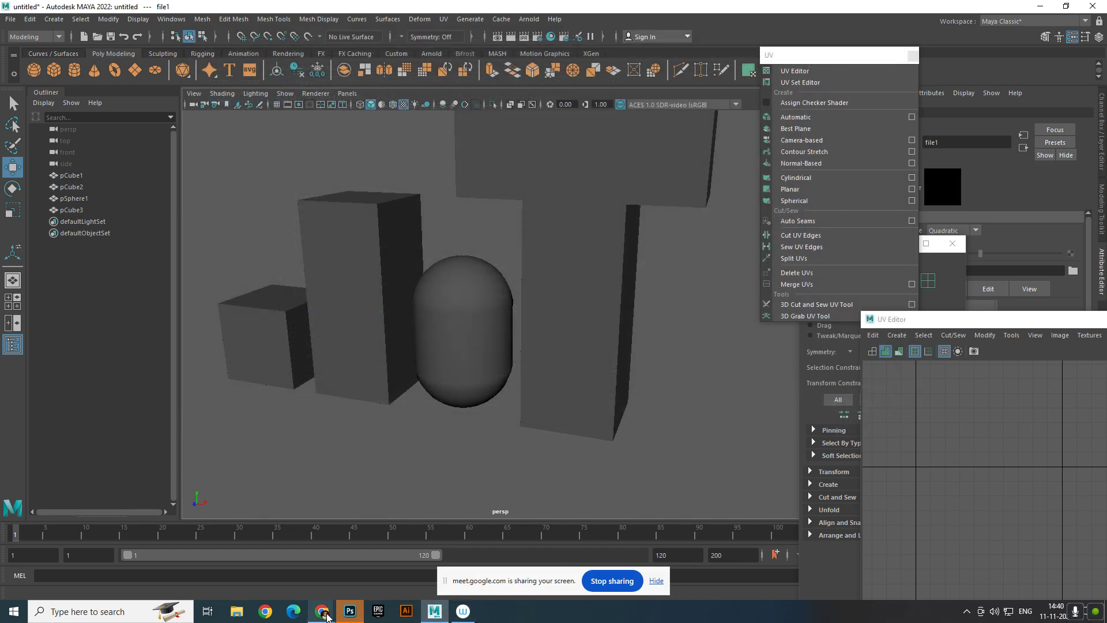
# - Switch to Chrome and replace the image search query with "texture"
pyautogui.moveTo(327, 617)
pyautogui.click(293, 564)
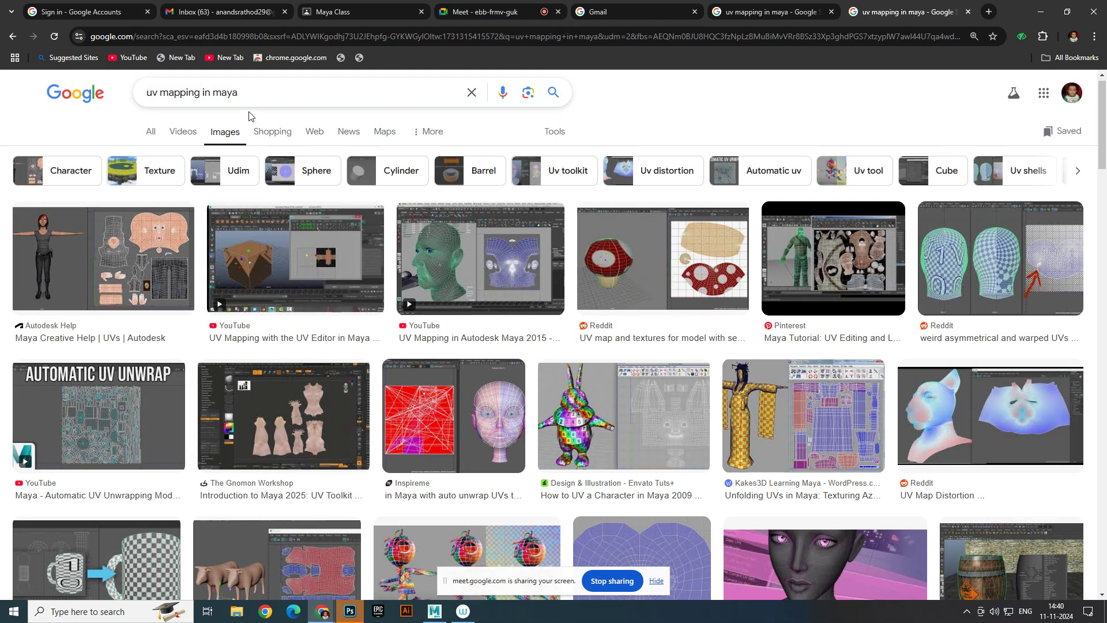
pyautogui.moveTo(252, 97); pyautogui.dragTo(43, 75)
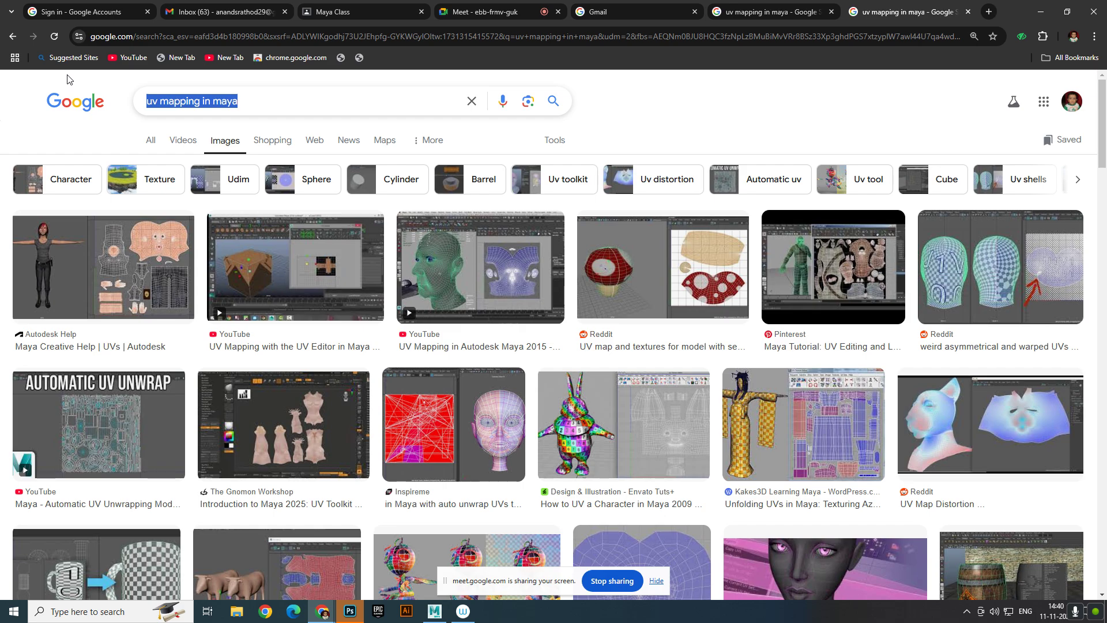
pyautogui.write('te')
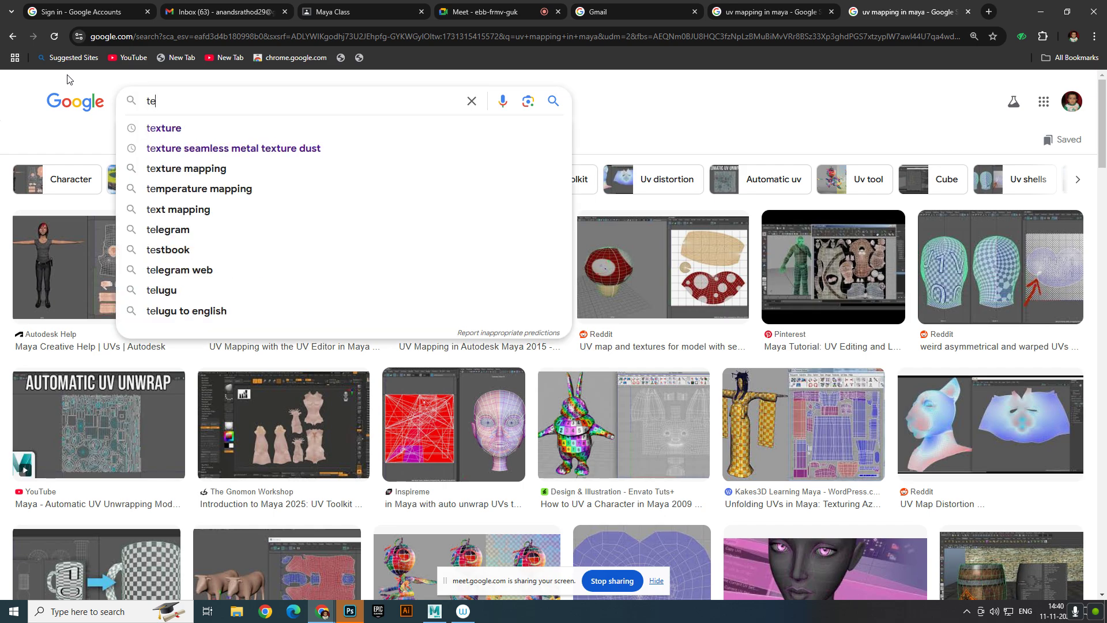
pyautogui.click(163, 128)
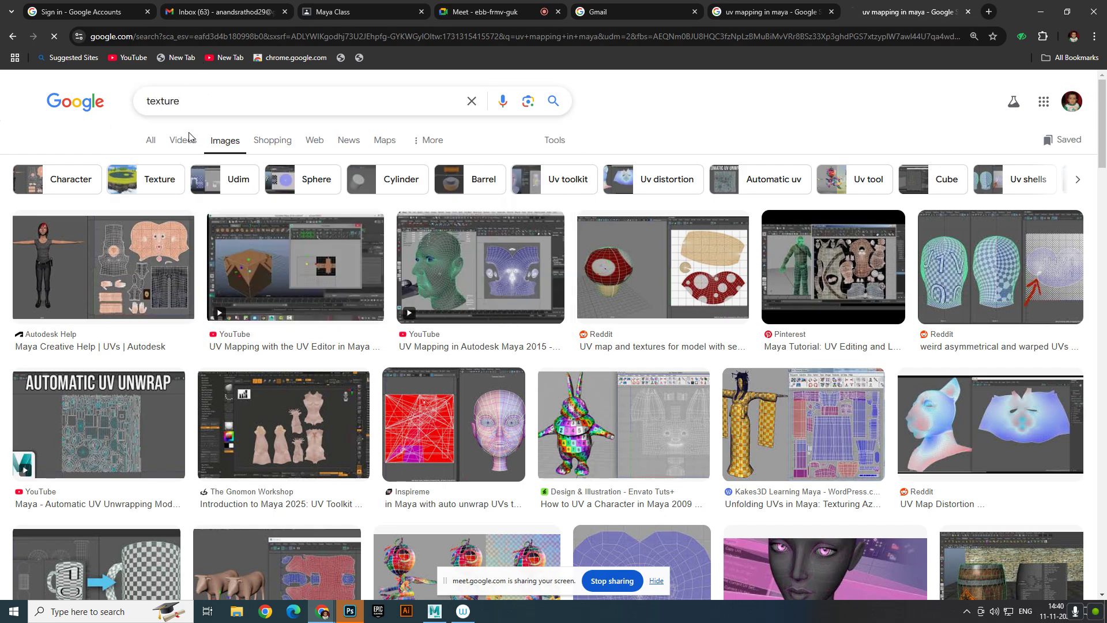
# - Browse the texture image results and open the preview of RevArt's multicoloured paint-stroke texture
pyautogui.scroll(-4, 634, 259)
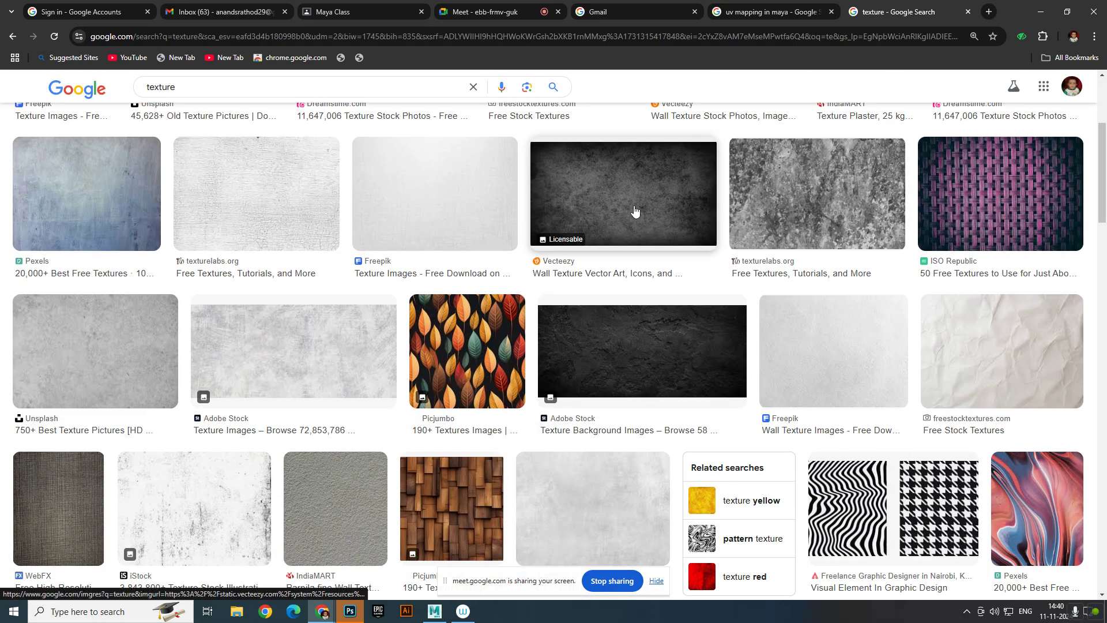
pyautogui.scroll(-4, 633, 266)
pyautogui.scroll(-5, 421, 353)
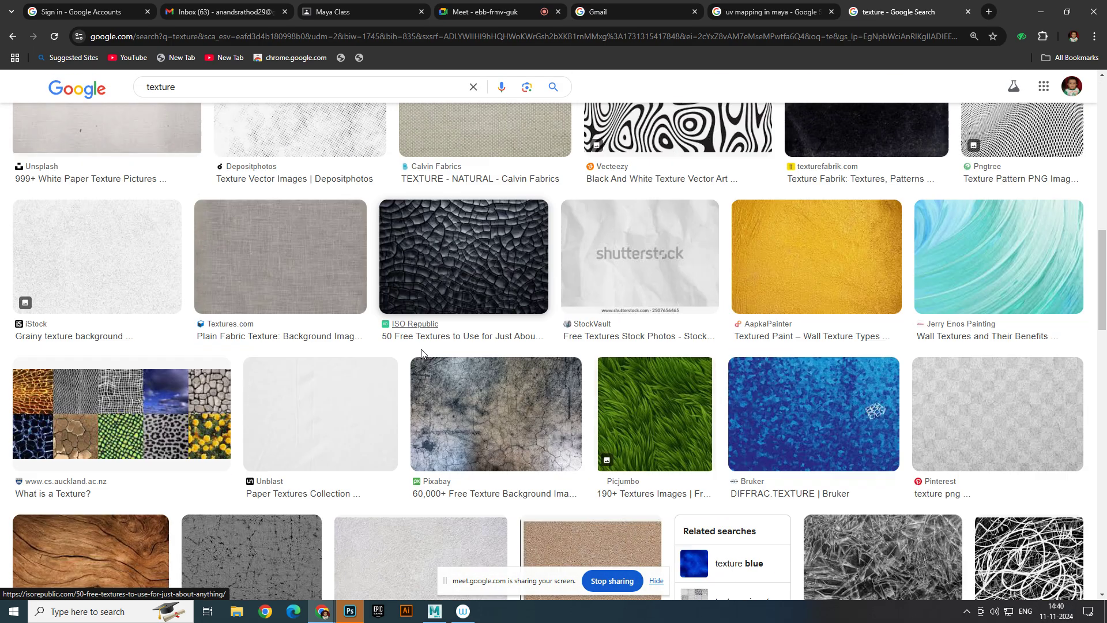
pyautogui.scroll(-4, 424, 352)
pyautogui.scroll(-3, 431, 349)
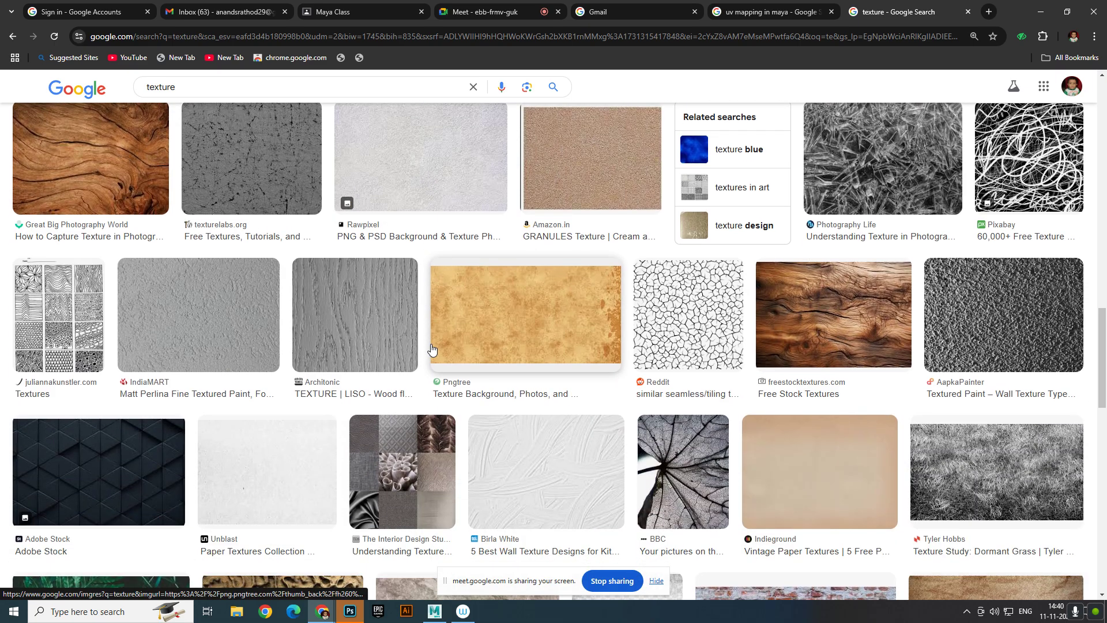
pyautogui.scroll(-9, 432, 349)
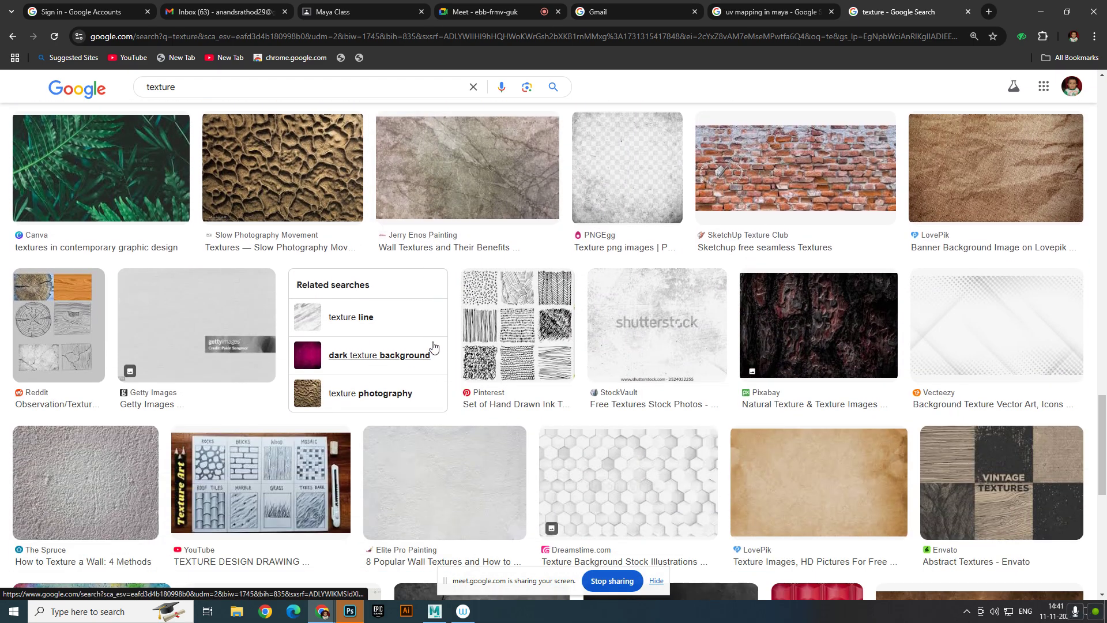
pyautogui.scroll(-8, 434, 346)
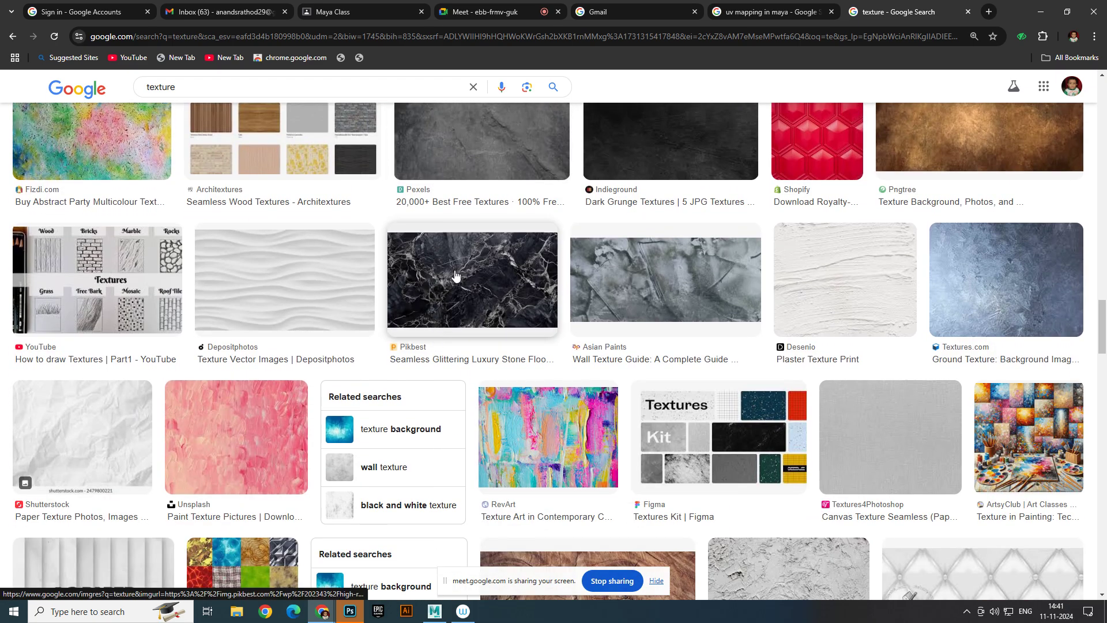
pyautogui.scroll(-2, 573, 398)
pyautogui.click(555, 333)
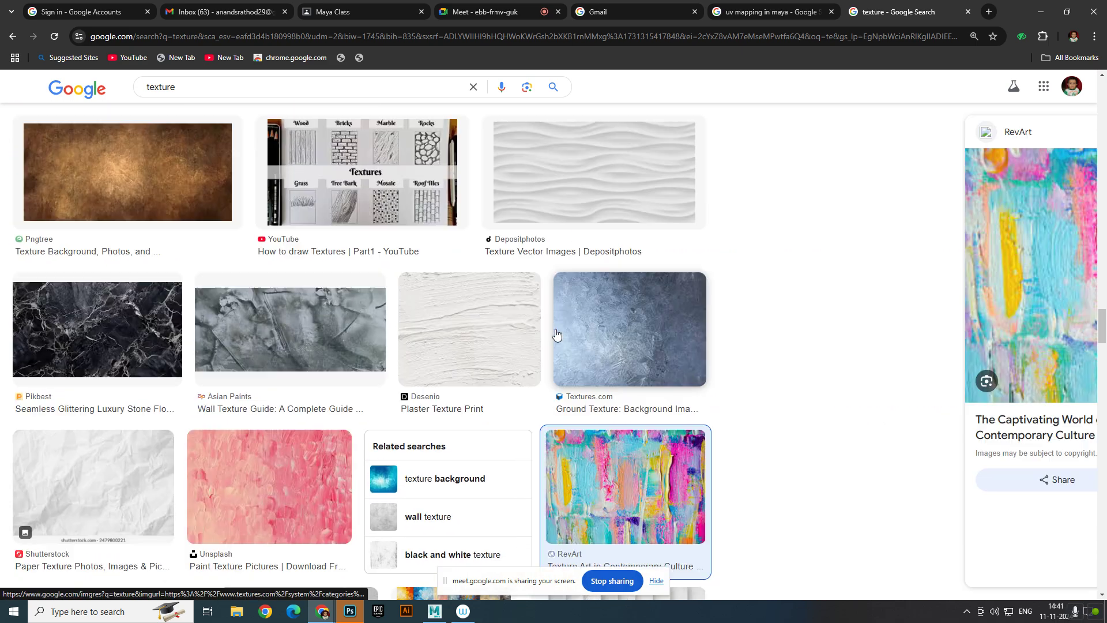
# - Save the previewed paint-stroke image to the Desktop as a PNG named 12344
pyautogui.rightClick(866, 203)
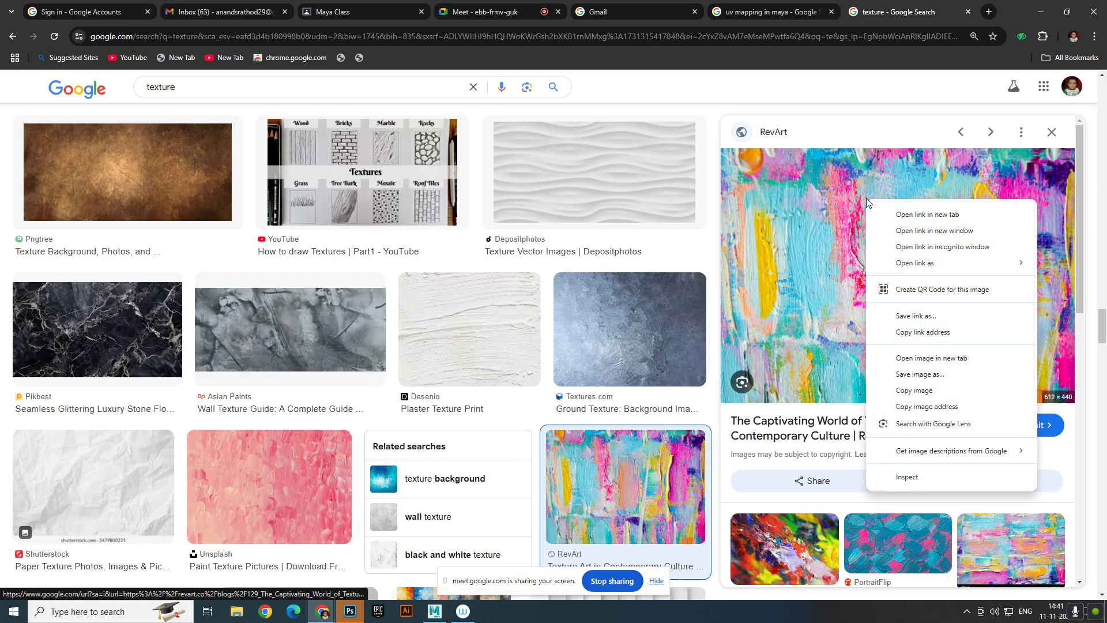
pyautogui.click(918, 375)
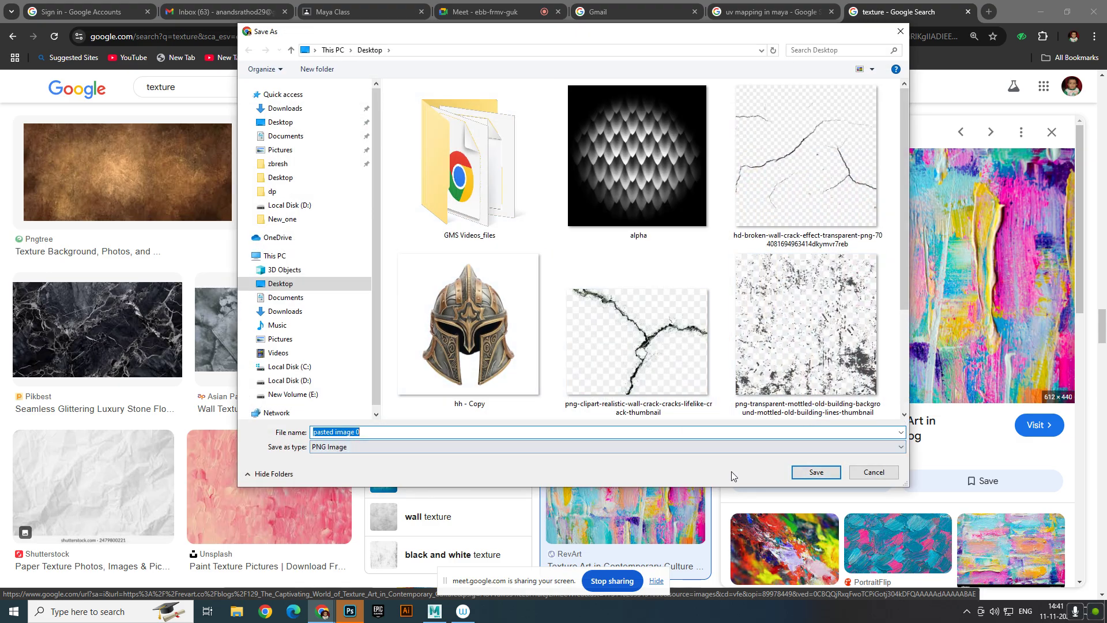
pyautogui.write('12344')
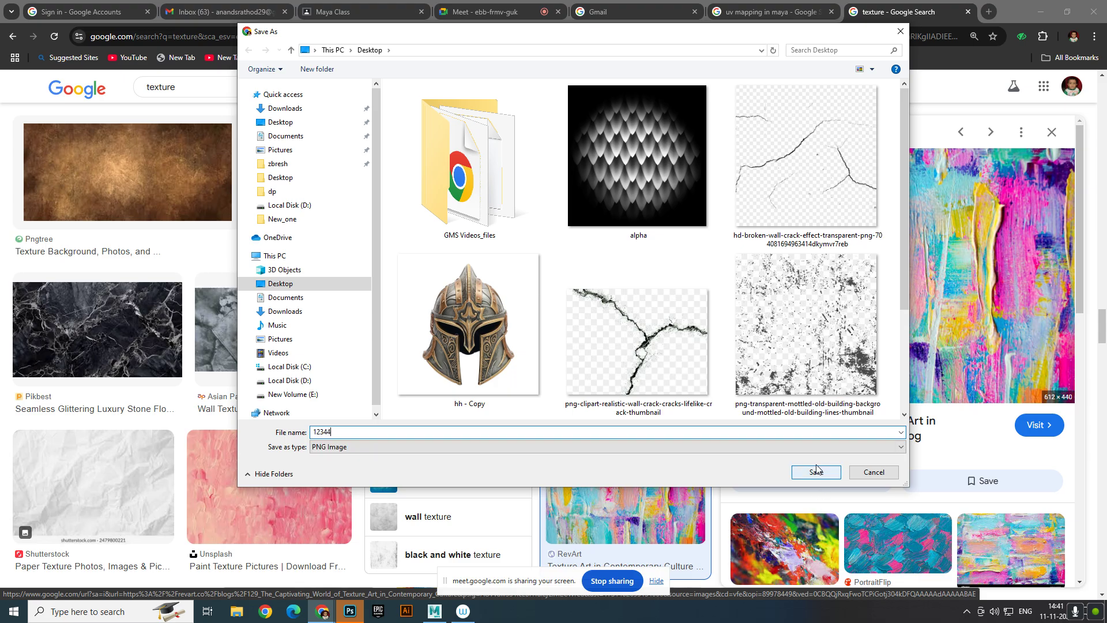
pyautogui.click(823, 475)
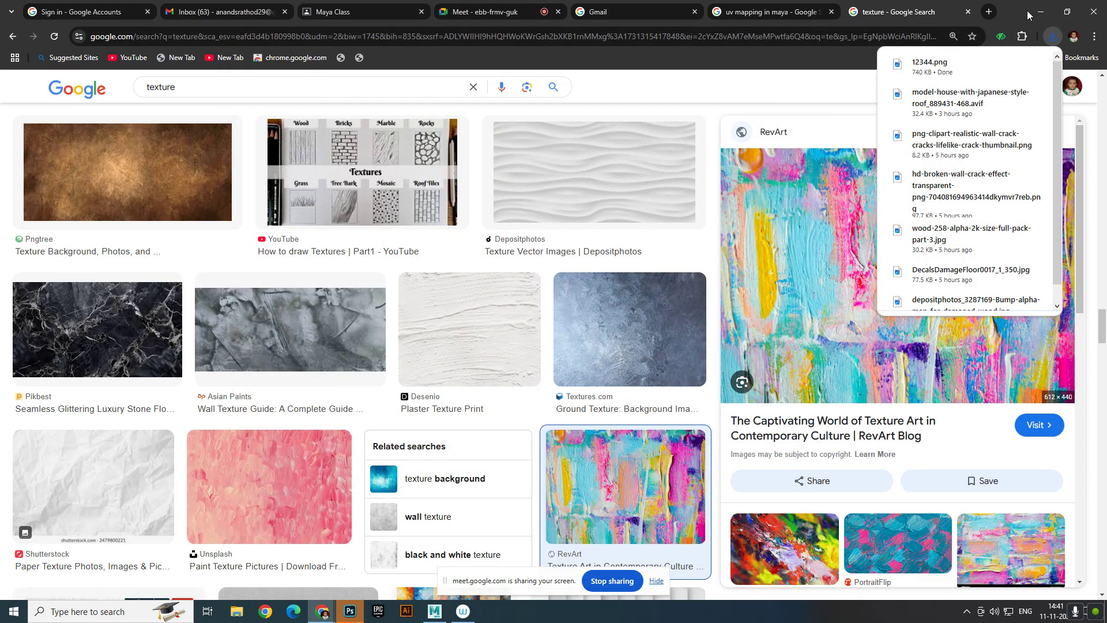
# - Return to Maya and load 12344.png from the Desktop as the File texture's image
pyautogui.click(1040, 12)
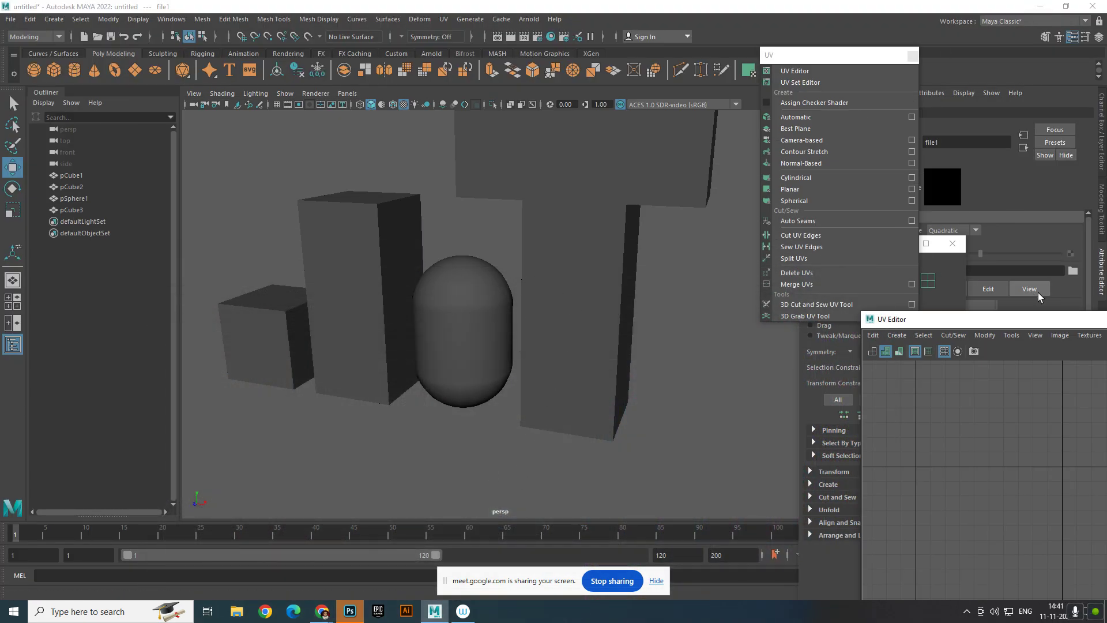
pyautogui.click(1073, 271)
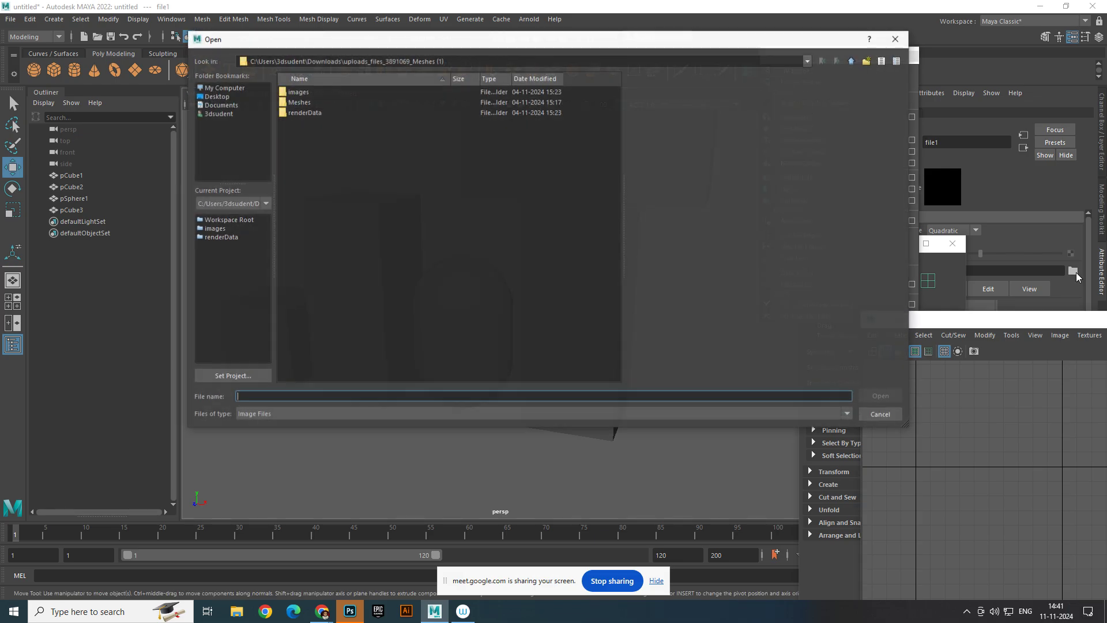
pyautogui.click(217, 97)
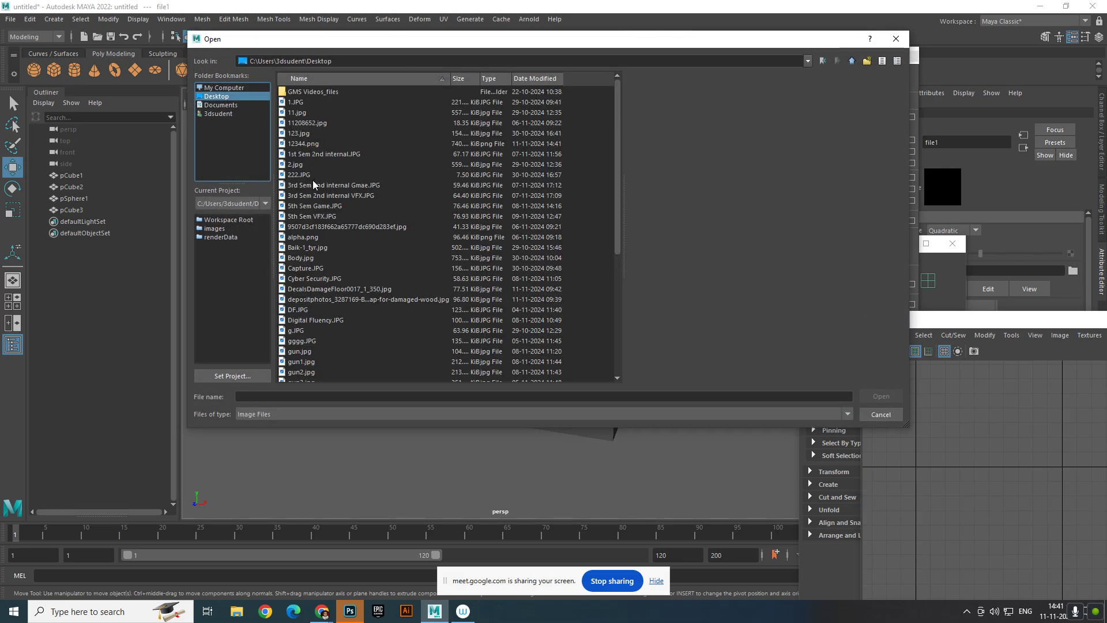
pyautogui.click(306, 144)
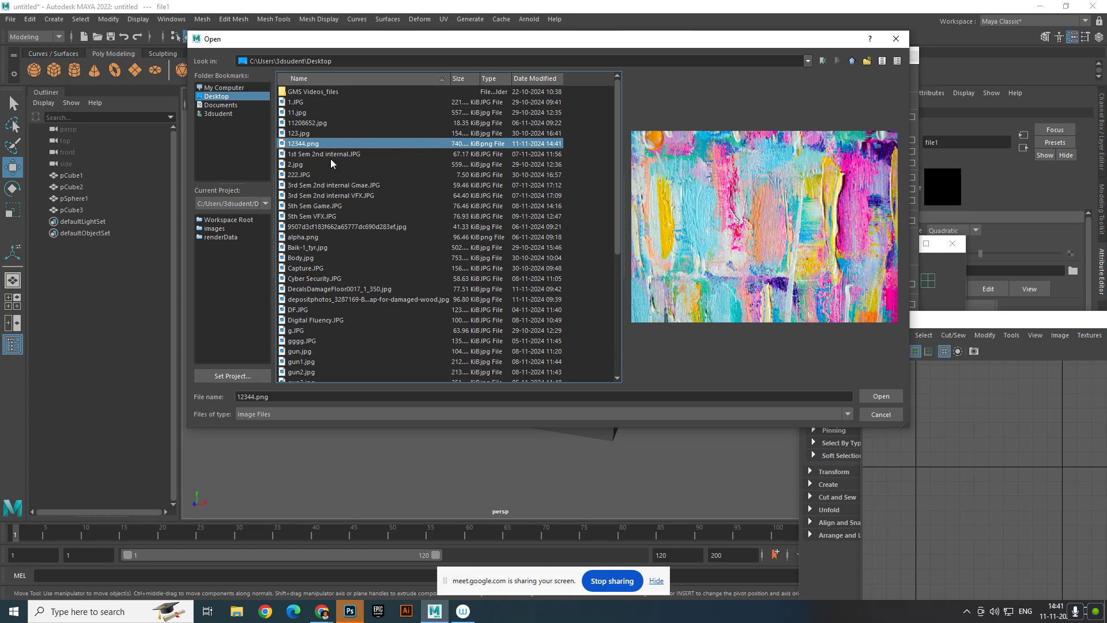
pyautogui.click(881, 397)
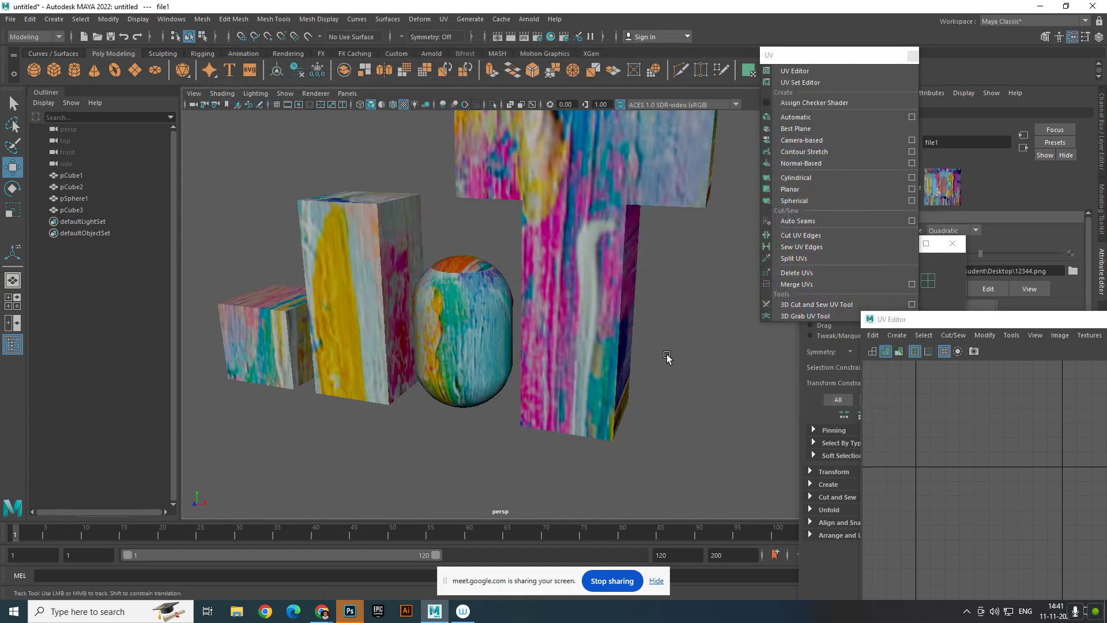
# - Examine how the paint texture wraps around the boxes, the capsule and the T from several sides
pyautogui.keyDown('alt'); pyautogui.moveTo(667, 357); pyautogui.dragTo(680, 412, button='middle'); pyautogui.keyUp('alt')
pyautogui.keyDown('alt'); pyautogui.moveTo(617, 404); pyautogui.dragTo(692, 366); pyautogui.keyUp('alt')
pyautogui.keyDown('alt'); pyautogui.moveTo(589, 390); pyautogui.dragTo(600, 369); pyautogui.keyUp('alt')
pyautogui.scroll(3, 600, 369)
pyautogui.keyDown('alt'); pyautogui.moveTo(571, 412); pyautogui.dragTo(633, 321, button='middle'); pyautogui.keyUp('alt')
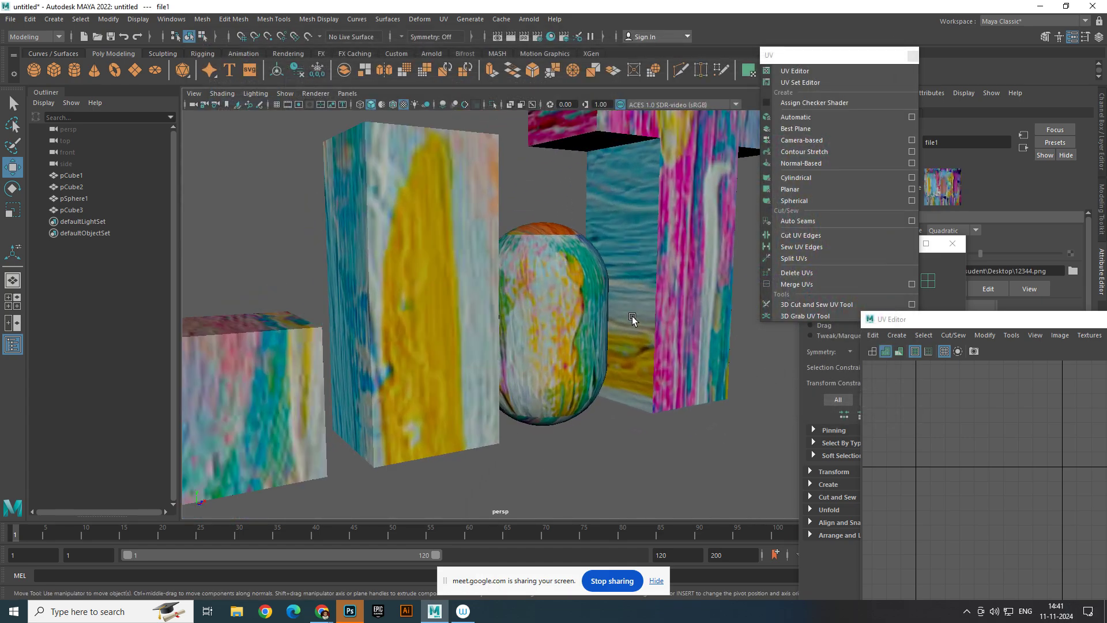
pyautogui.moveTo(632, 316)
pyautogui.keyDown('alt'); pyautogui.mouseDown()
pyautogui.moveTo(555, 303)
pyautogui.moveTo(542, 314)
pyautogui.moveTo(573, 330)
pyautogui.moveTo(602, 327)
pyautogui.mouseUp(); pyautogui.keyUp('alt')
pyautogui.keyDown('alt'); pyautogui.moveTo(594, 329); pyautogui.dragTo(557, 335, button='middle'); pyautogui.keyUp('alt')
pyautogui.click(655, 331)
pyautogui.scroll(-5, 663, 340)
pyautogui.keyDown('alt'); pyautogui.moveTo(665, 341); pyautogui.dragTo(486, 345); pyautogui.keyUp('alt')
pyautogui.moveTo(372, 243); pyautogui.dragTo(555, 403)
pyautogui.click(695, 427)
pyautogui.keyDown('alt'); pyautogui.moveTo(695, 427); pyautogui.dragTo(496, 427); pyautogui.keyUp('alt')
# - Switch to Chrome, preview Pngtree's brown texture background and save that image to the Desktop as a JPEG named 555
pyautogui.moveTo(324, 620)
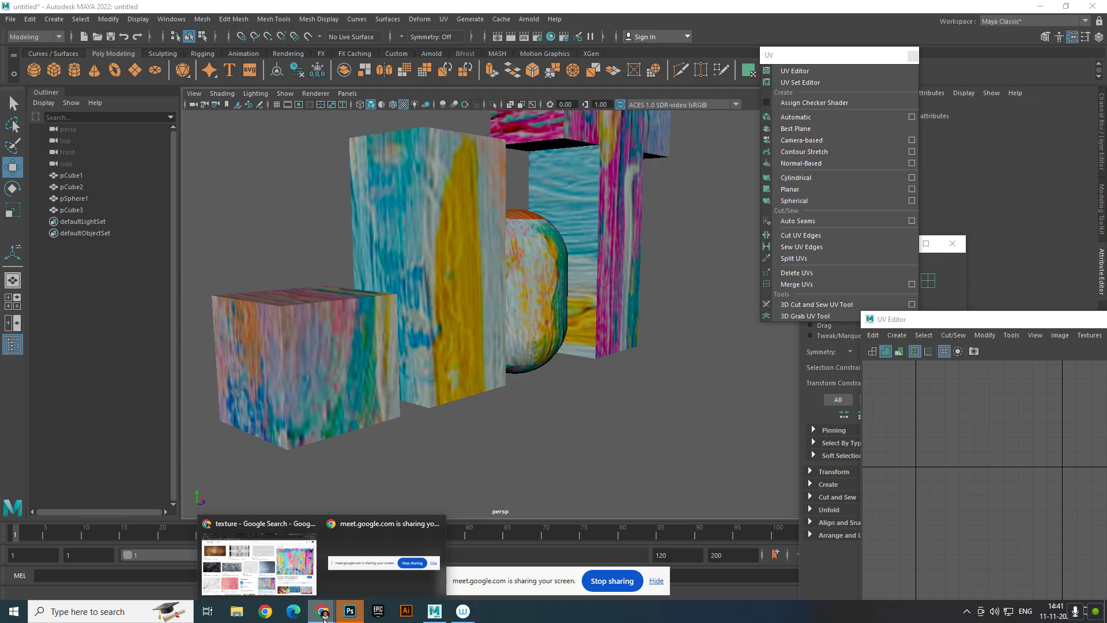
pyautogui.click(259, 562)
pyautogui.click(276, 91)
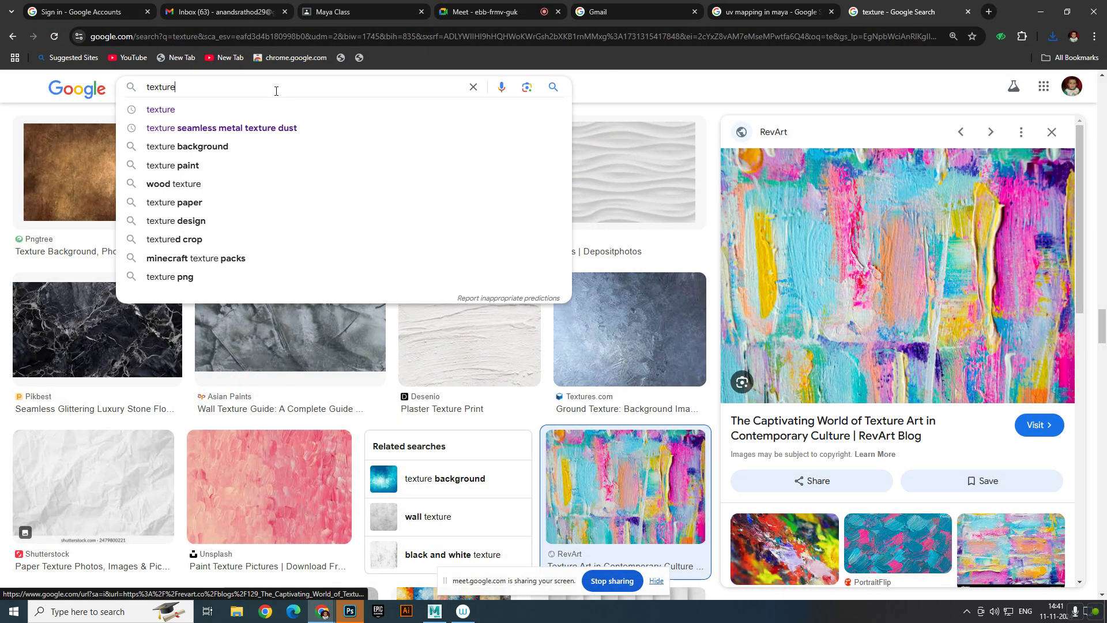
pyautogui.click(86, 175)
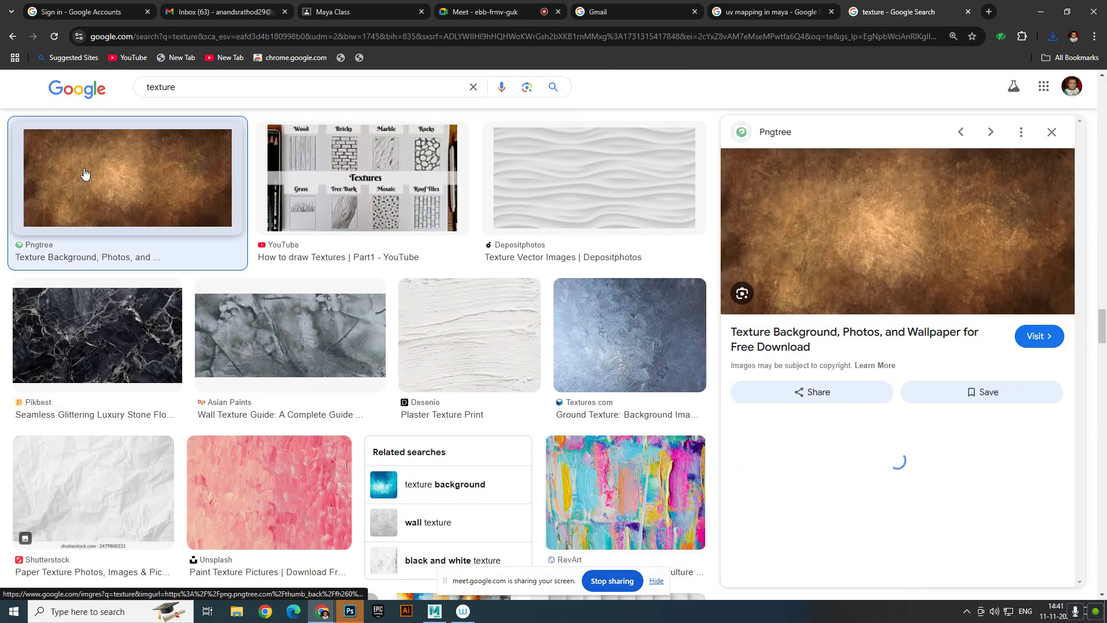
pyautogui.rightClick(914, 224)
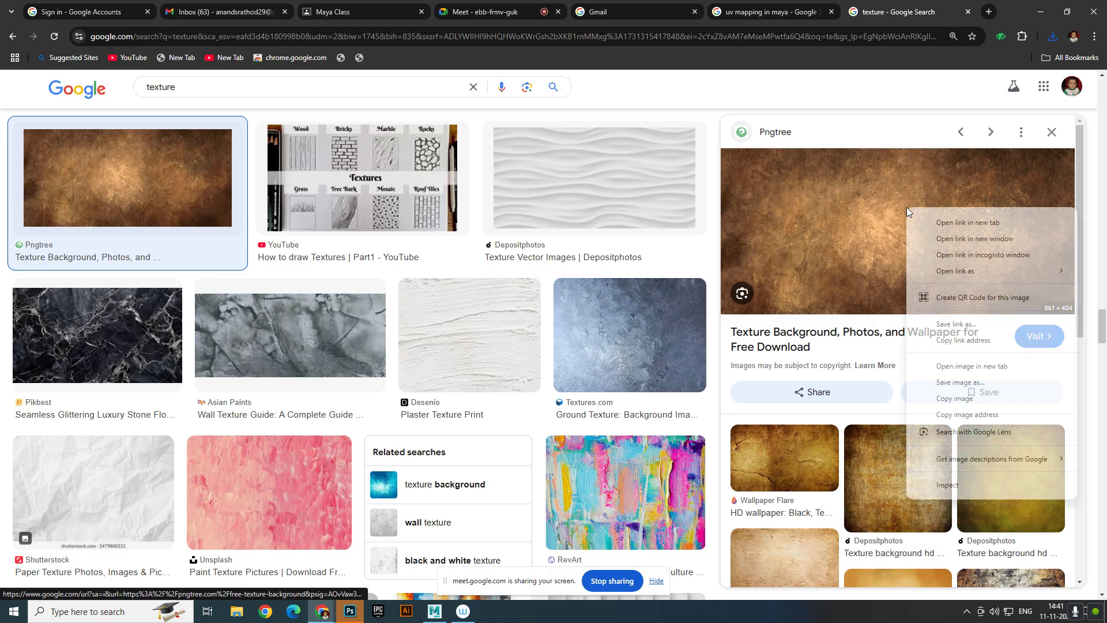
pyautogui.click(969, 364)
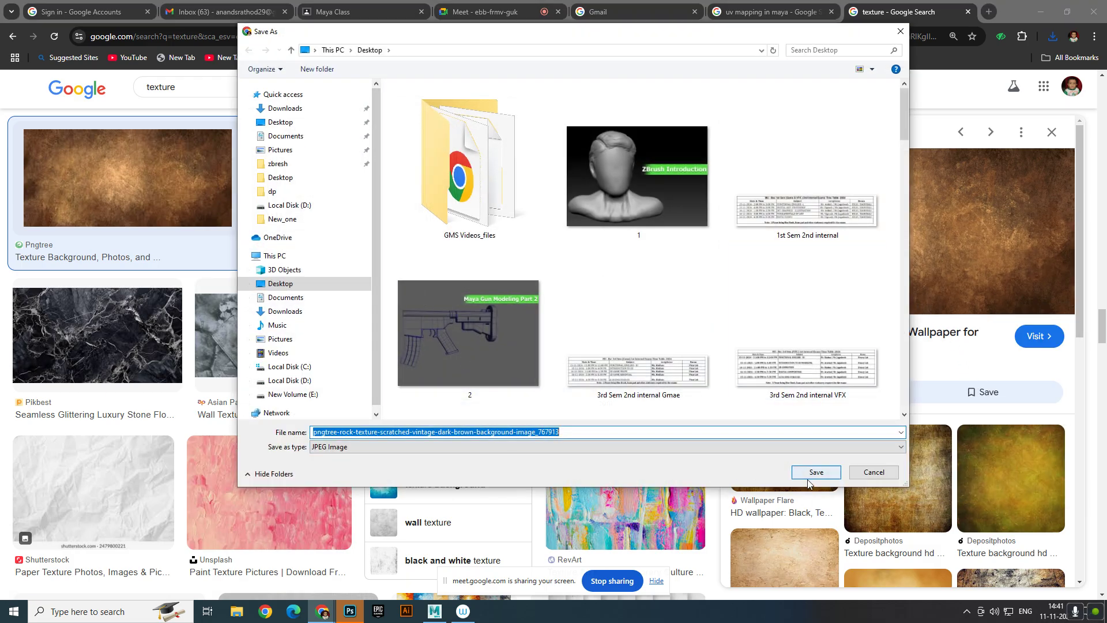
pyautogui.write('555')
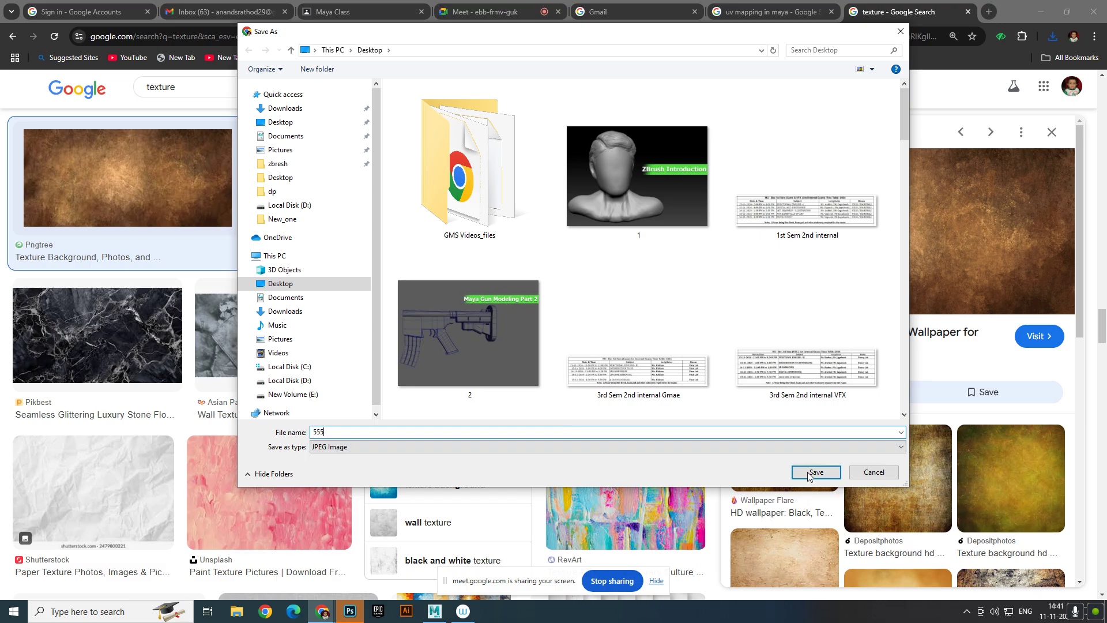
pyautogui.press('Return')
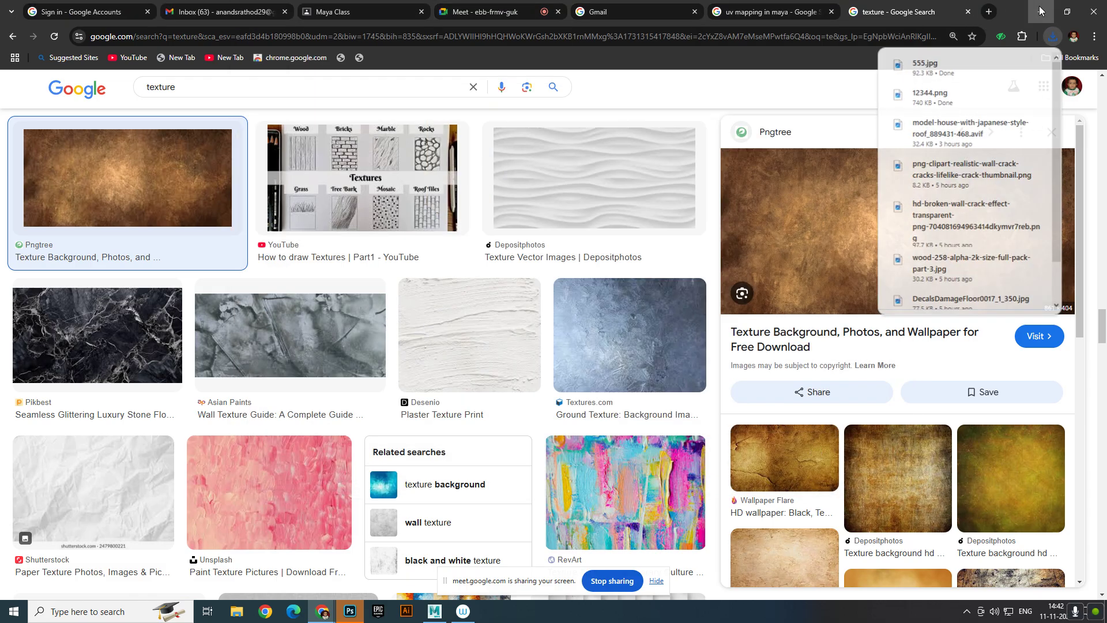
# - Return to Maya and load 555.jpg from the Desktop as the File texture's image in the capsule's material
pyautogui.hotkey('alt', 'Tab')
pyautogui.click(517, 300)
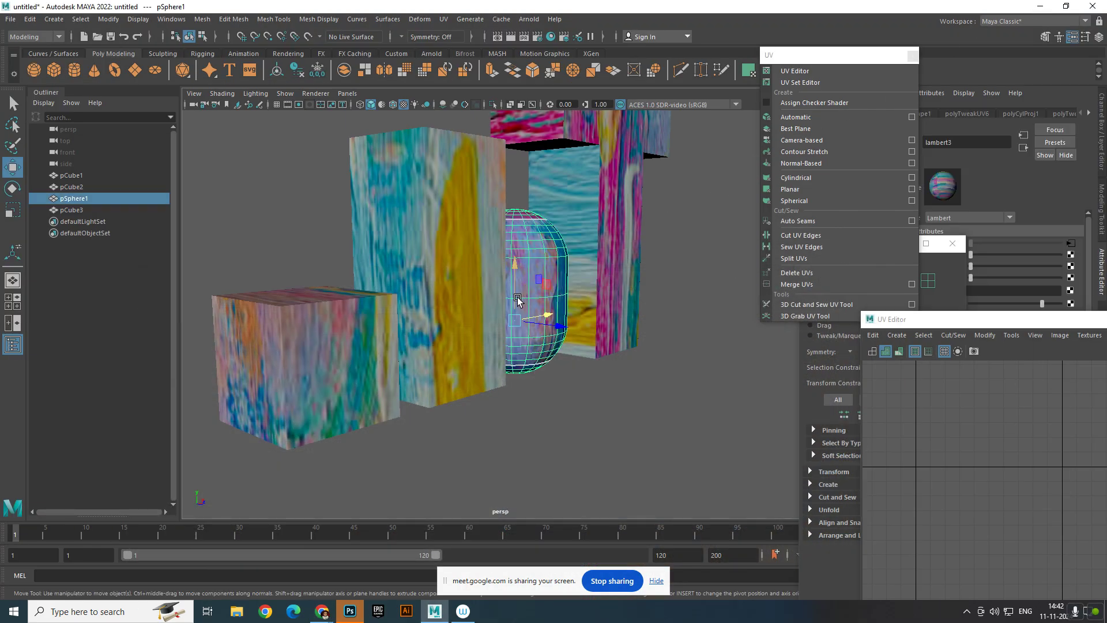
pyautogui.click(1072, 244)
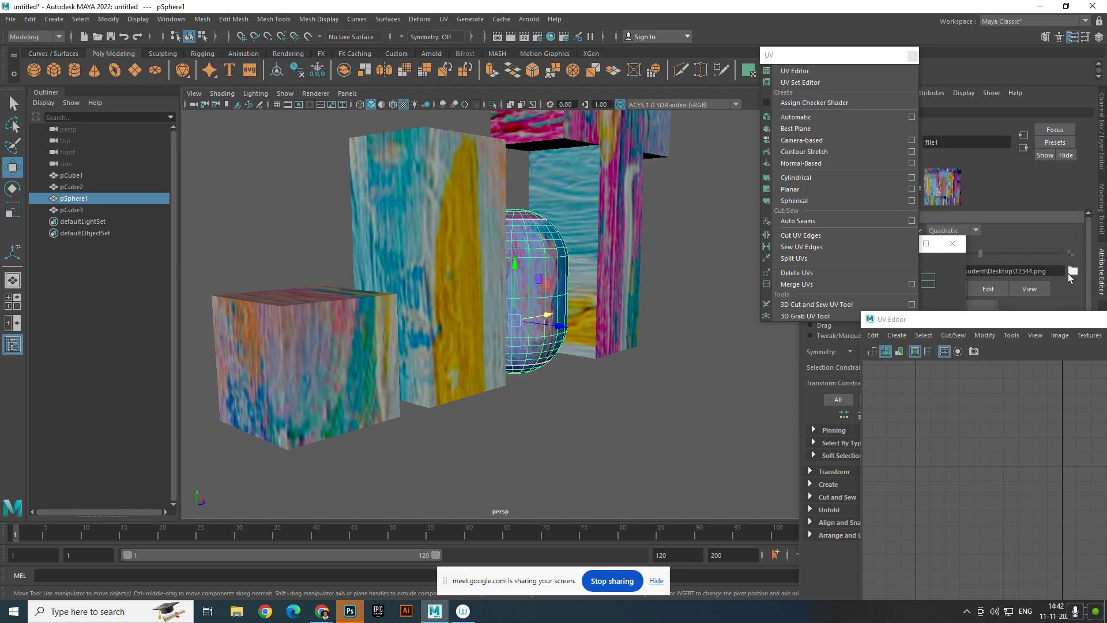
pyautogui.click(1073, 271)
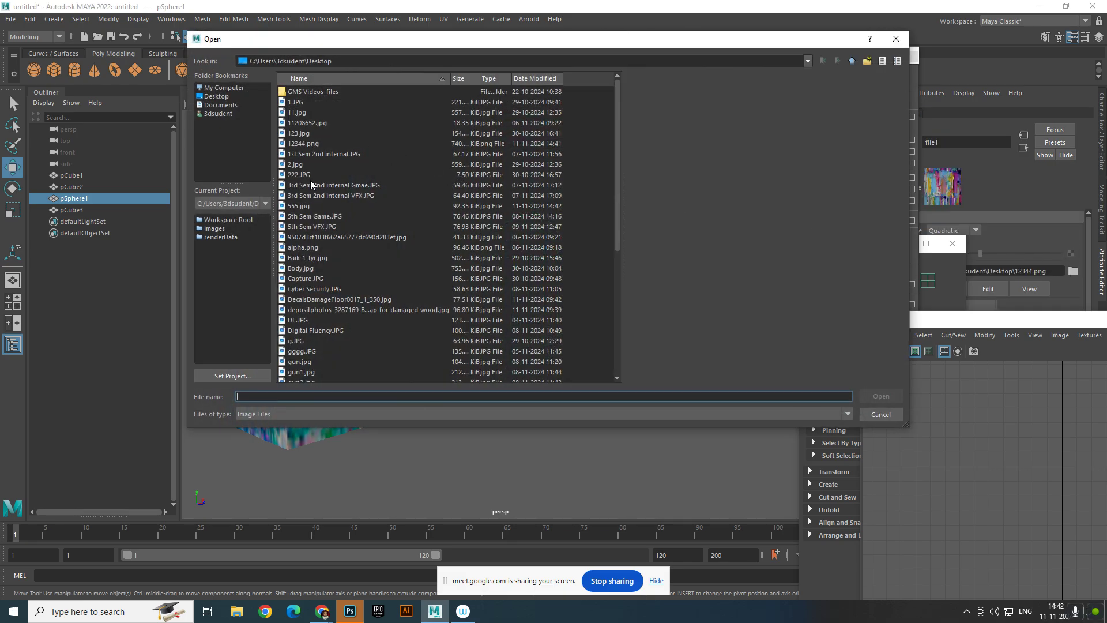
pyautogui.click(323, 205)
pyautogui.click(879, 396)
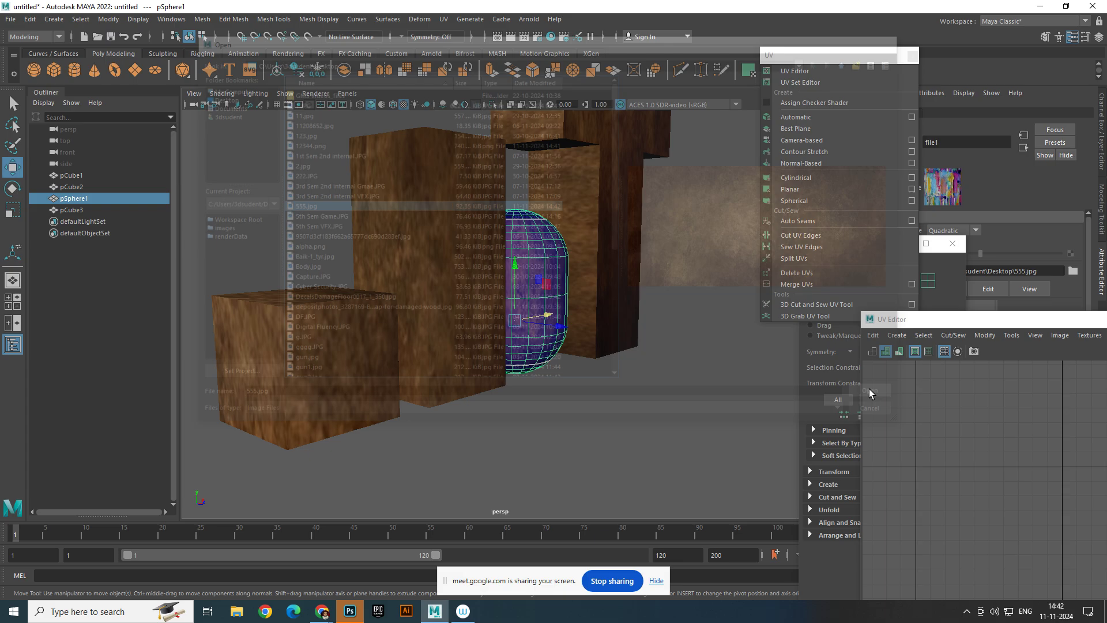
# - Select the UVs of all four meshes in the UV Editor and scale their shells up beyond the texture tile
pyautogui.keyDown('alt'); pyautogui.moveTo(698, 383); pyautogui.dragTo(606, 398); pyautogui.keyUp('alt')
pyautogui.scroll(-5, 587, 380)
pyautogui.moveTo(932, 321); pyautogui.dragTo(729, 138)
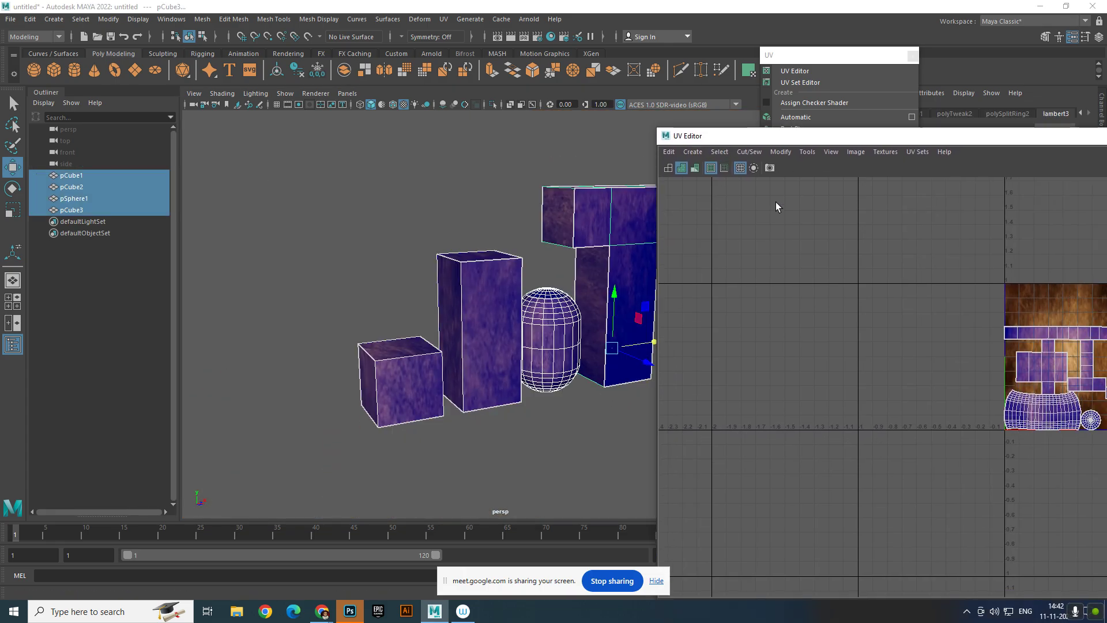
pyautogui.moveTo(922, 302); pyautogui.dragTo(1050, 270, button='right')
pyautogui.scroll(-3, 1038, 282)
pyautogui.keyDown('alt'); pyautogui.moveTo(1013, 308); pyautogui.dragTo(892, 288, button='middle'); pyautogui.keyUp('alt')
pyautogui.moveTo(865, 263); pyautogui.dragTo(1063, 416)
pyautogui.scroll(4, 972, 415)
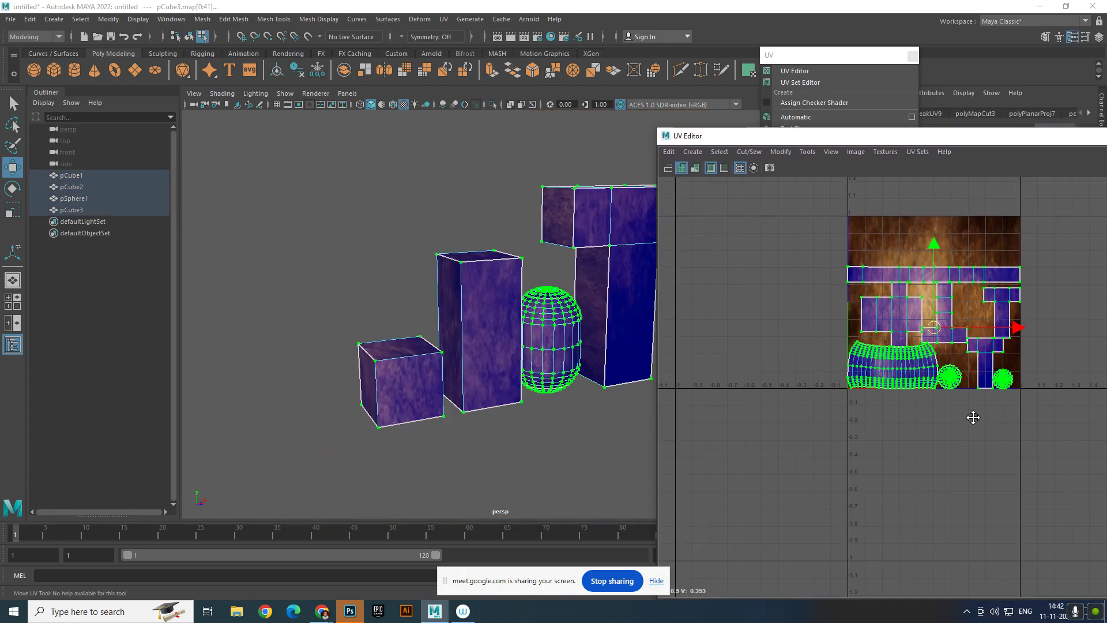
pyautogui.moveTo(911, 324); pyautogui.dragTo(1043, 475)
pyautogui.scroll(3, 784, 335)
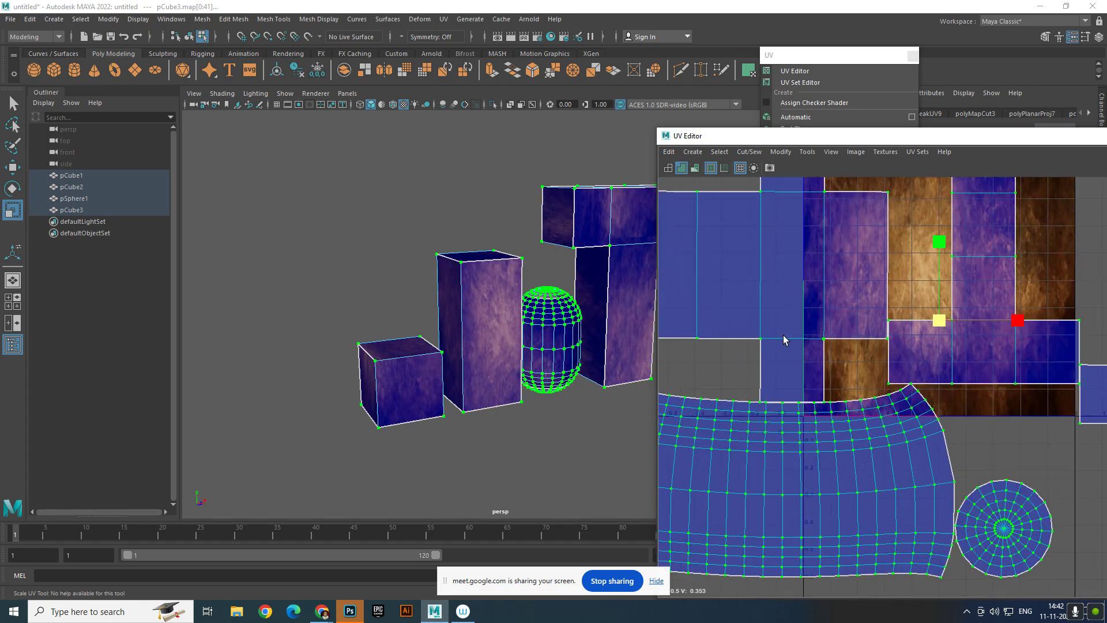
pyautogui.scroll(6, 479, 310)
# - Return to object selection and examine the brown texture on the boxes, the capsule and the T from several sides
pyautogui.keyDown('alt'); pyautogui.moveTo(648, 324); pyautogui.dragTo(521, 304, button='right'); pyautogui.keyUp('alt')
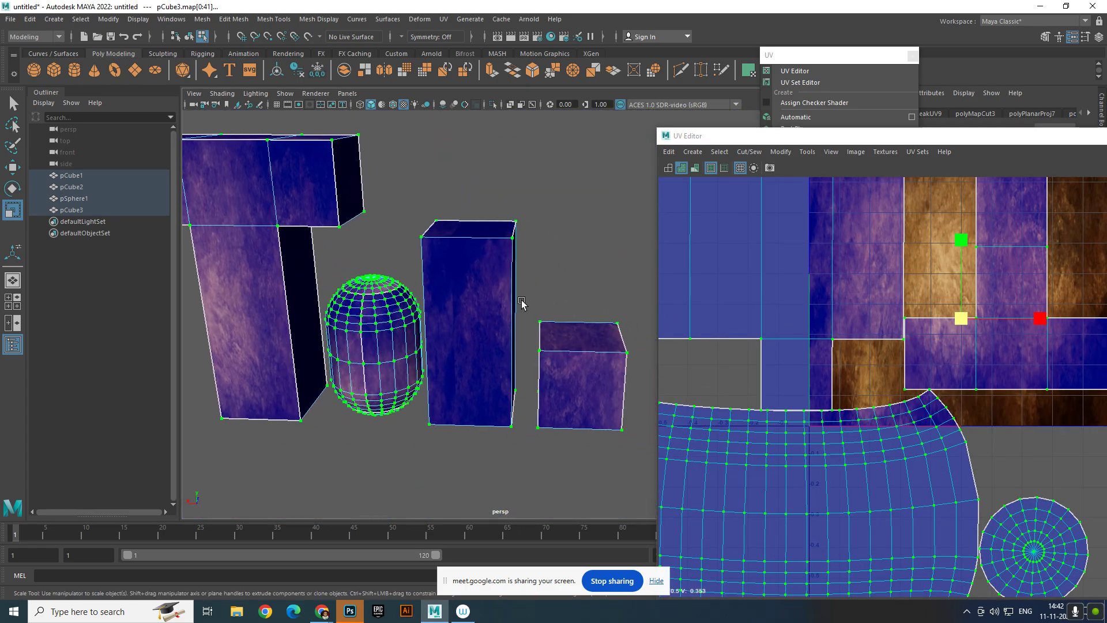
pyautogui.keyDown('alt'); pyautogui.moveTo(521, 304); pyautogui.dragTo(341, 300); pyautogui.keyUp('alt')
pyautogui.moveTo(490, 307); pyautogui.dragTo(568, 259, button='right')
pyautogui.click(531, 213)
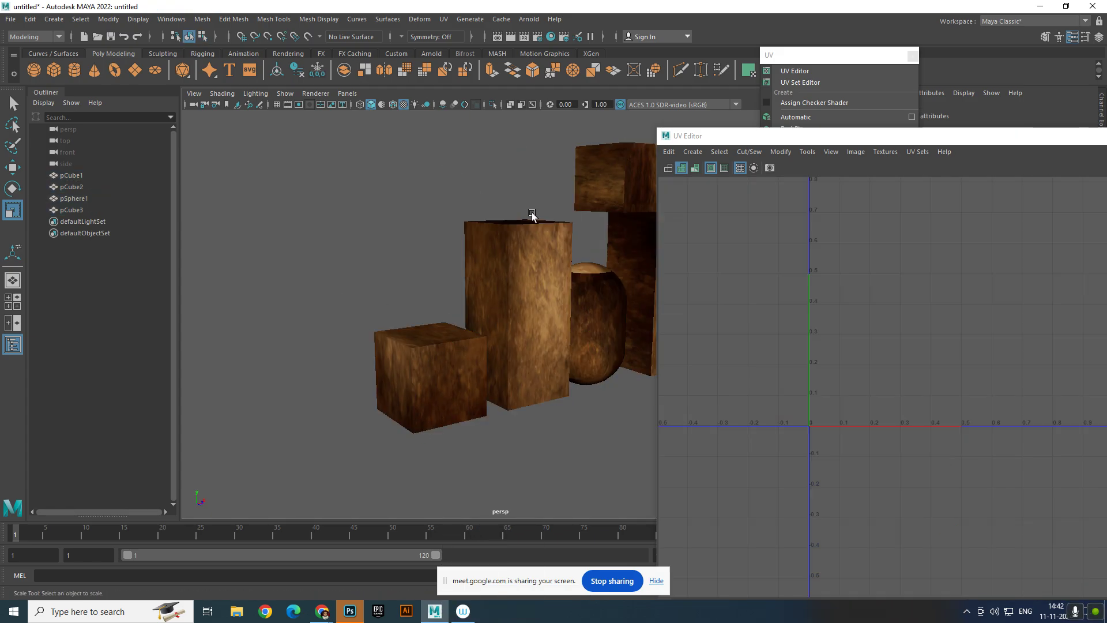
pyautogui.keyDown('alt'); pyautogui.moveTo(532, 212); pyautogui.dragTo(504, 307); pyautogui.keyUp('alt')
pyautogui.keyDown('alt'); pyautogui.moveTo(505, 306); pyautogui.dragTo(472, 241, button='right'); pyautogui.keyUp('alt')
pyautogui.keyDown('alt'); pyautogui.moveTo(471, 240); pyautogui.dragTo(487, 264); pyautogui.keyUp('alt')
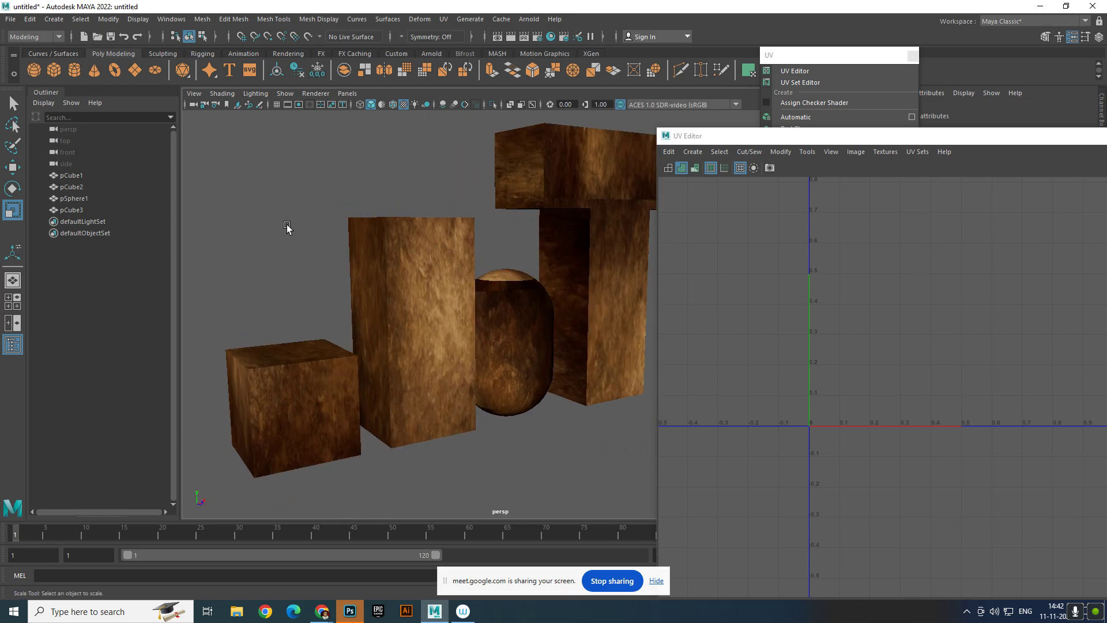
pyautogui.moveTo(302, 189); pyautogui.dragTo(820, 499)
pyautogui.scroll(-4, 586, 371)
pyautogui.scroll(2, 586, 373)
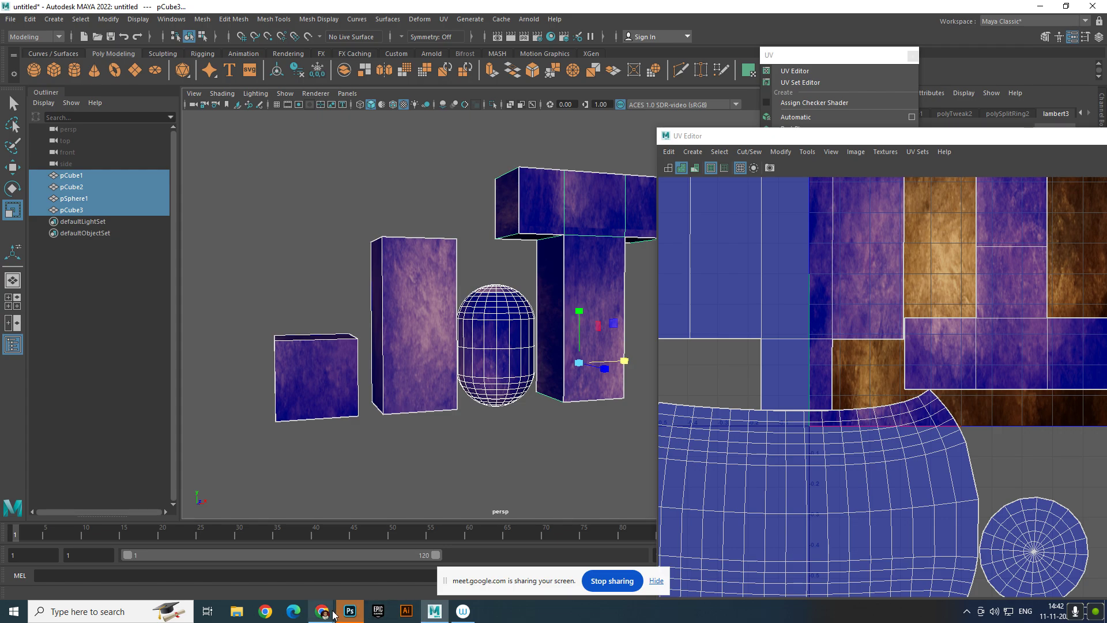
# - Switch to Chrome and run an image search for "checker box pattern"
pyautogui.moveTo(333, 615)
pyautogui.click(259, 562)
pyautogui.scroll(4, 344, 202)
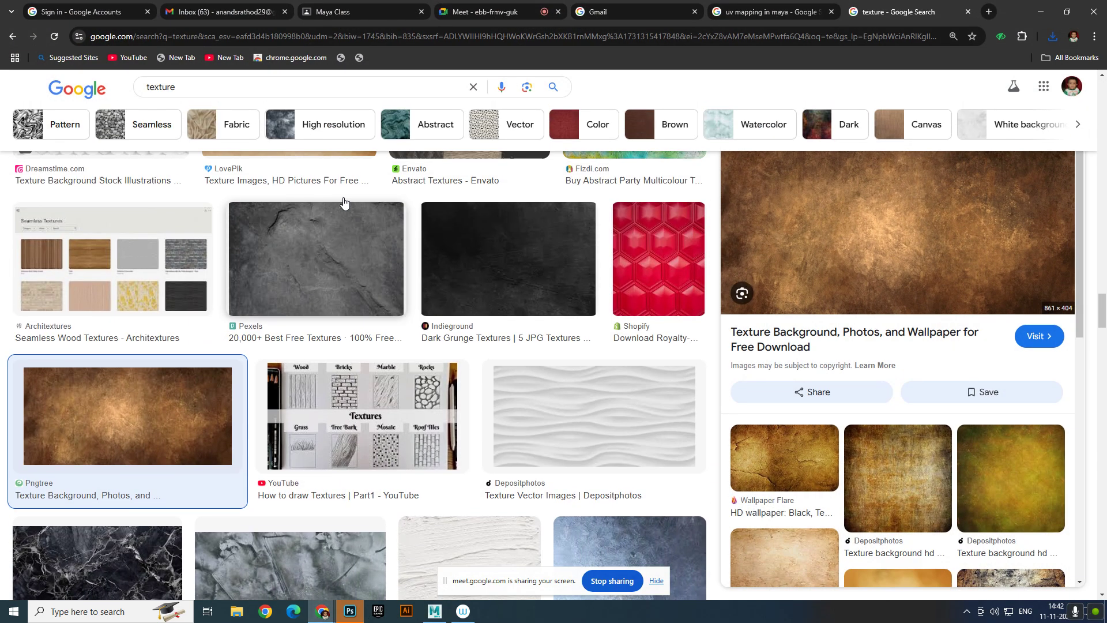
pyautogui.scroll(3, 344, 204)
pyautogui.click(248, 91)
pyautogui.moveTo(155, 89); pyautogui.dragTo(120, 108)
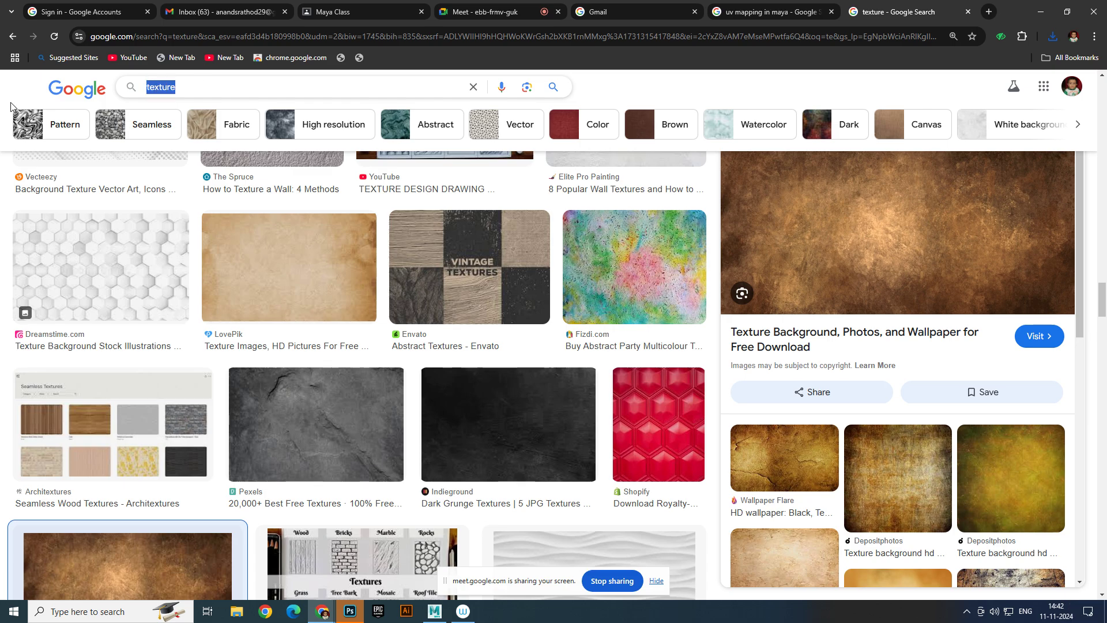
pyautogui.write('checter')
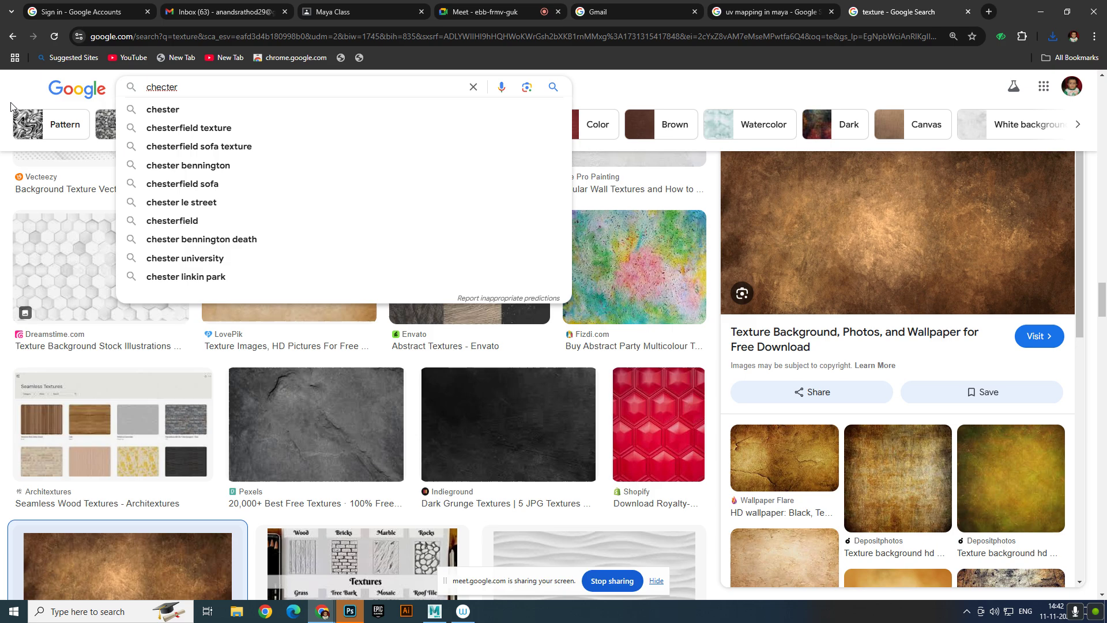
pyautogui.press('BackSpace')
pyautogui.press('BackSpace')
pyautogui.press('BackSpace')
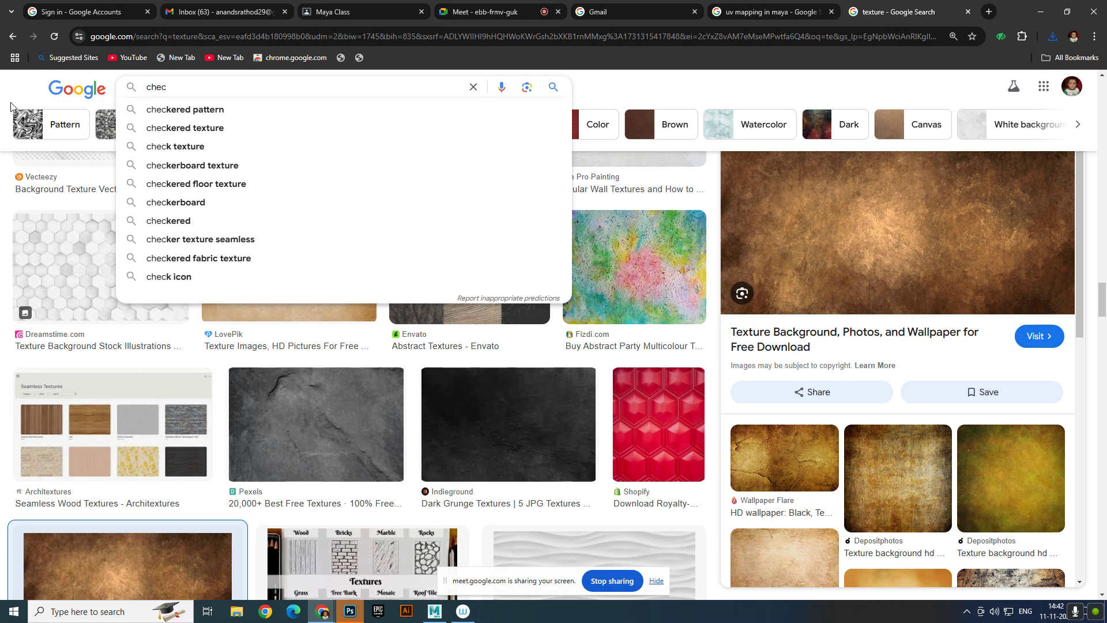
pyautogui.press('BackSpace')
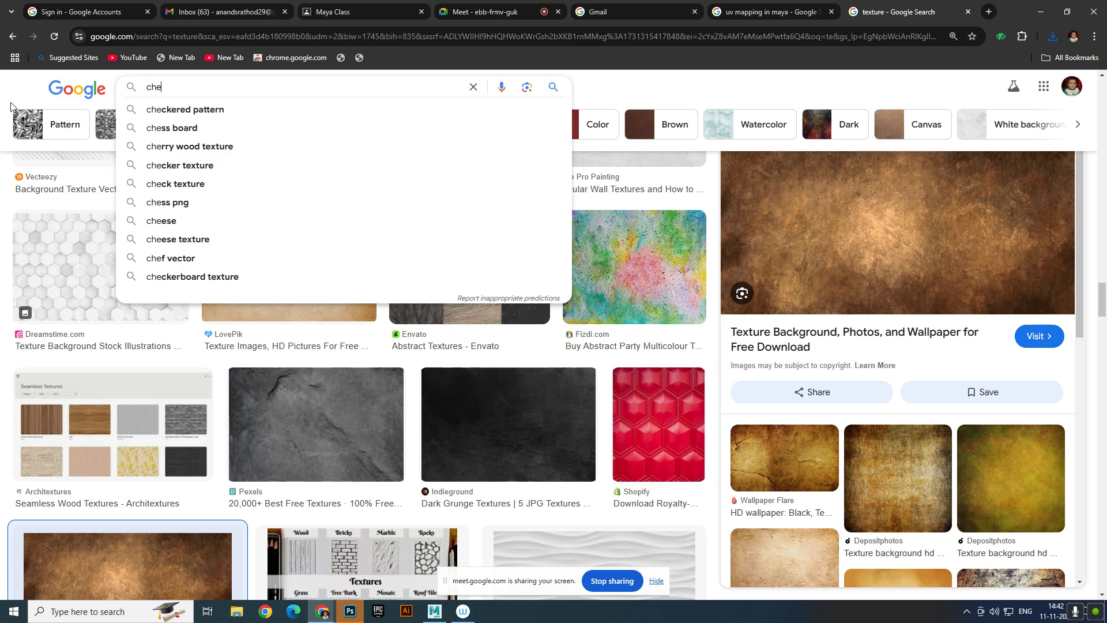
pyautogui.write('ker ')
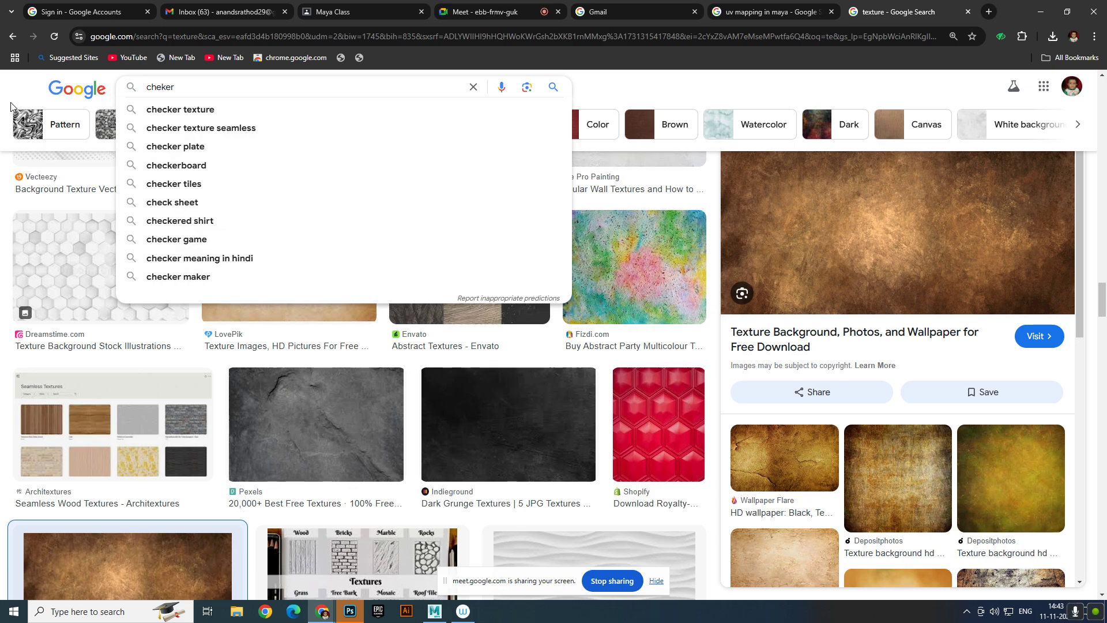
pyautogui.write('box')
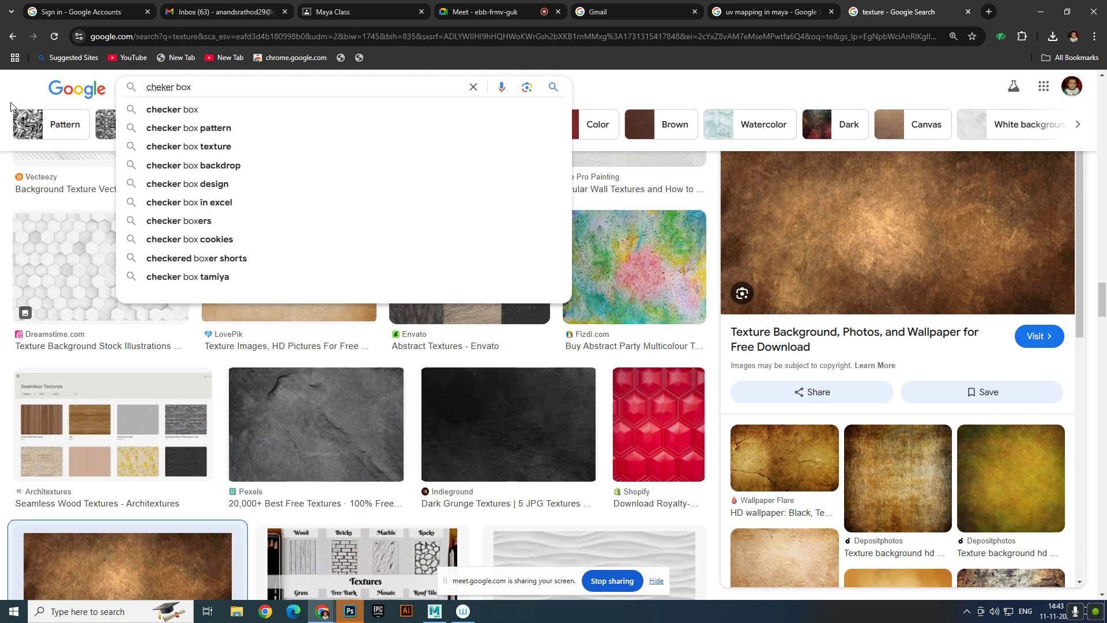
pyautogui.click(195, 128)
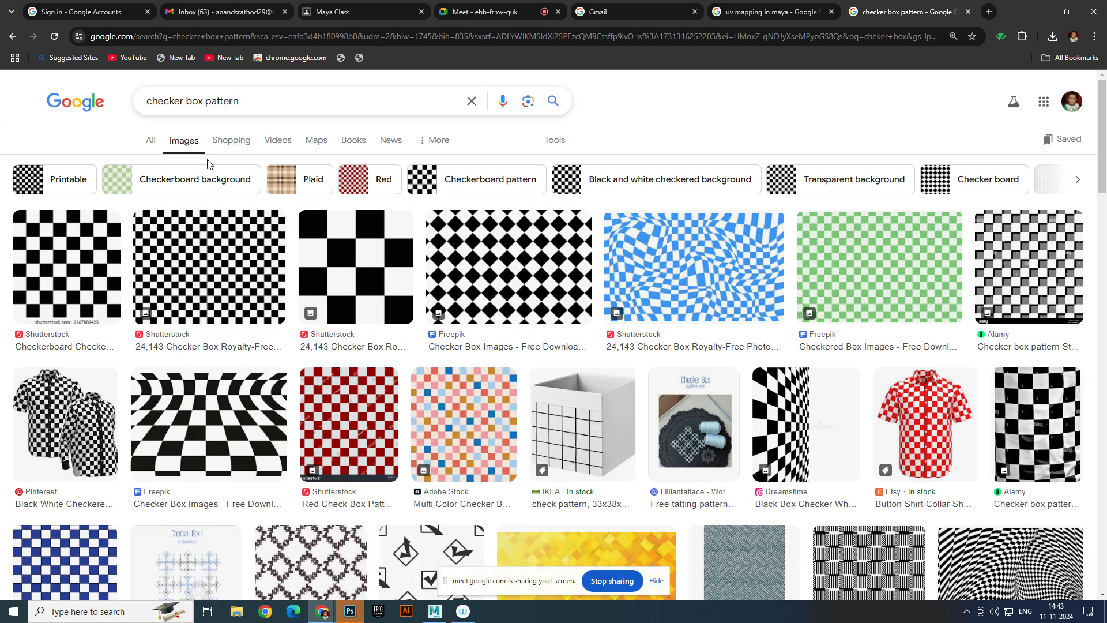
# - Show all result types and open the preview of Polycount's Free Checker Pattern Texture
pyautogui.click(152, 142)
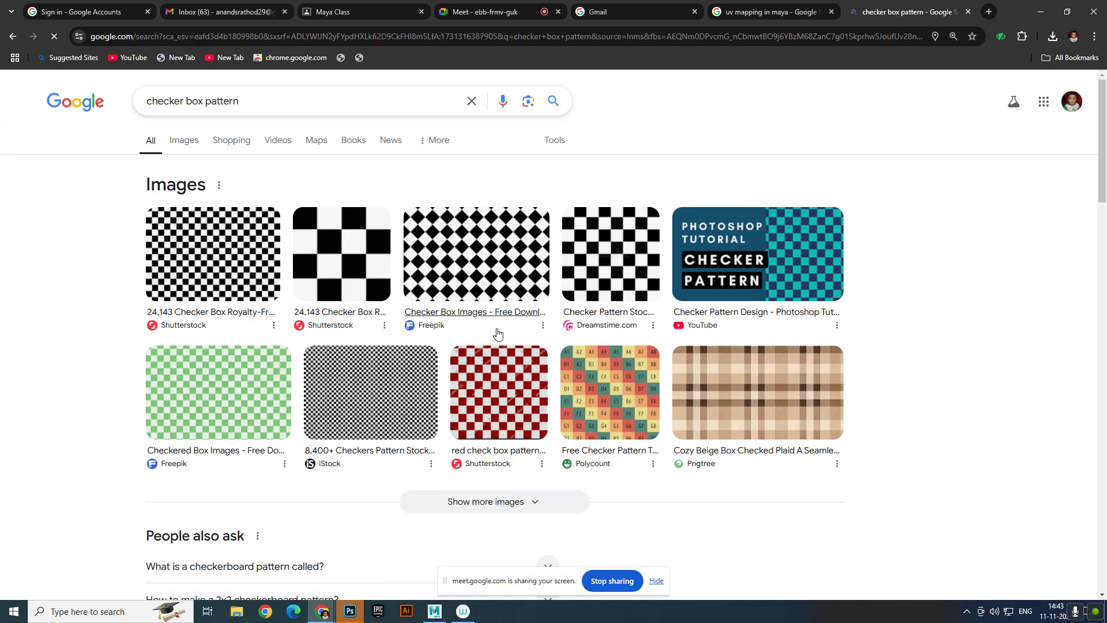
pyautogui.click(640, 398)
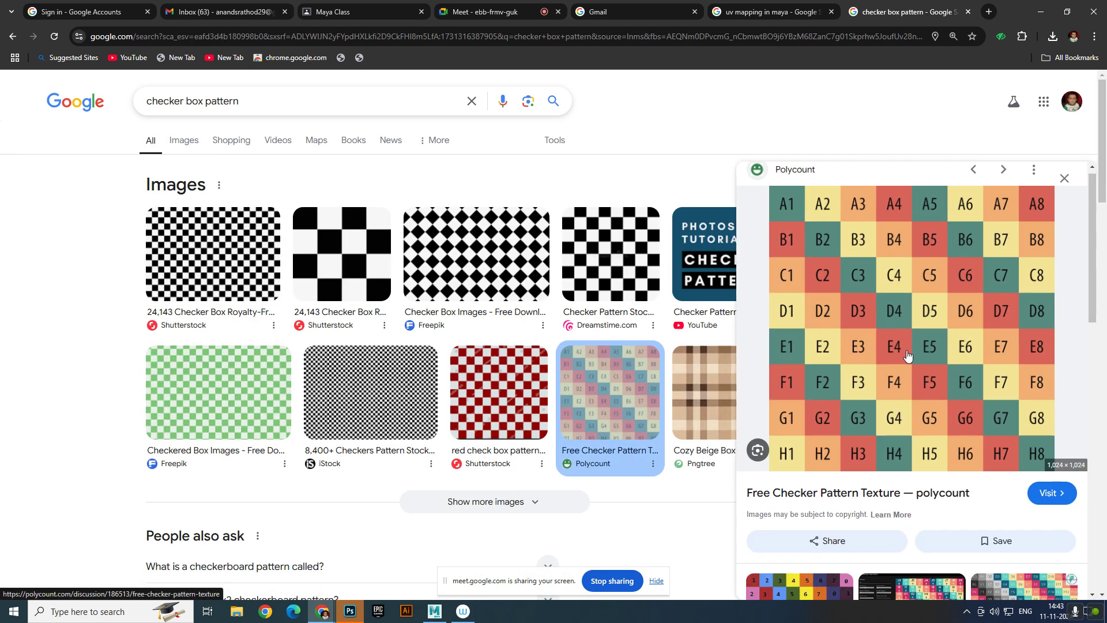
pyautogui.scroll(-3, 897, 295)
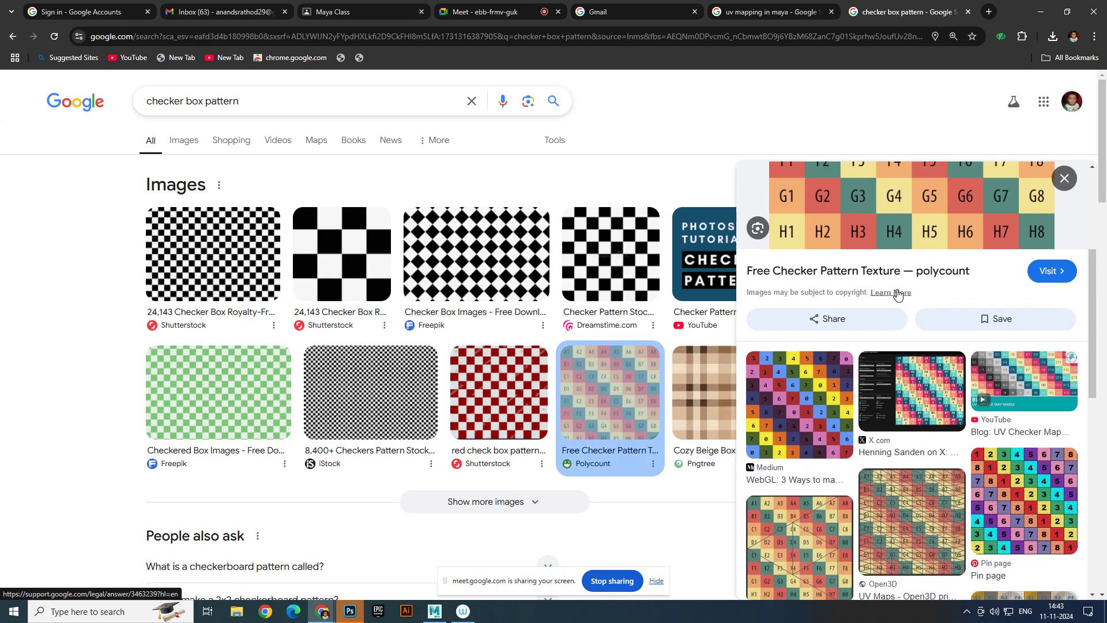
pyautogui.click(908, 210)
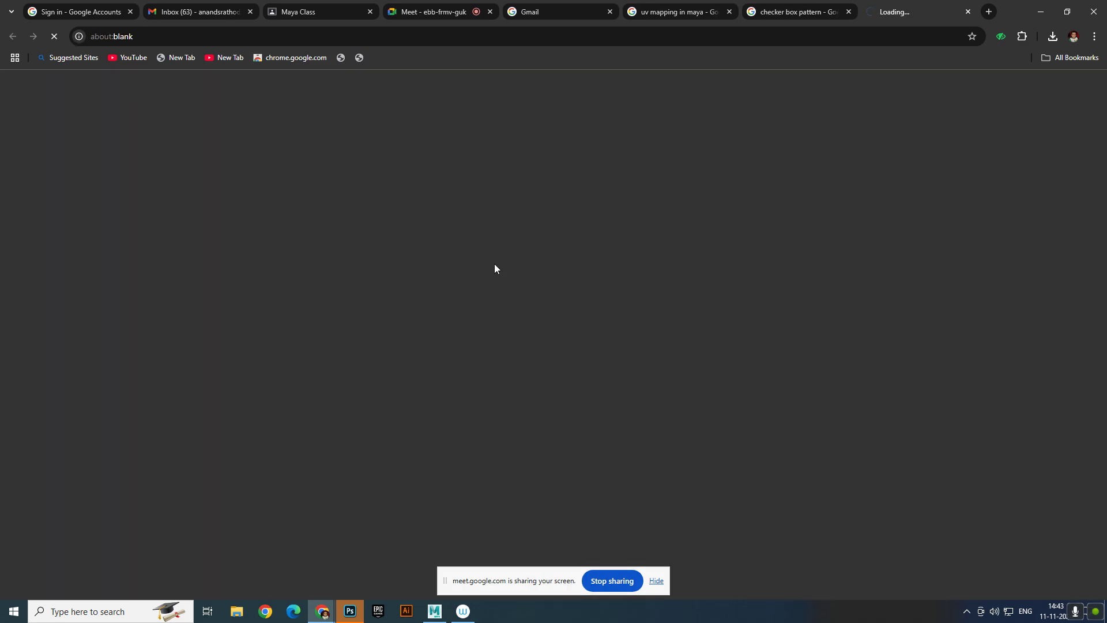
pyautogui.scroll(-7, 492, 265)
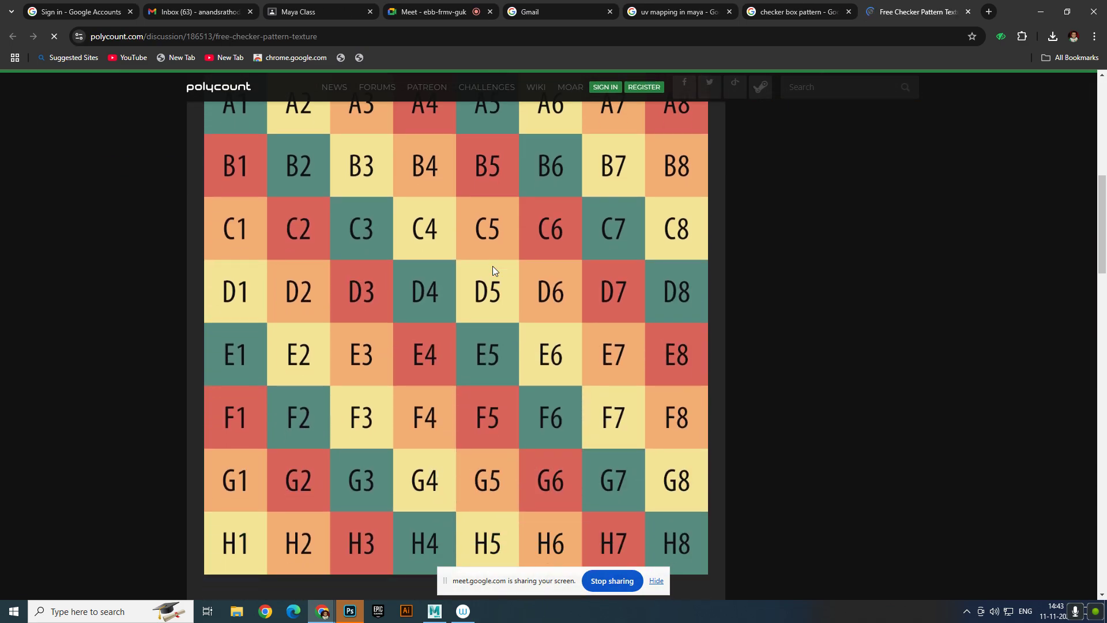
pyautogui.rightClick(451, 255)
pyautogui.click(496, 295)
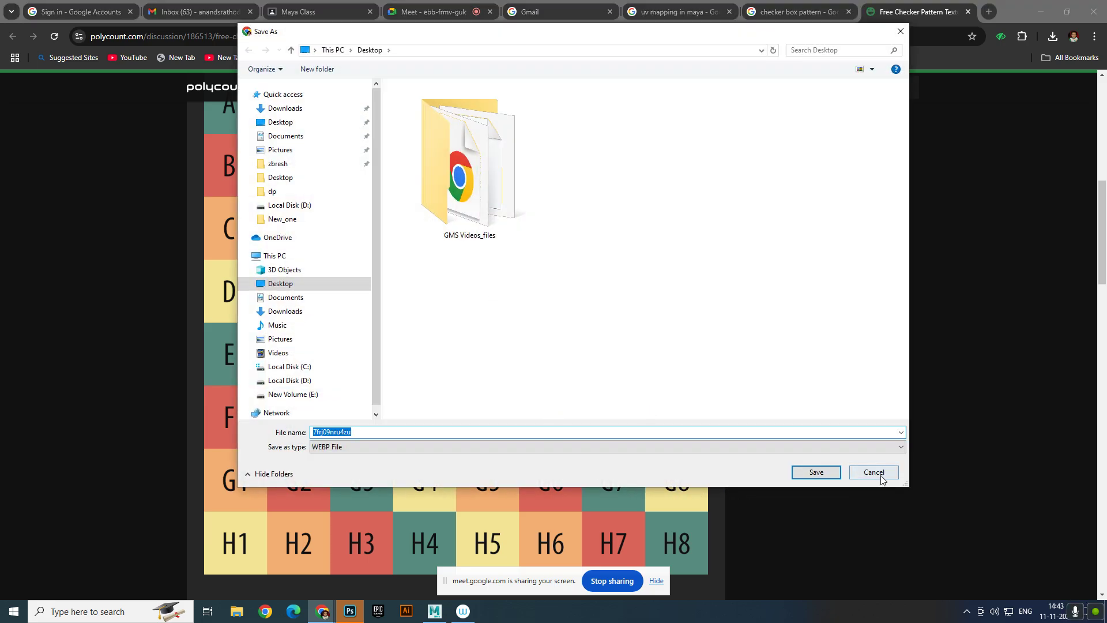
pyautogui.click(874, 473)
pyautogui.scroll(-3, 729, 431)
pyautogui.scroll(8, 729, 431)
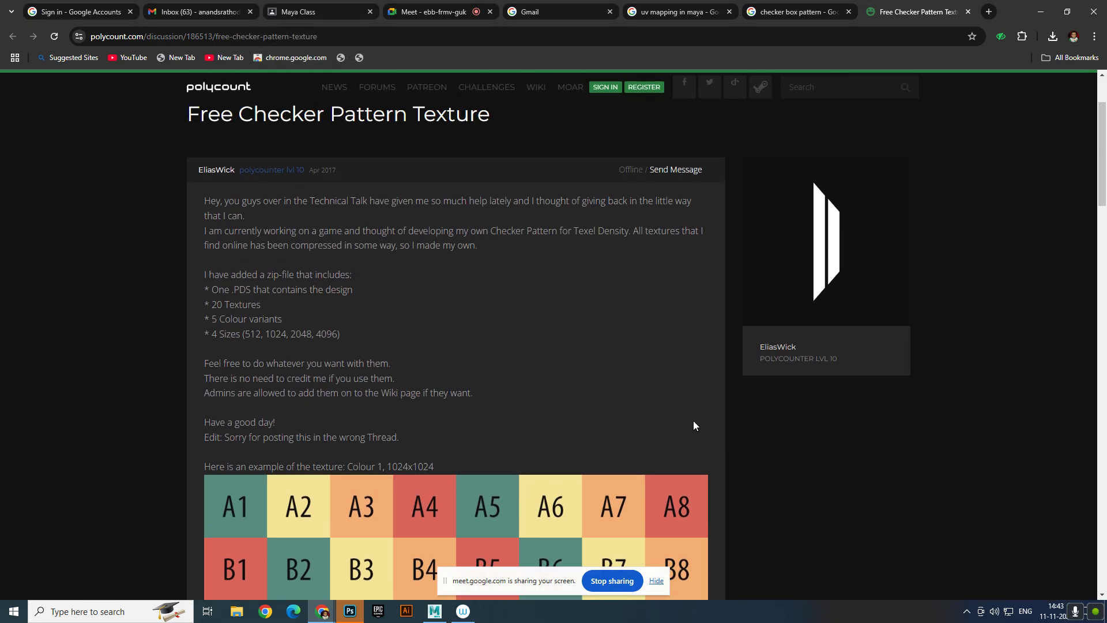
pyautogui.click(775, 17)
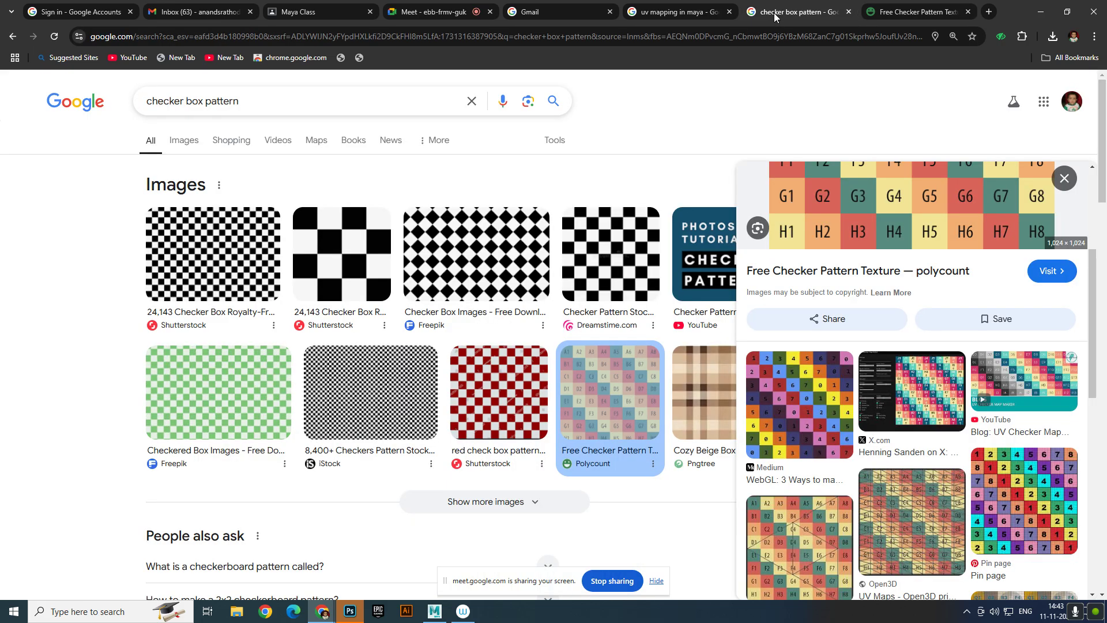
pyautogui.scroll(3, 839, 215)
pyautogui.rightClick(888, 254)
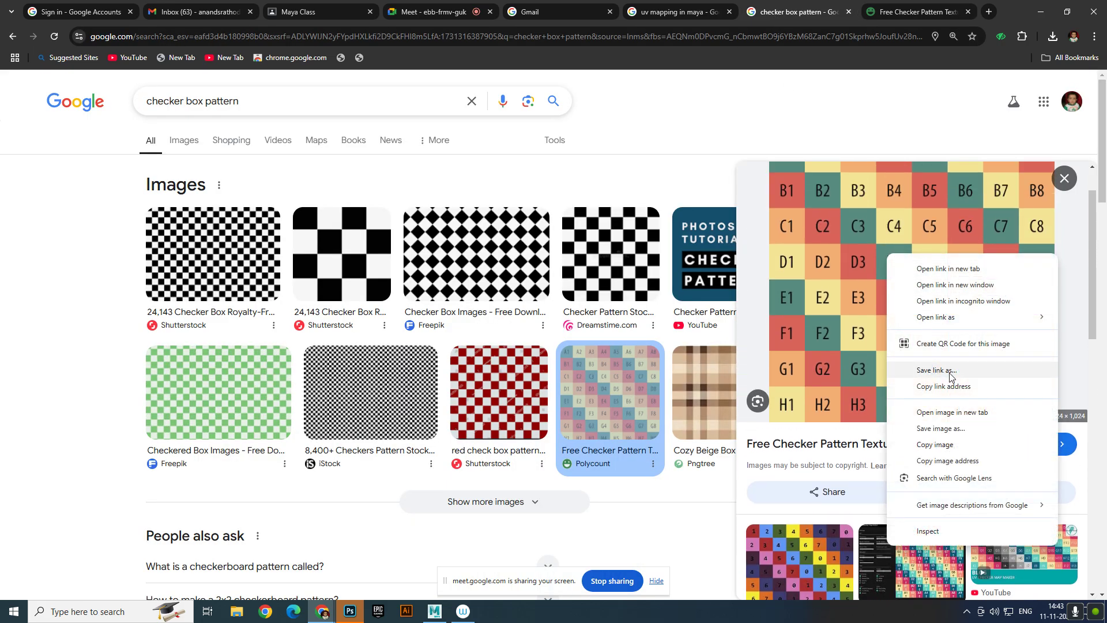
pyautogui.click(940, 428)
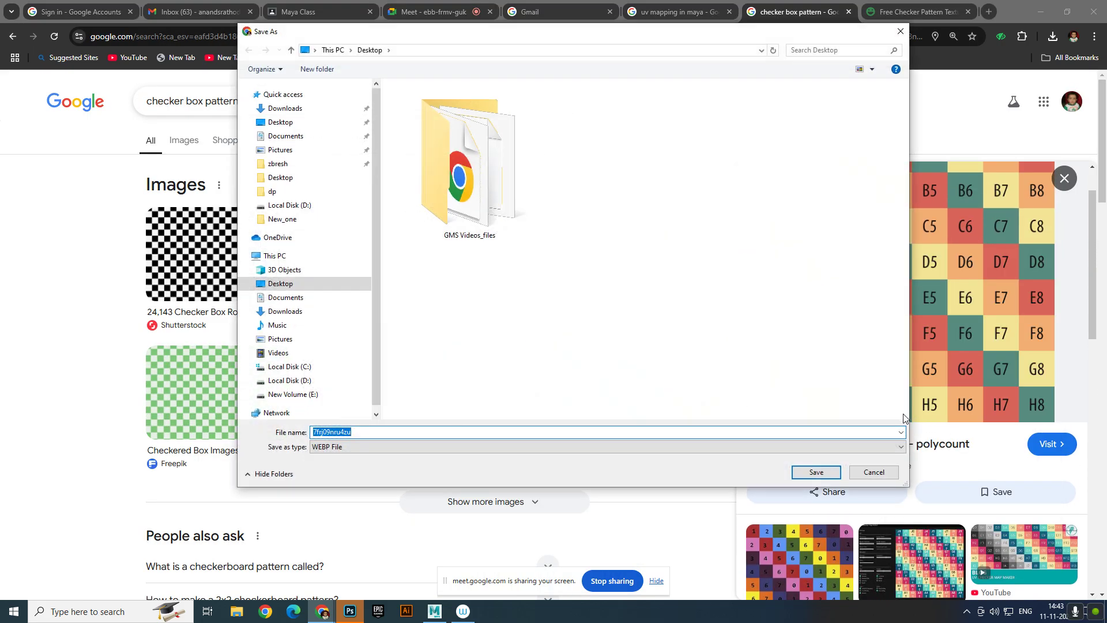
pyautogui.click(874, 472)
# - Open the multicoloured checker image numbered 1 to 8 from the related image results and save it to the Desktop as 7777
pyautogui.scroll(-6, 1014, 293)
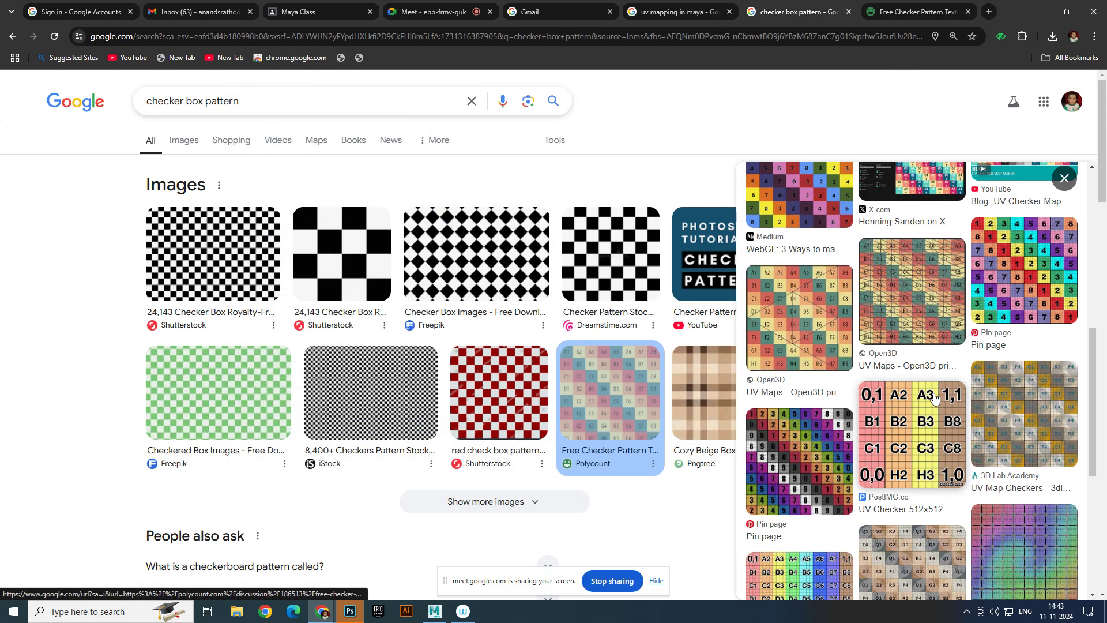
pyautogui.click(1014, 293)
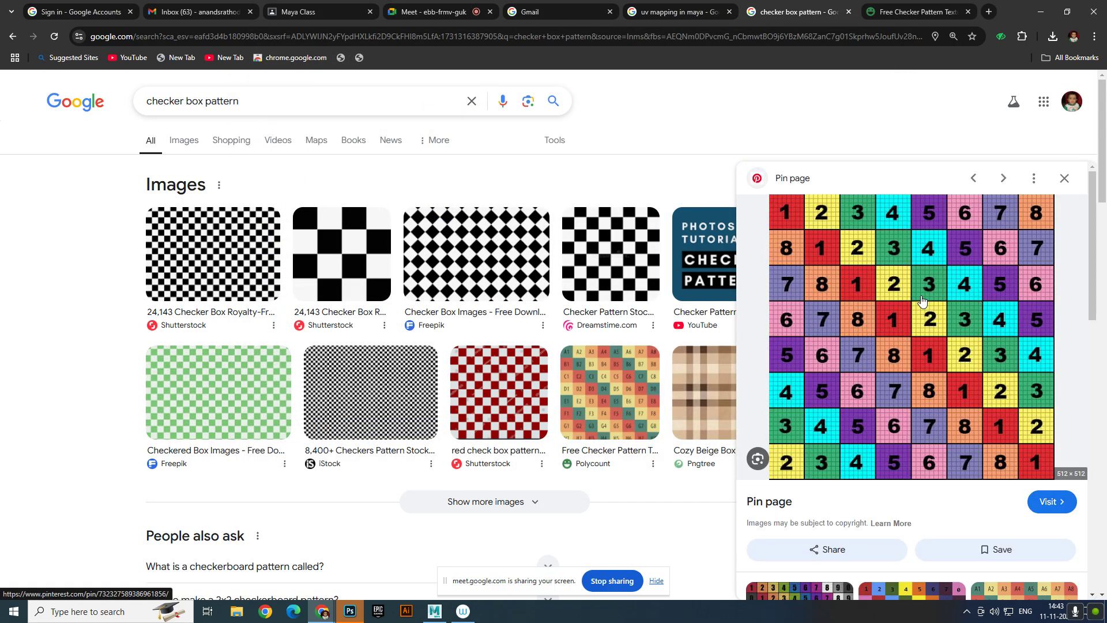
pyautogui.rightClick(873, 274)
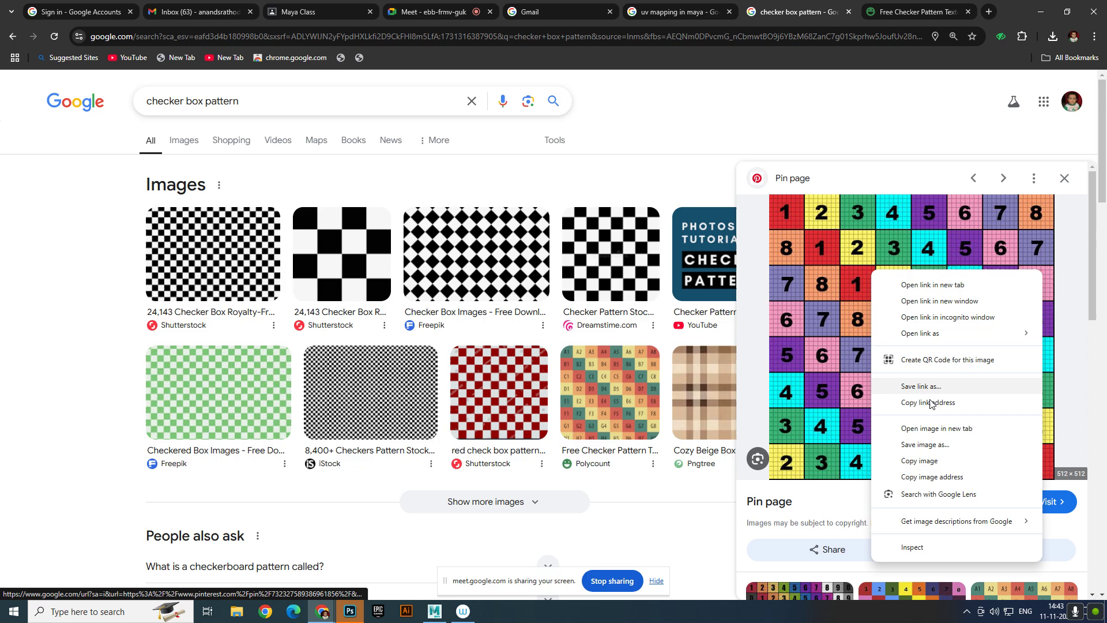
pyautogui.click(937, 445)
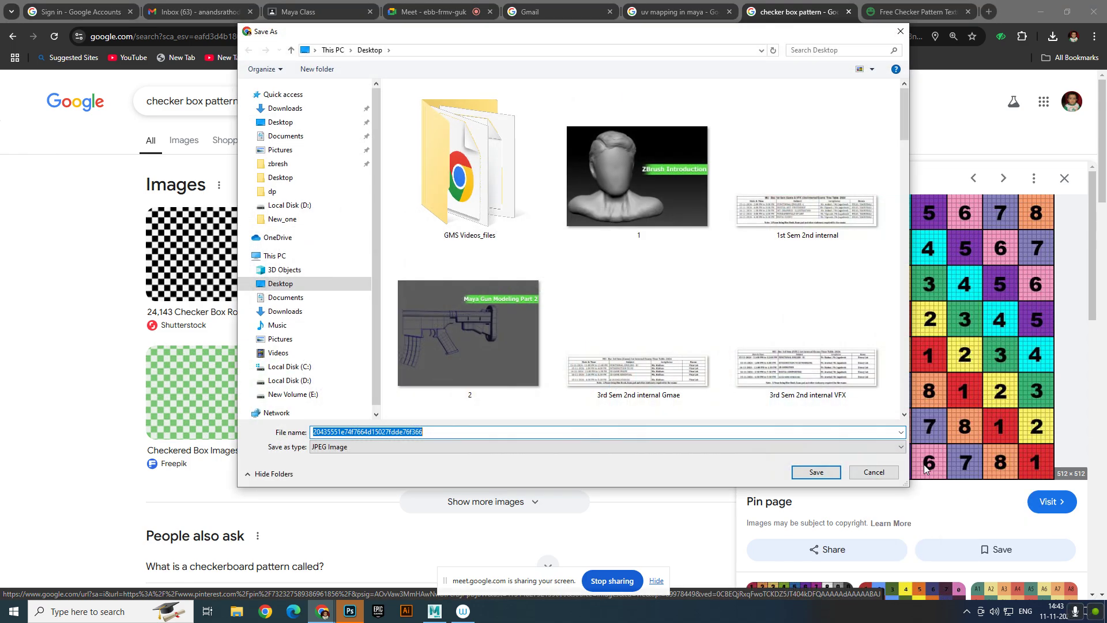
pyautogui.write('7777')
pyautogui.click(830, 476)
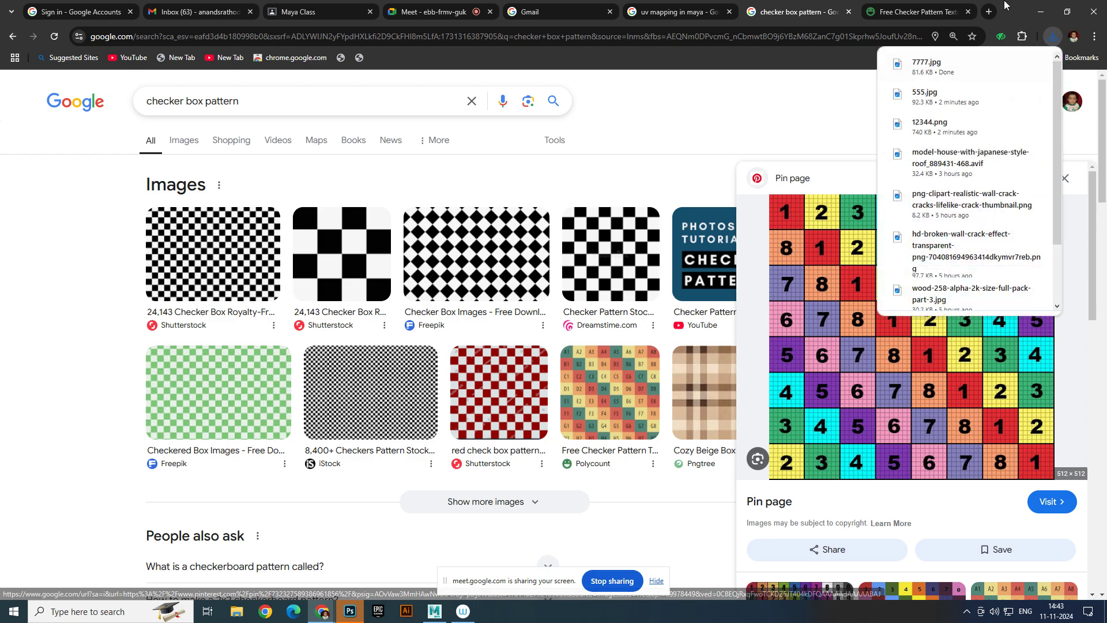
# - Switch to Maya and load 7777.jpg from the Desktop as the image of the file1 texture
pyautogui.hotkey('alt', 'Tab')
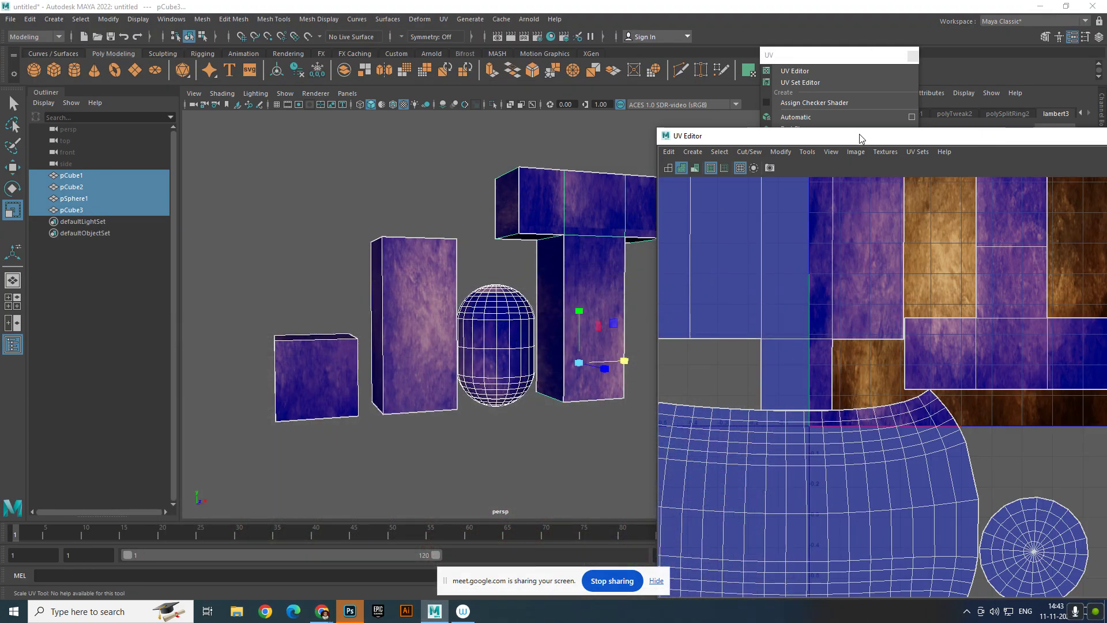
pyautogui.moveTo(860, 138); pyautogui.dragTo(580, 466)
pyautogui.click(1069, 245)
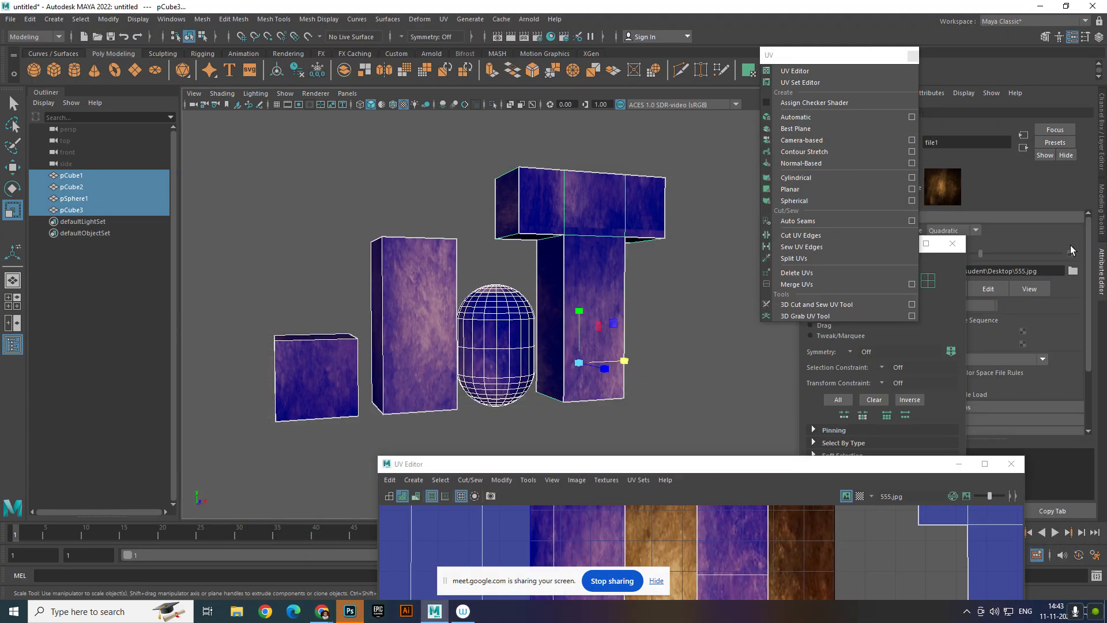
pyautogui.click(1074, 272)
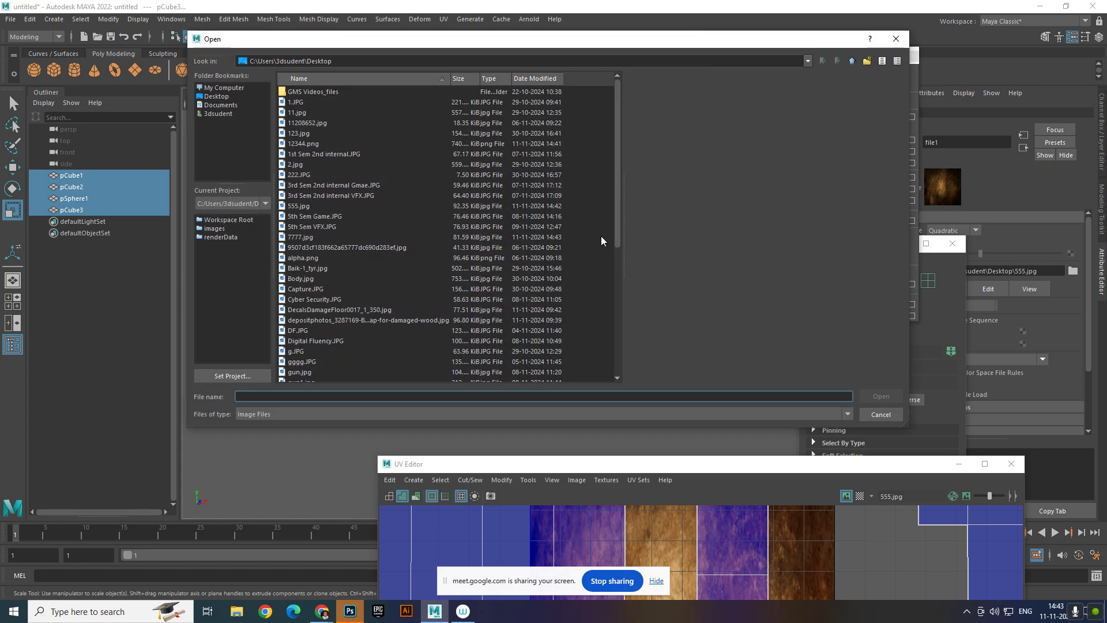
pyautogui.click(305, 236)
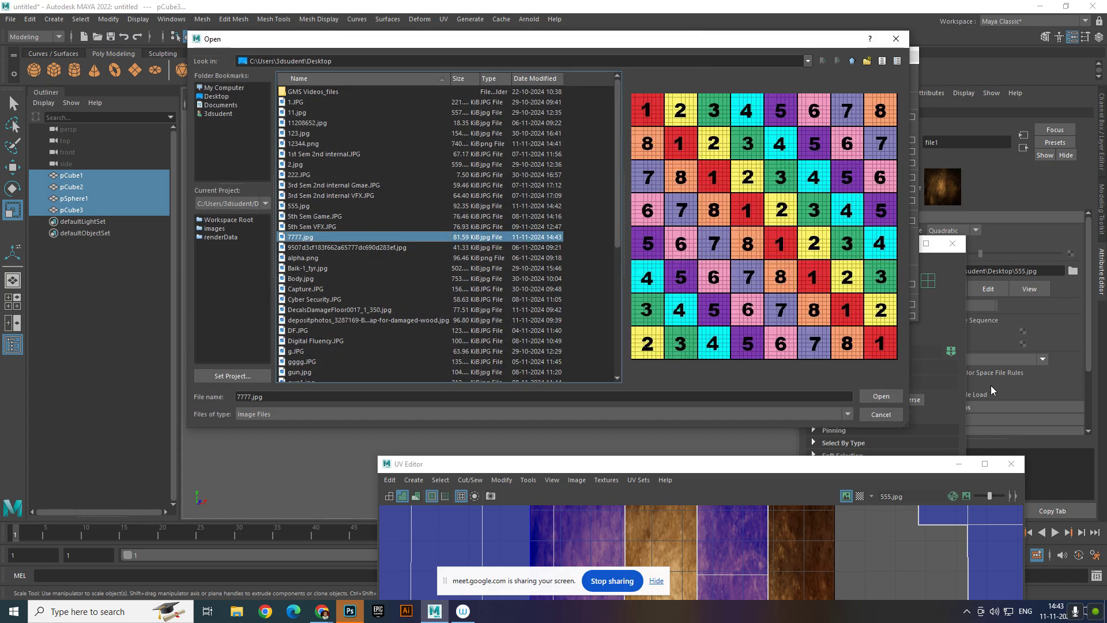
pyautogui.click(881, 396)
# - Look over the numbered checker texture on the models, and select the two boxes, the capsule and the T together
pyautogui.scroll(3, 728, 333)
pyautogui.keyDown('alt'); pyautogui.moveTo(729, 321); pyautogui.dragTo(773, 270, button='middle'); pyautogui.keyUp('alt')
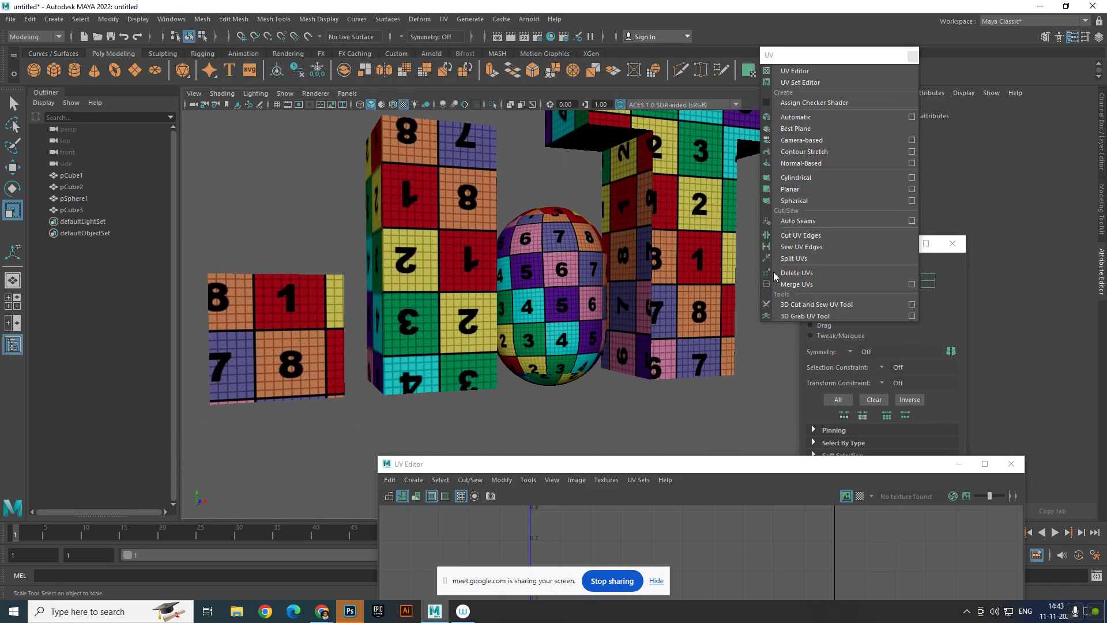
pyautogui.scroll(-3, 642, 283)
pyautogui.keyDown('alt'); pyautogui.moveTo(642, 283); pyautogui.dragTo(629, 319); pyautogui.keyUp('alt')
pyautogui.moveTo(219, 246); pyautogui.dragTo(808, 419)
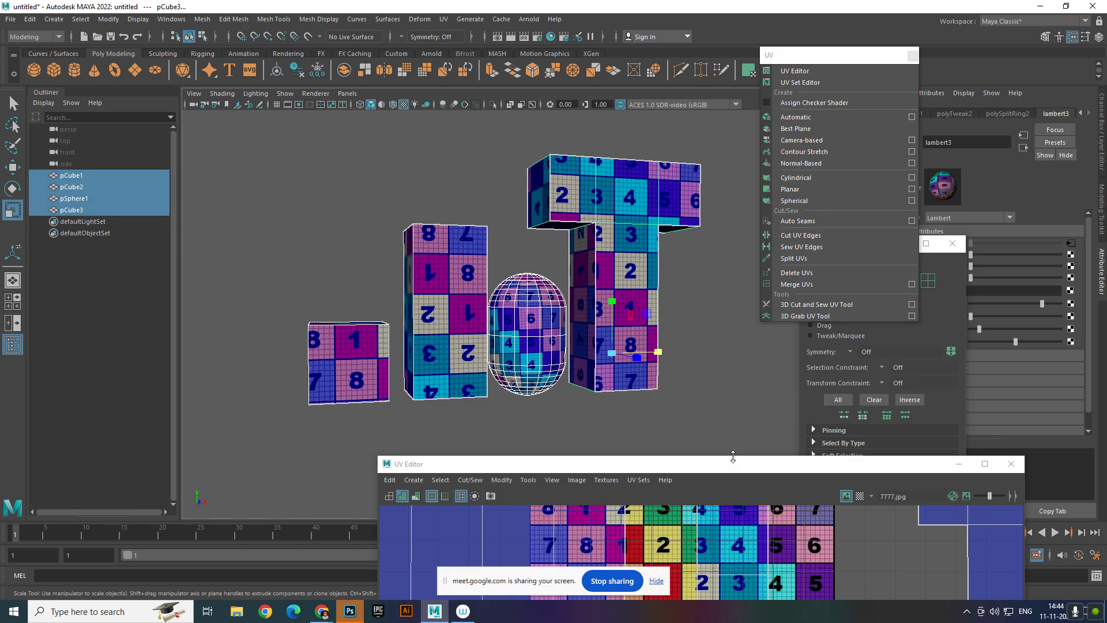
# - Select all UVs of the four meshes in the UV Editor and scale them up uniformly to make the checker squares smaller
pyautogui.moveTo(734, 465); pyautogui.dragTo(976, 74)
pyautogui.scroll(-7, 902, 223)
pyautogui.moveTo(989, 172); pyautogui.dragTo(1038, 169, button='right')
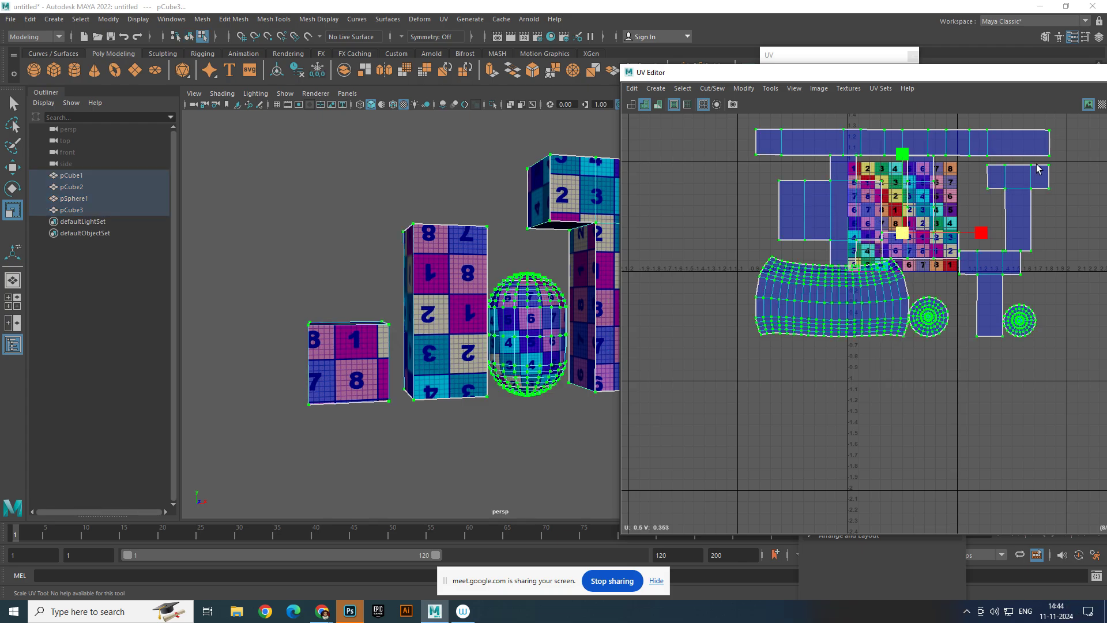
pyautogui.scroll(-3, 1011, 183)
pyautogui.moveTo(1078, 331); pyautogui.dragTo(852, 122)
pyautogui.moveTo(946, 209); pyautogui.dragTo(1049, 282)
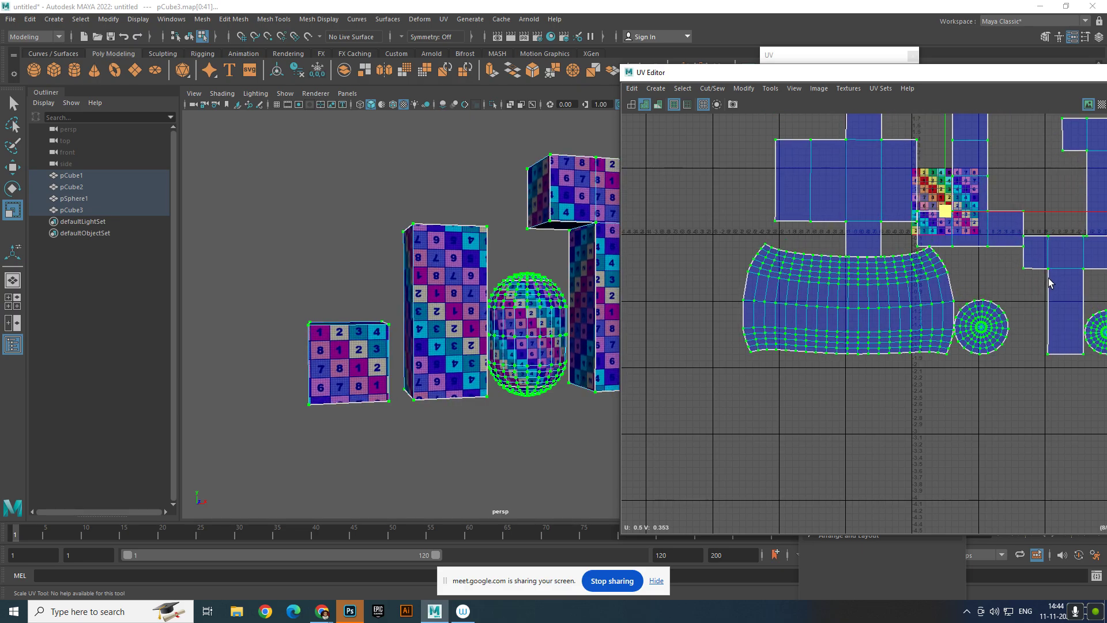
pyautogui.click(949, 398)
pyautogui.scroll(-2, 931, 323)
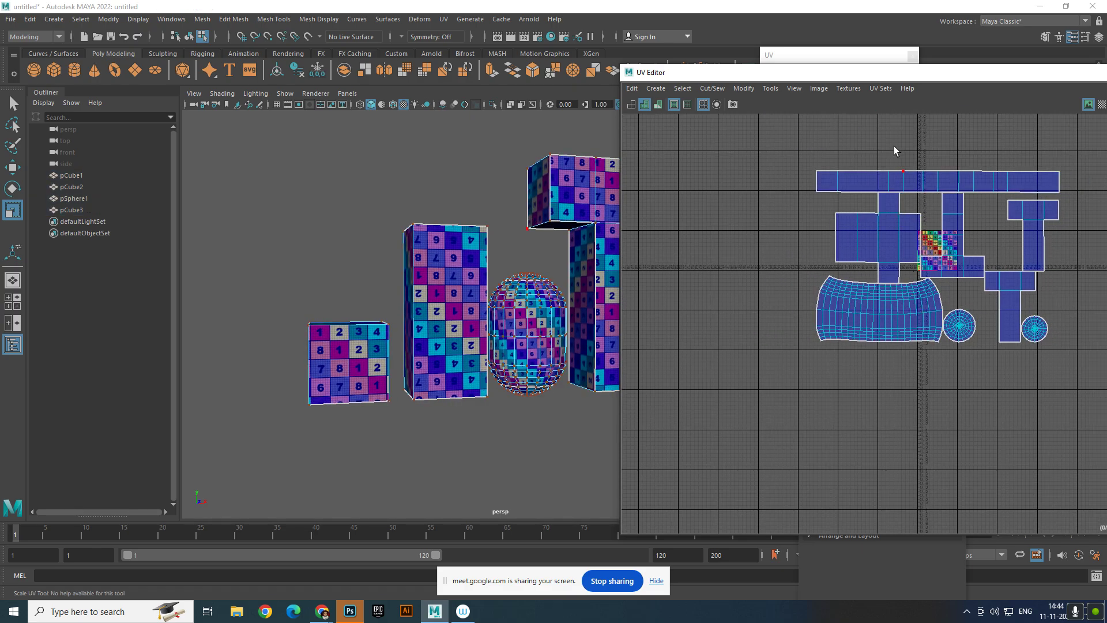
# - Minimize the UV Editor, return to object selection, deselect everything and examine the checker squares on the four meshes
pyautogui.moveTo(886, 79); pyautogui.dragTo(1106, 173)
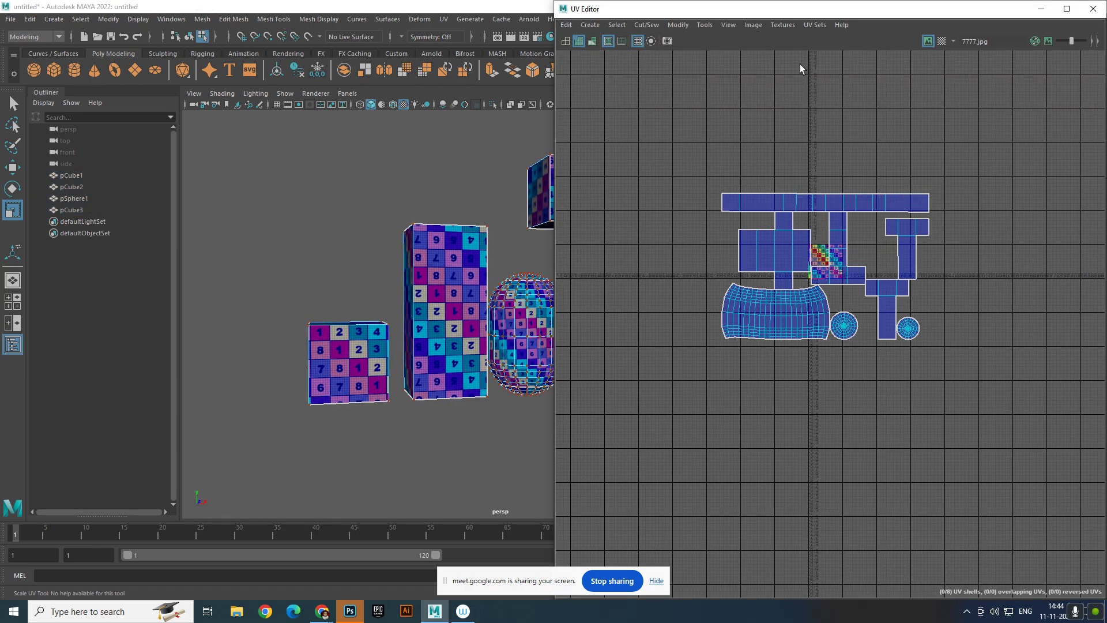
pyautogui.click(1040, 9)
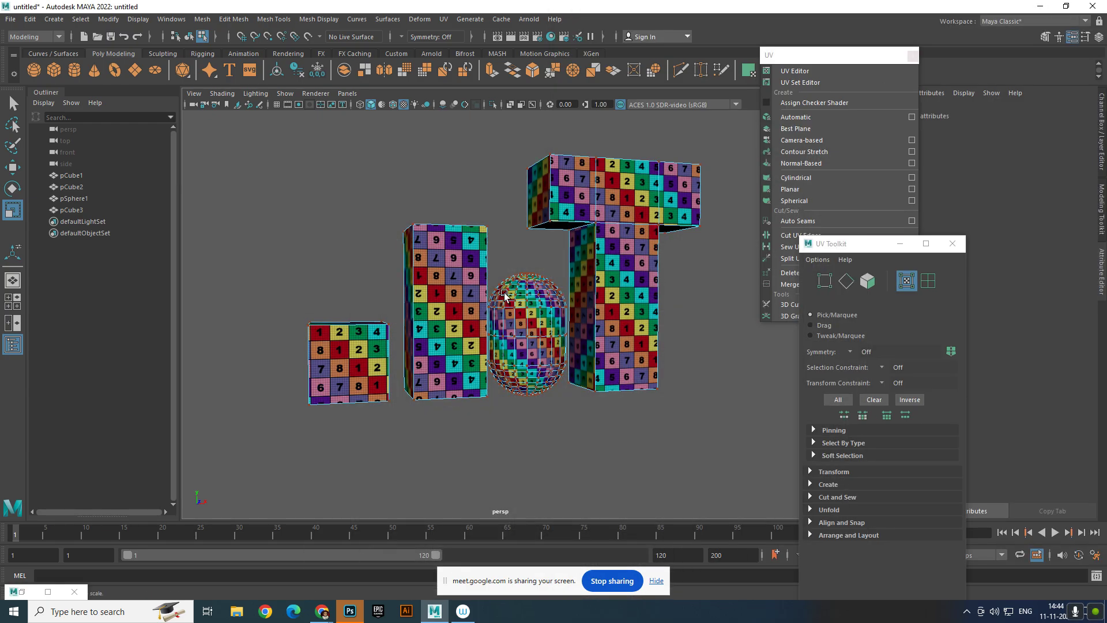
pyautogui.moveTo(505, 295); pyautogui.dragTo(577, 260, button='right')
pyautogui.click(744, 176)
pyautogui.scroll(2, 638, 353)
pyautogui.keyDown('alt'); pyautogui.moveTo(637, 354); pyautogui.dragTo(597, 336); pyautogui.keyUp('alt')
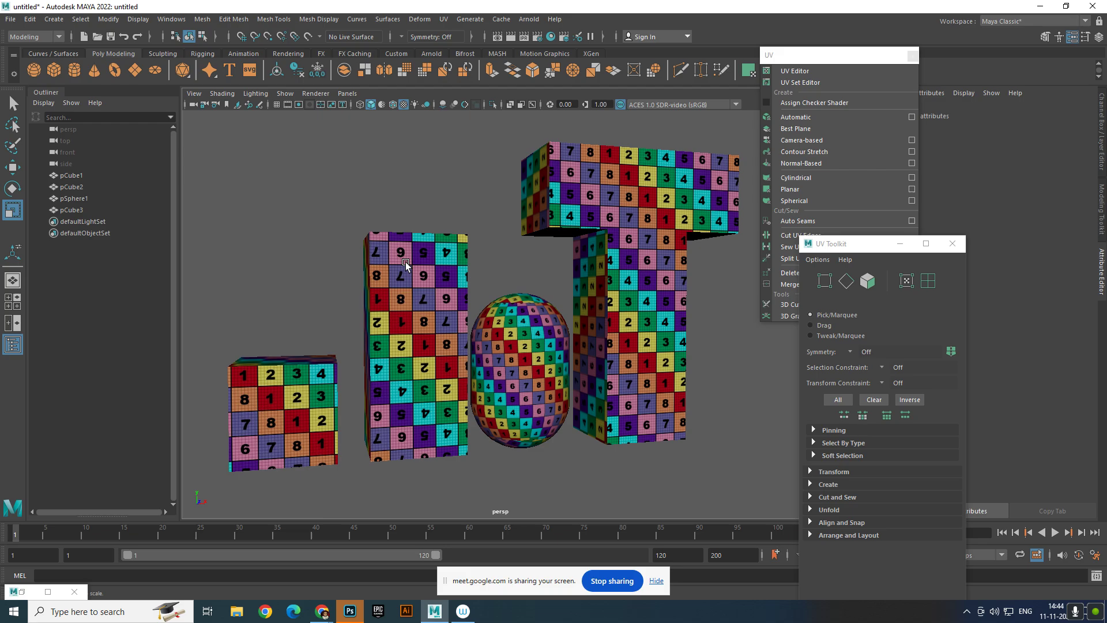